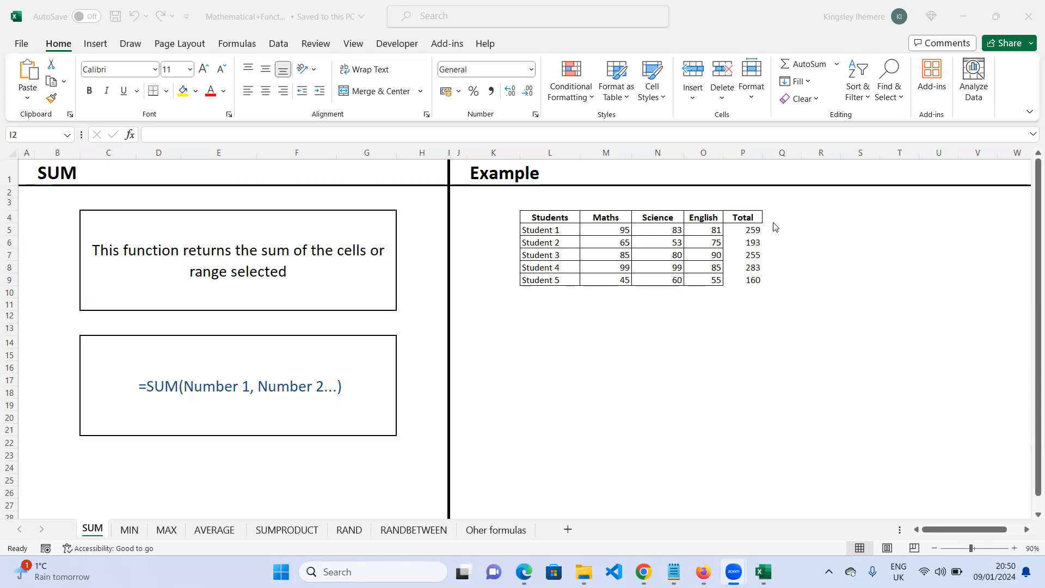
- Clear the contents of the Total column cells P5 to P9
left_click(748, 231)
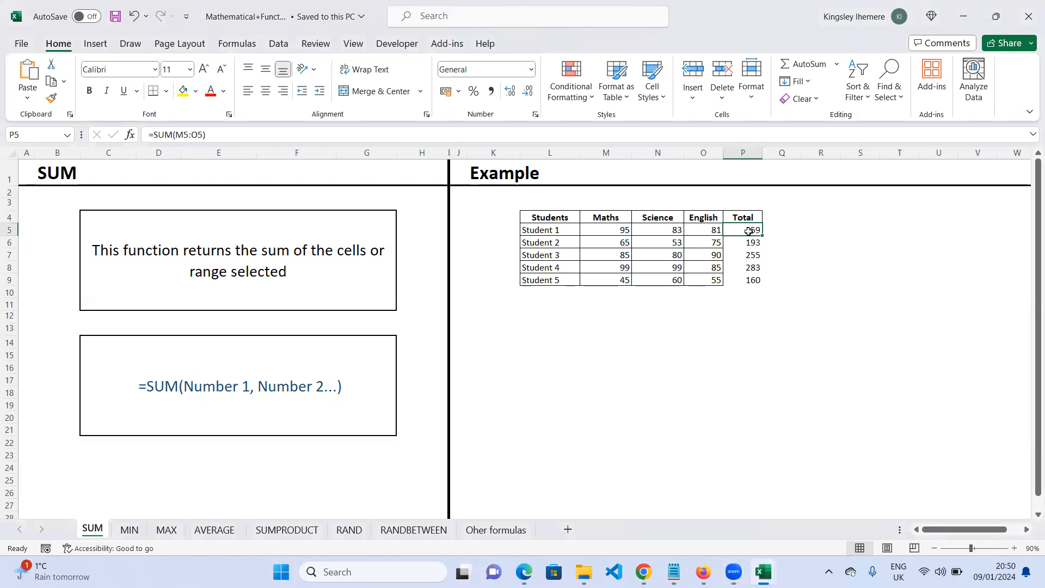
left_click_drag(748, 232, 757, 280)
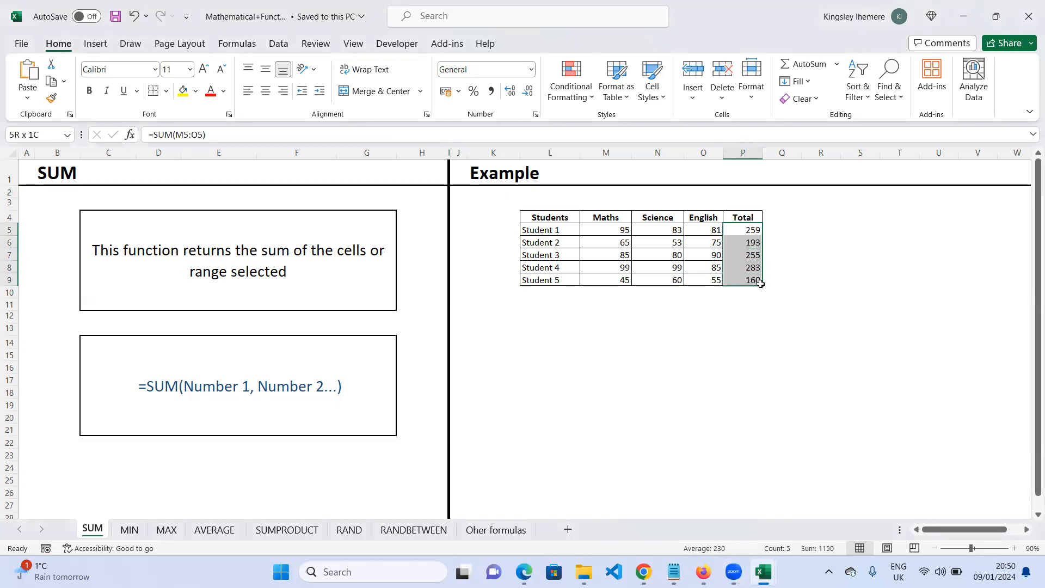
right_click(754, 240)
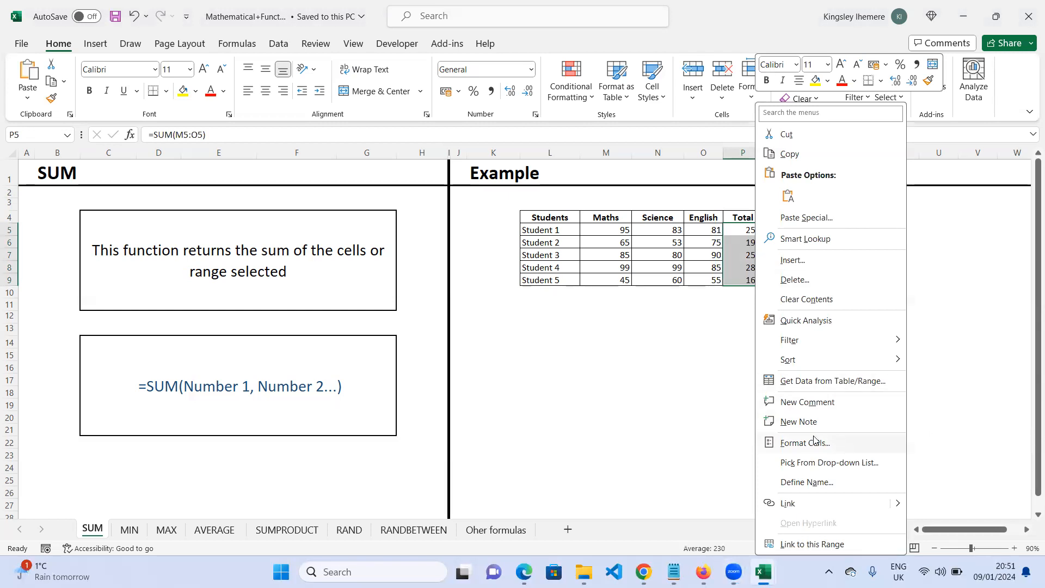
left_click(802, 299)
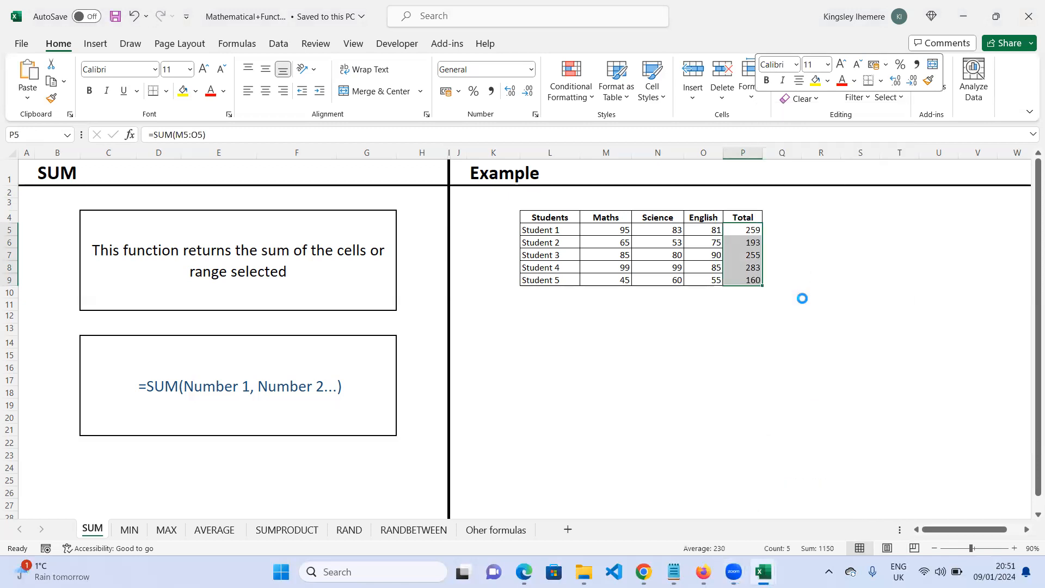
left_click(855, 262)
left_click(742, 227)
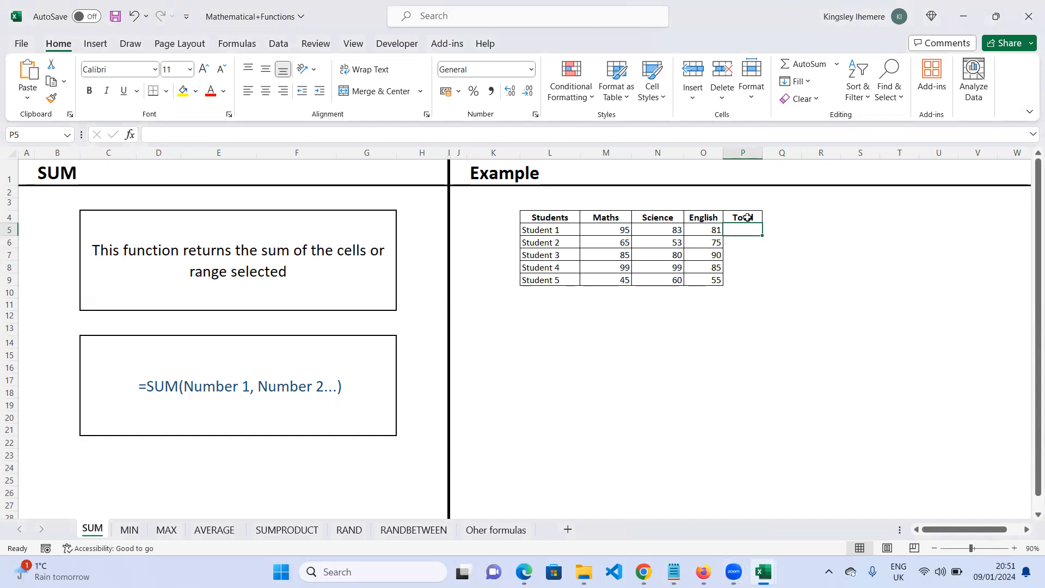
- Enter the heading "Total" in cell Q4 and make it bold
left_click(767, 215)
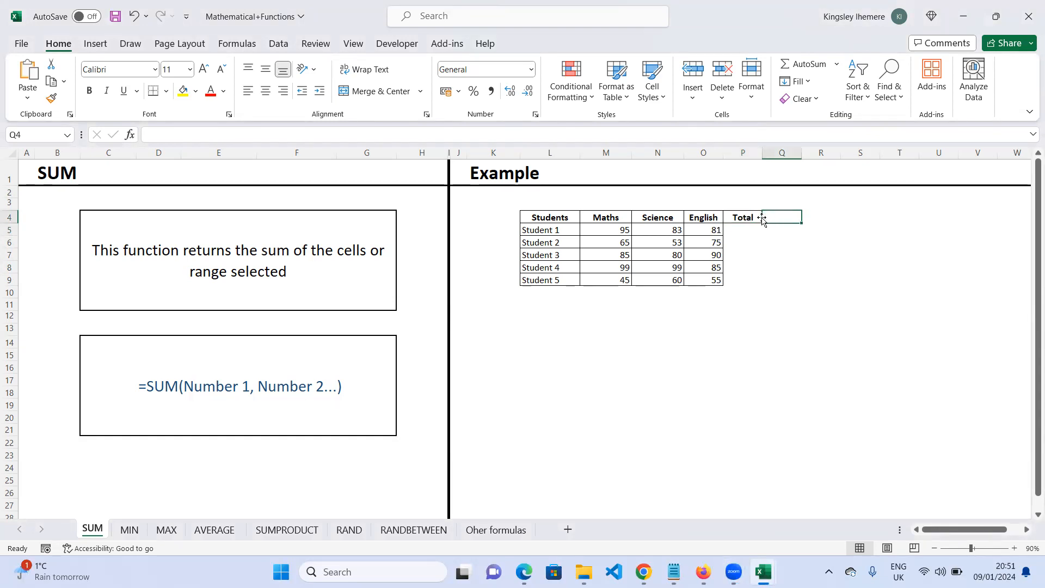
type("Total")
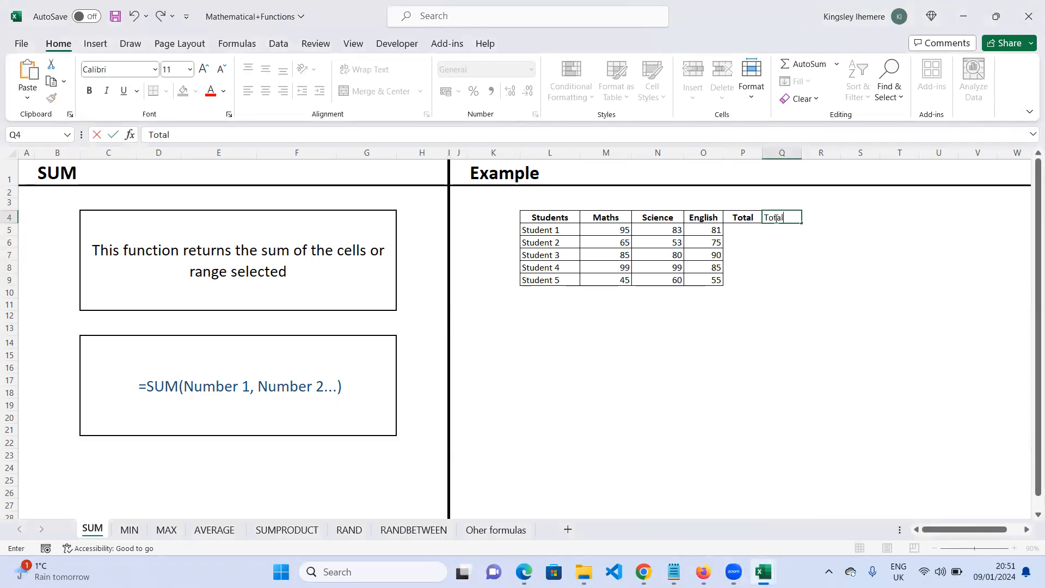
double_click(764, 218)
key("ctrl+b")
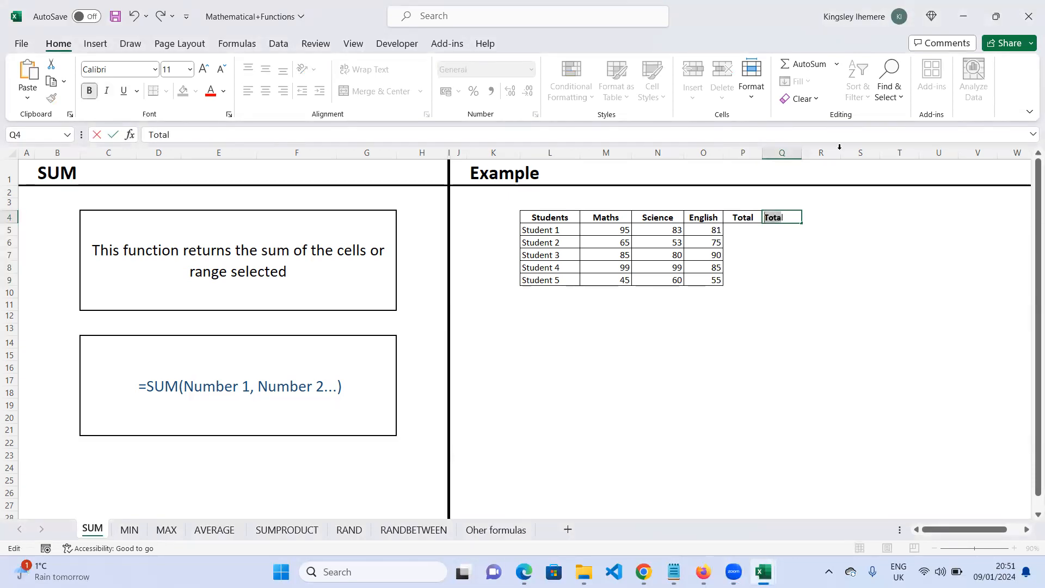
left_click(872, 228)
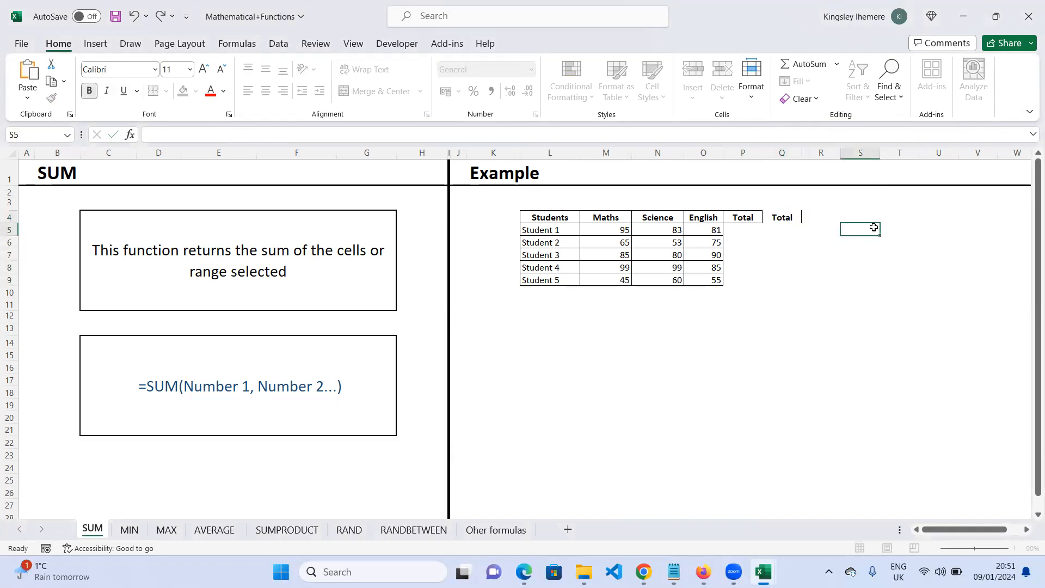
- Select Student 1's Maths, Science and English scores in M5 to O5
left_click(742, 231)
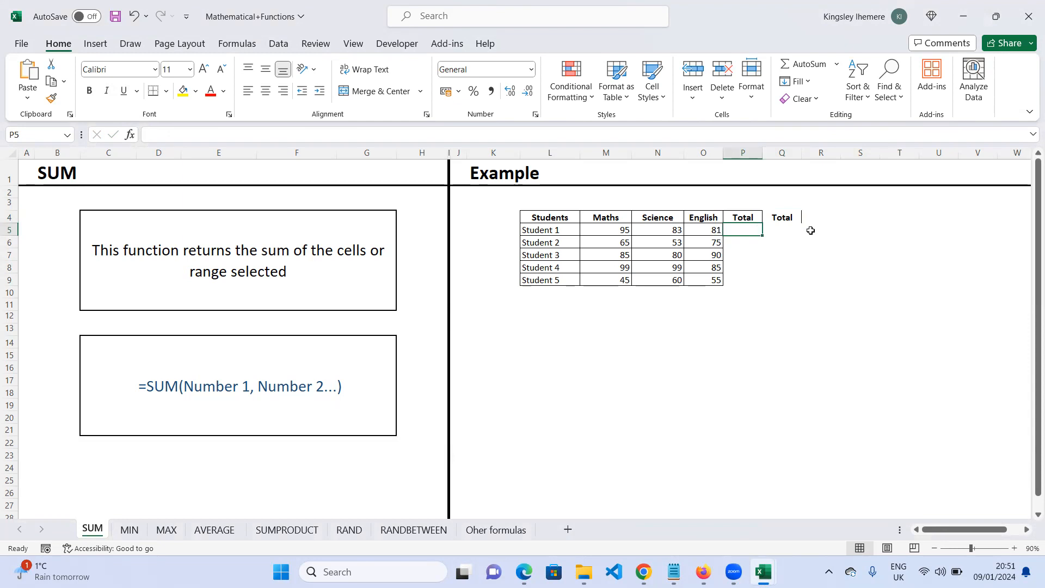
left_click(618, 229)
left_click_drag(640, 228, 710, 229)
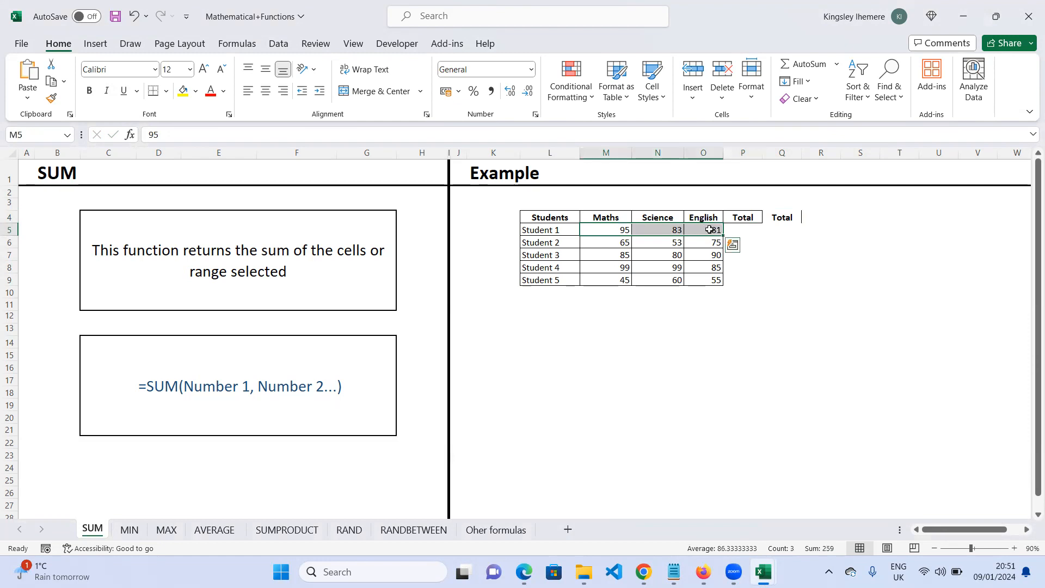
left_click(739, 229)
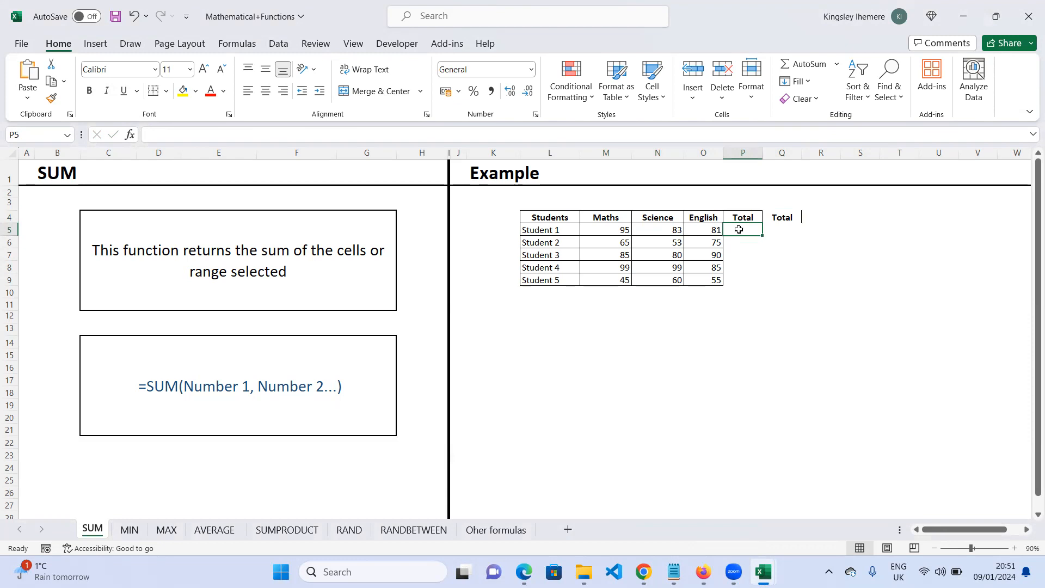
type("=")
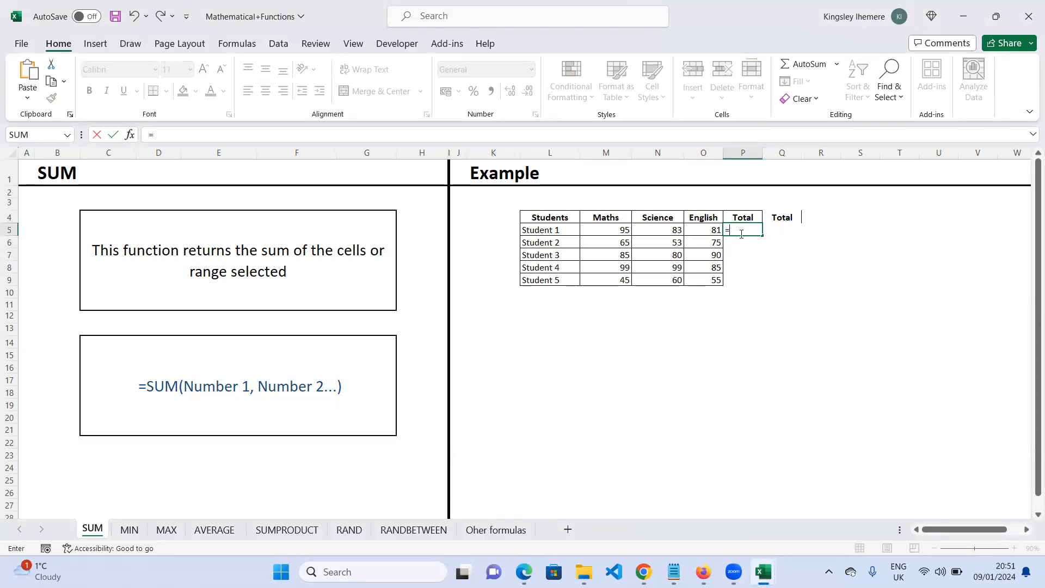
key("BackSpace")
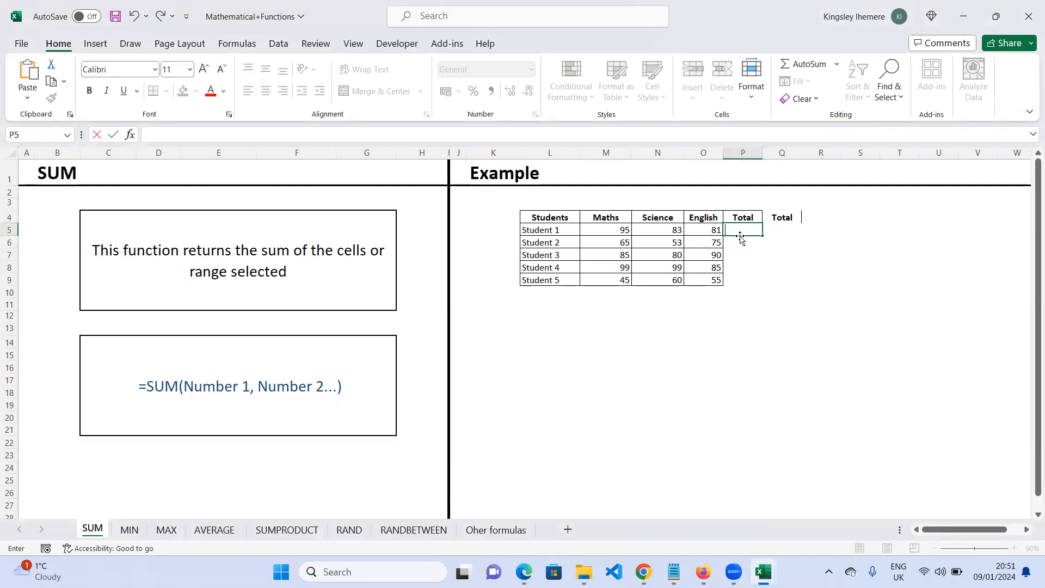
left_click(836, 234)
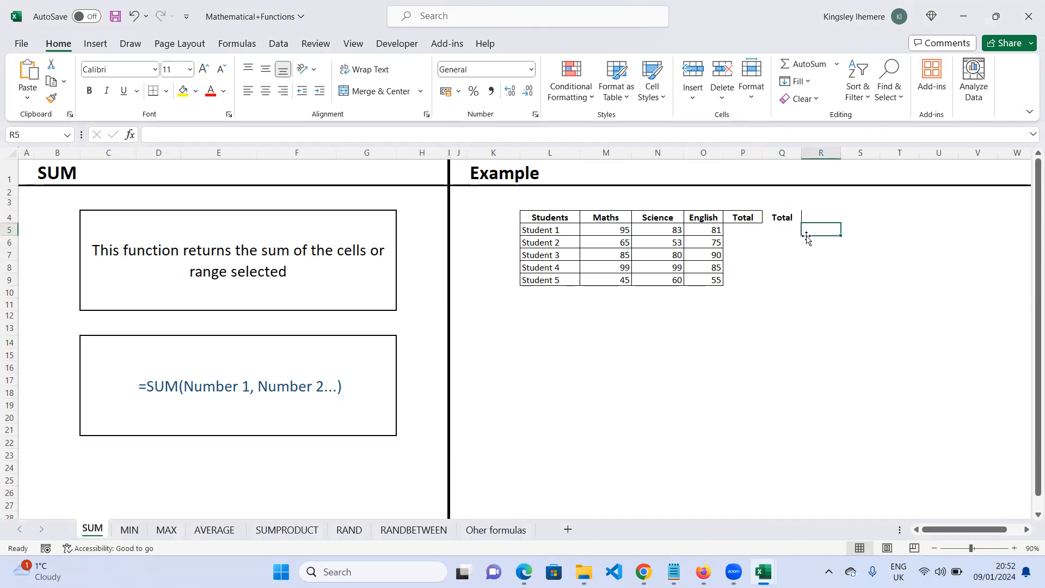
left_click(742, 231)
type("=")
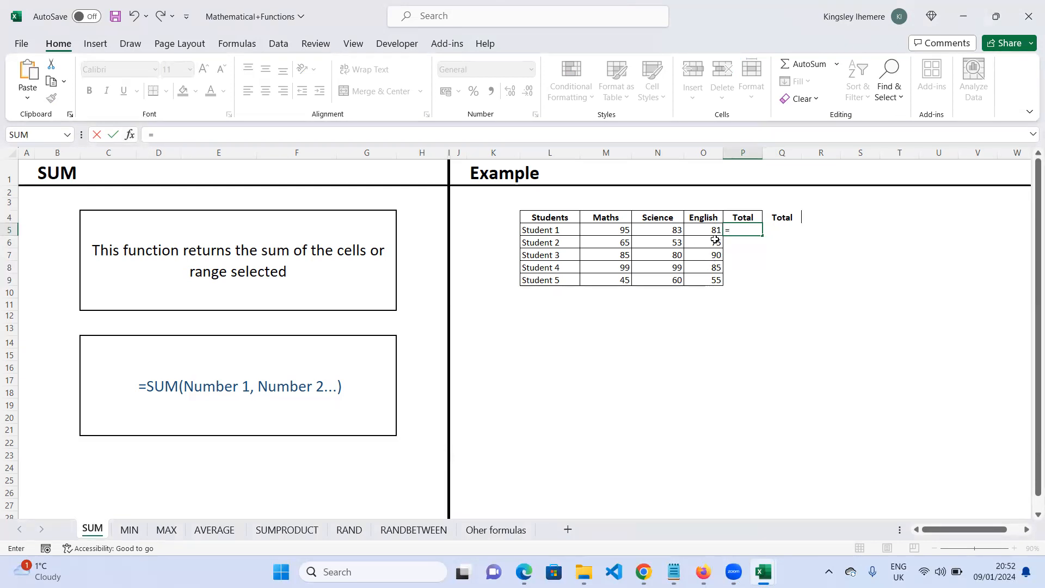
left_click(736, 233)
key("Escape")
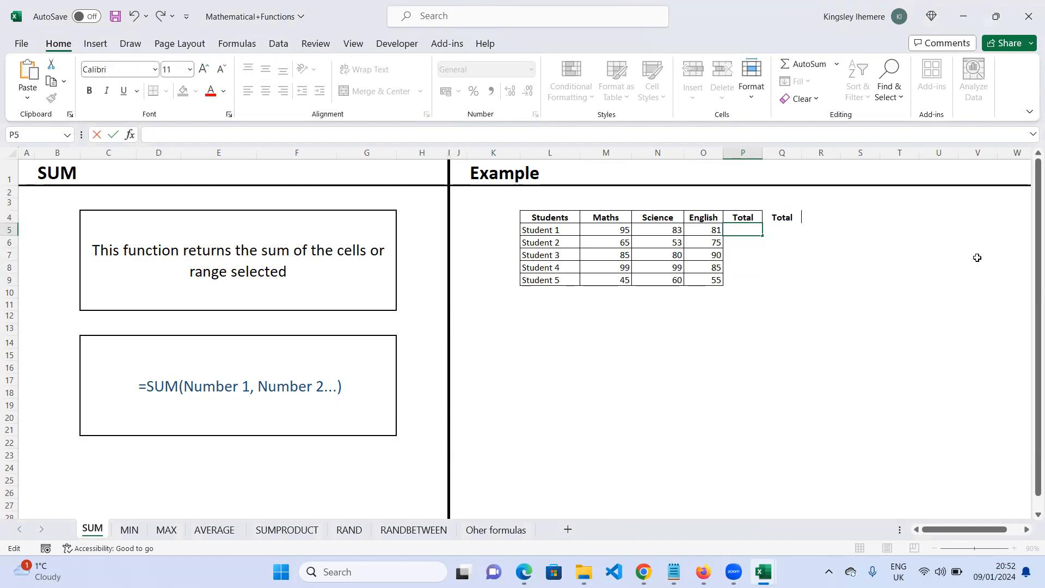
left_click(945, 312)
left_click(741, 229)
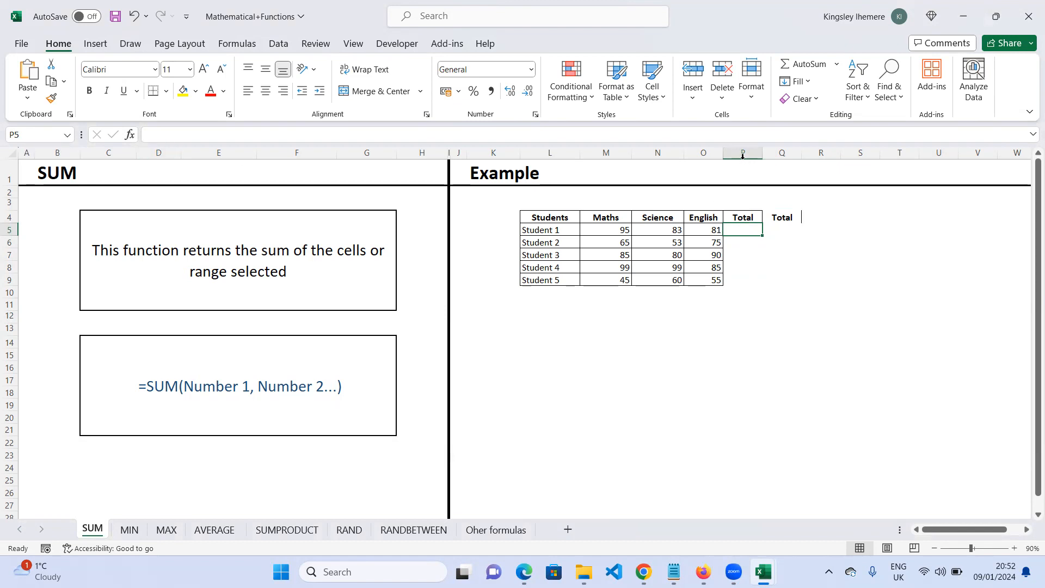
left_click(9, 230)
left_click(745, 230)
- Start a formula in P5 and open the Insert Function dialog through More Functions
type("=")
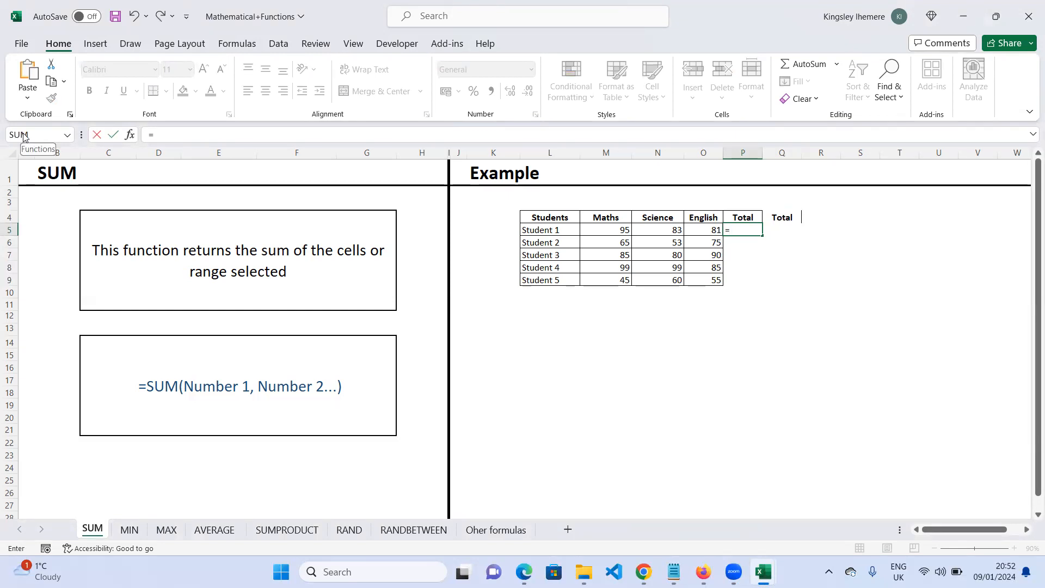
left_click(68, 135)
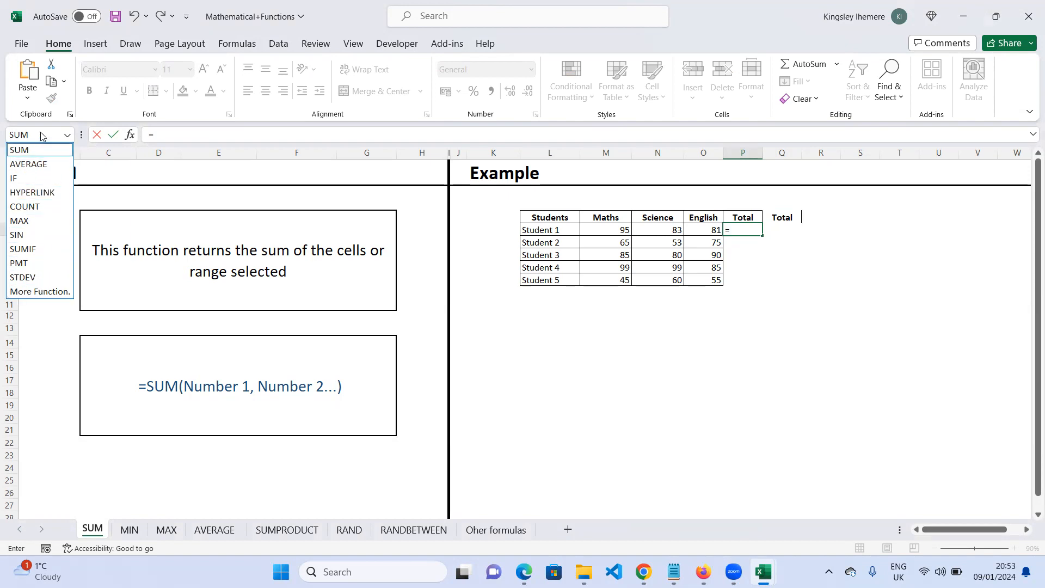
left_click(40, 291)
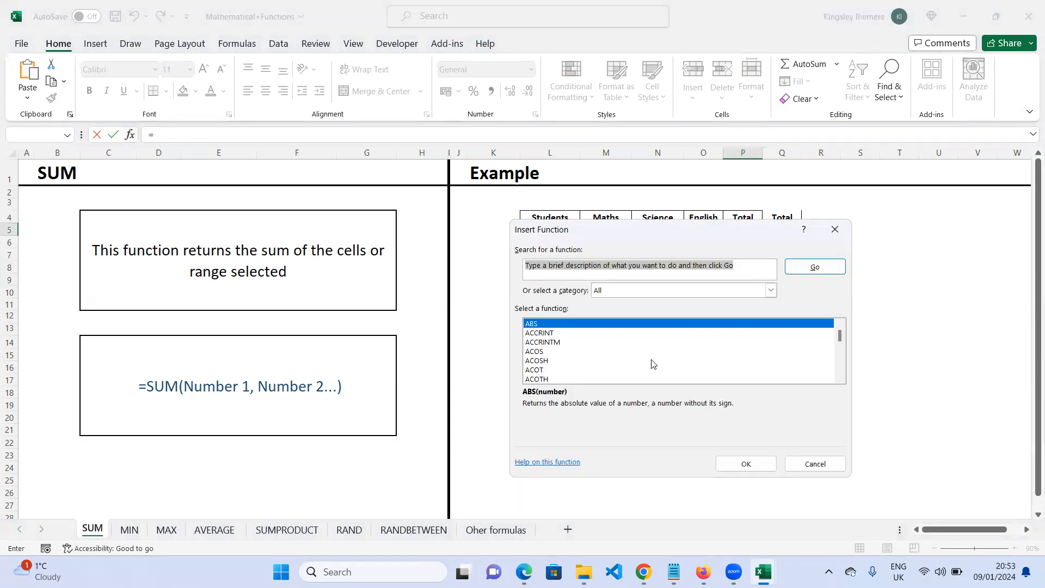
scroll(706, 342, "down", 7)
scroll(706, 343, "down", 18)
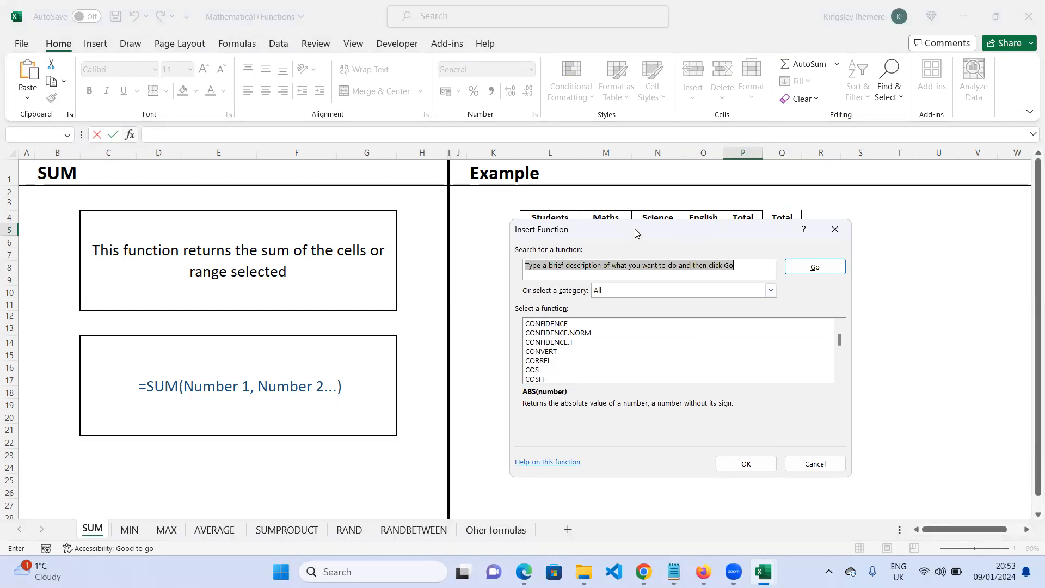
left_click_drag(634, 228, 249, 200)
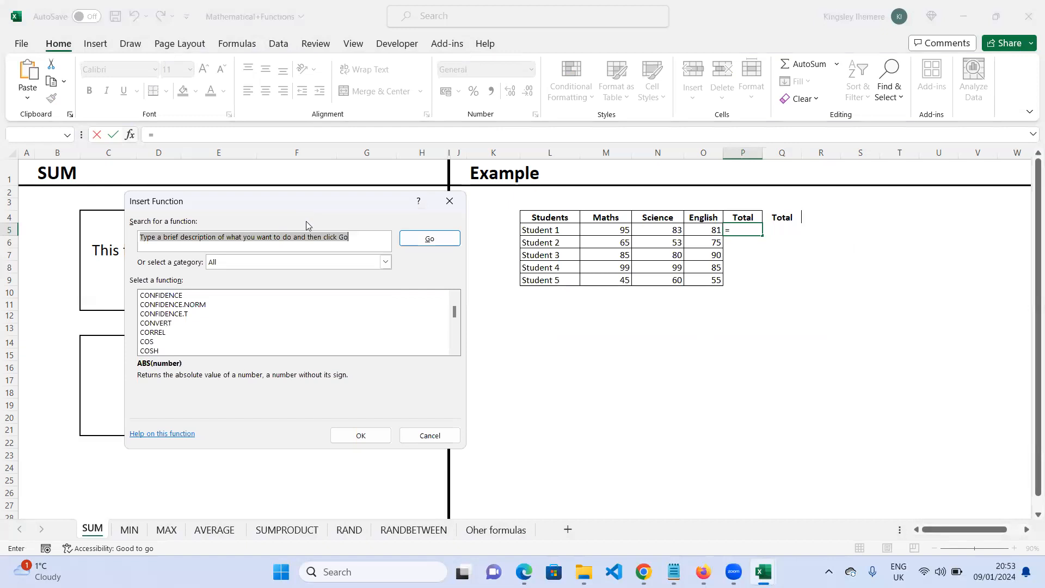
- Browse the Financial, Date & Time, Math & Trig and Statistical function categories
left_click(386, 262)
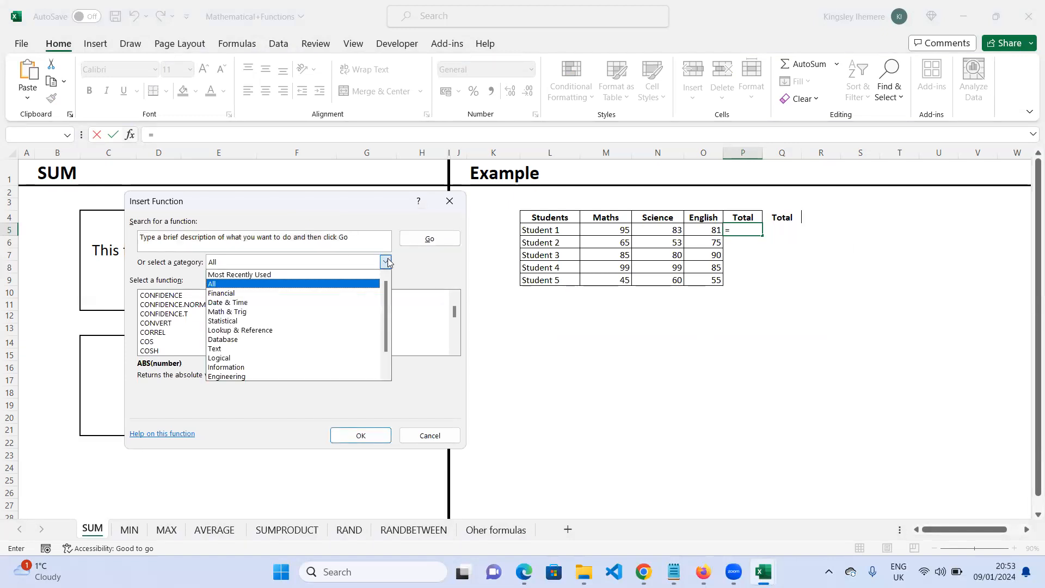
left_click(333, 294)
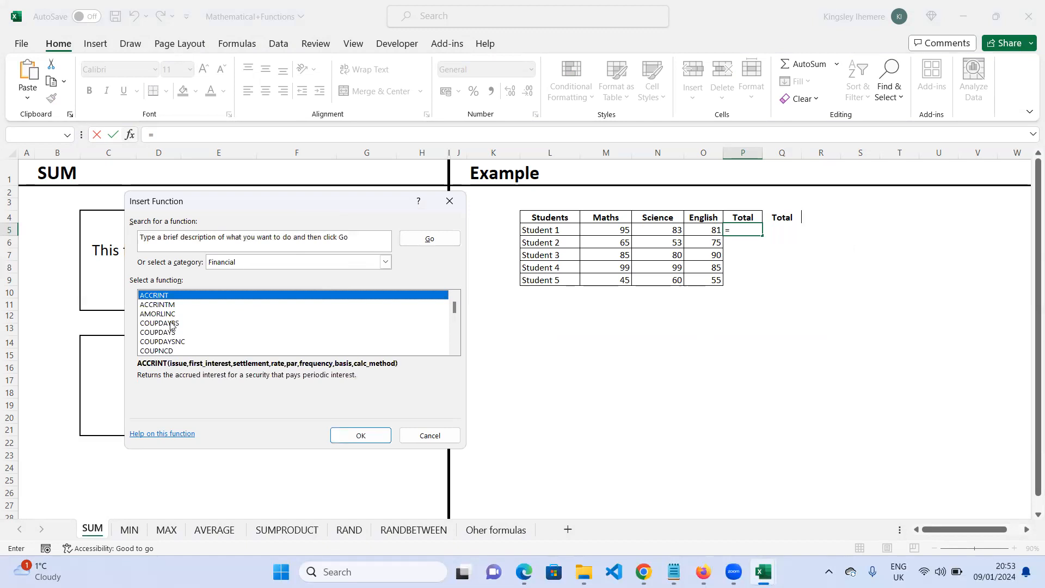
left_click(386, 263)
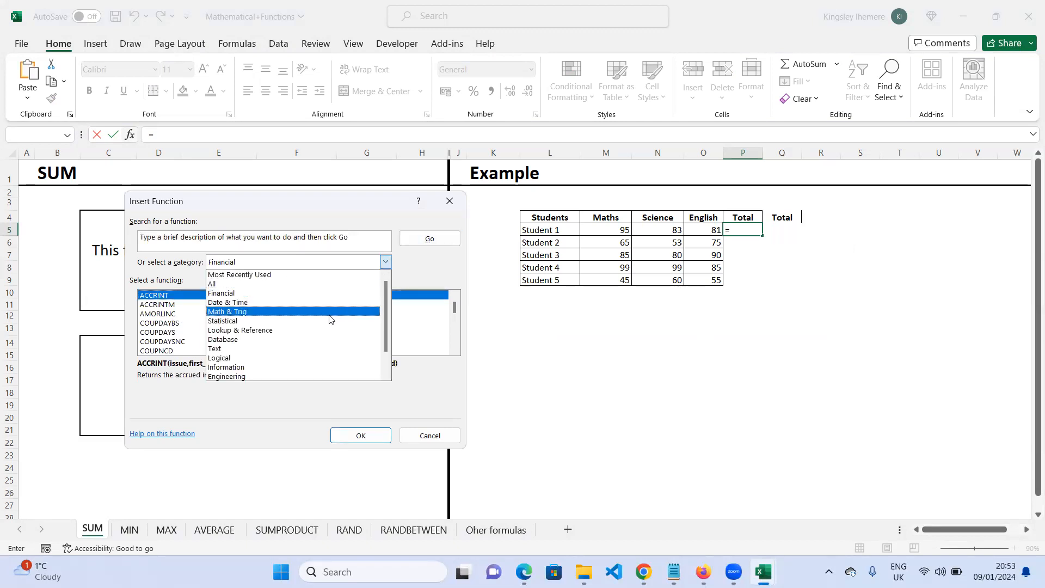
left_click(338, 303)
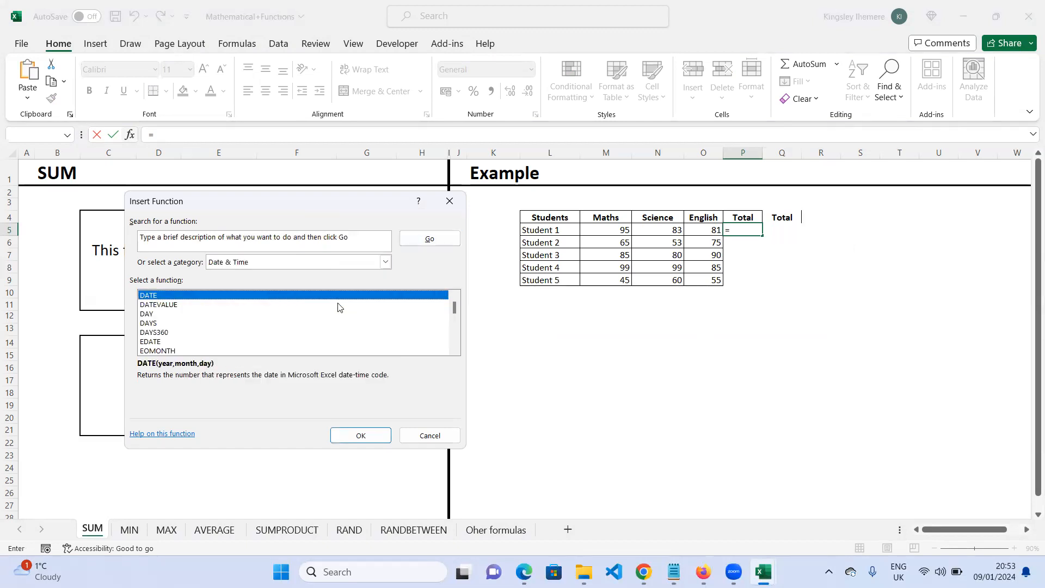
left_click(385, 262)
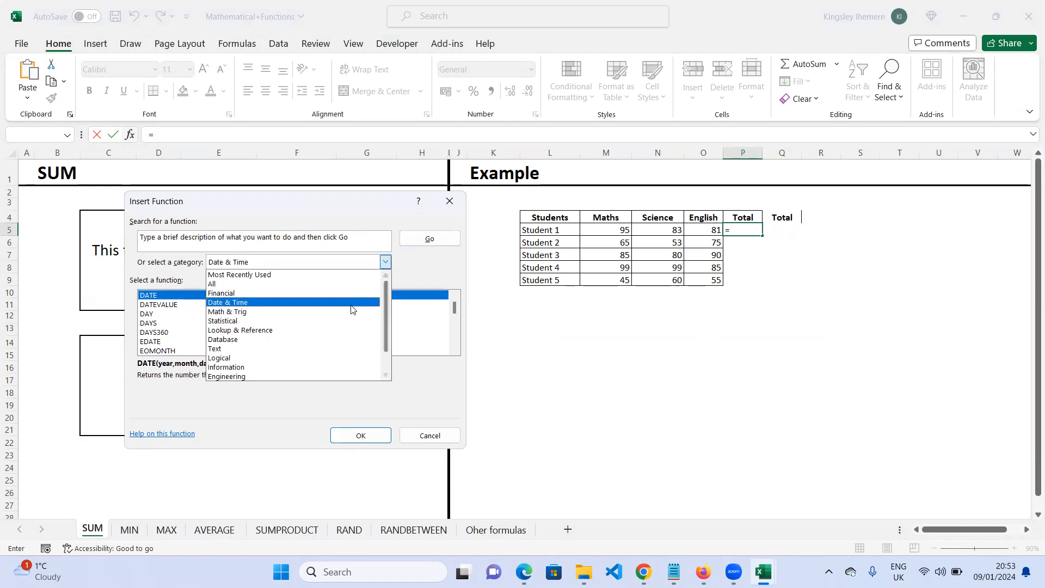
left_click(348, 311)
left_click(391, 262)
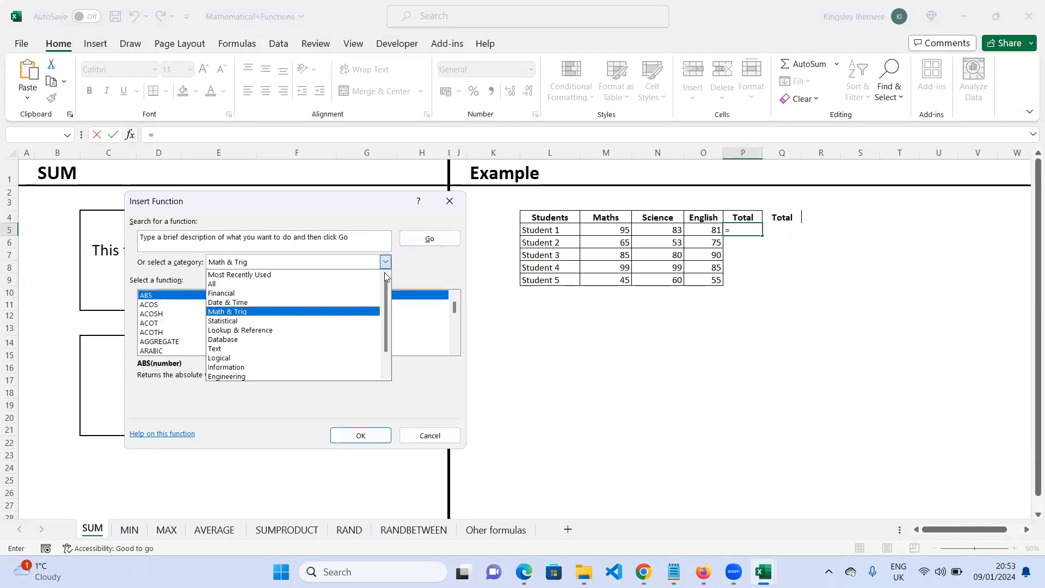
left_click(344, 320)
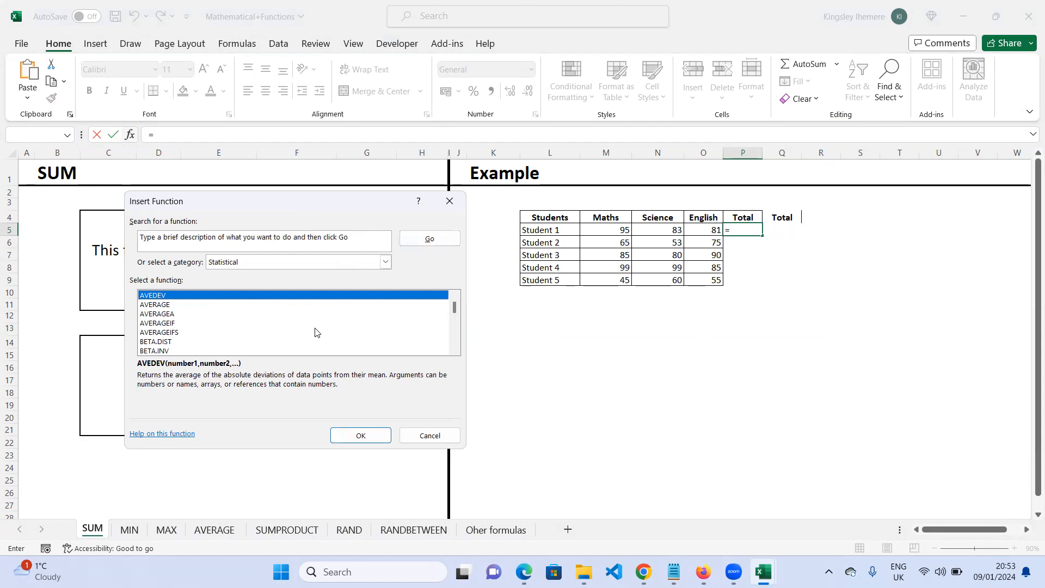
- Scroll through the Statistical functions and view the Lookup & Reference category, then close the dialog
scroll(319, 332, "down", 10)
scroll(317, 333, "down", 3)
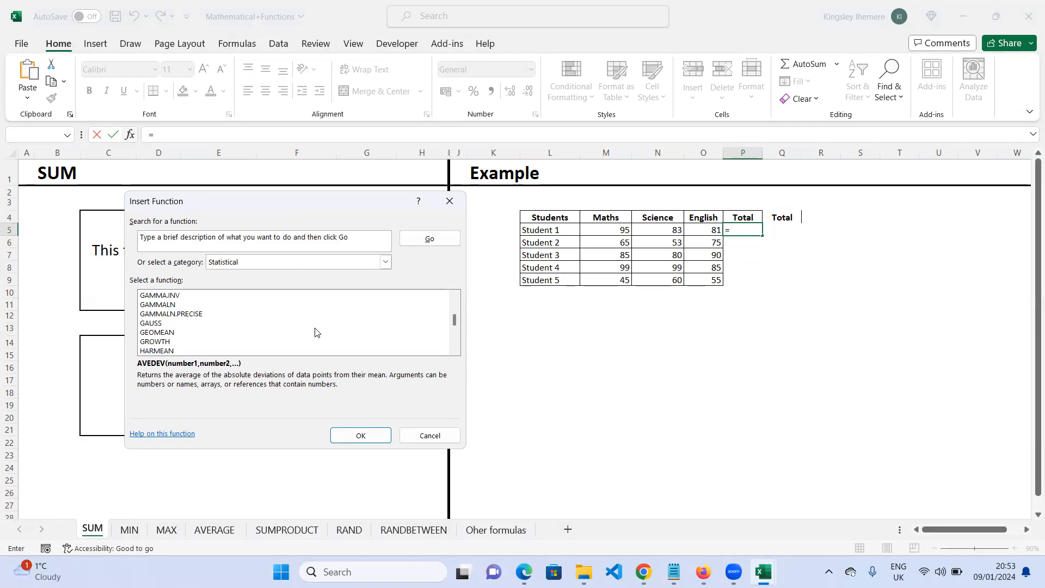
left_click(327, 86)
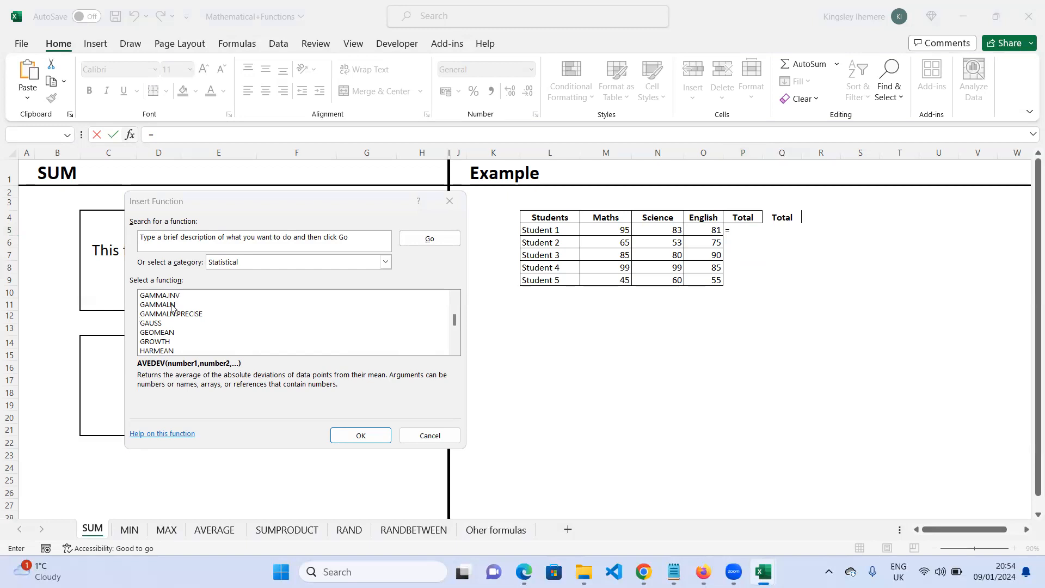
left_click(384, 262)
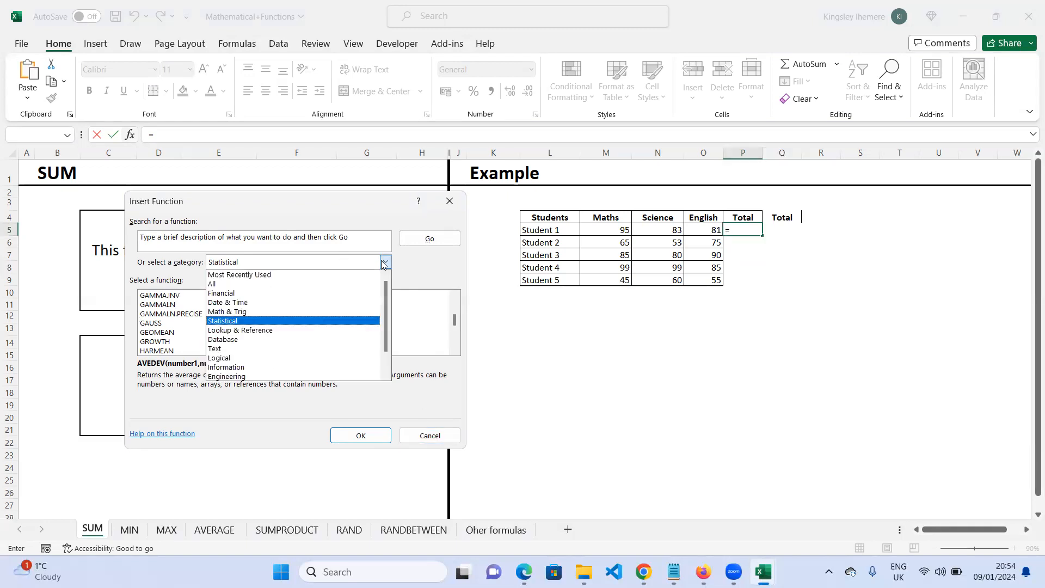
left_click(303, 331)
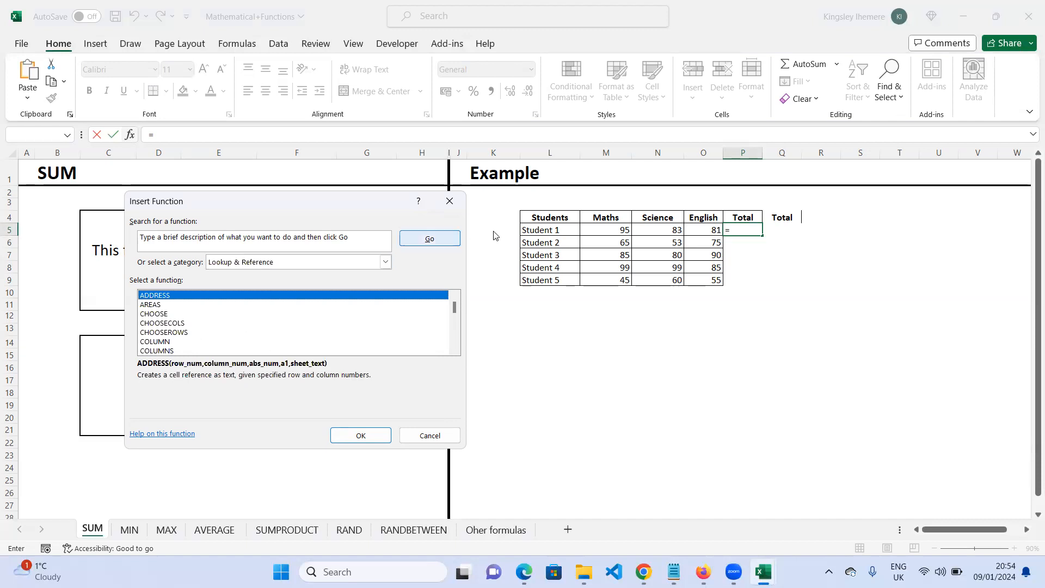
left_click(448, 202)
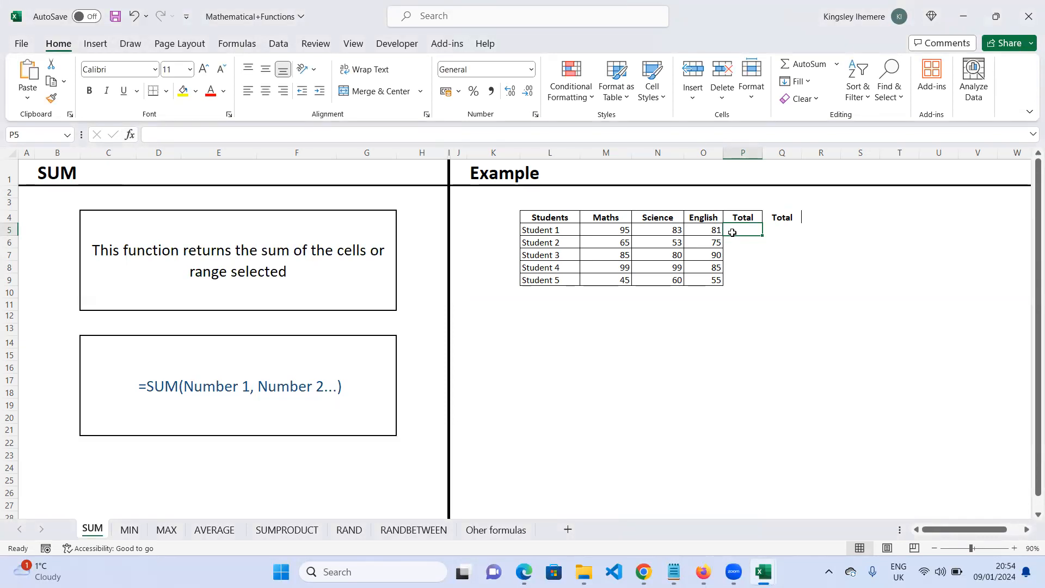
- Enter a formula in P5 adding Student 1's Maths, Science and English cells, =M5+N5+O5
type("=")
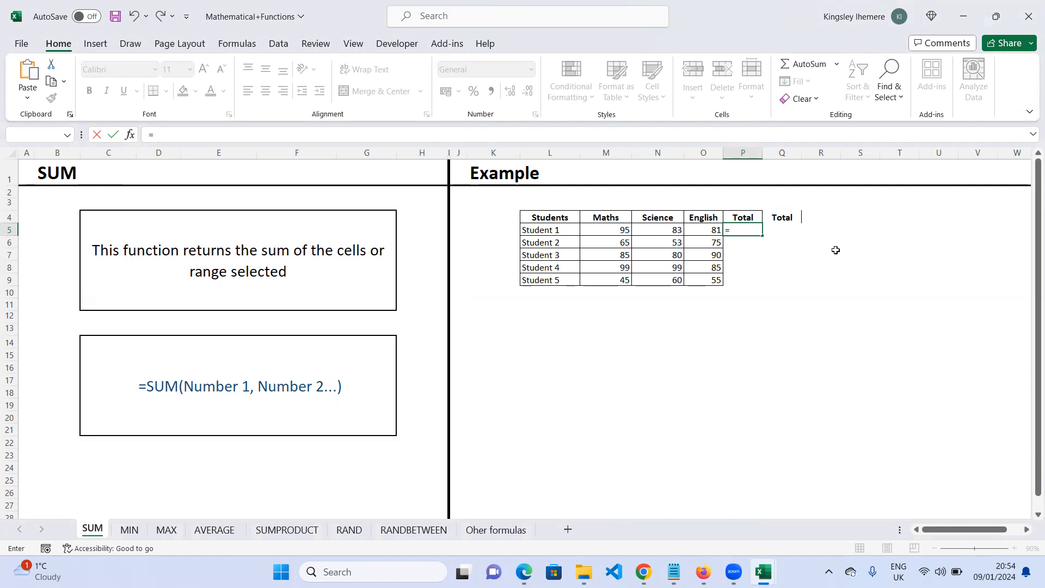
left_click(617, 230)
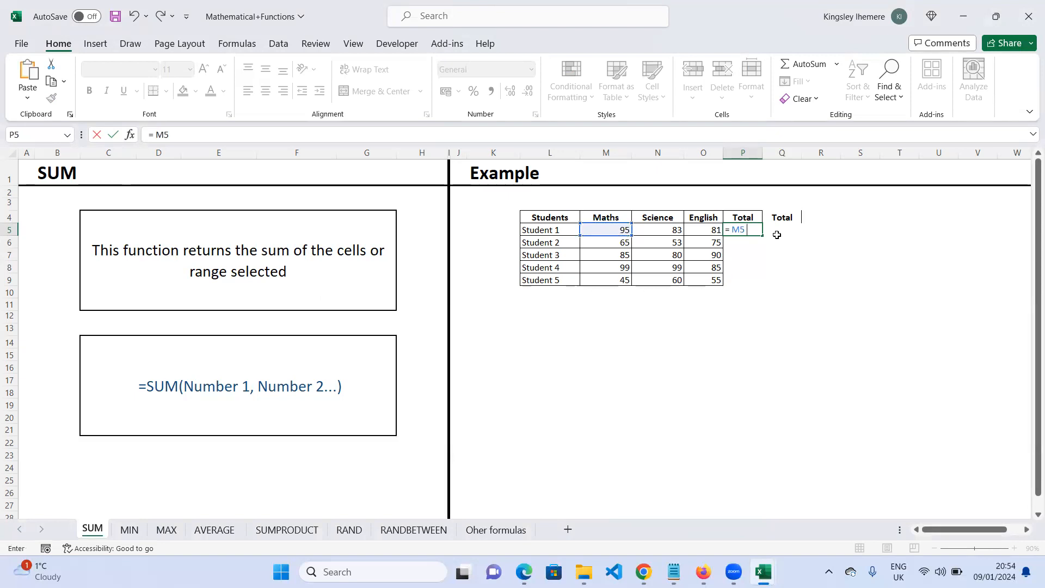
type("+")
left_click(658, 231)
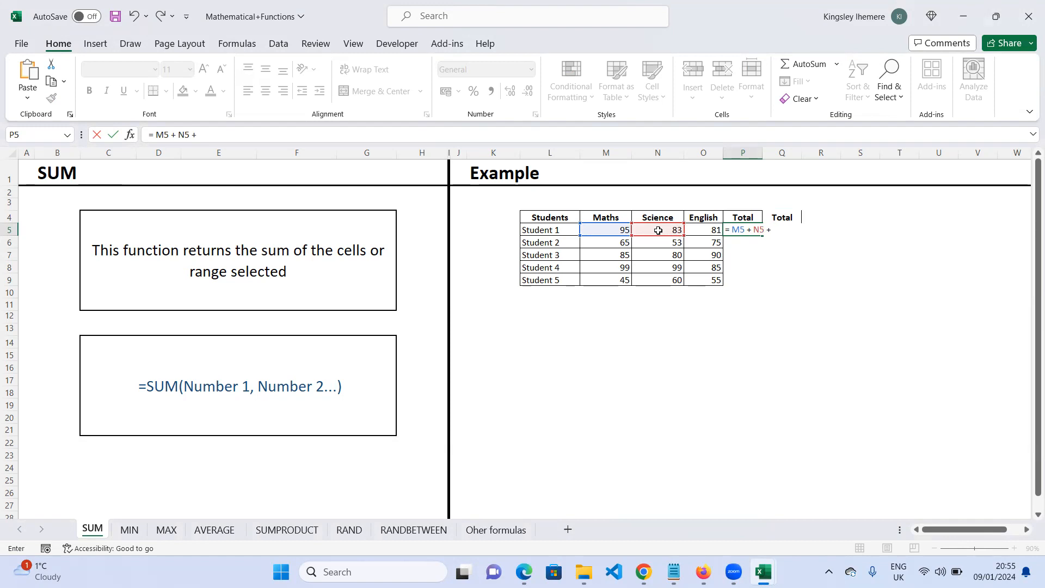
left_click(714, 231)
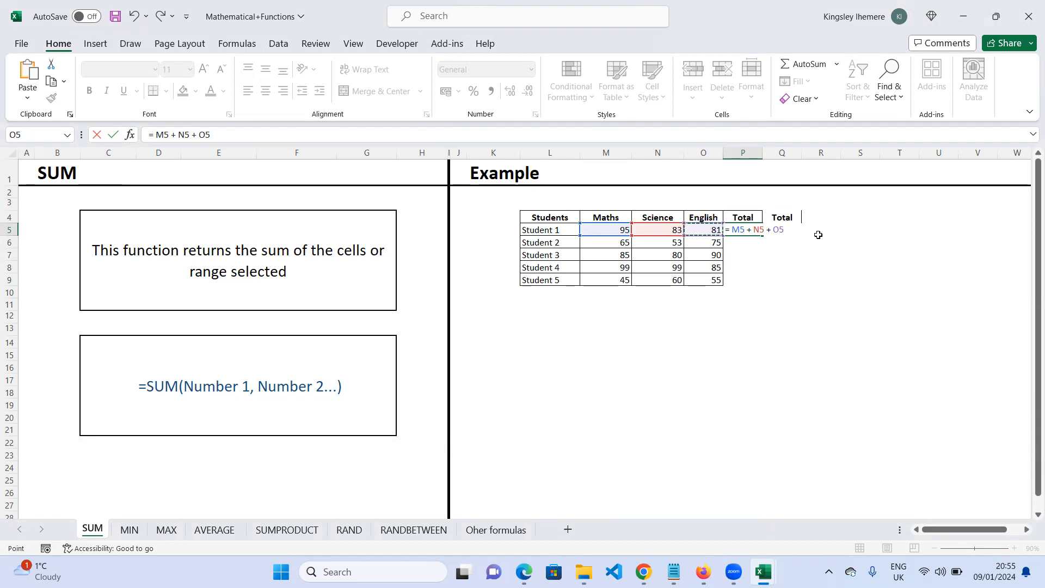
key("Return")
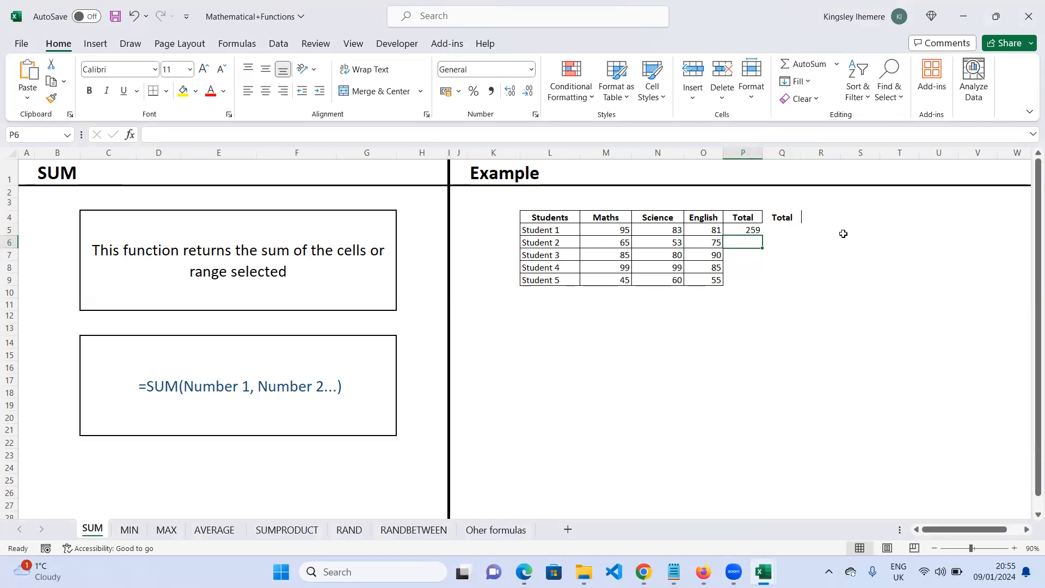
left_click(755, 230)
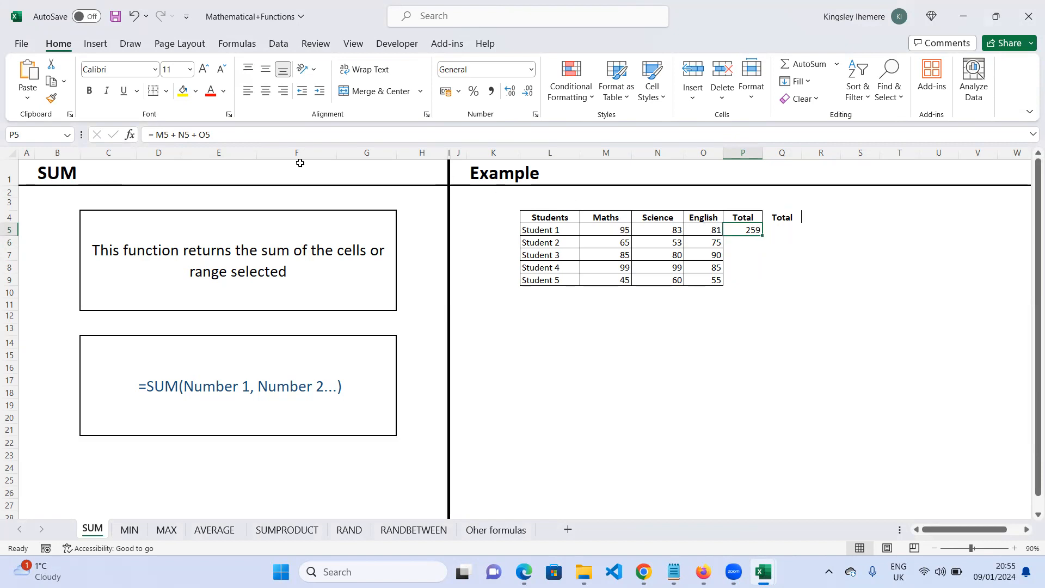
left_click_drag(218, 135, 148, 135)
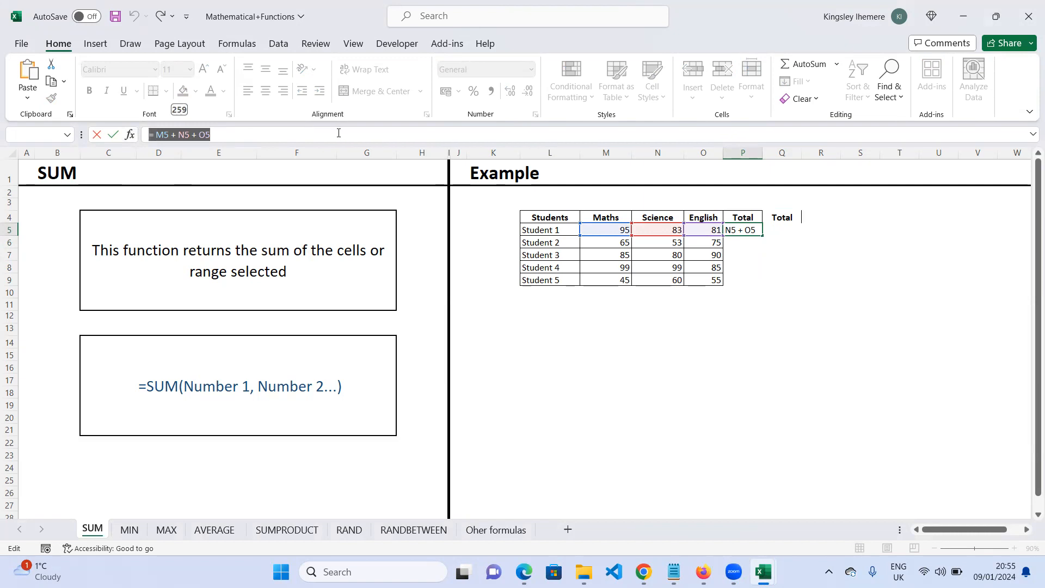
left_click(883, 86)
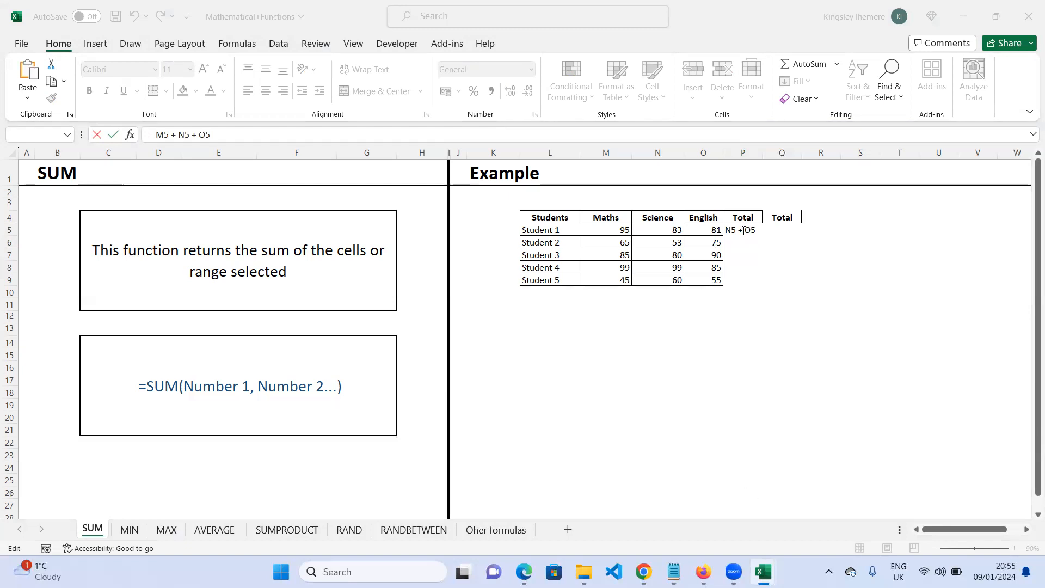
left_click(743, 231)
left_click(744, 245)
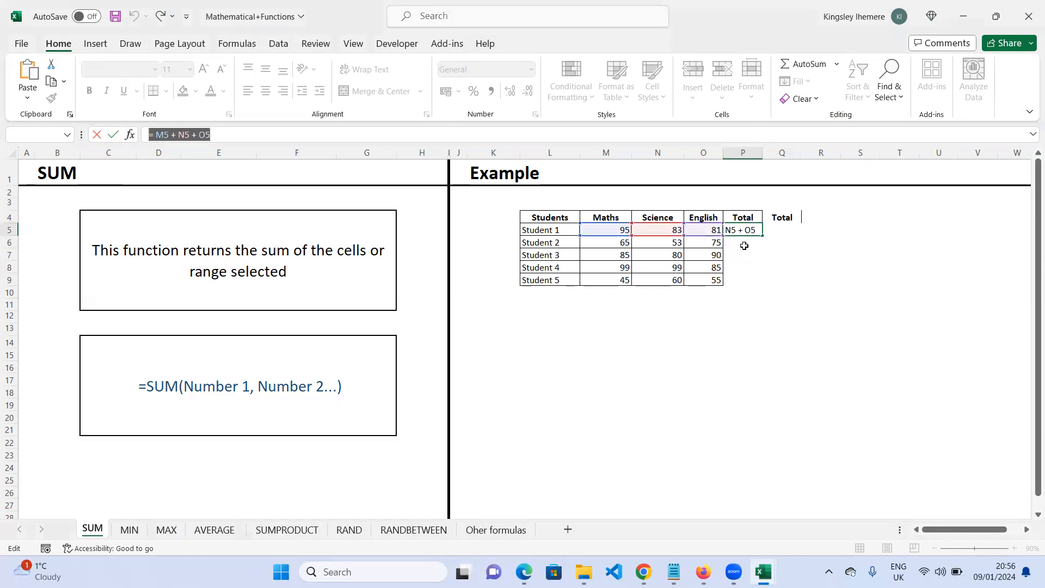
left_click(743, 243)
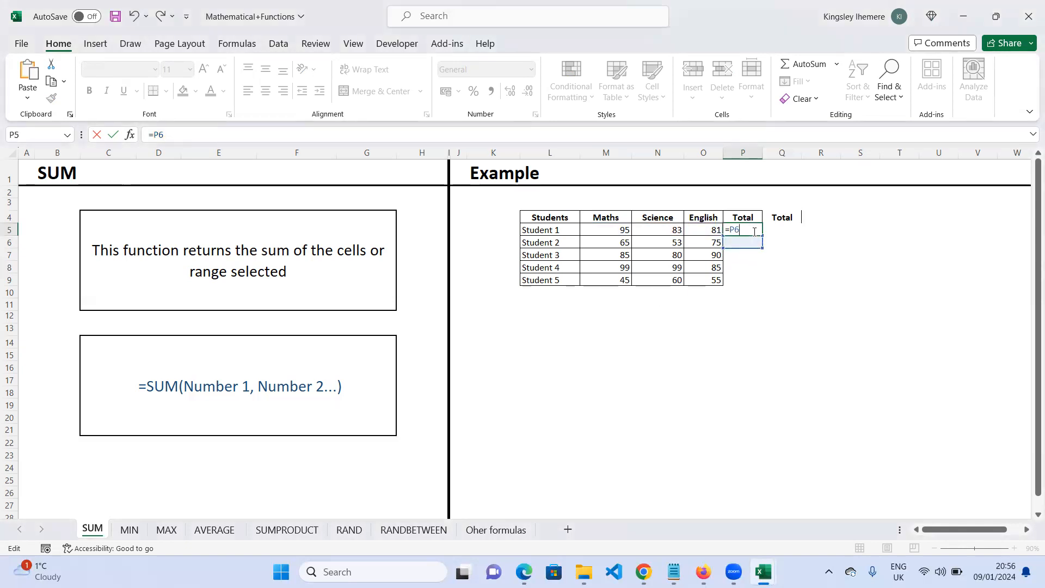
key("Tab")
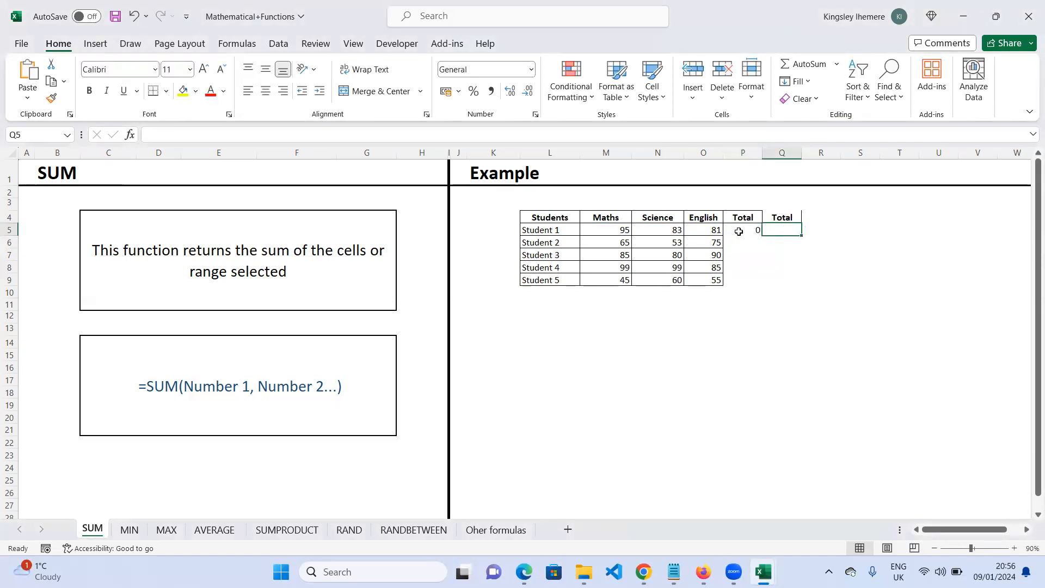
left_click(749, 232)
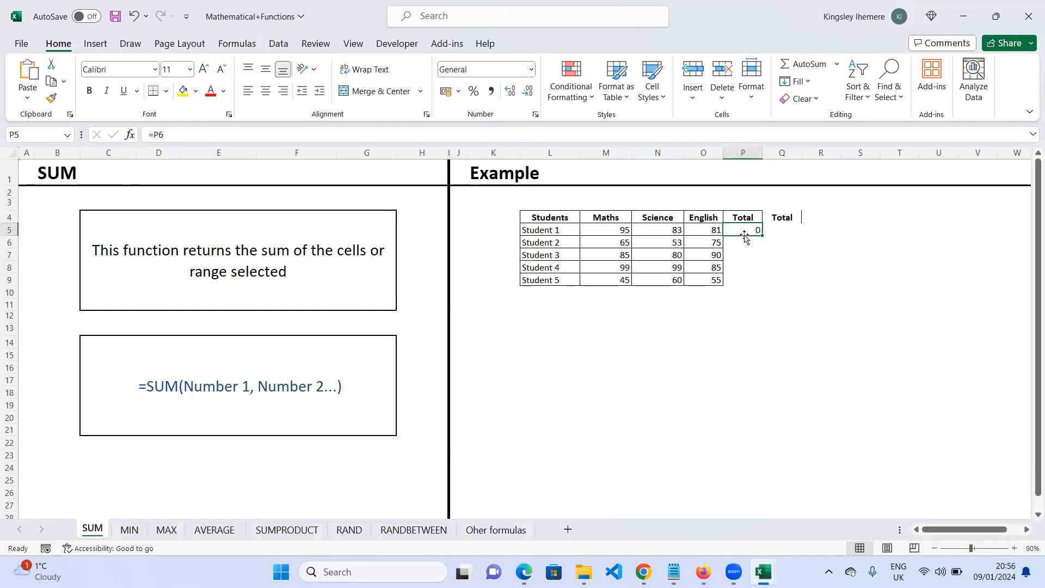
left_click(781, 229)
left_click(740, 231)
key("ctrl+z")
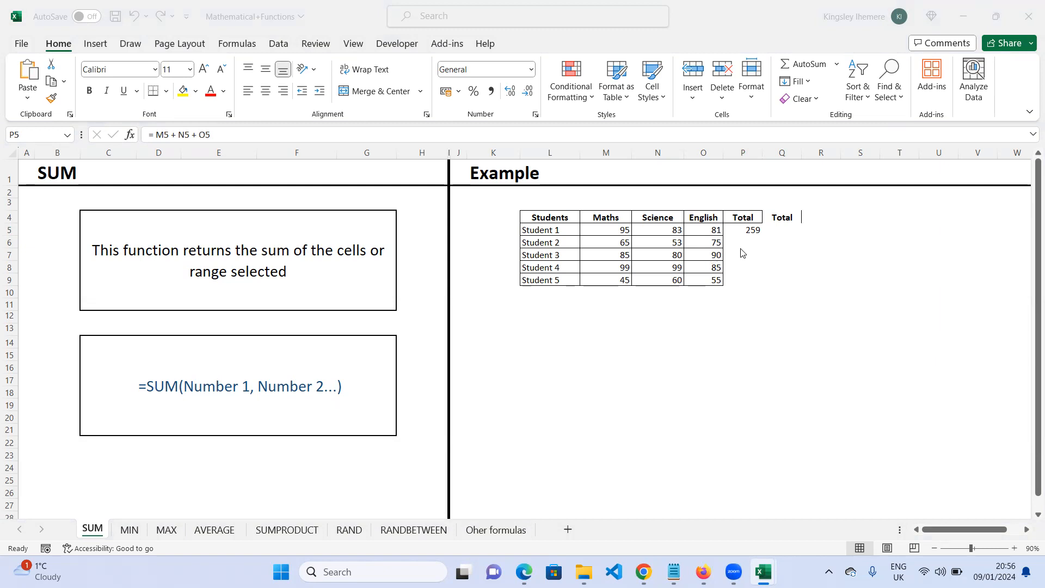
- Copy the P5 total formula down the Total column to Student 5 with the fill handle
left_click(751, 231)
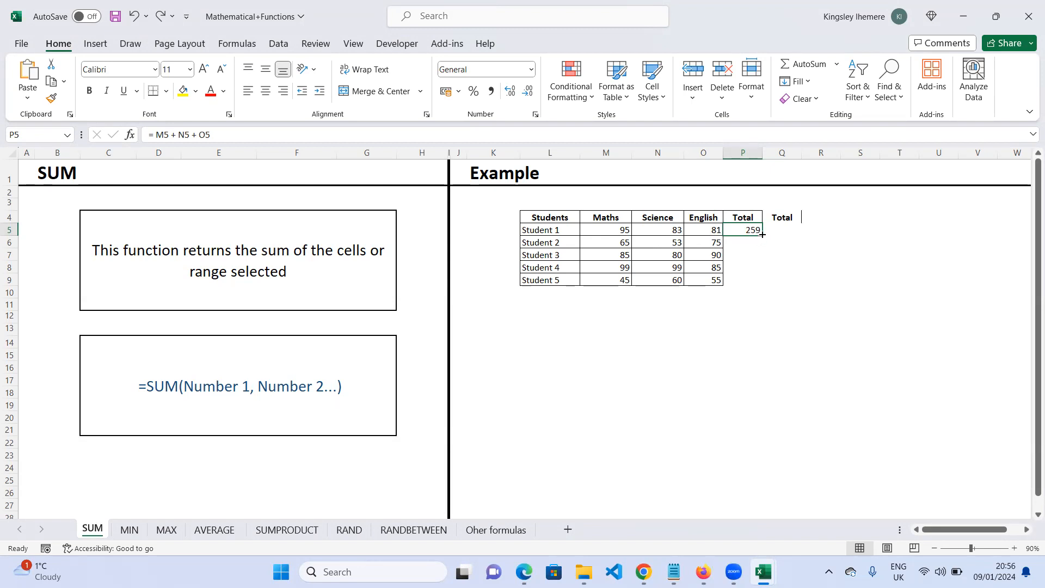
left_click(611, 229)
left_click(658, 229)
left_click(704, 230)
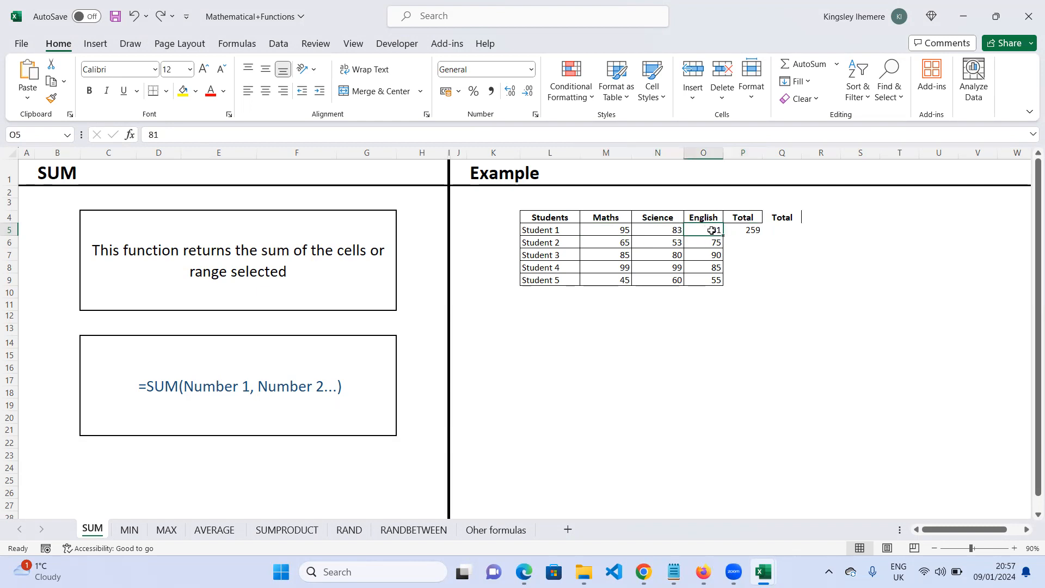
left_click(748, 233)
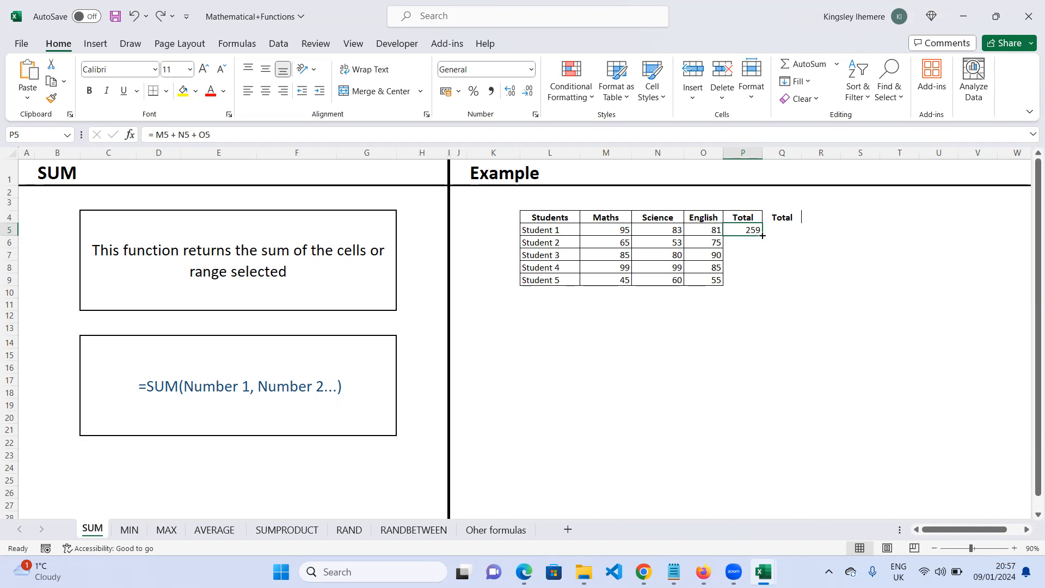
double_click(763, 235)
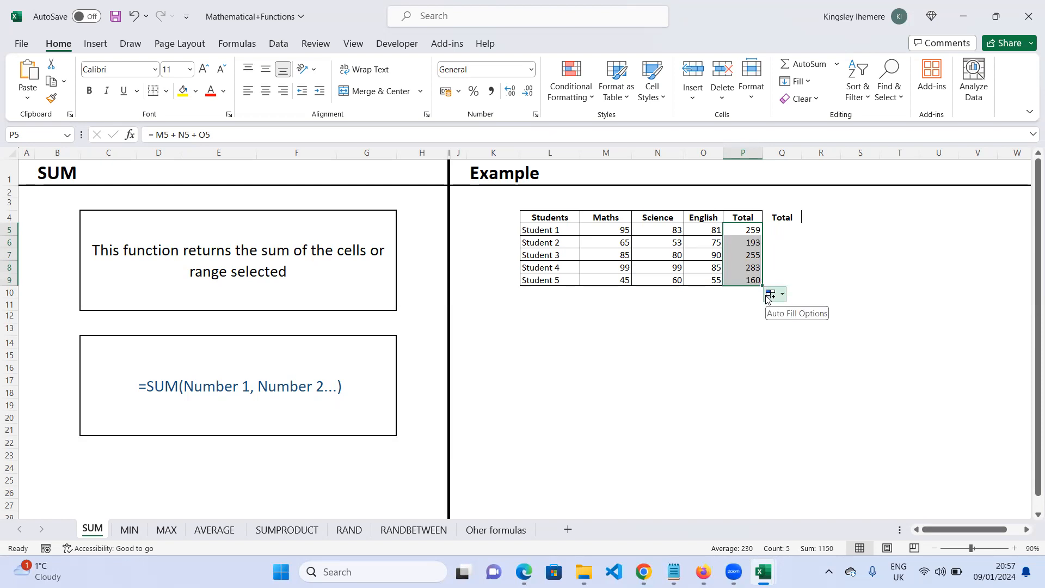
key("ctrl+z")
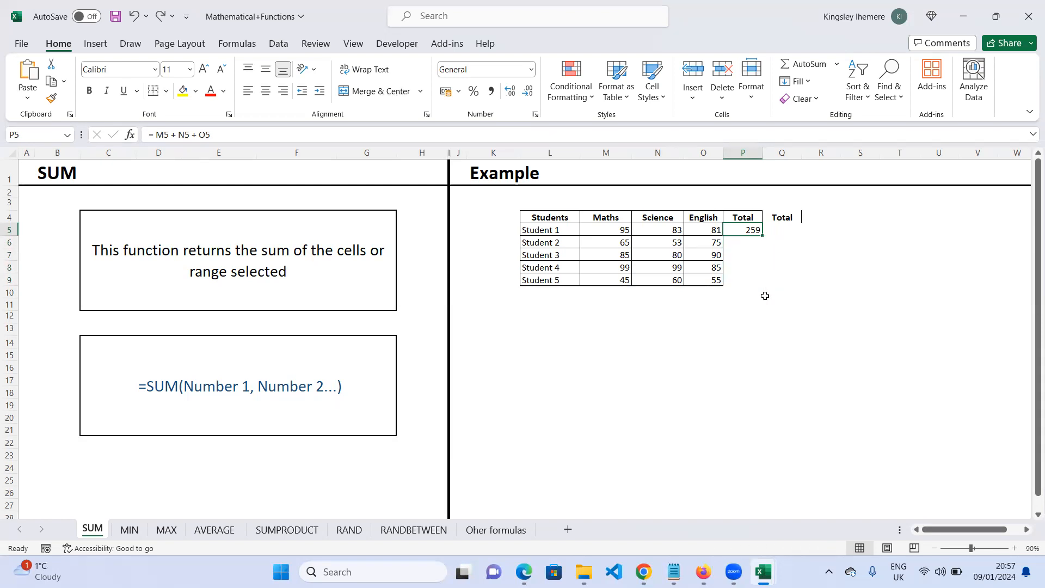
double_click(761, 235)
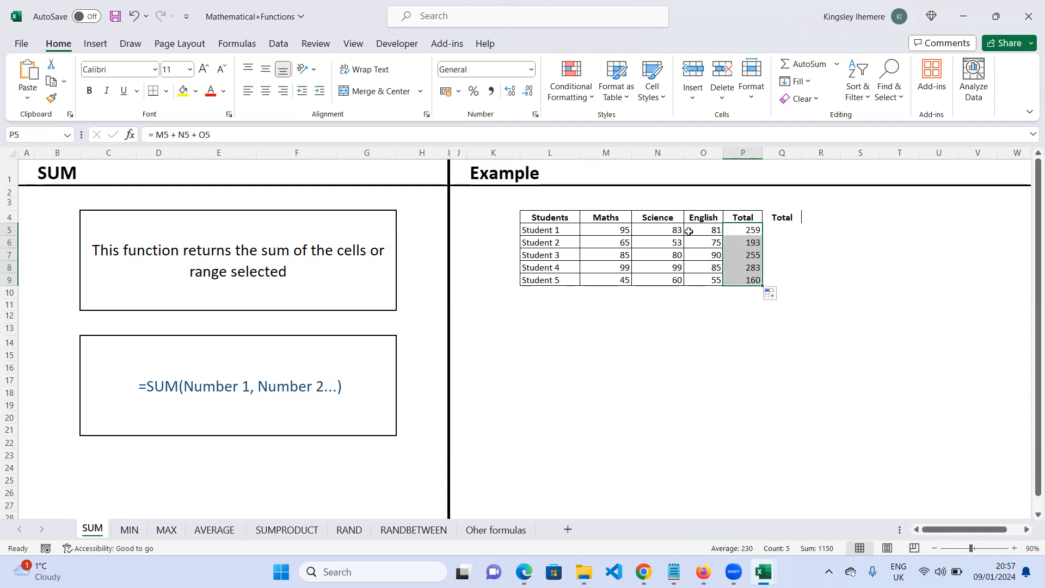
- Inspect the copied formulas in the Total column and the formula in P5
left_click_drag(616, 233, 750, 233)
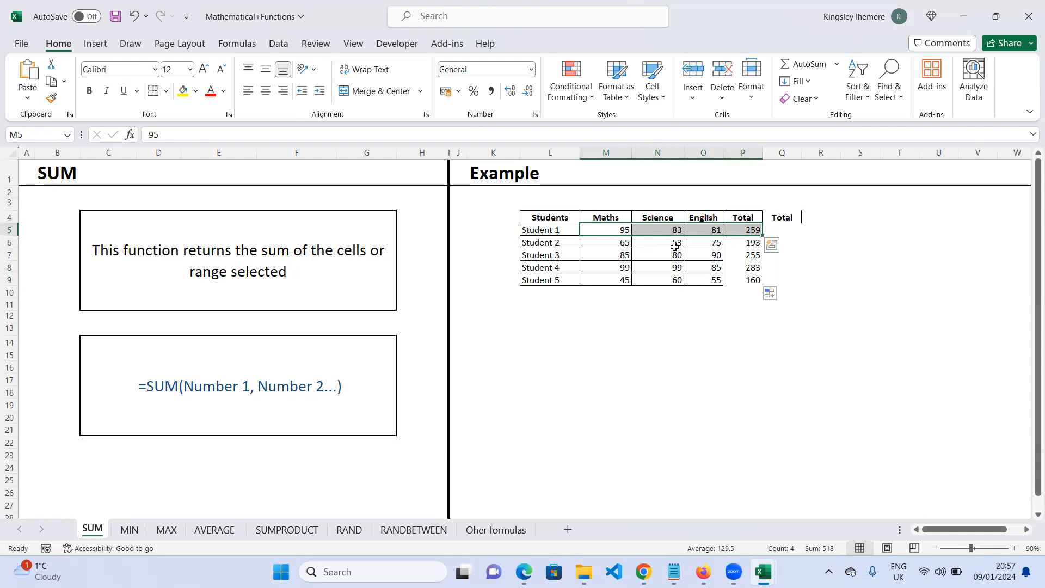
left_click(754, 245)
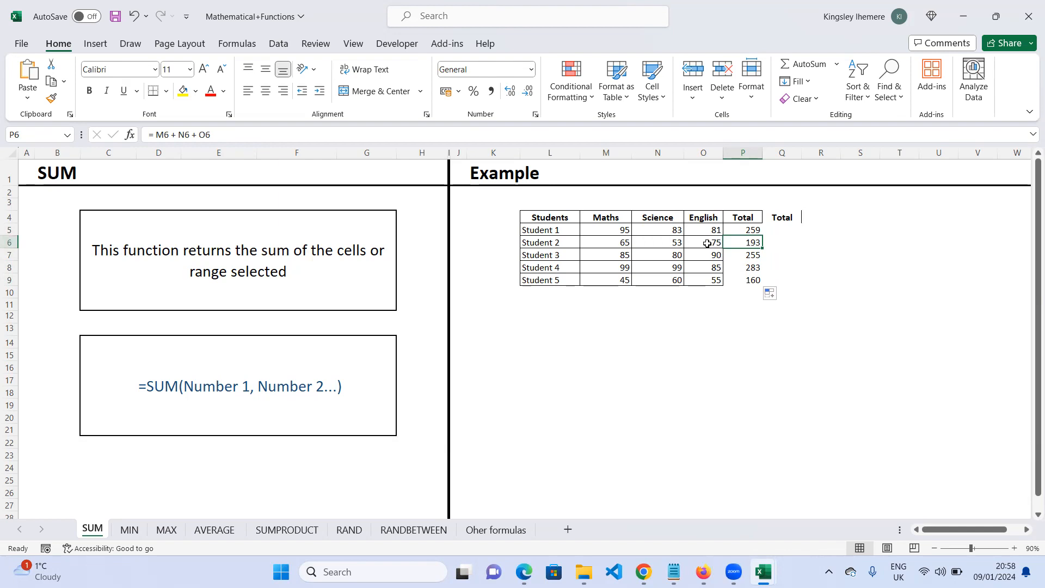
left_click(756, 257)
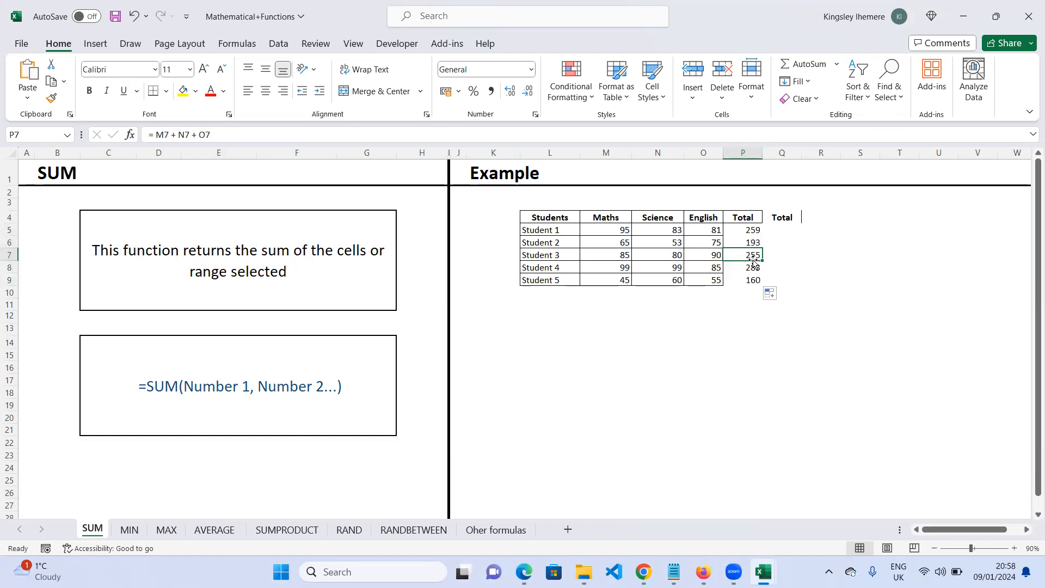
left_click(749, 230)
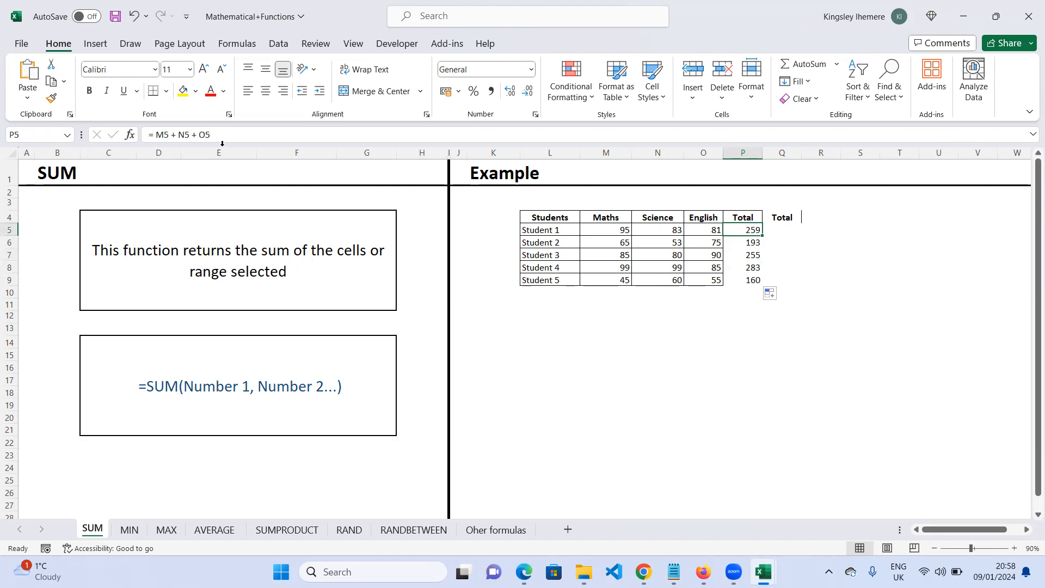
left_click_drag(215, 134, 152, 135)
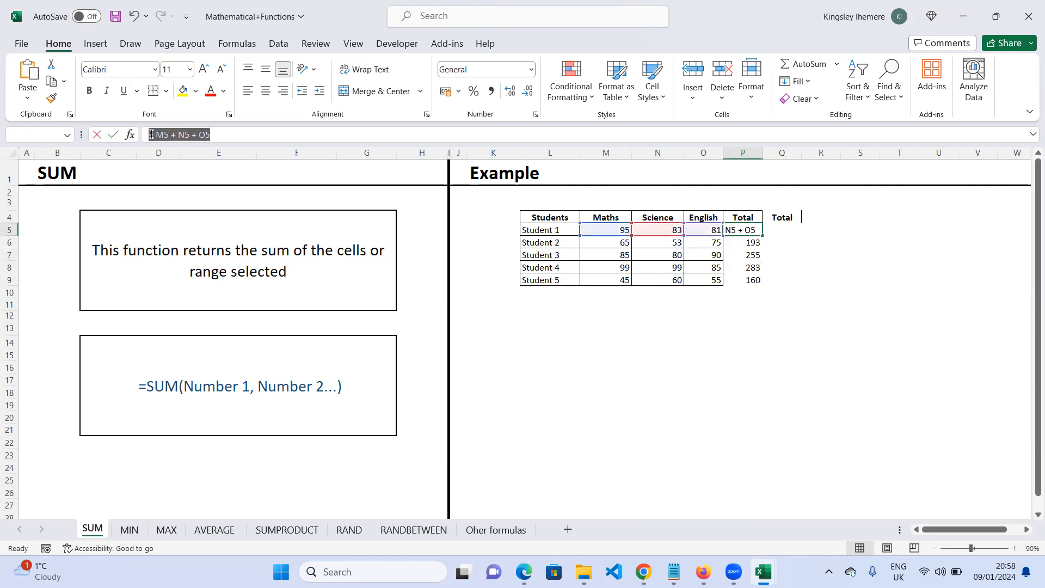
left_click(267, 137)
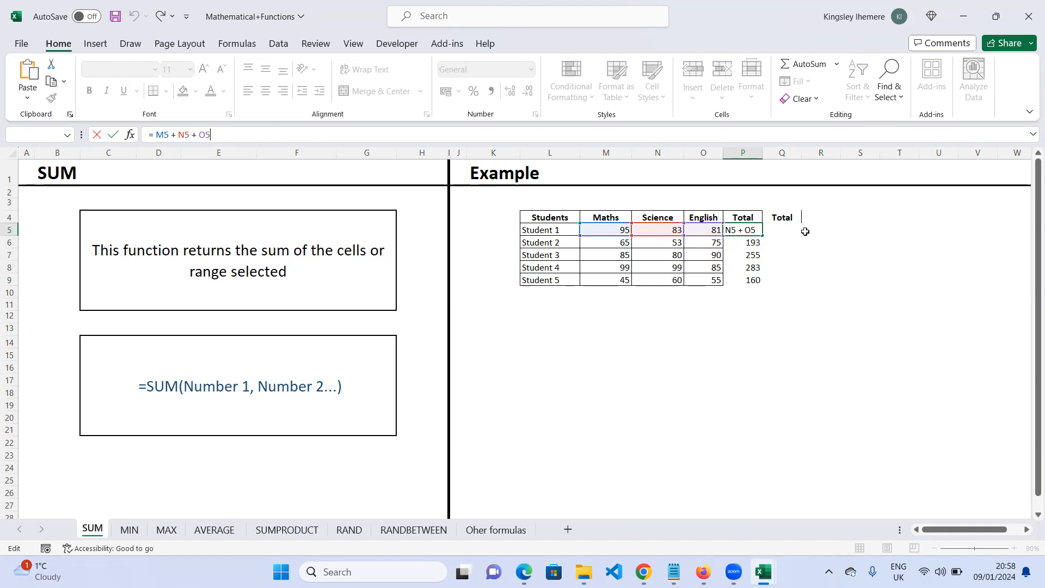
left_click(777, 231)
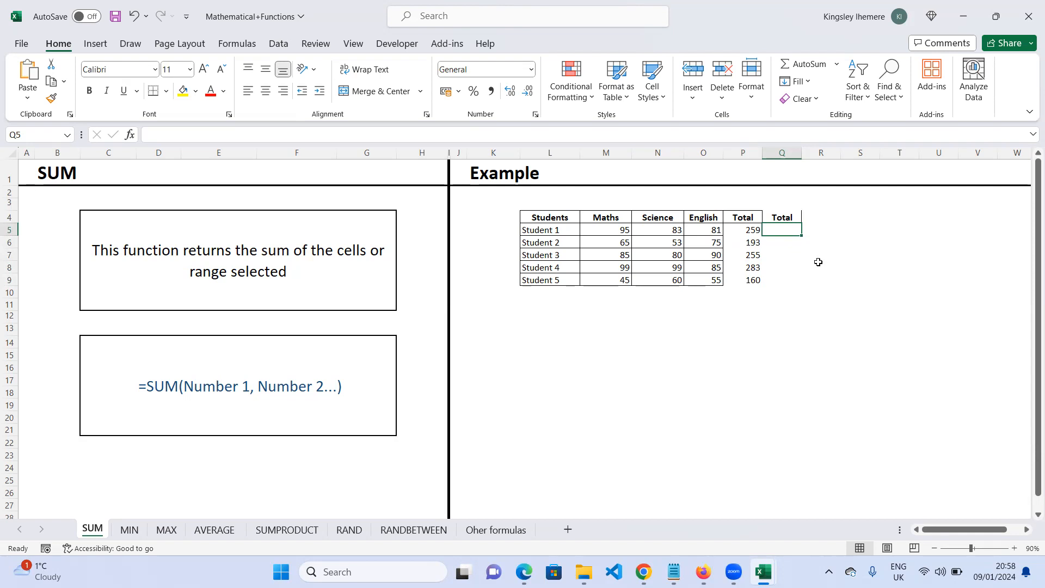
- Enter =sum in Q5, the second Total column
type("=")
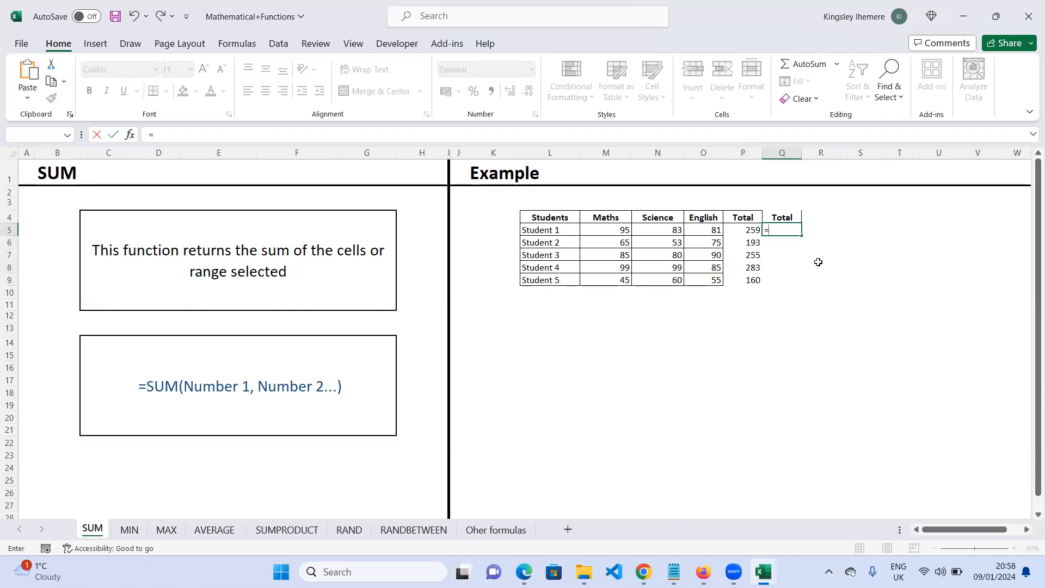
type("s")
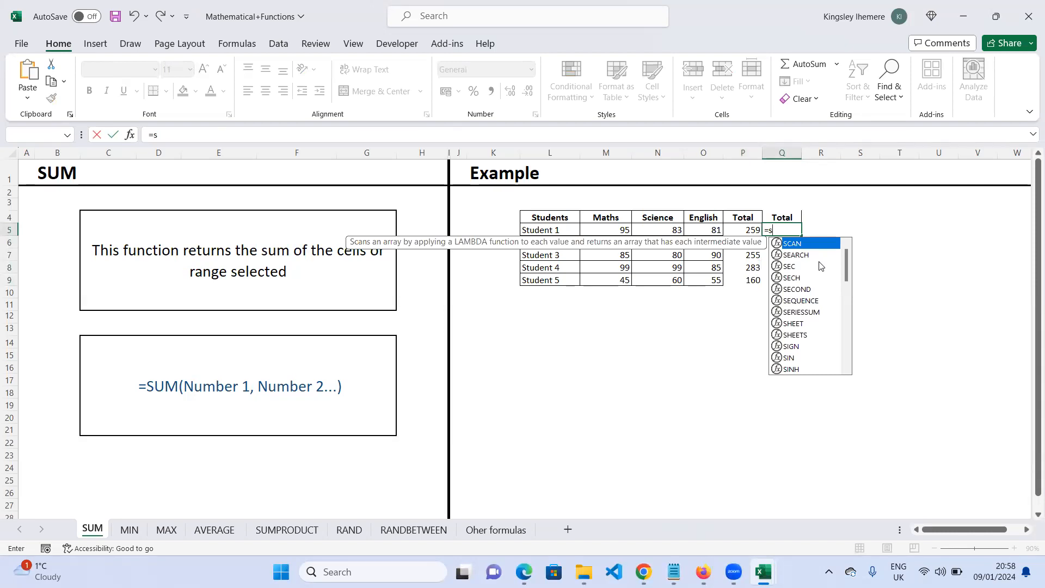
type("u")
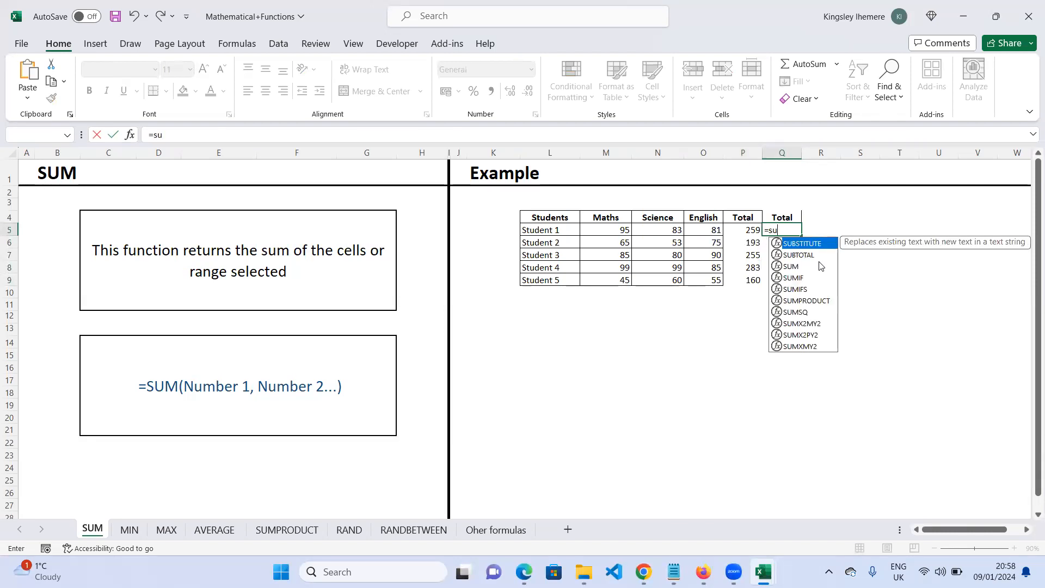
type("m")
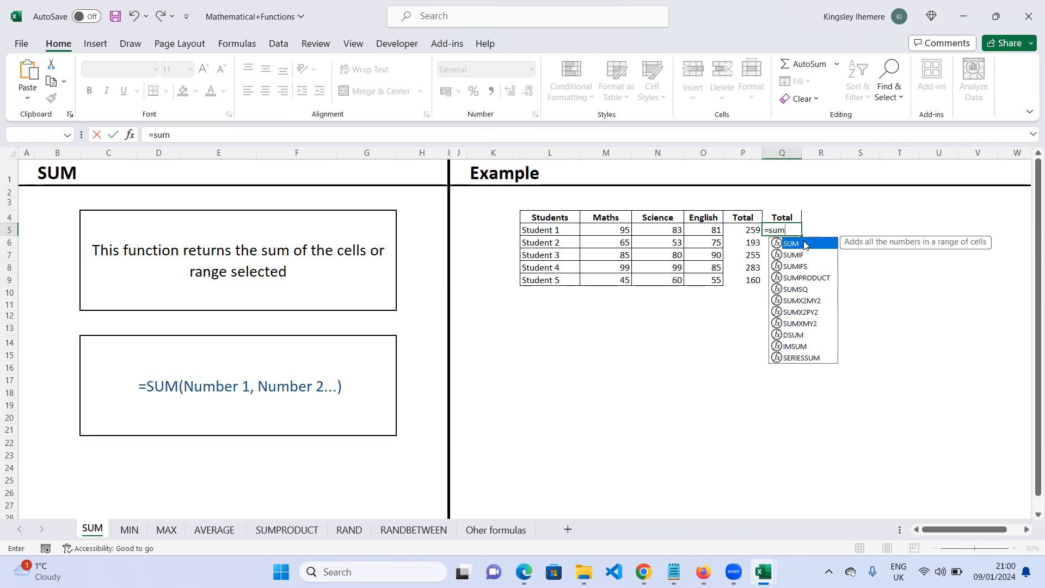
key("Return")
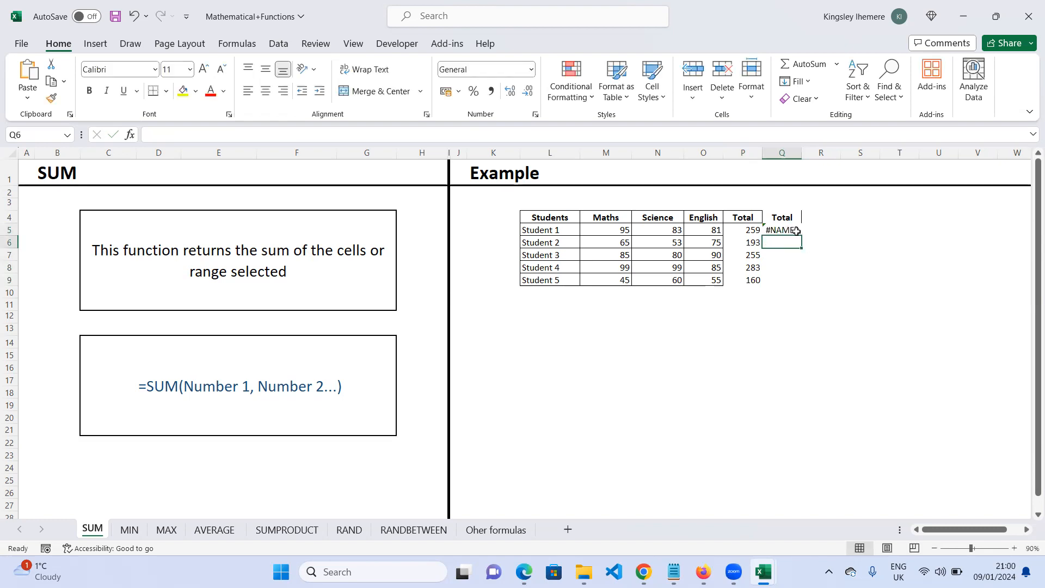
- Rewrite the formula in Q5 as =SUM(M5:O5), picking SUM from the autocomplete list and selecting Student 1's three scores
left_click(787, 229)
double_click(789, 229)
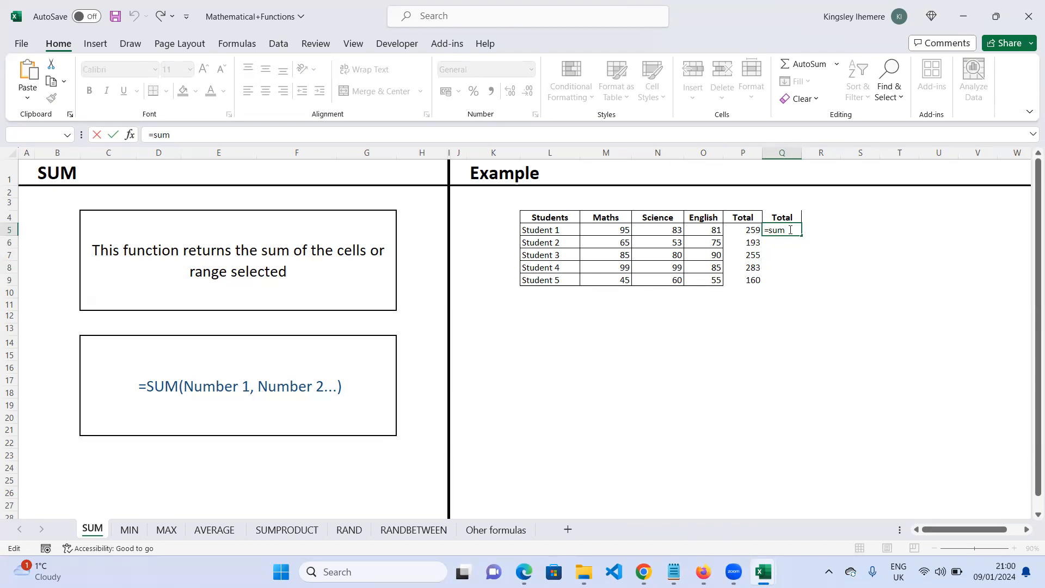
key("BackSpace")
type("m")
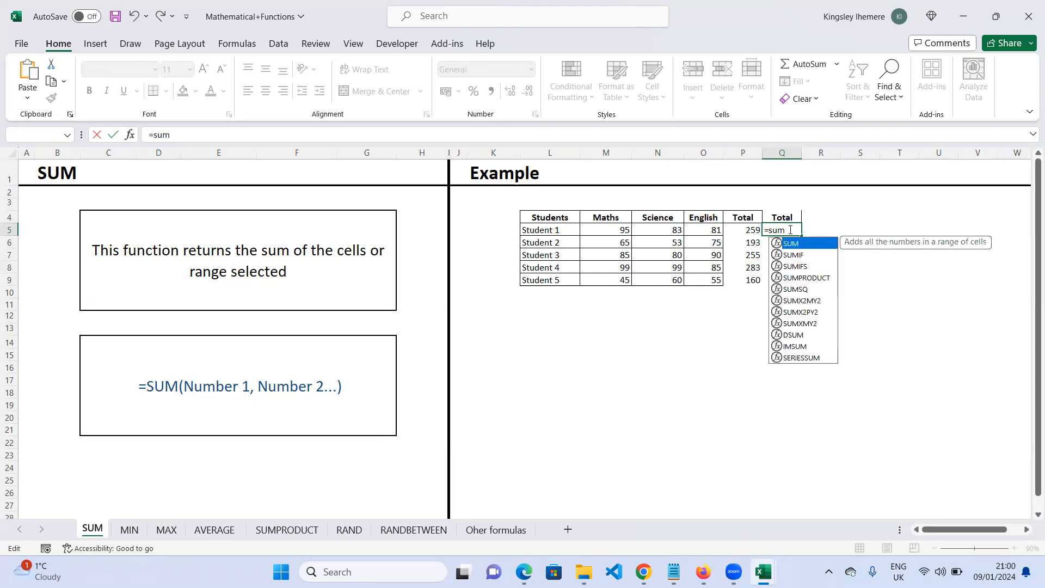
key("Tab")
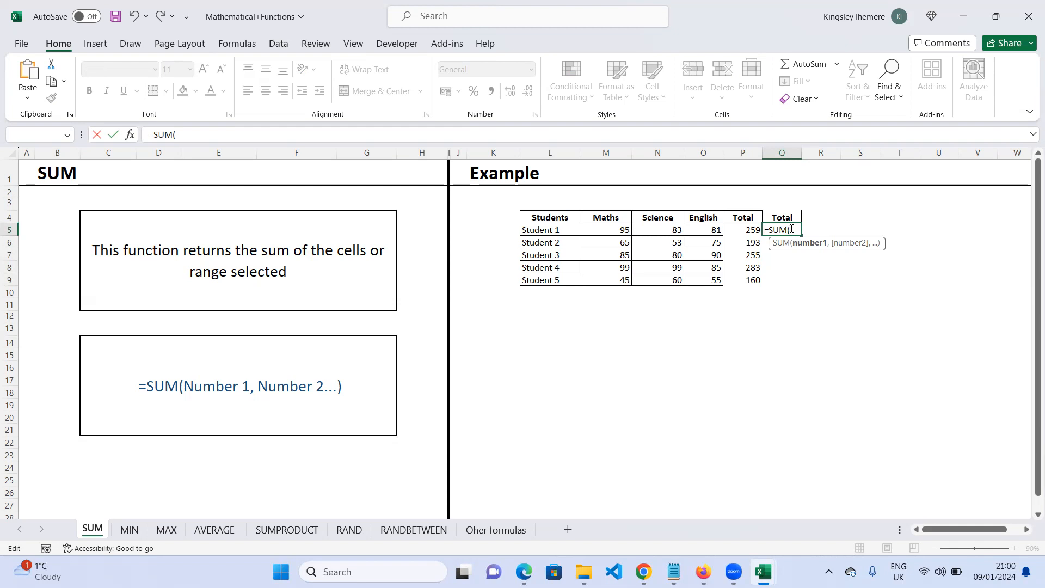
key("BackSpace")
key("BackSpace")
type("m")
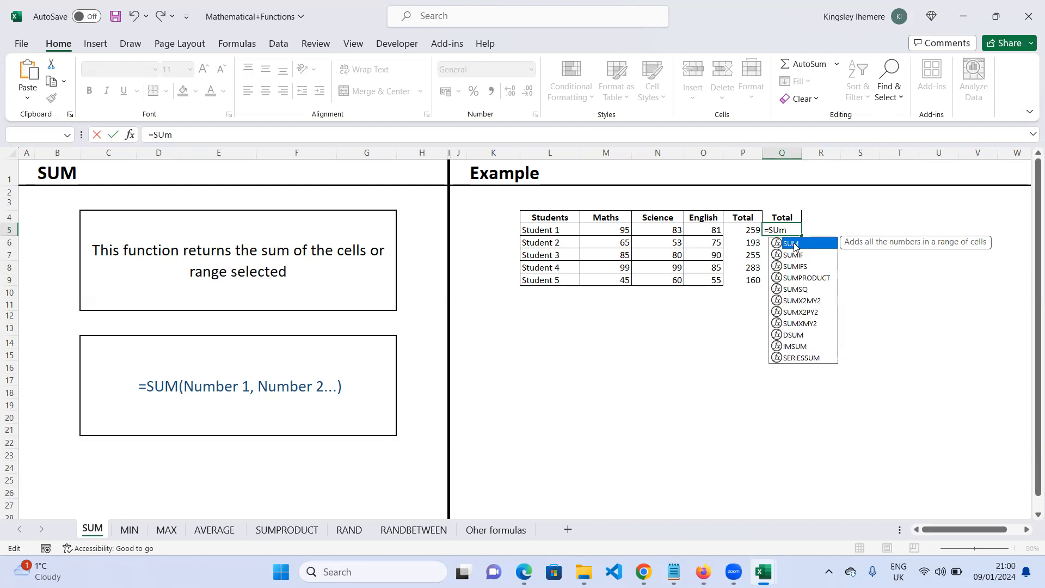
key("Down")
key("Down")
key("Down")
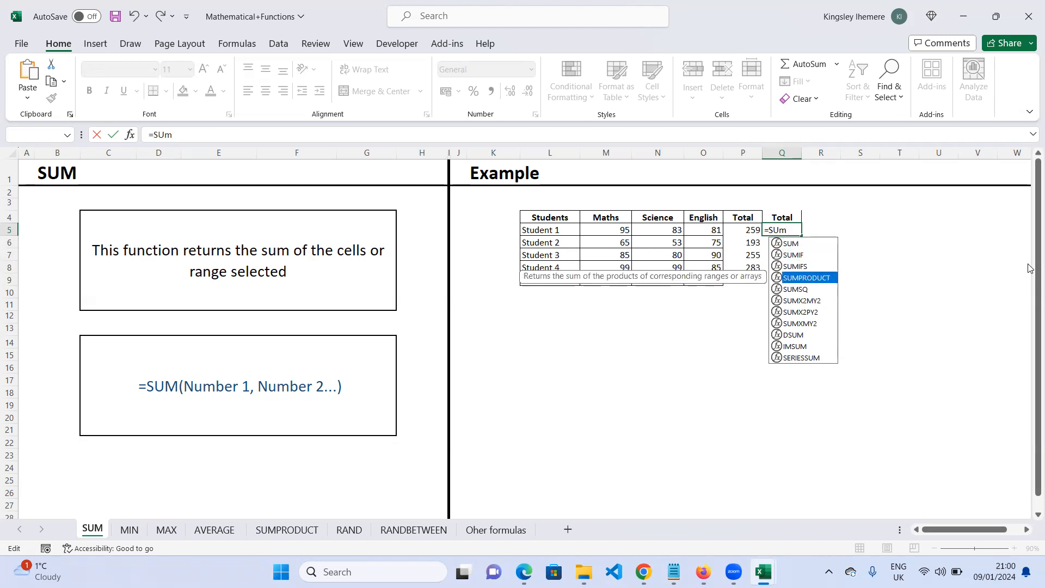
key("Up")
key("Up")
key("Up")
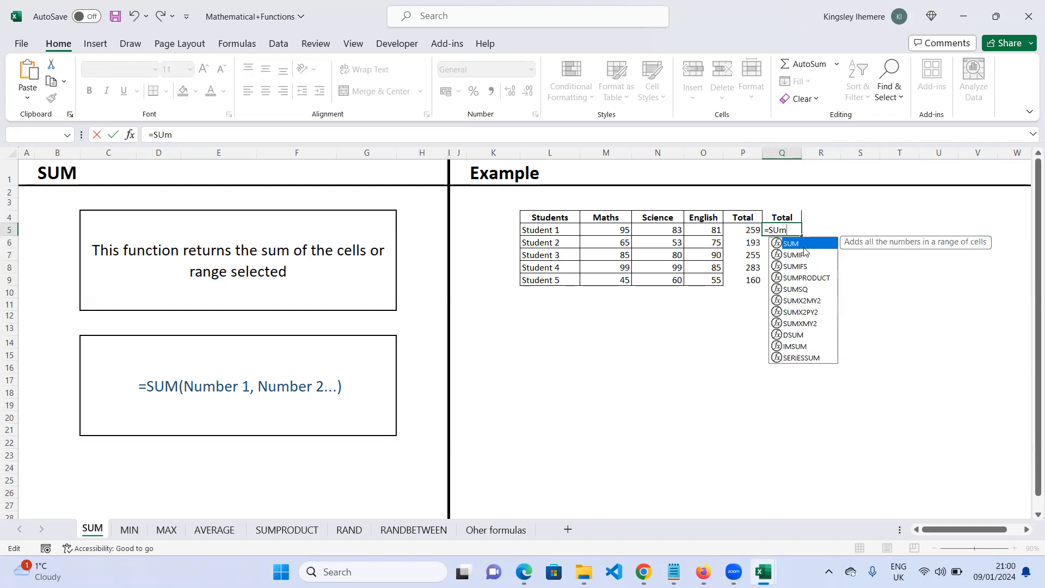
key("Tab")
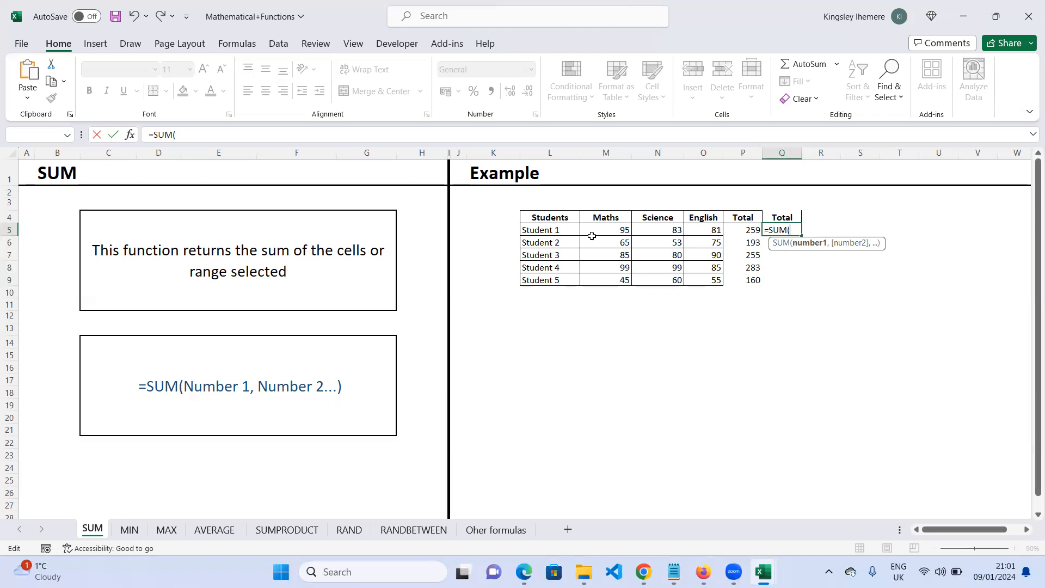
left_click_drag(601, 230, 706, 230)
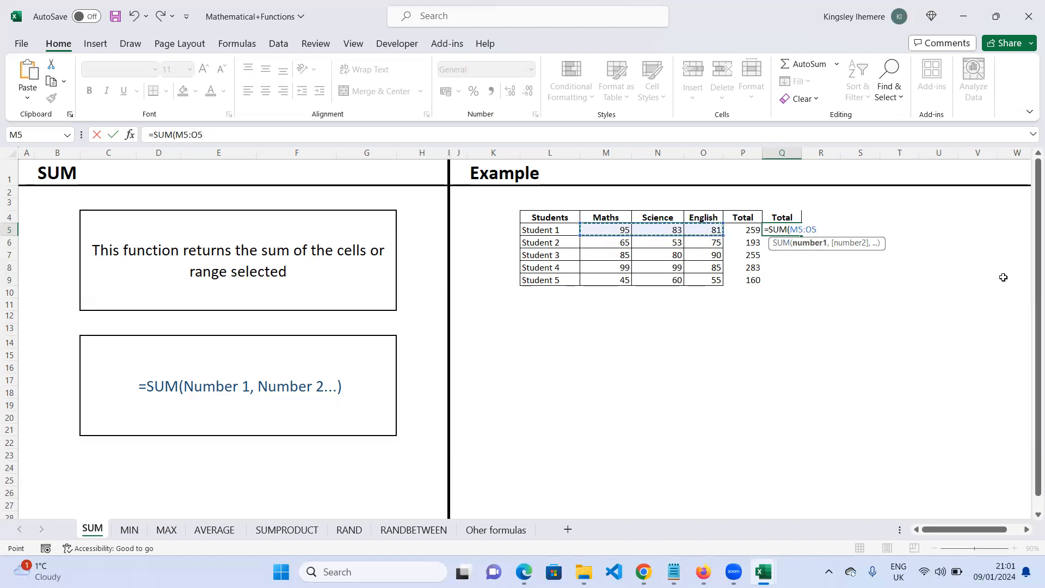
type(")")
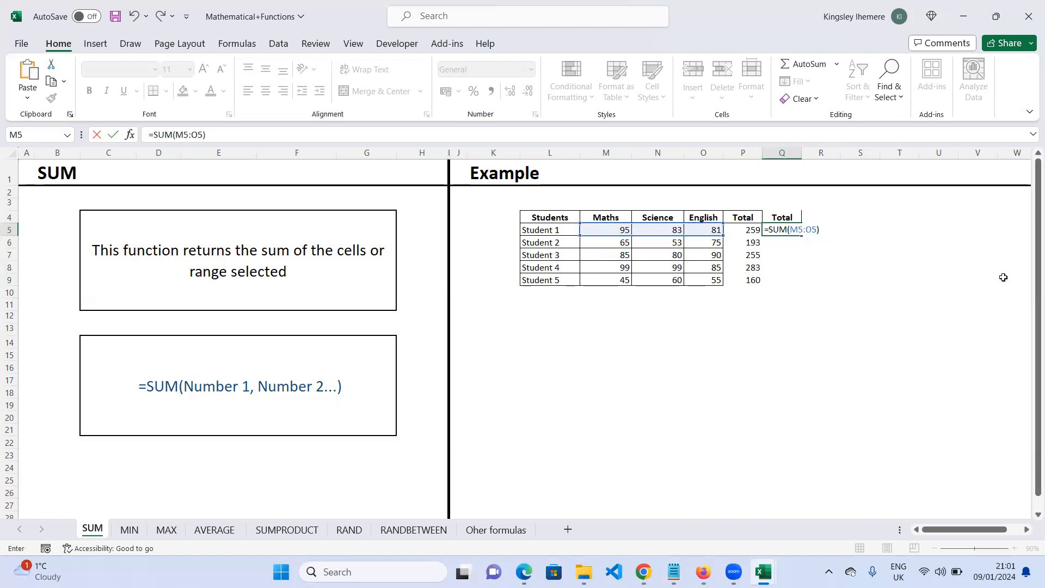
key("Return")
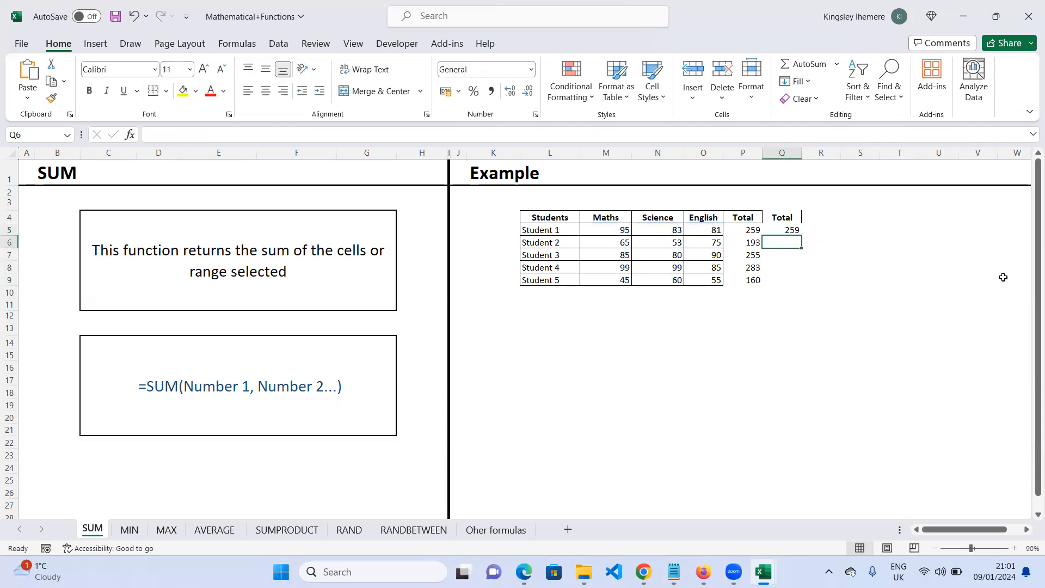
- Enter =SUM(M5:N8) in M19 to demonstrate a multi-column range, then delete it
left_click(820, 231)
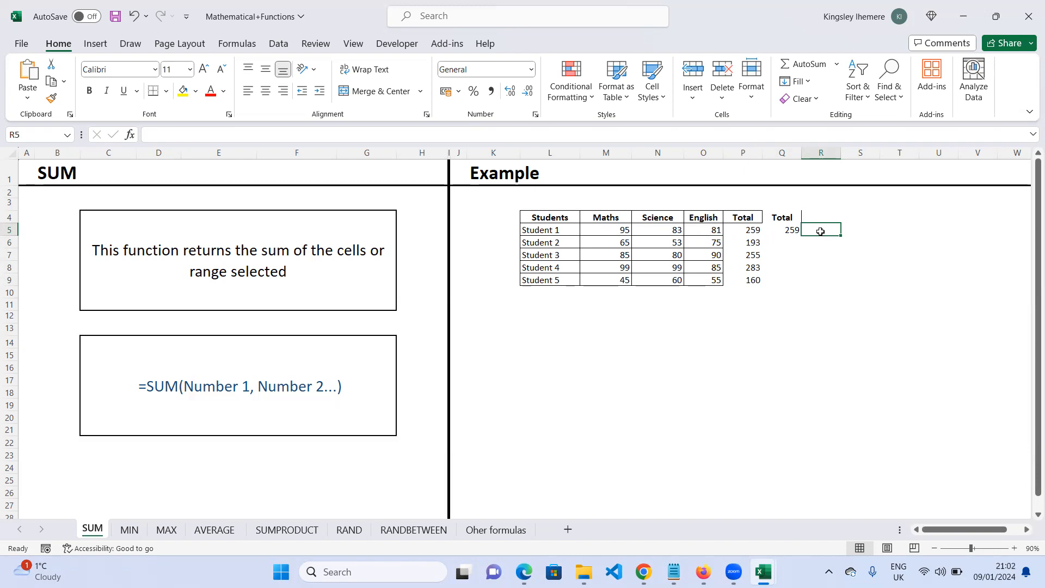
left_click(629, 403)
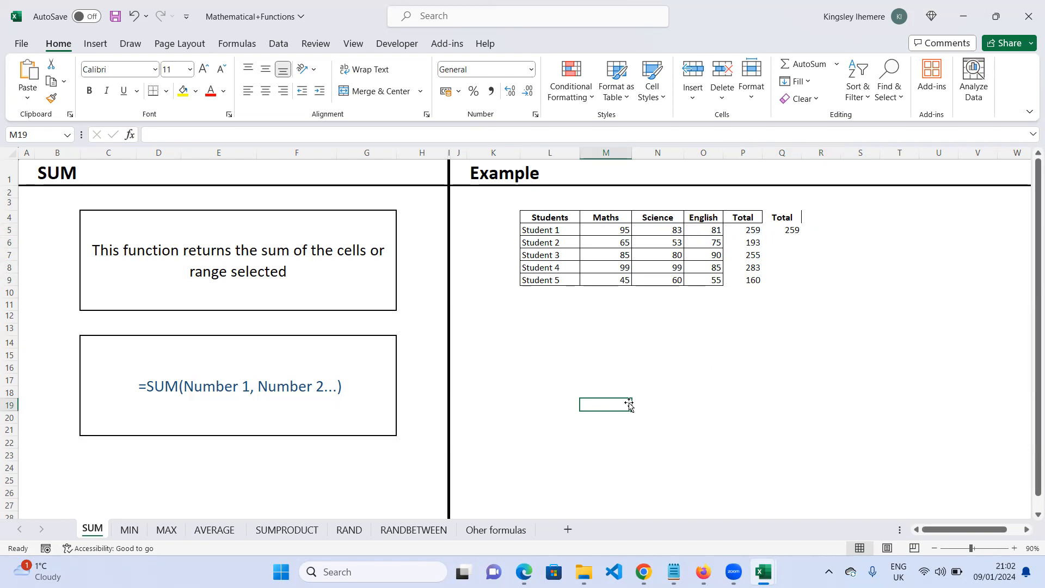
type("=")
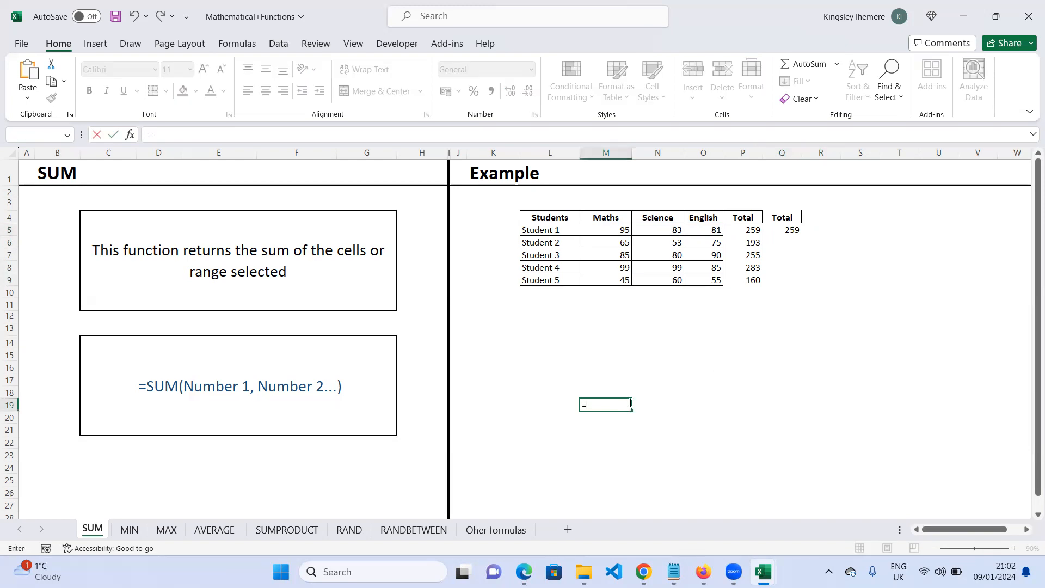
type("sum")
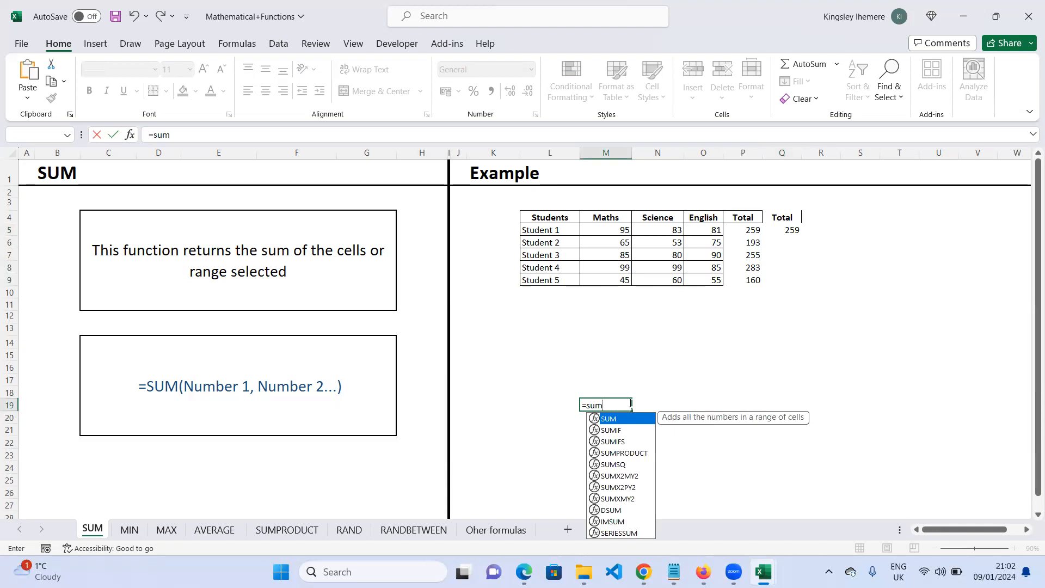
key("Tab")
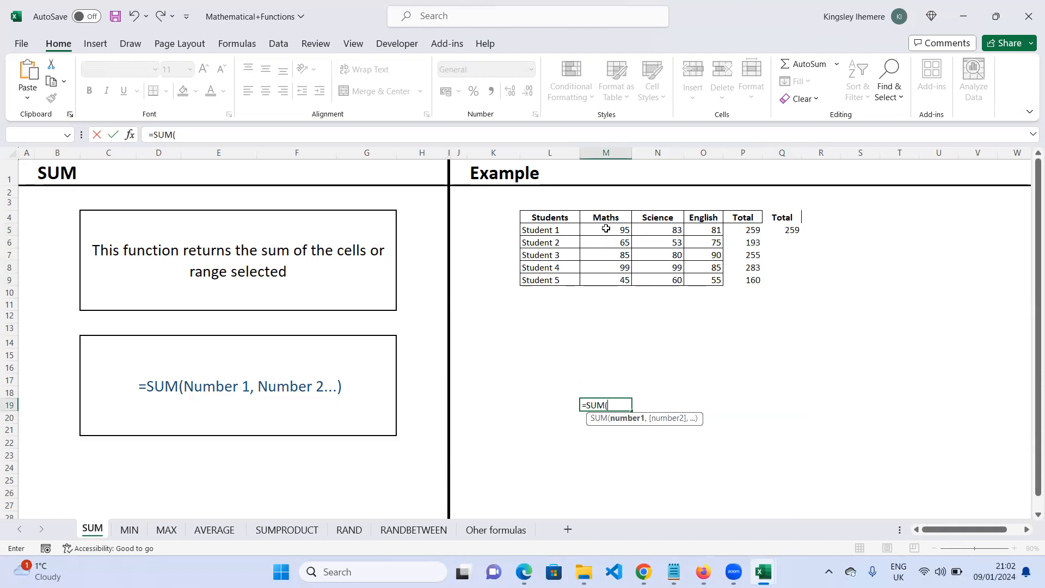
left_click_drag(604, 230, 677, 266)
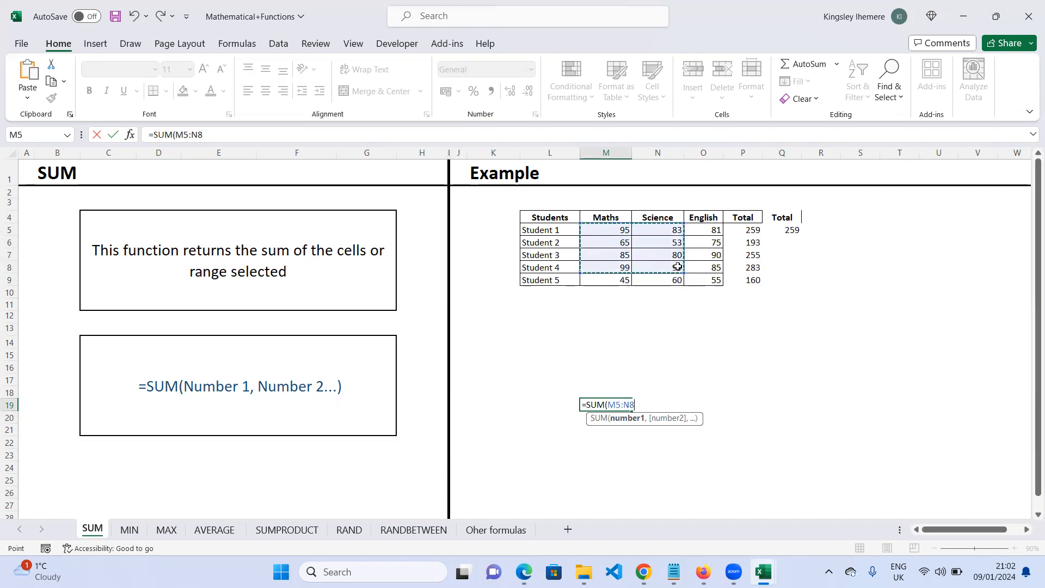
type(")")
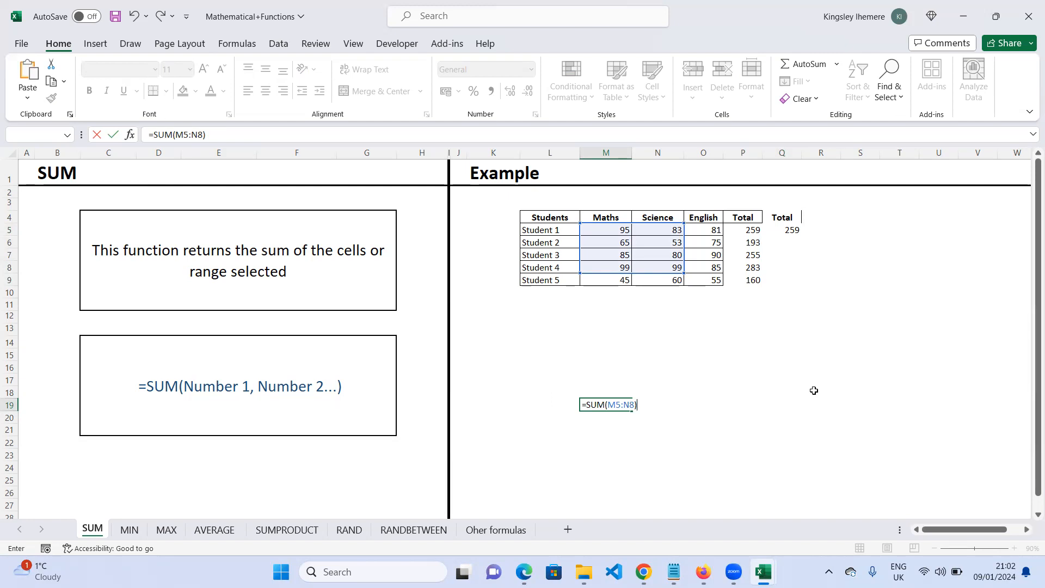
key("Return")
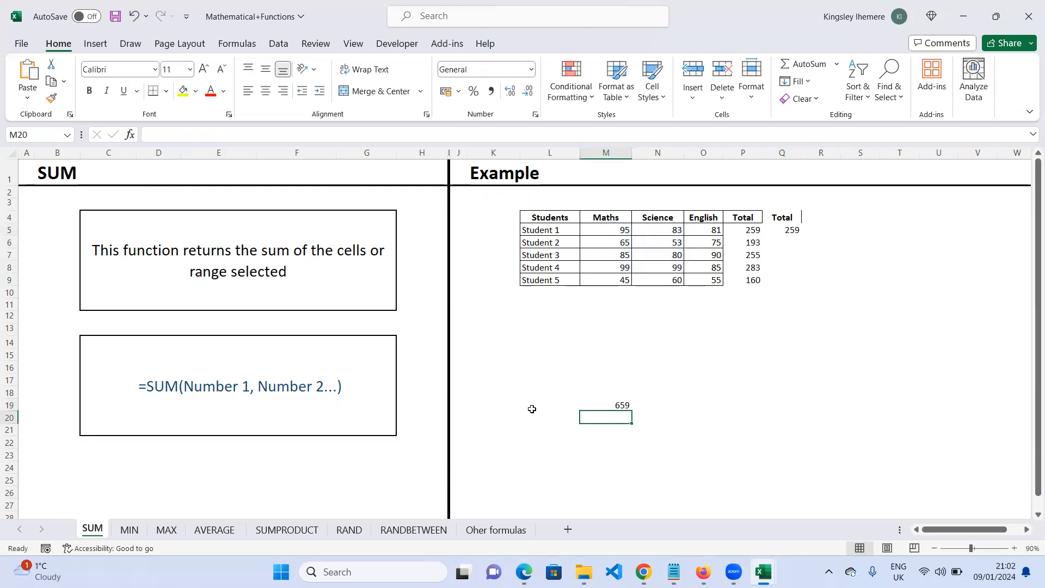
left_click(623, 406)
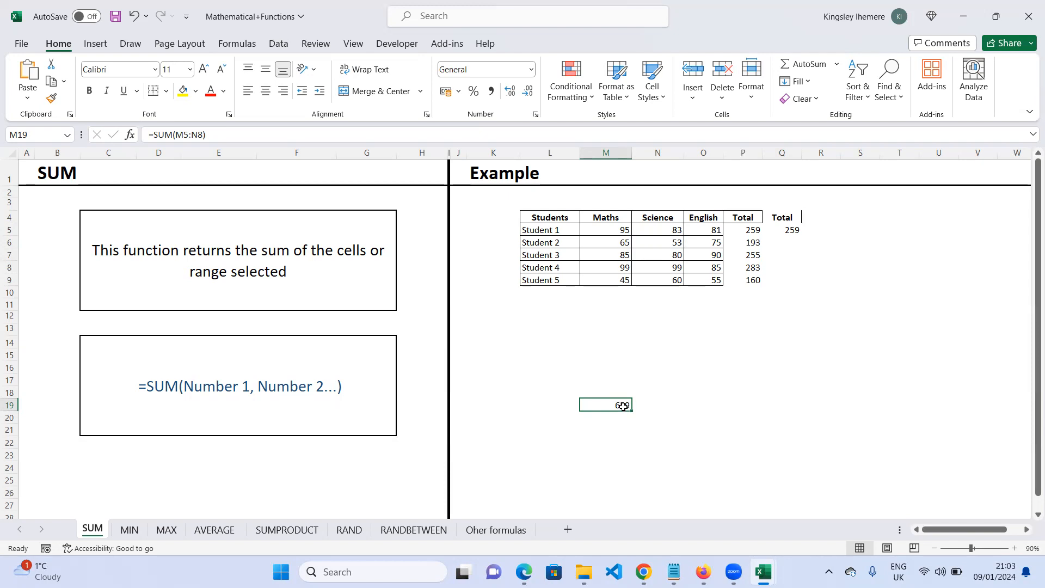
key("BackSpace")
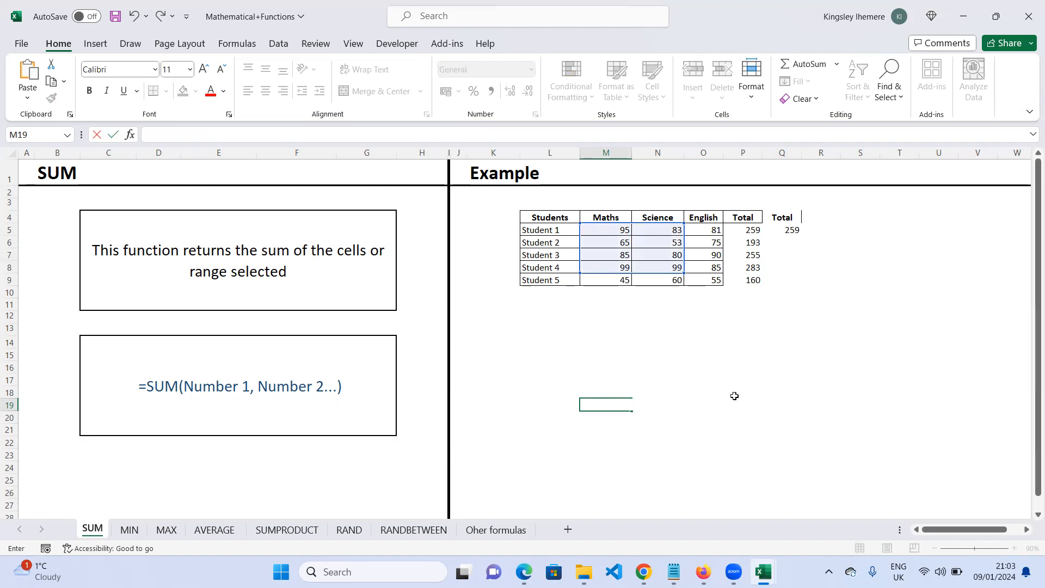
- Copy the SUM formula in Q5 down the second Total column to Student 5 with the fill handle
left_click(798, 231)
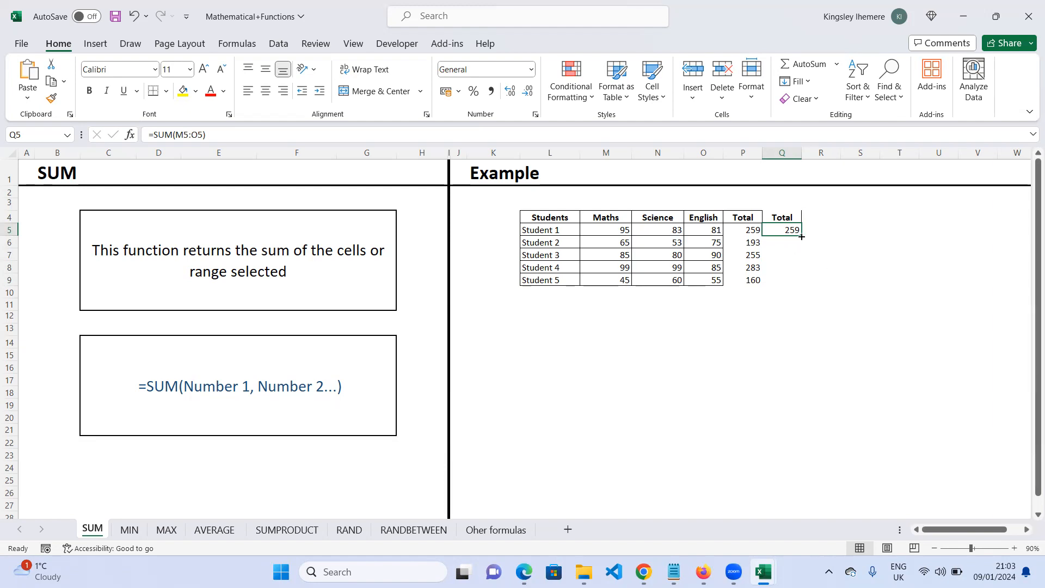
left_click_drag(801, 237, 801, 282)
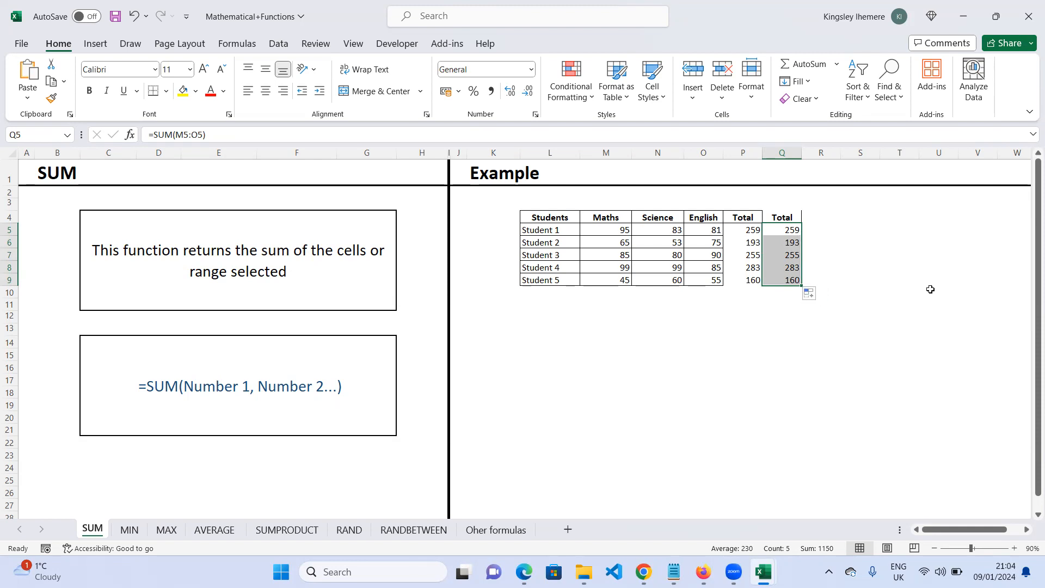
left_click(903, 278)
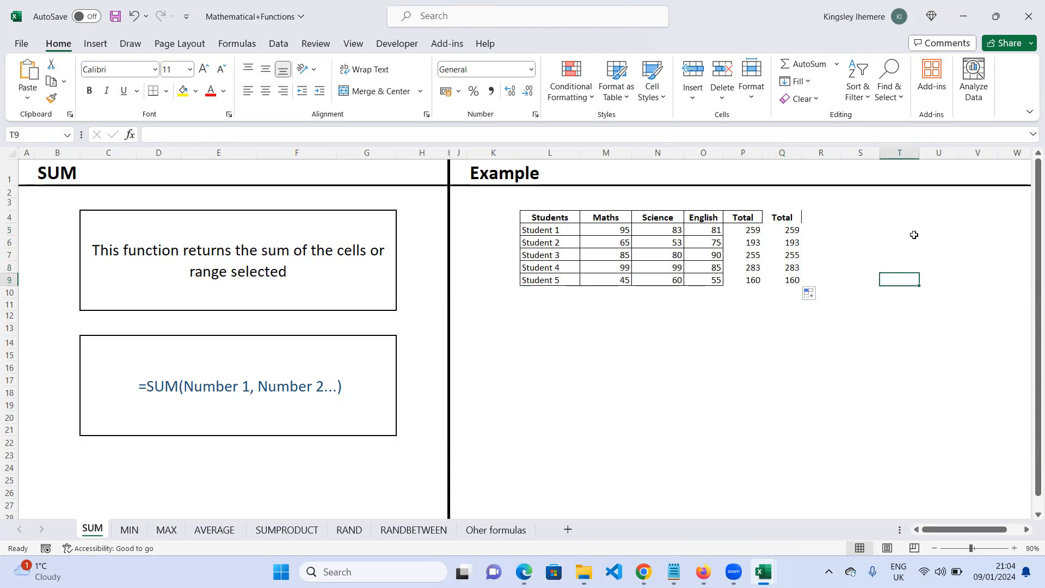
left_click(797, 61)
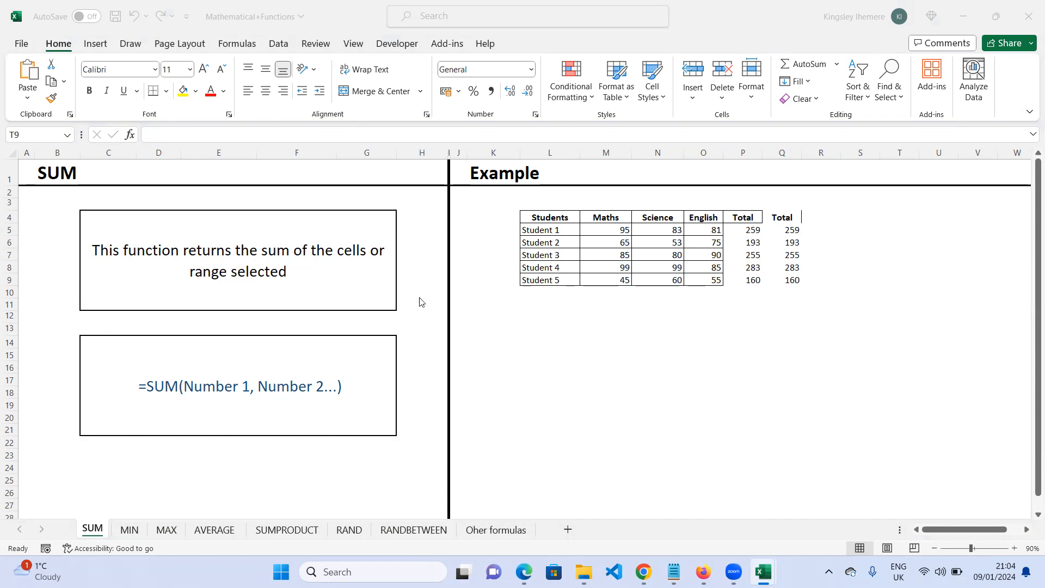
left_click(282, 273)
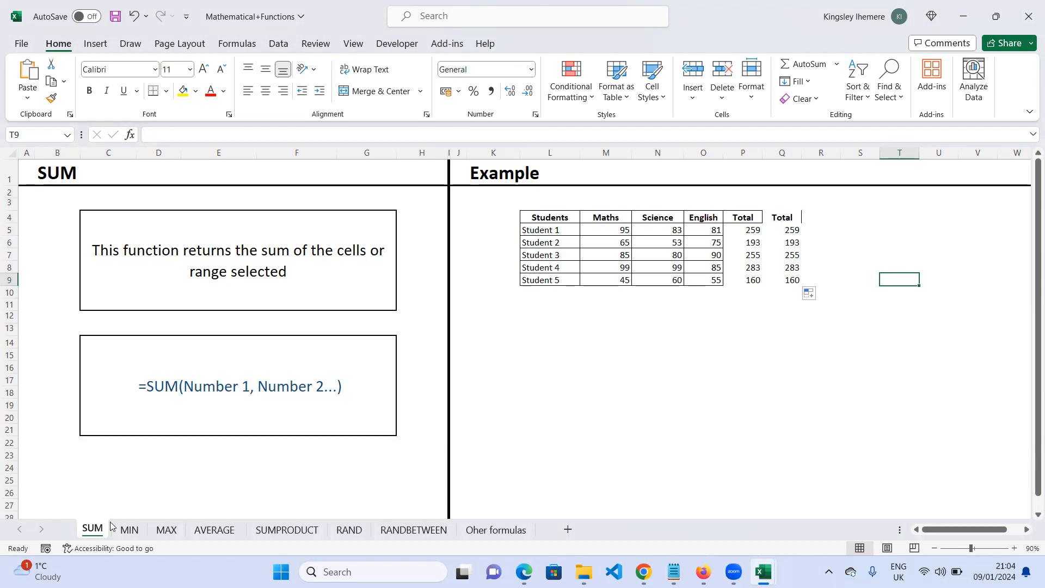
- Switch to the MIN sheet and clear the existing MIN results in M10 to O10
left_click(129, 530)
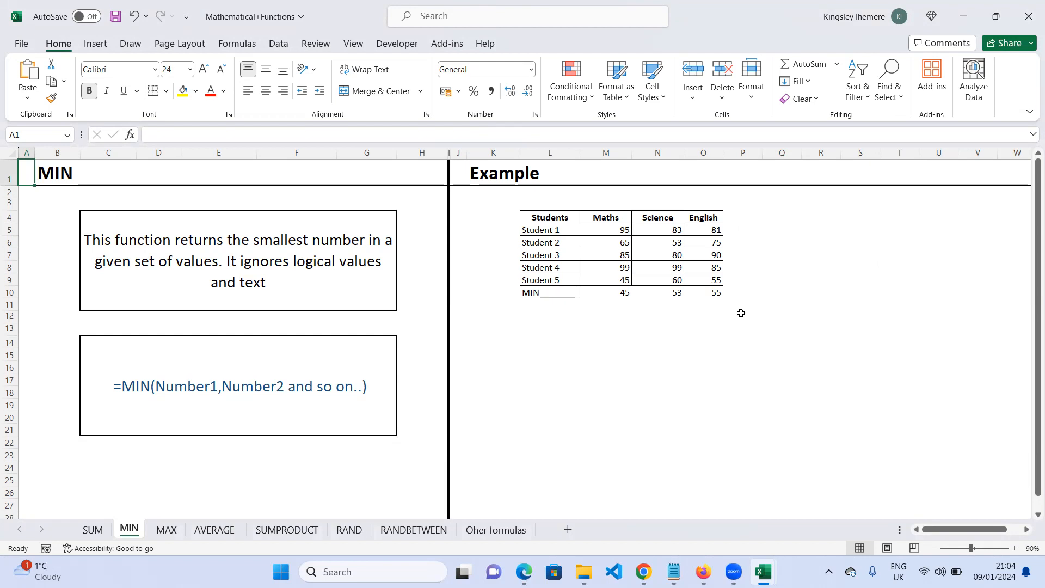
left_click(628, 294)
mouse_move(630, 294)
left_mouse_down()
mouse_move(737, 292)
mouse_move(713, 291)
left_mouse_up()
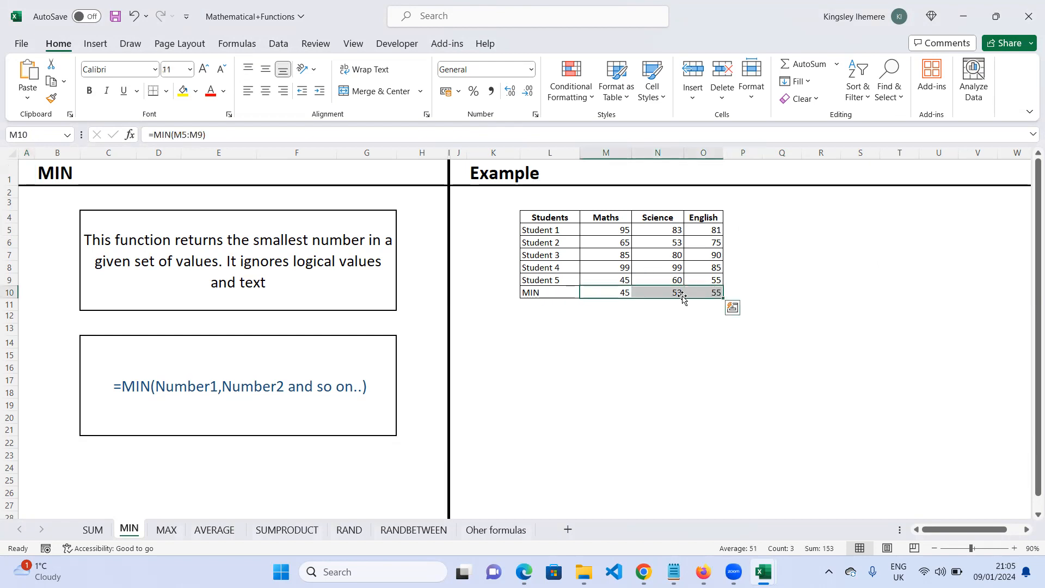
right_click(682, 292)
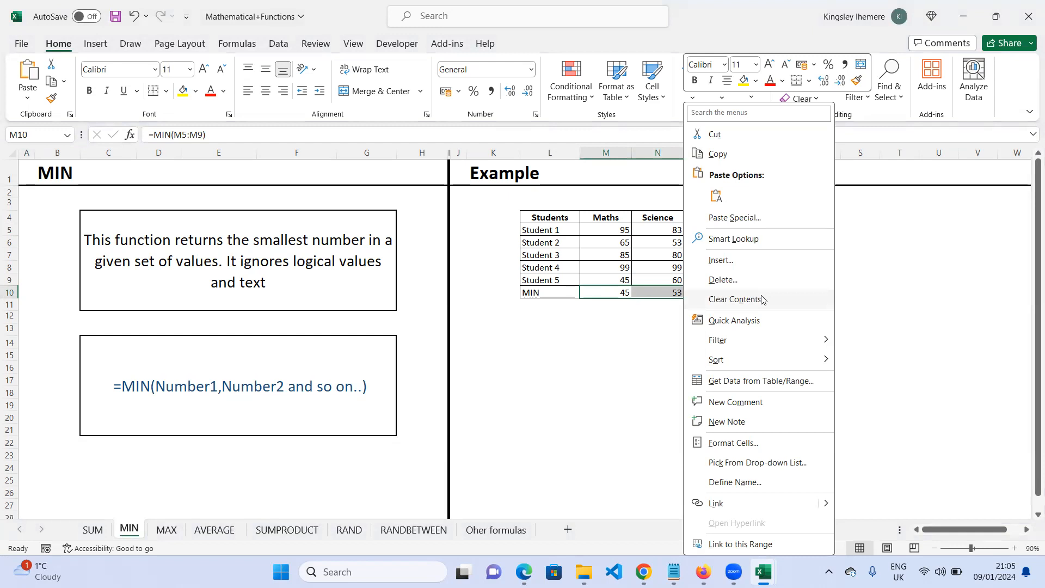
key("Delete")
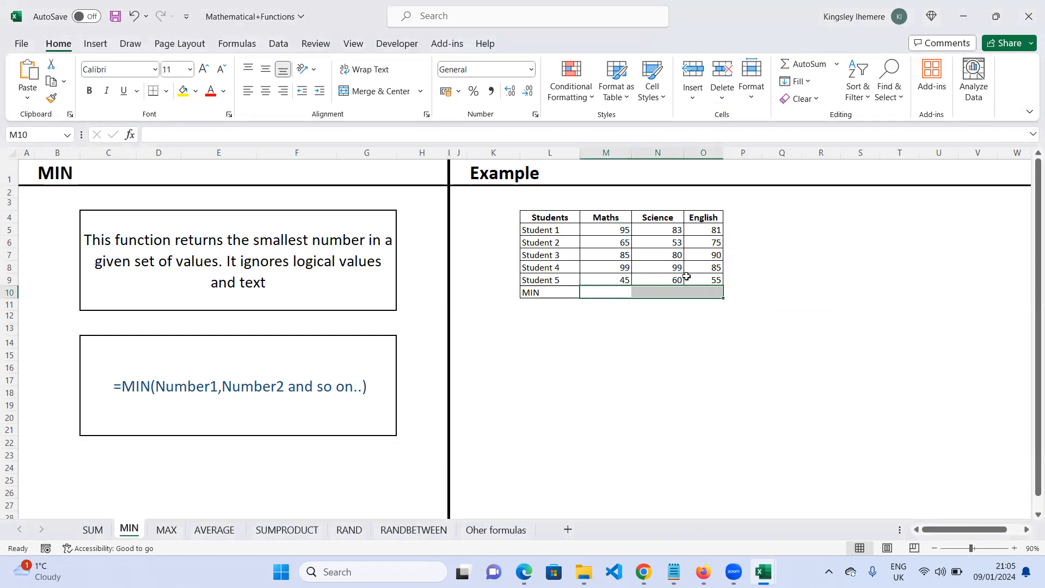
left_click(595, 317)
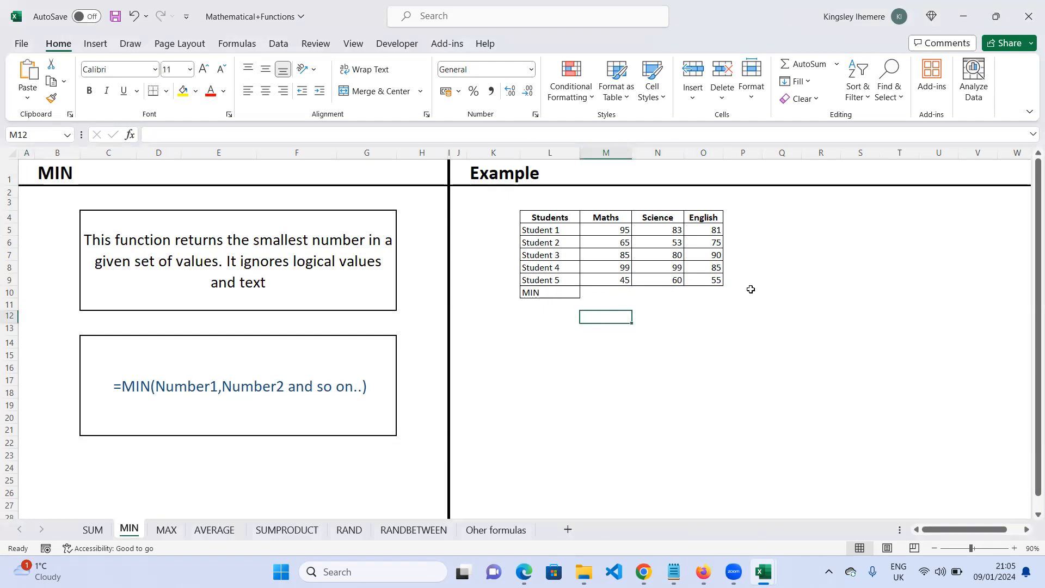
- Enter =MIN(M5:M9) in M10 to get the lowest Maths score, choosing MIN from the autocomplete list
left_click(627, 289)
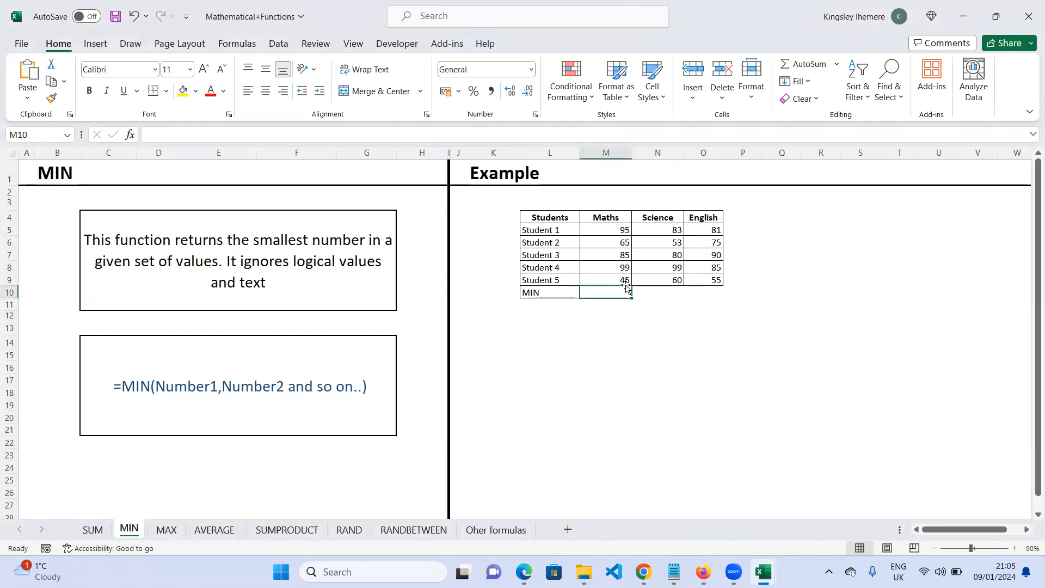
left_click(621, 231)
left_click_drag(621, 248, 624, 279)
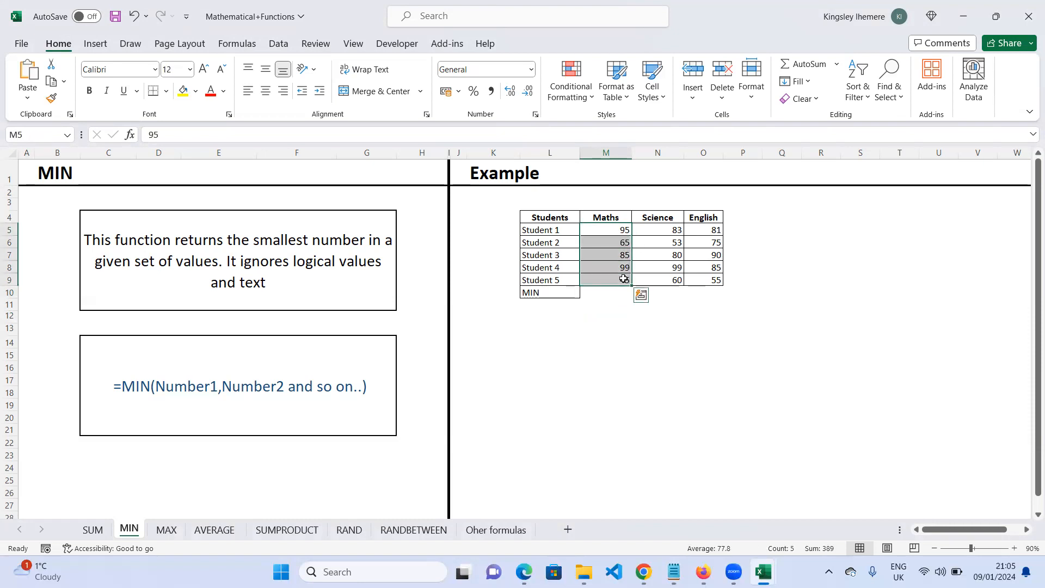
left_click(620, 296)
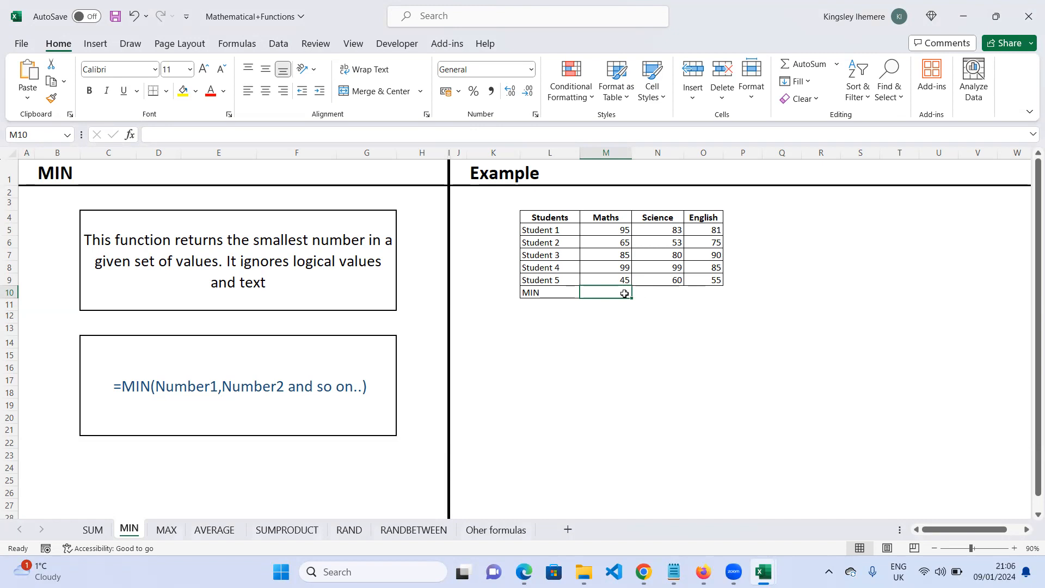
type("=")
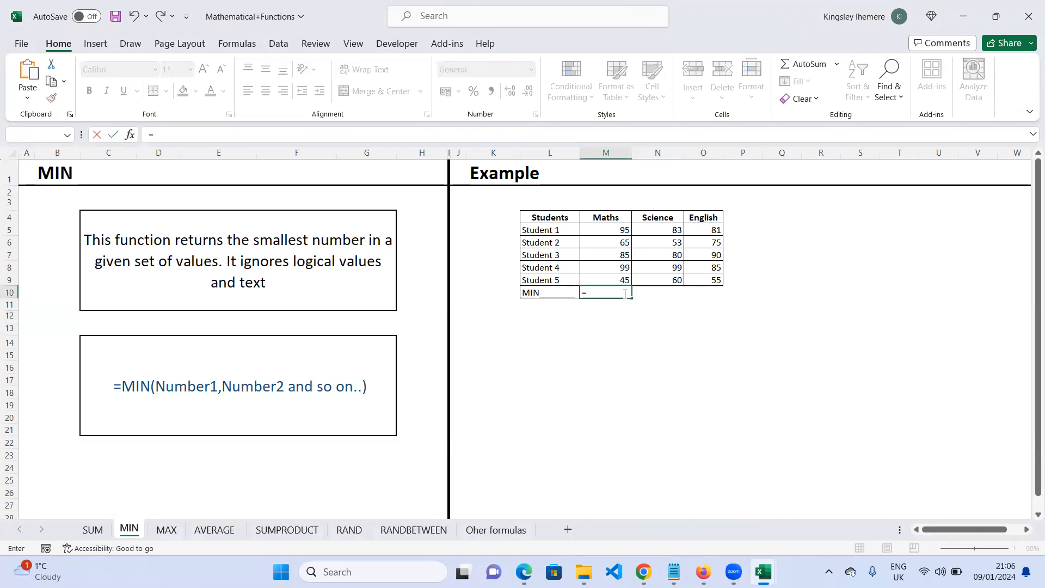
type("min")
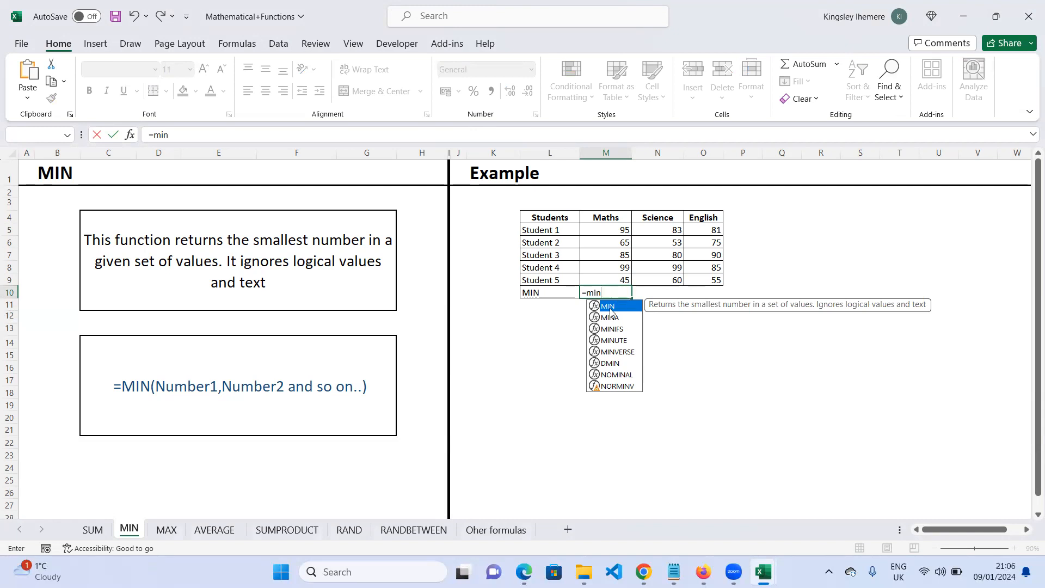
double_click(608, 307)
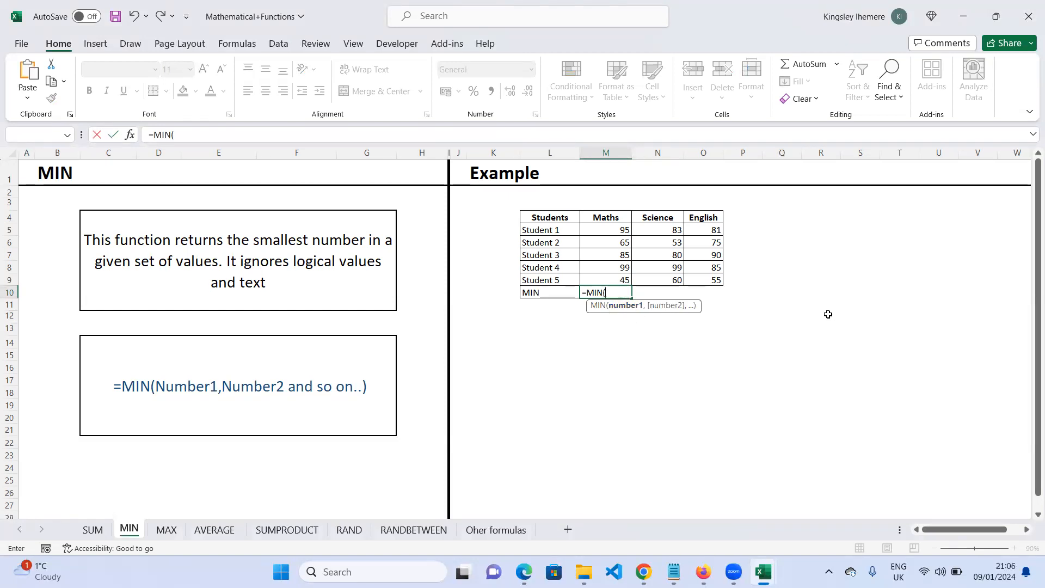
key("BackSpace")
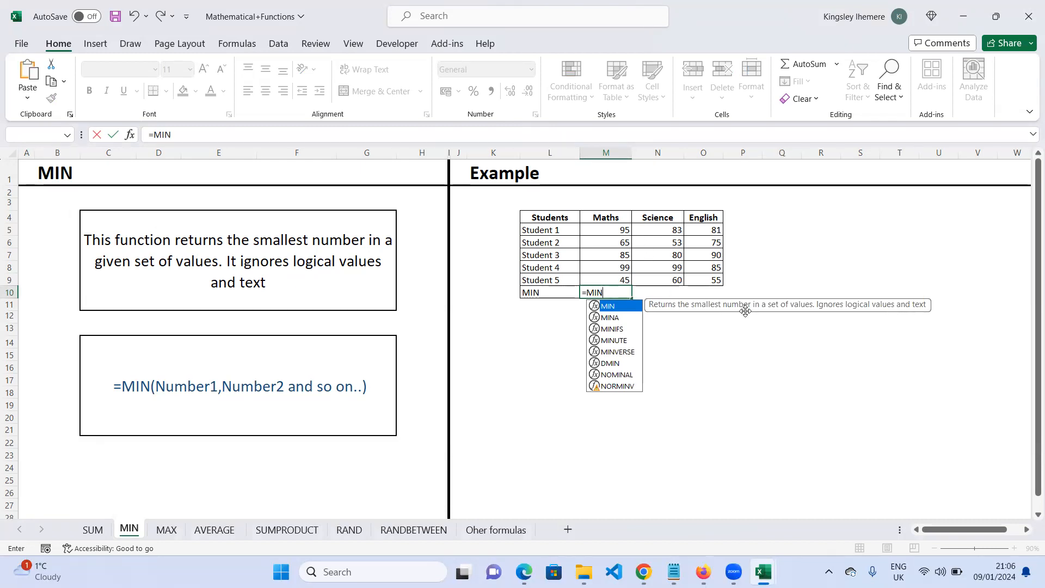
key("Tab")
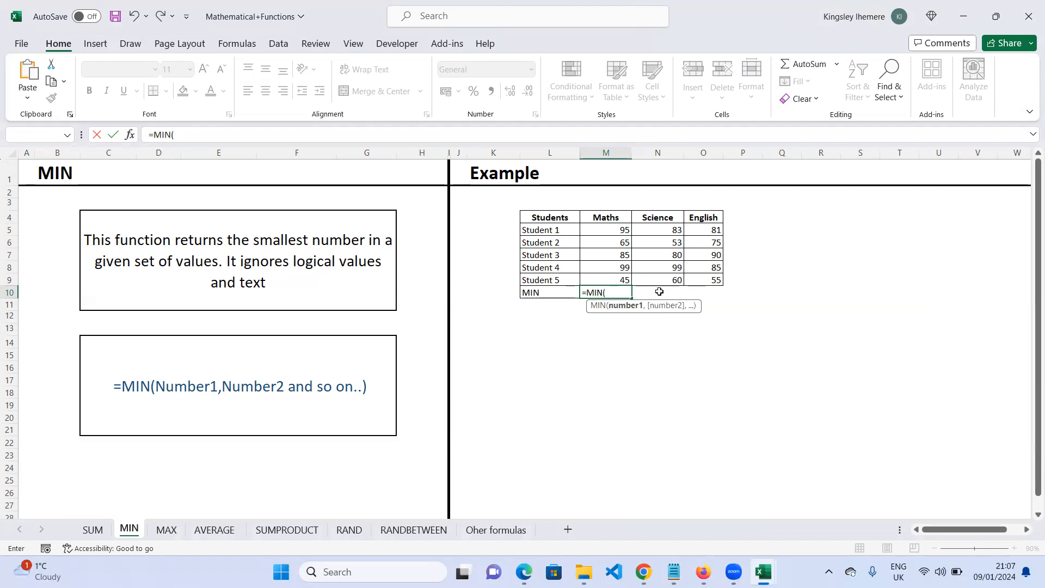
left_click_drag(620, 231, 622, 280)
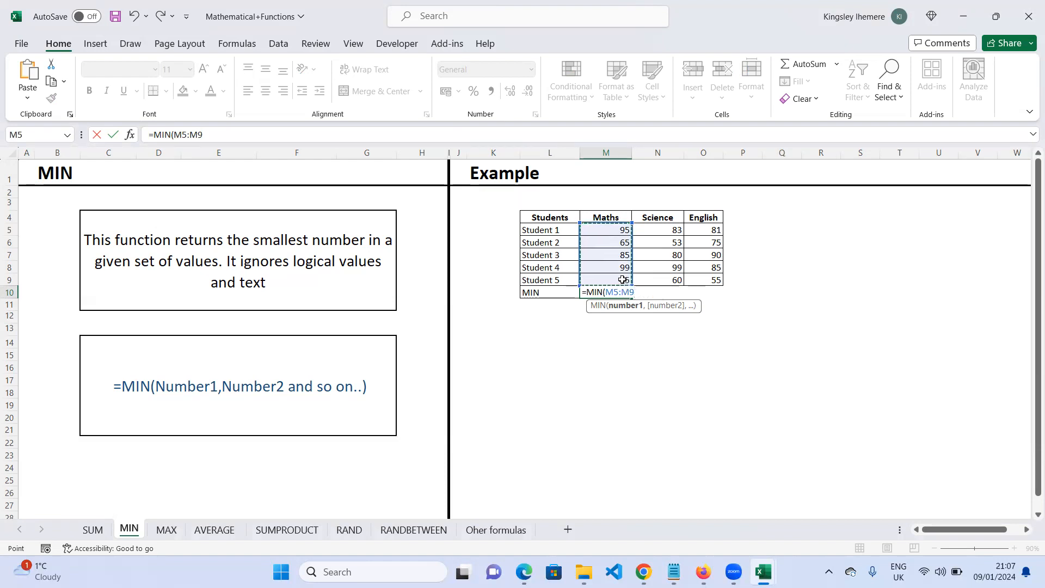
type(")")
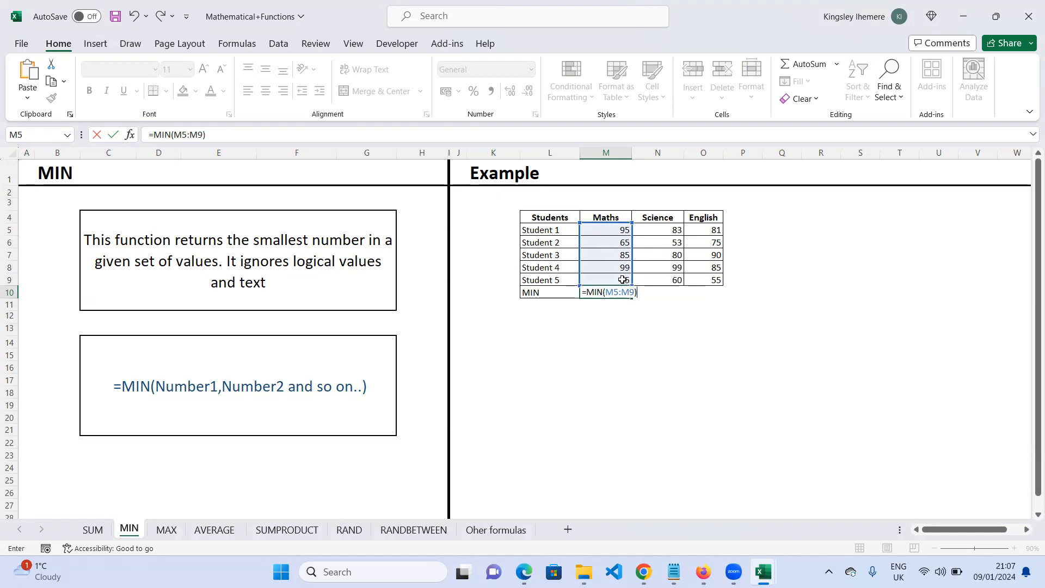
key("BackSpace")
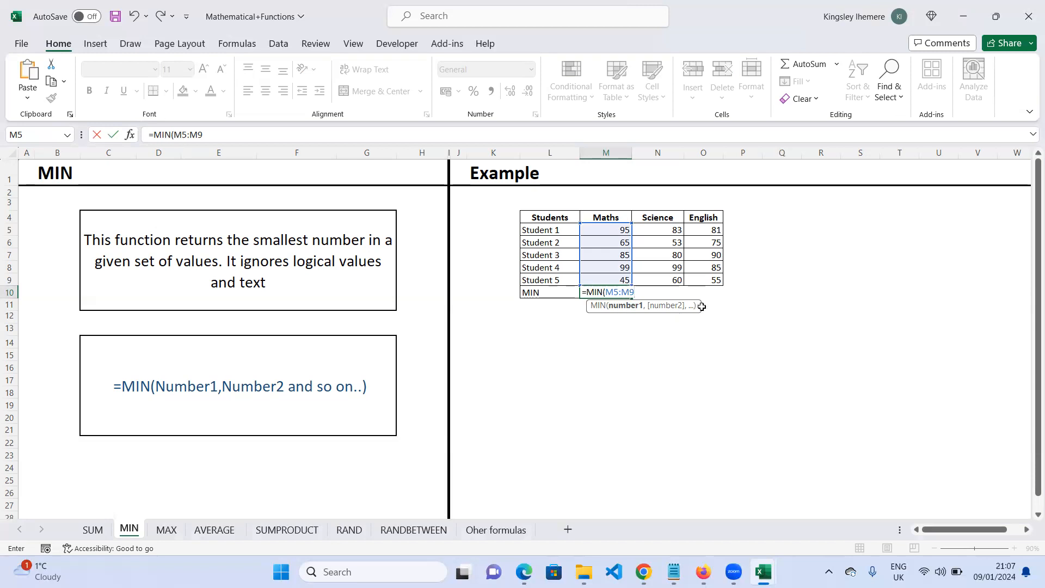
type(")")
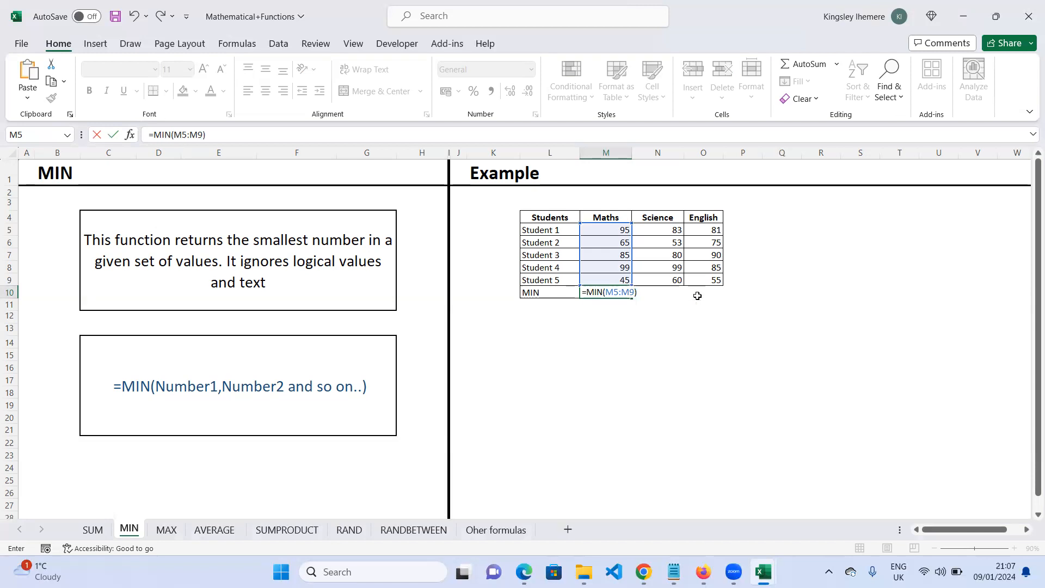
key("Return")
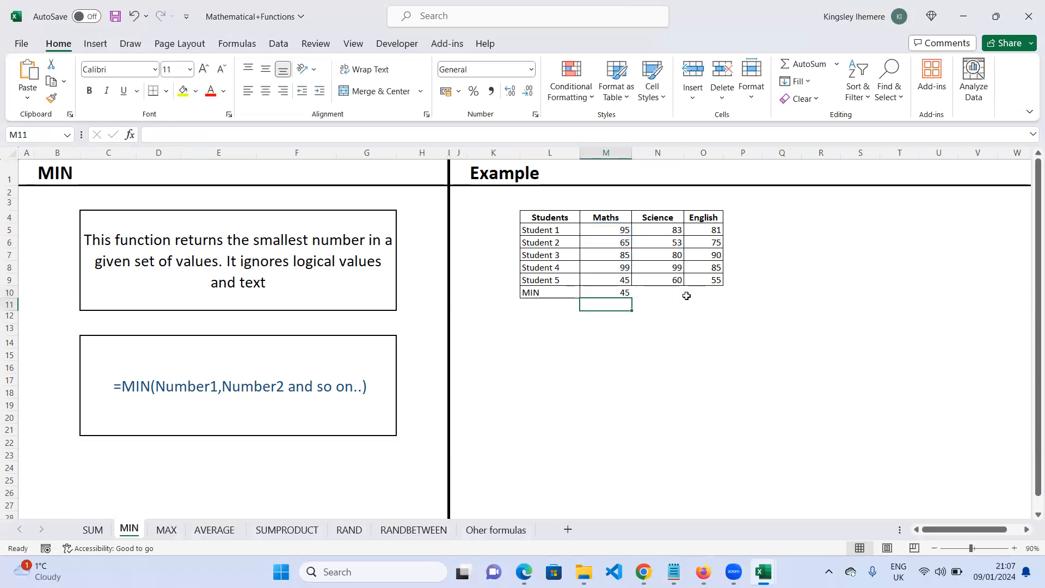
left_click(621, 293)
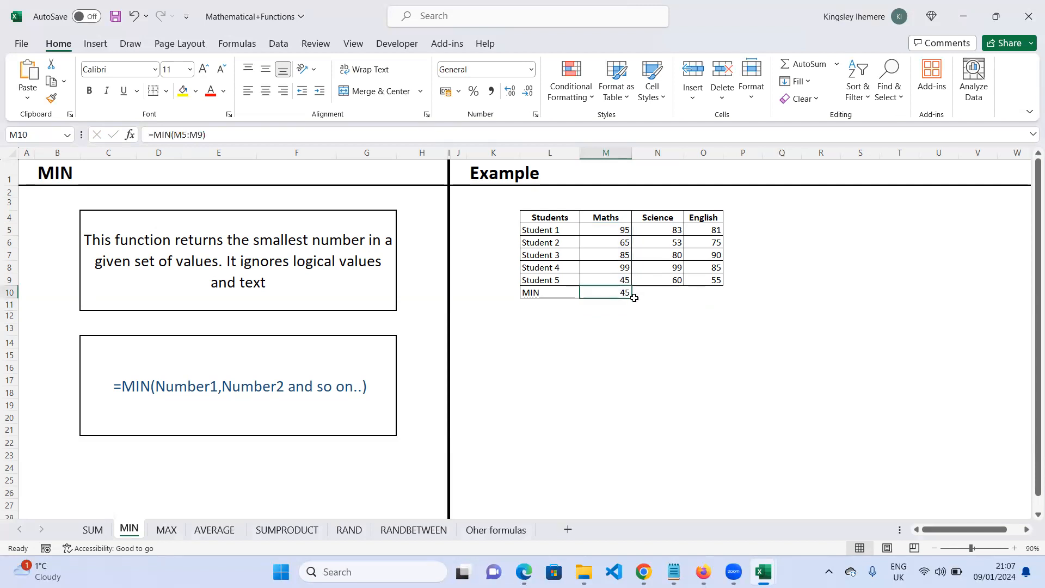
left_click_drag(632, 299, 680, 301)
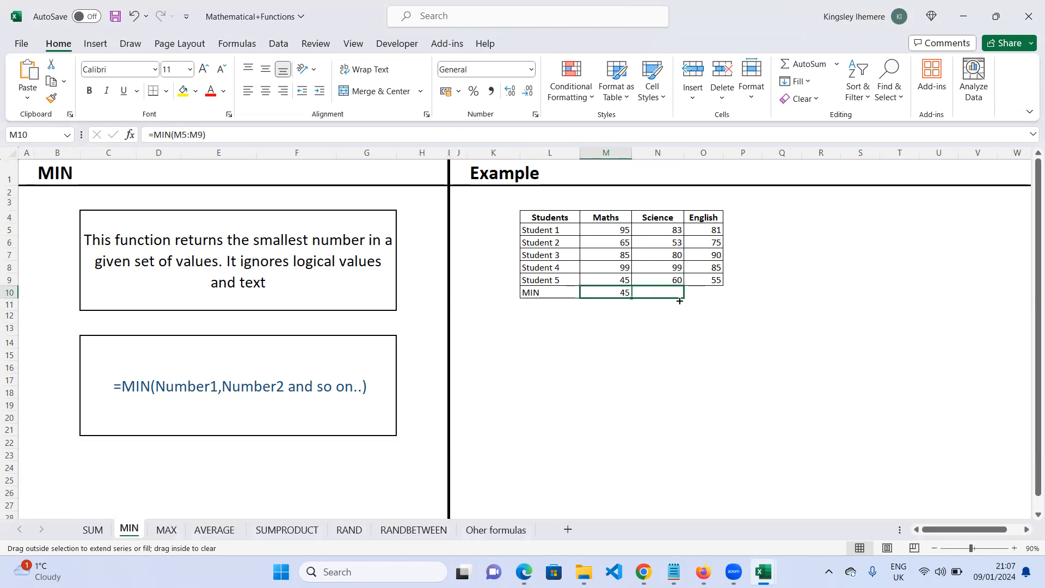
left_click_drag(679, 301, 722, 301)
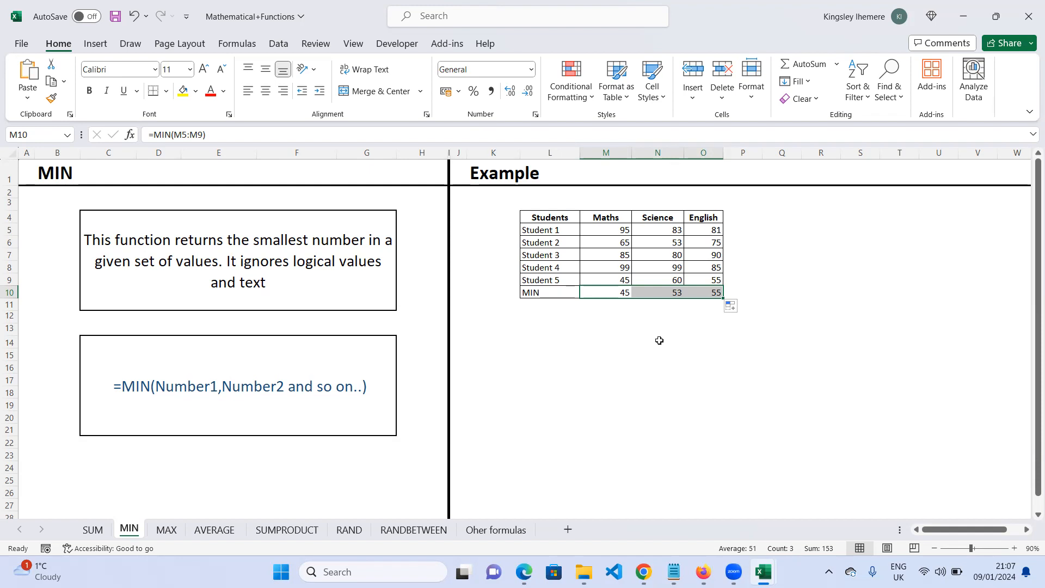
key("ctrl+z")
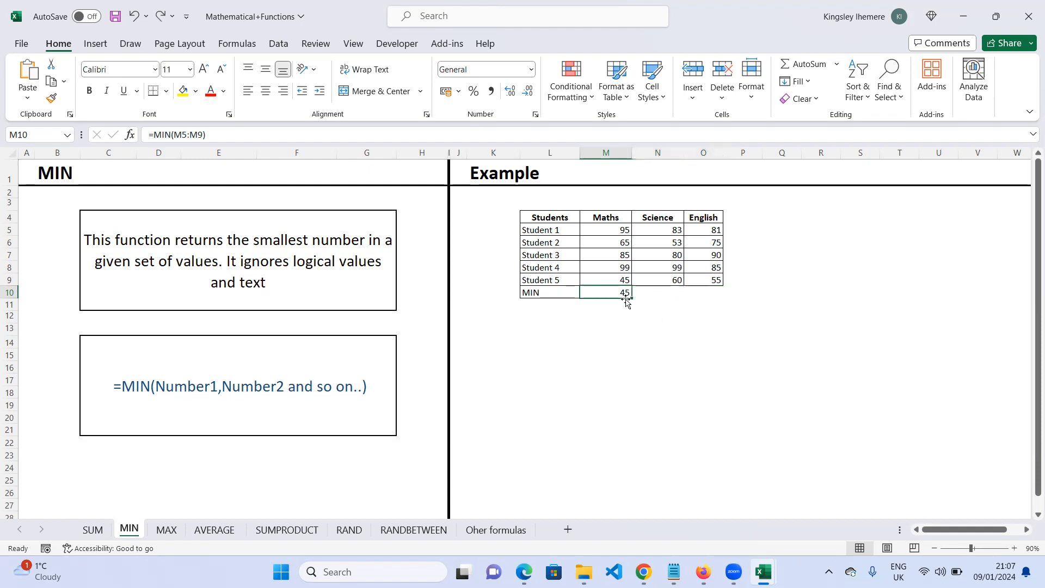
- Copy the MIN formula in M10 across to N10 and O10 with the fill handle
left_click(631, 298)
left_click(631, 298)
left_click_drag(631, 298, 724, 296)
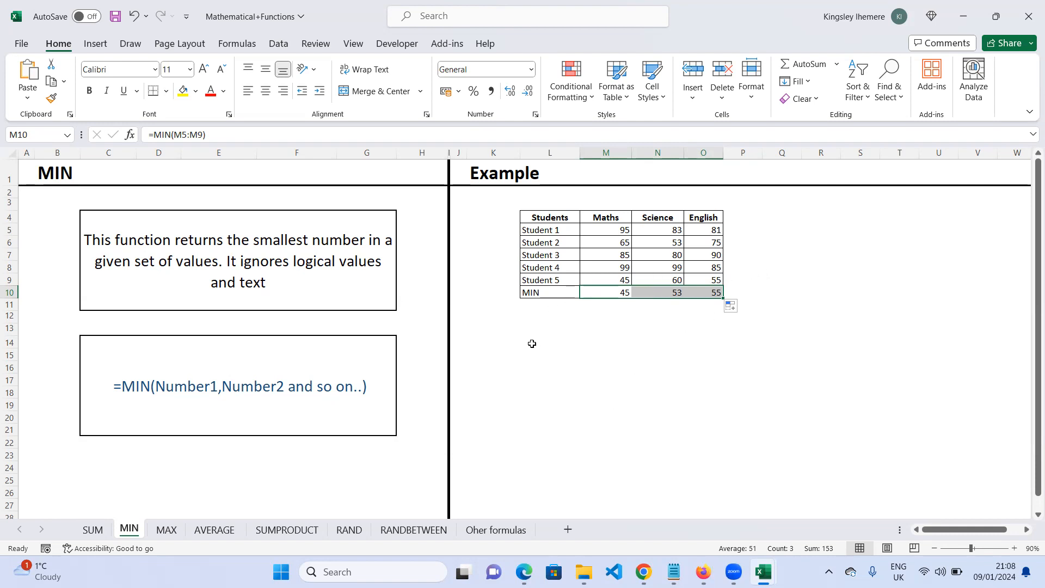
- Enter =MIN(M5:O9) in L12 to find the lowest score across all three subjects
left_click(530, 317)
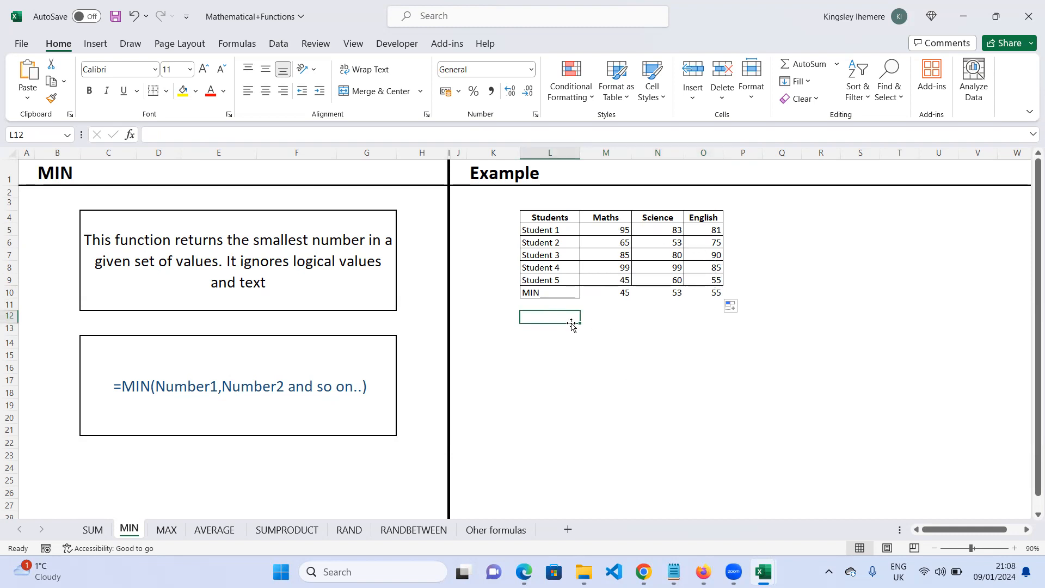
type("Min(")
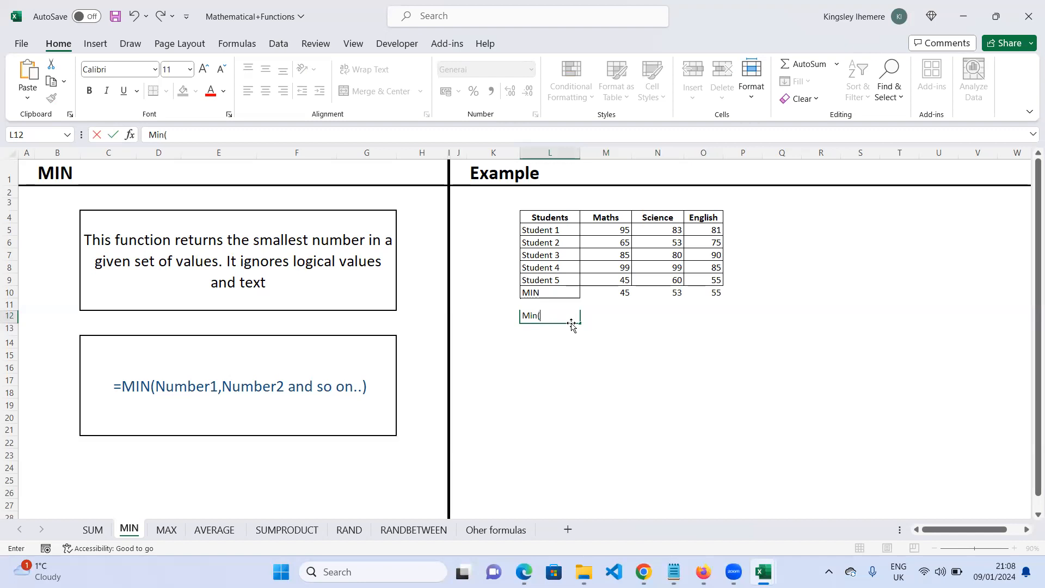
key("BackSpace")
key("BackSpace")
key("BackSpace")
key("BackSpace")
type("=min")
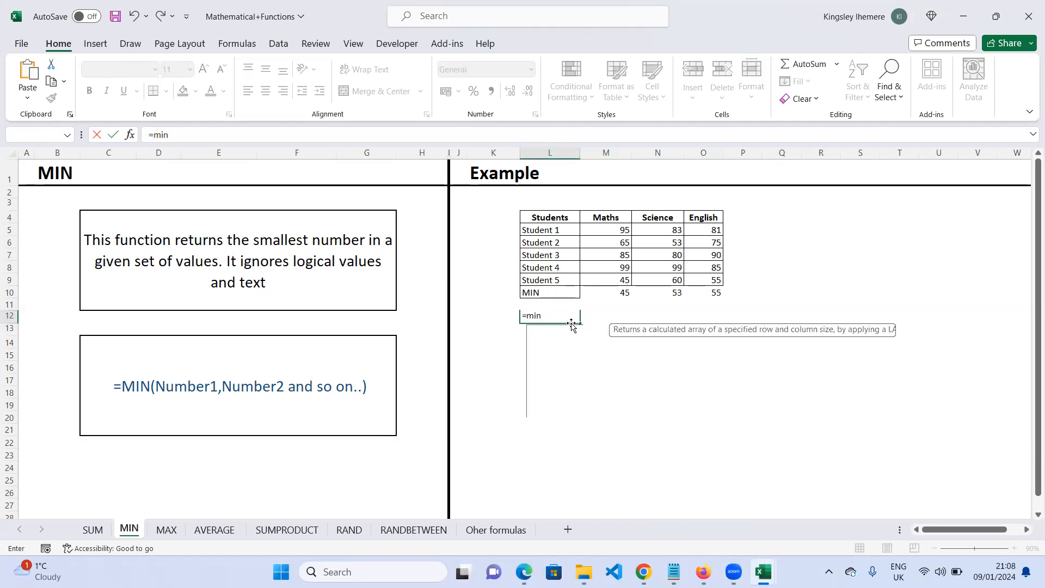
key("Tab")
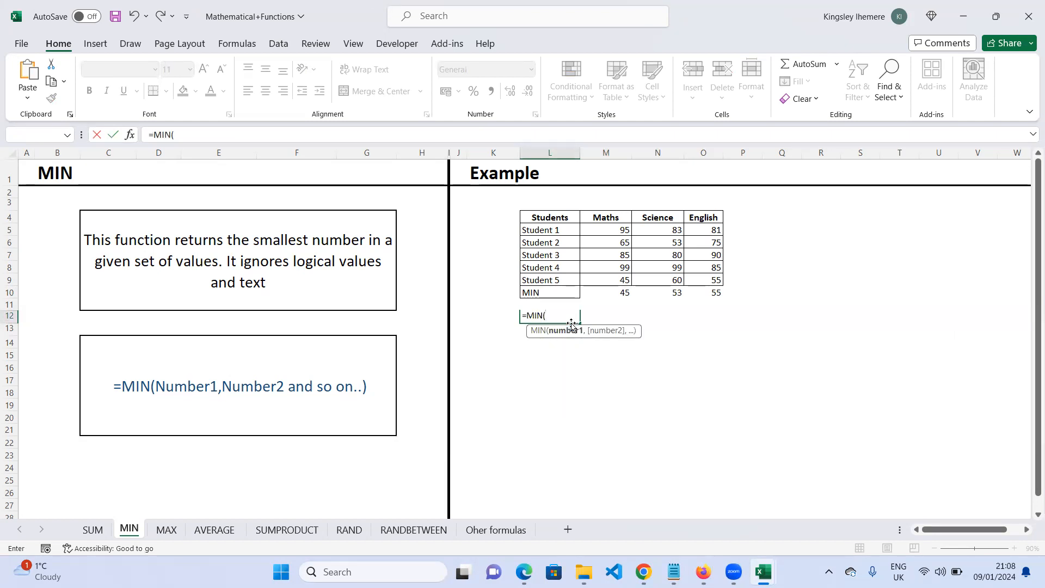
left_click_drag(614, 230, 708, 286)
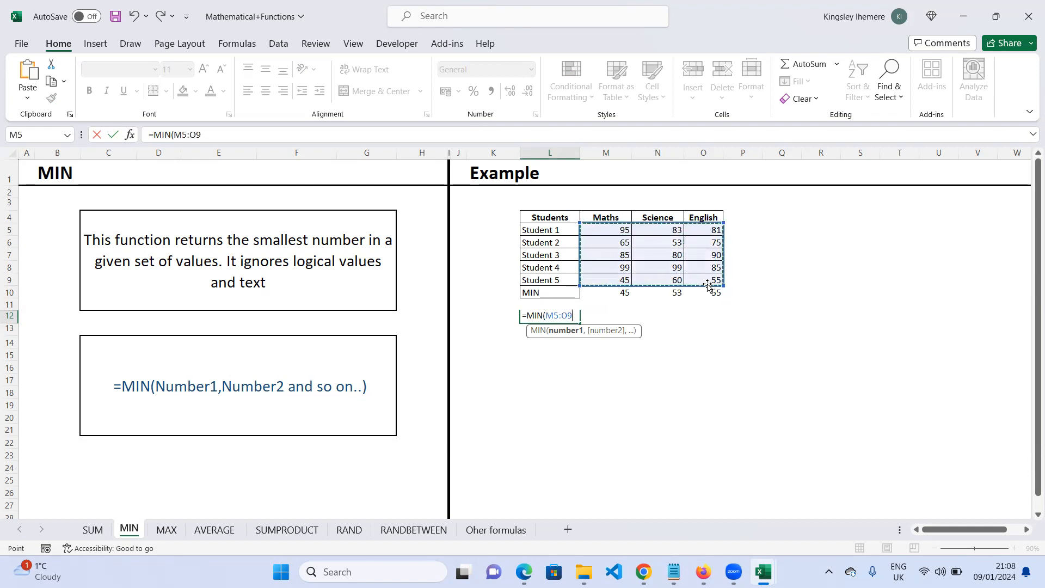
type(")")
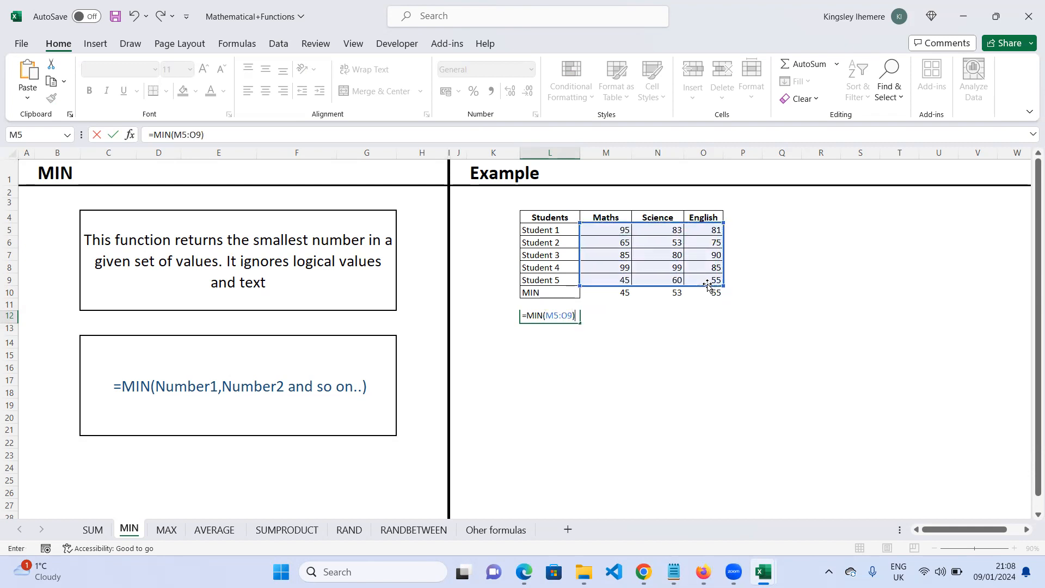
key("Return")
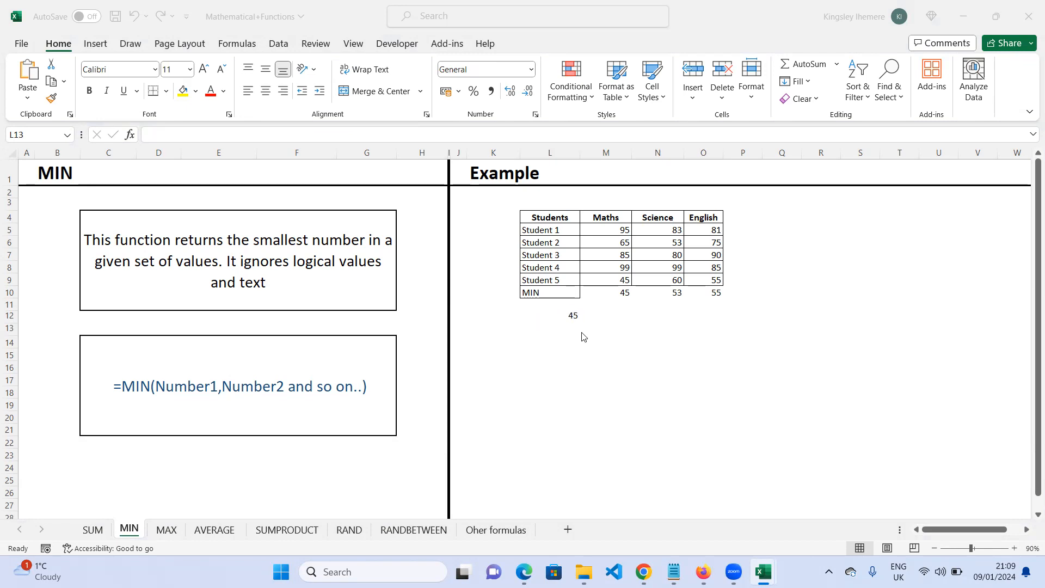
- Type the labels Minimum in K12 and Maxi in K15
left_click(527, 323)
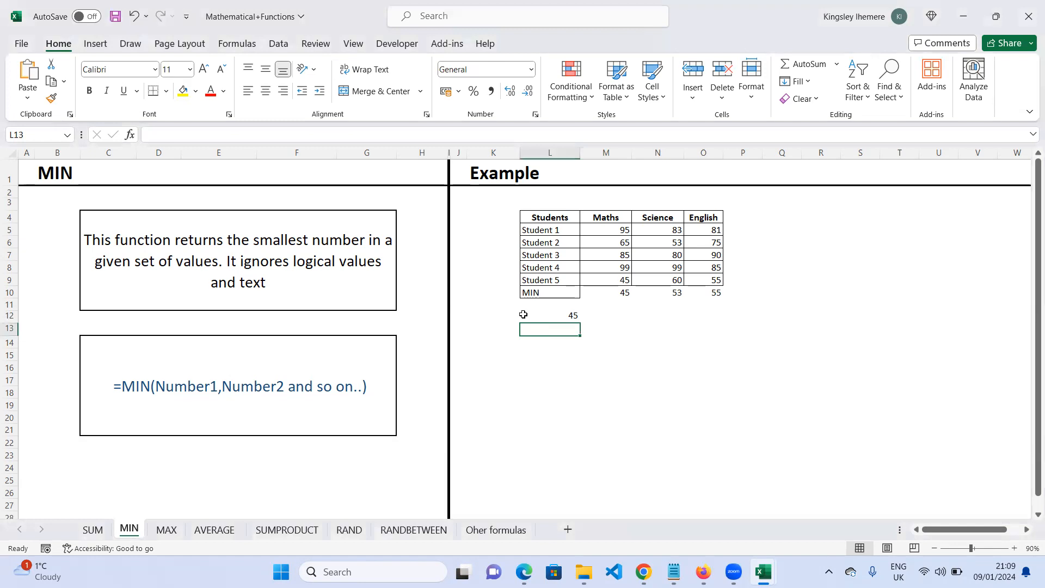
left_click(490, 319)
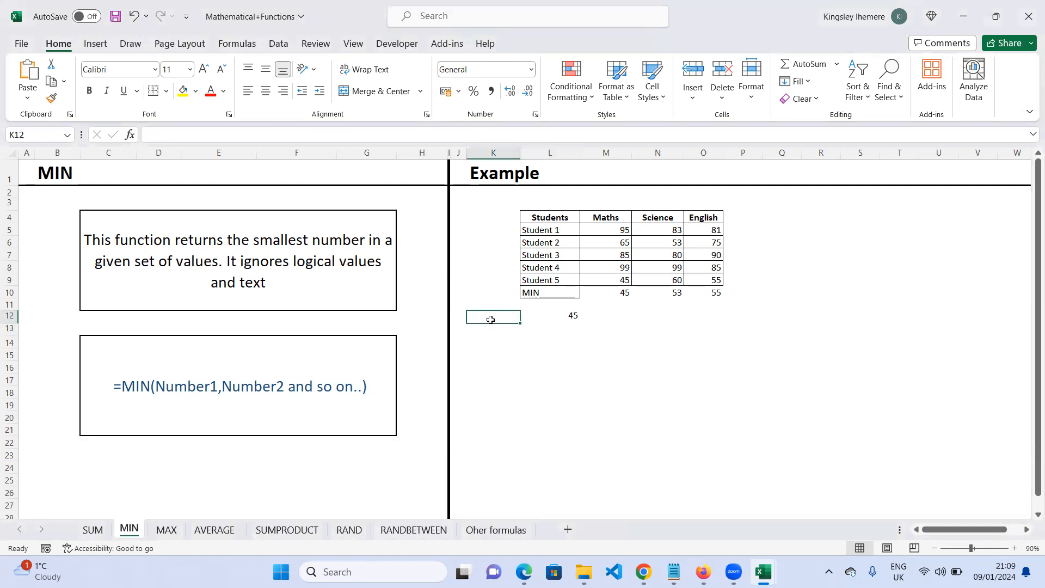
type("MInimum")
left_click(491, 351)
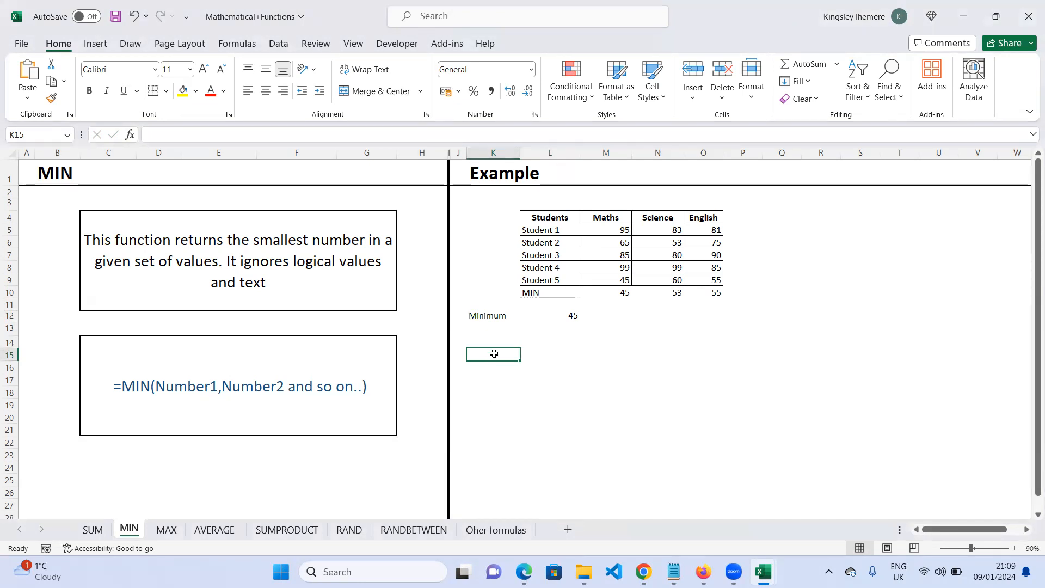
type("Maxi")
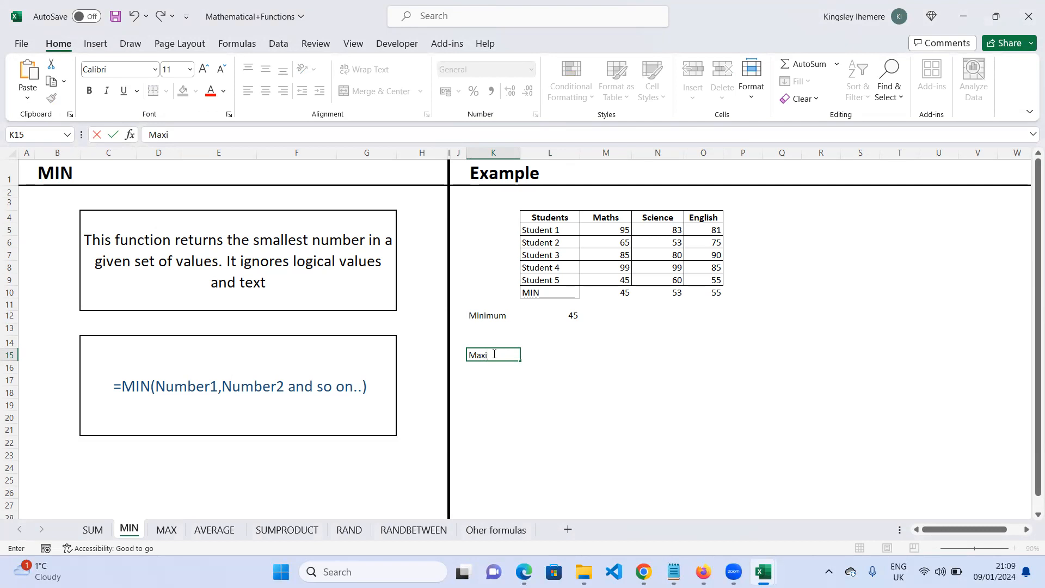
left_click(459, 317)
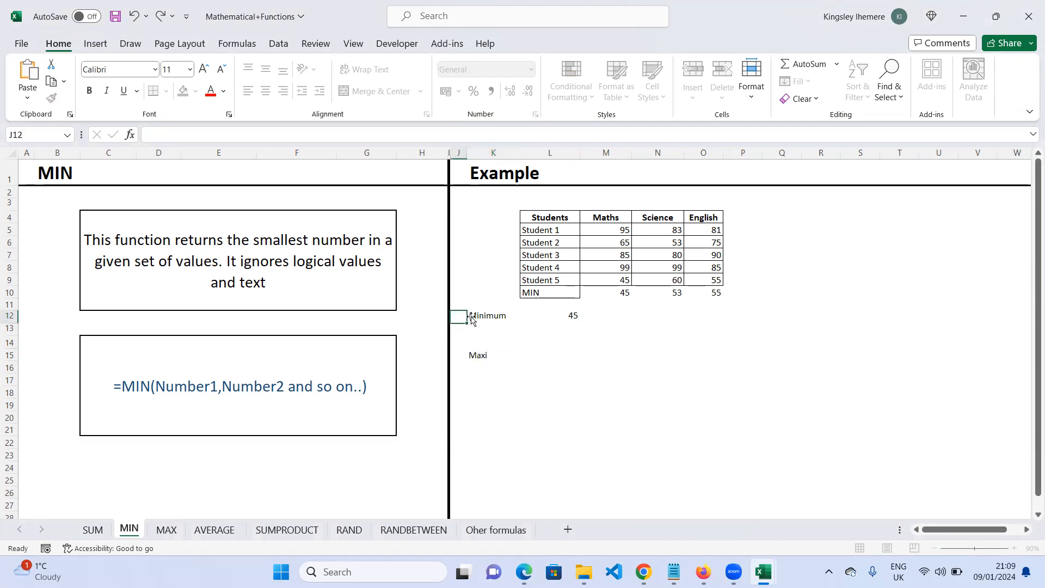
- Move the Minimum label and its MIN result from row 12 down to K22 and L22
left_click(501, 319)
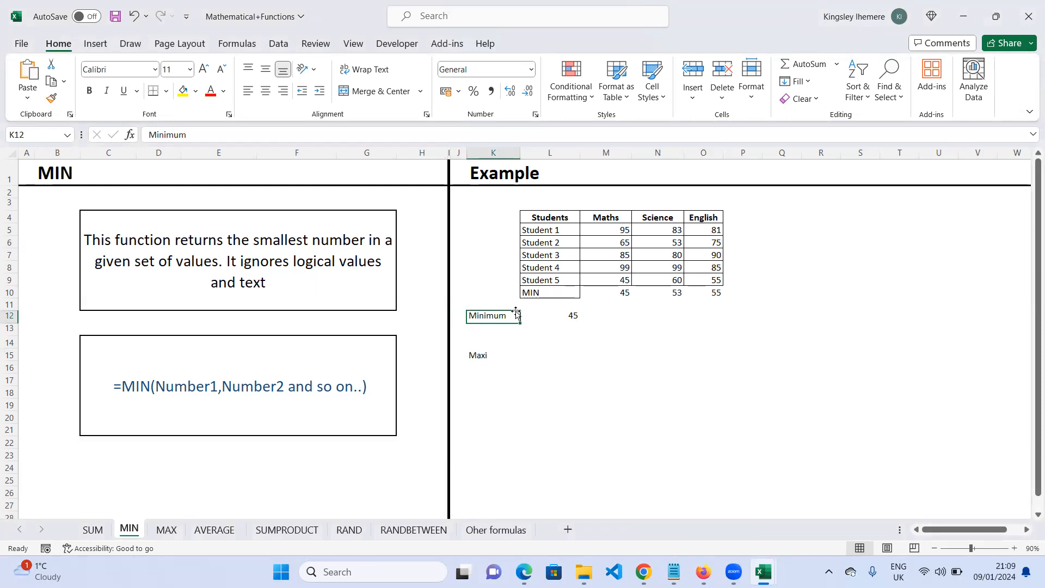
left_click_drag(516, 314, 479, 441)
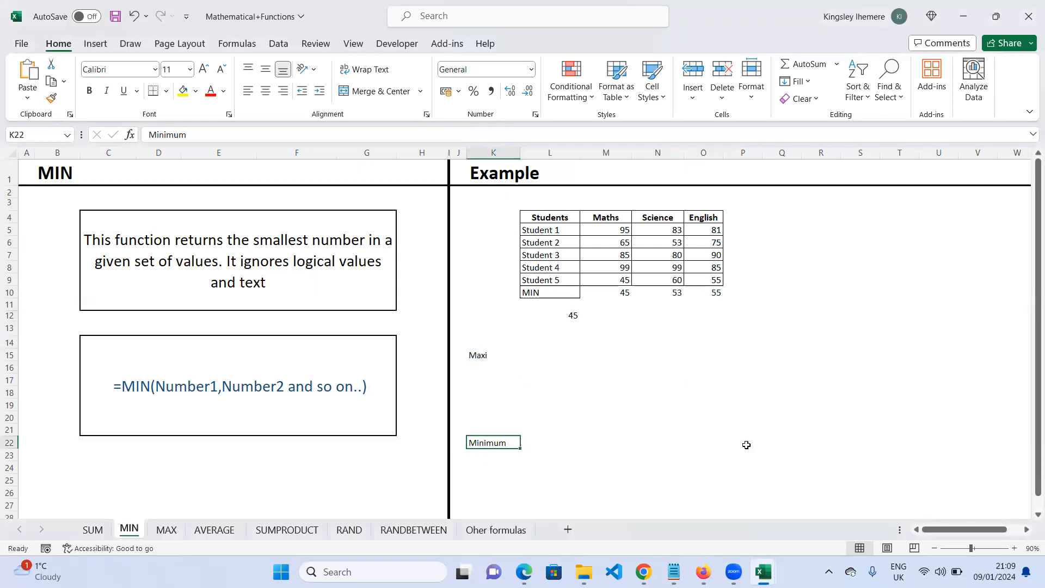
left_click(575, 315)
left_click_drag(576, 314, 575, 445)
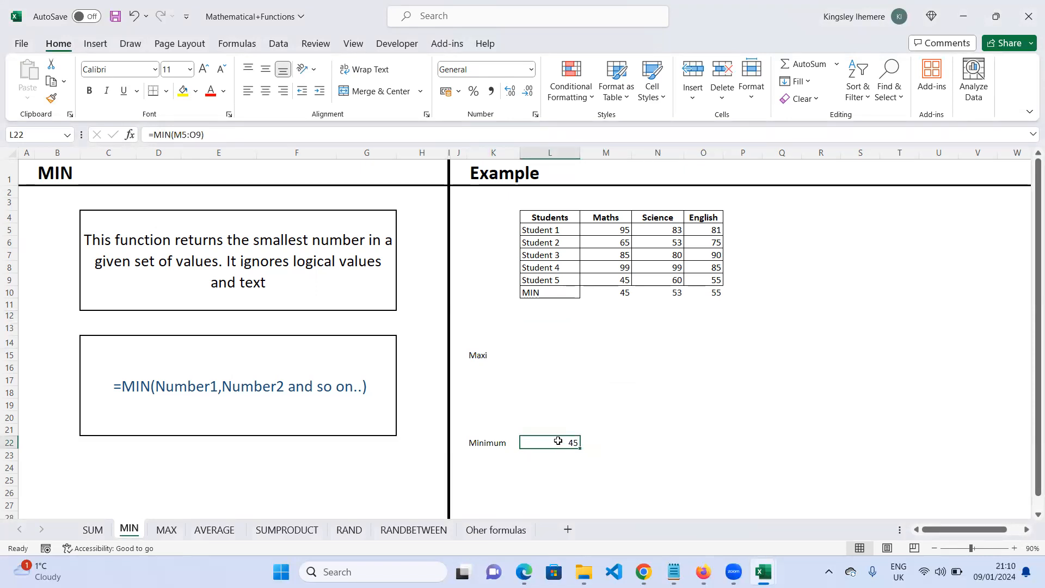
- Move the Maxi label up to L11 and rename it MAX
left_click(472, 358)
left_click_drag(509, 348, 578, 313)
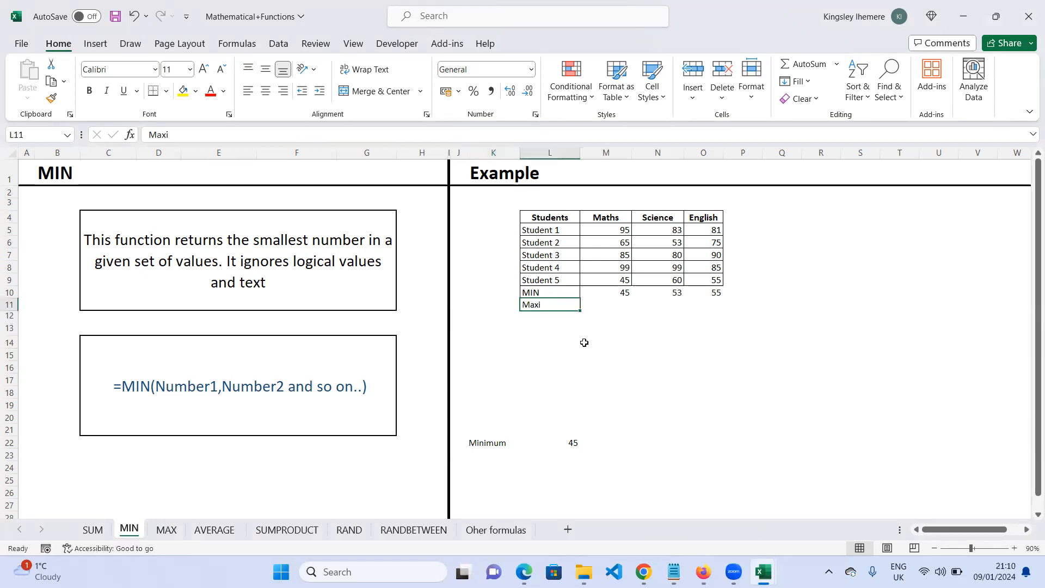
double_click(546, 306)
key("BackSpace")
key("BackSpace")
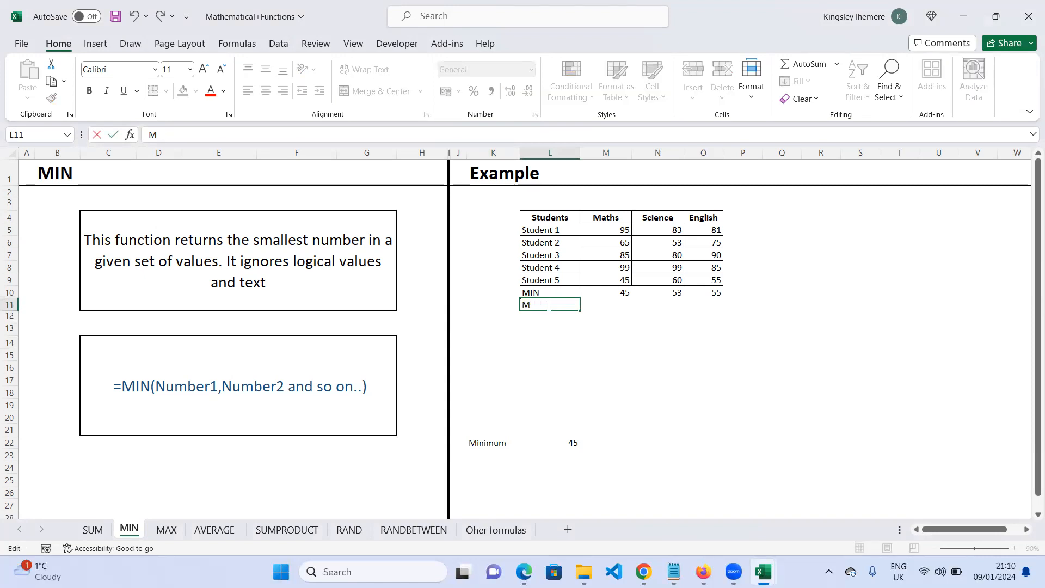
type("AX")
- Enter =MAX(M5:M9) in M11 and copy it across to N11 and O11 with the fill handle
left_click(604, 308)
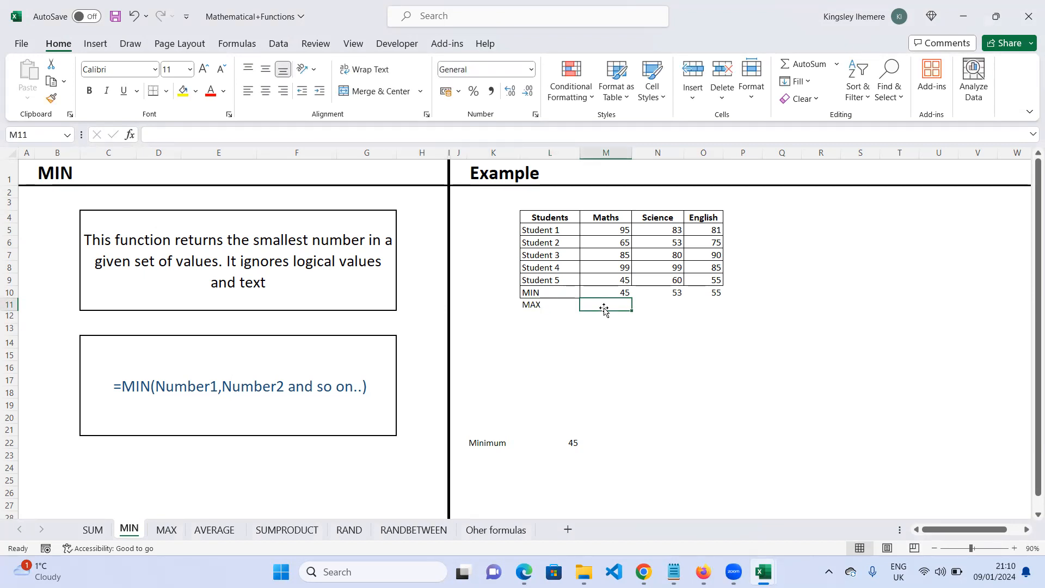
type("=")
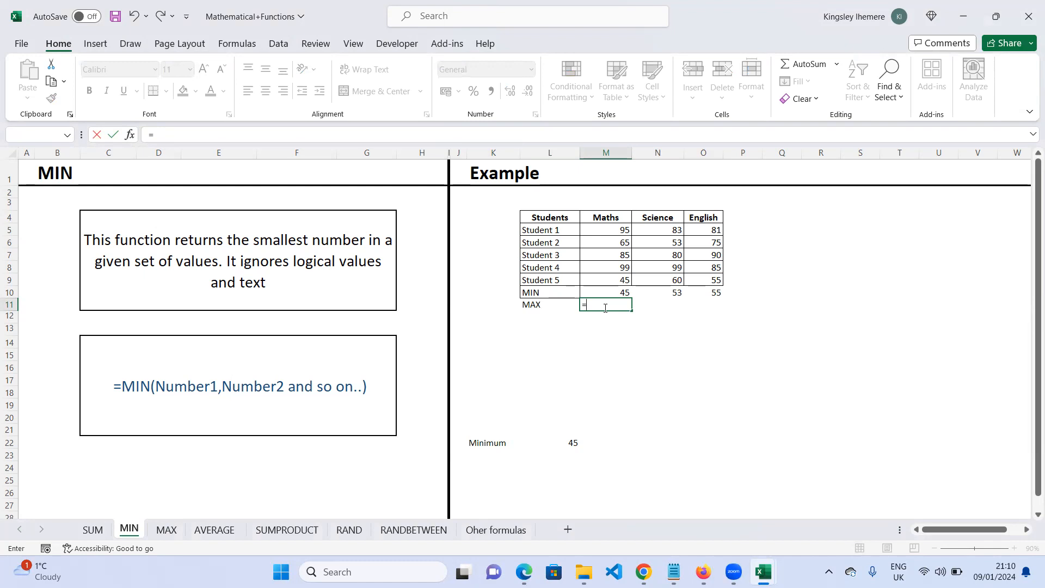
type("min")
key("BackSpace")
key("BackSpace")
type("ax")
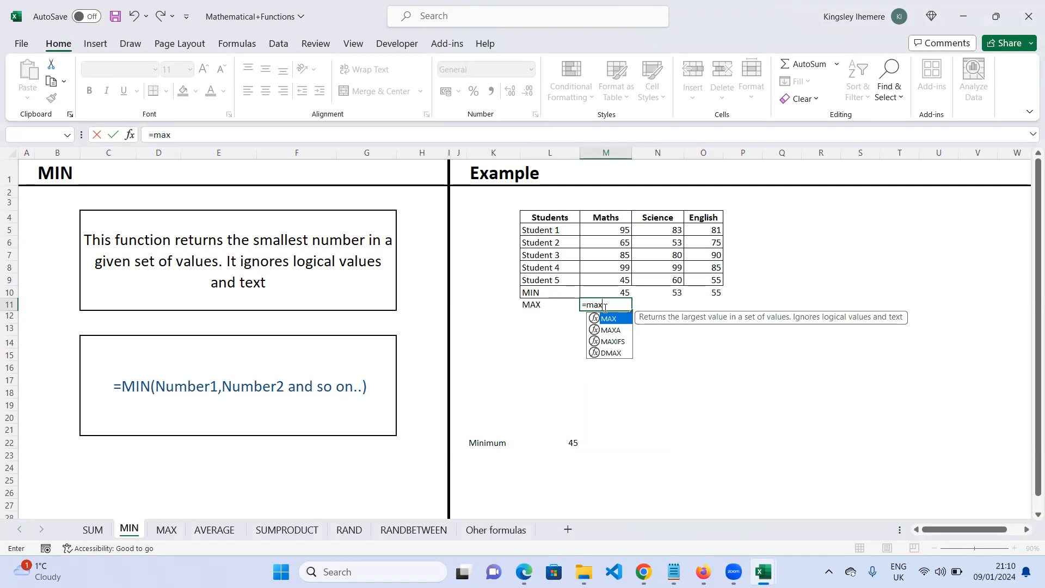
key("Tab")
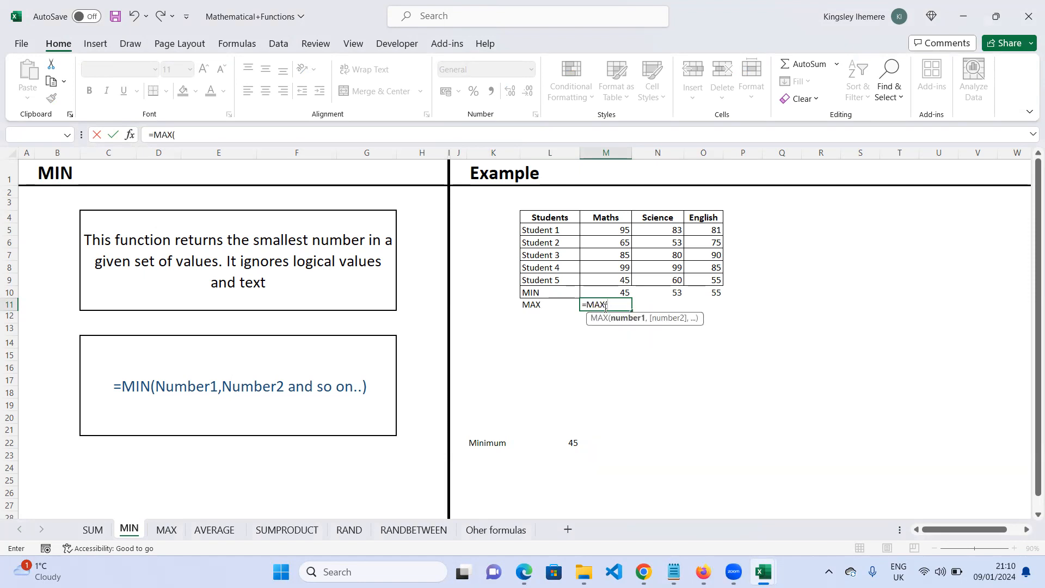
left_click_drag(621, 231, 624, 278)
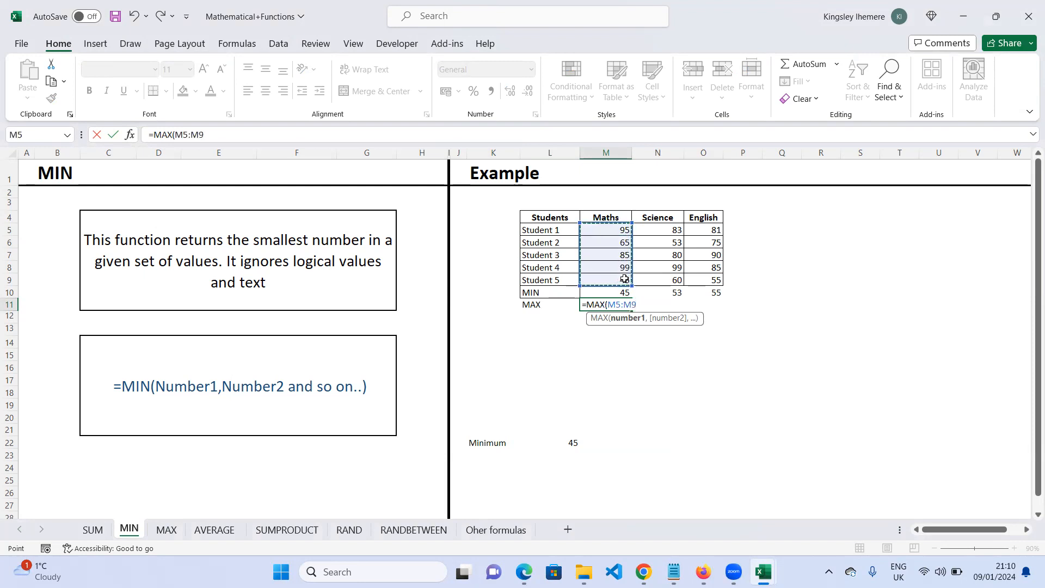
type(")")
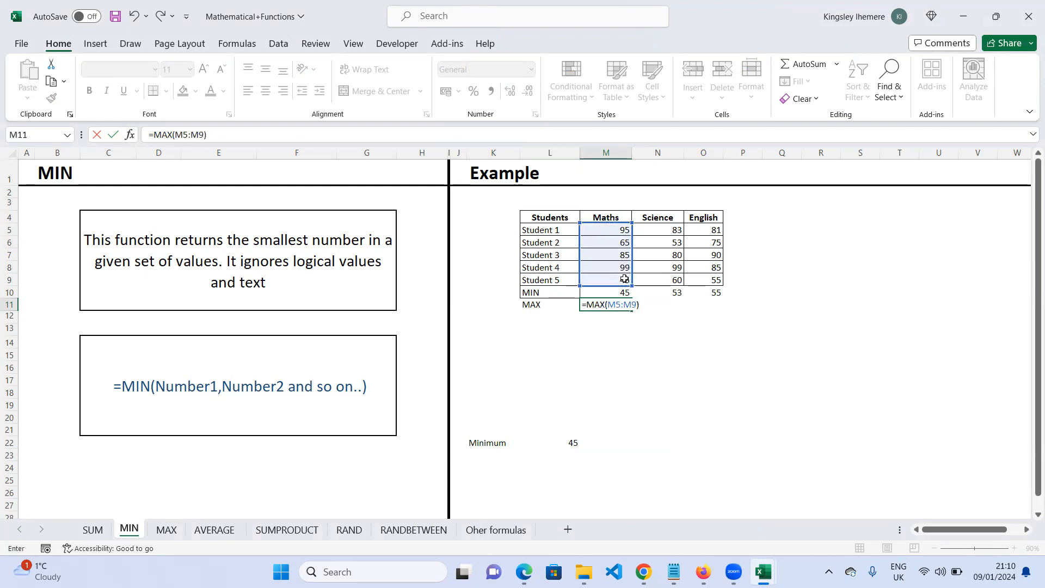
key("Return")
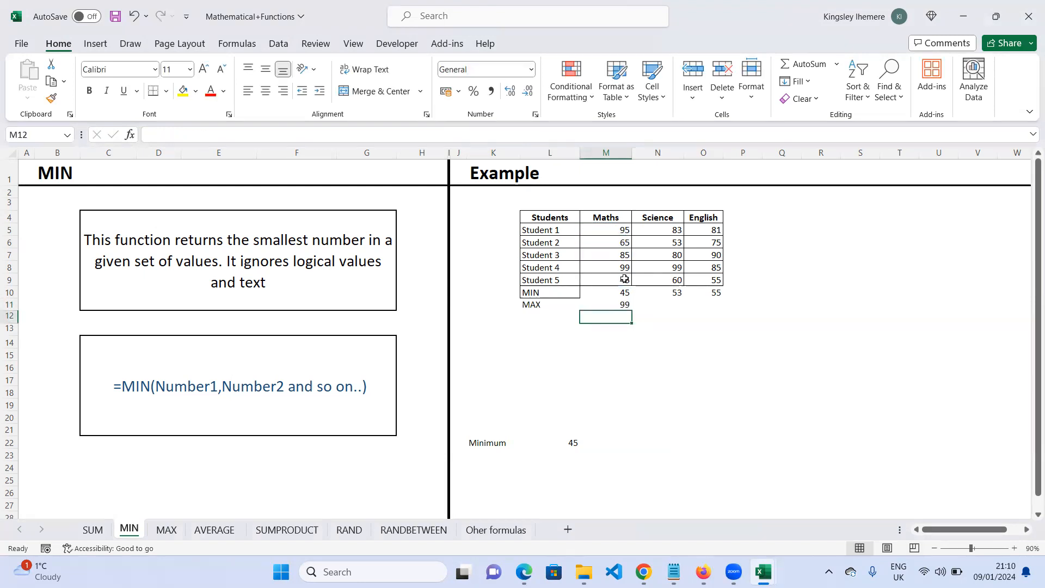
left_click(610, 306)
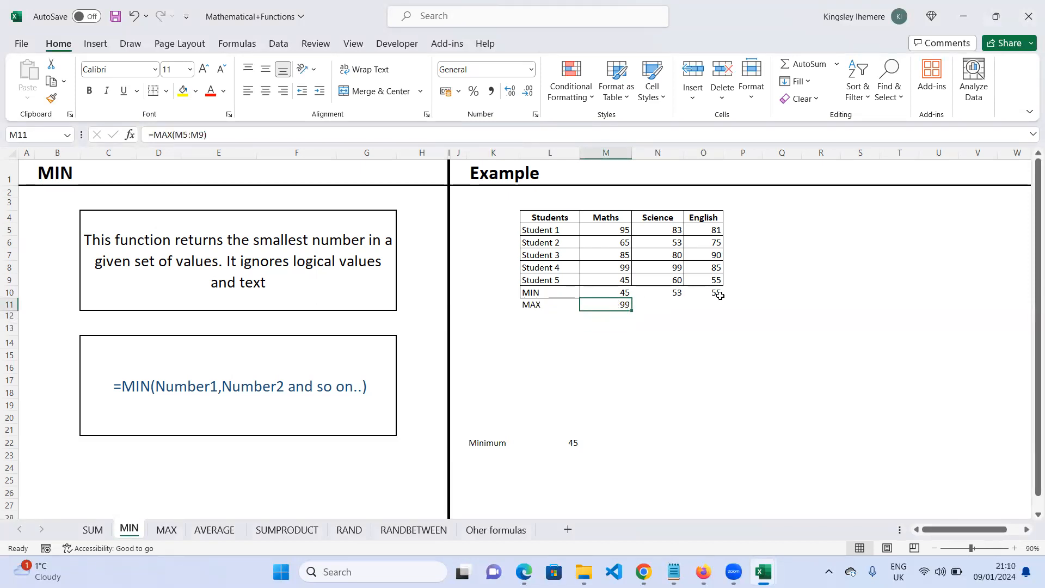
left_click_drag(636, 309, 719, 308)
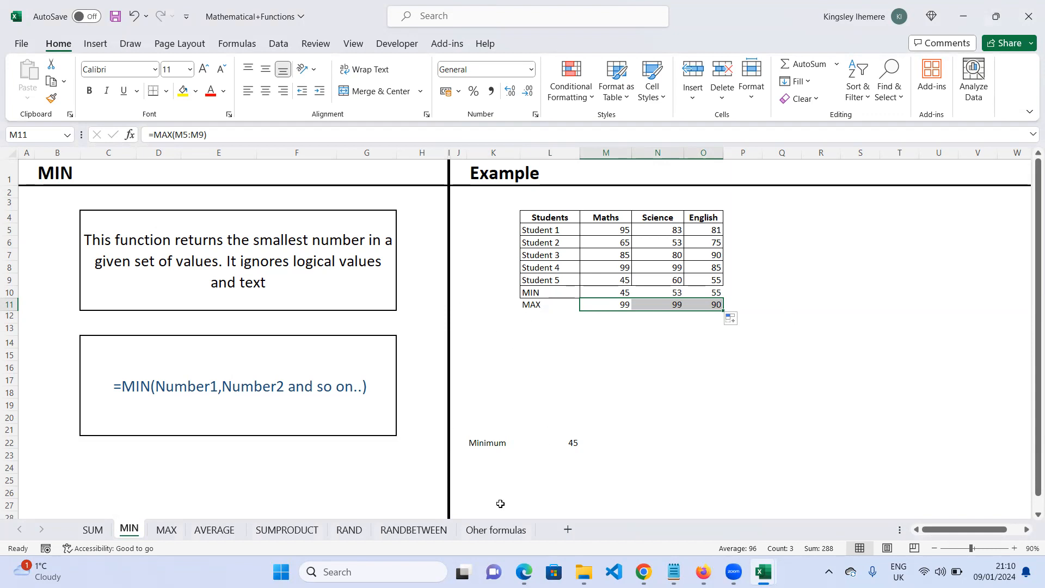
- Add the label Maximum in K23 and enter =MAX(M5:O9) beside it in L23 for the highest overall score
left_click(475, 459)
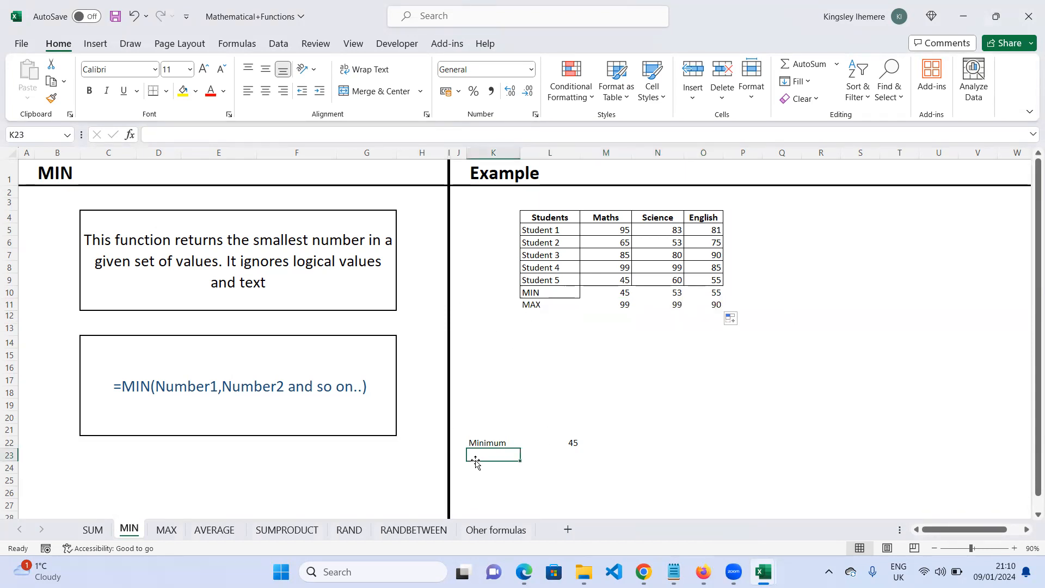
type("Ma")
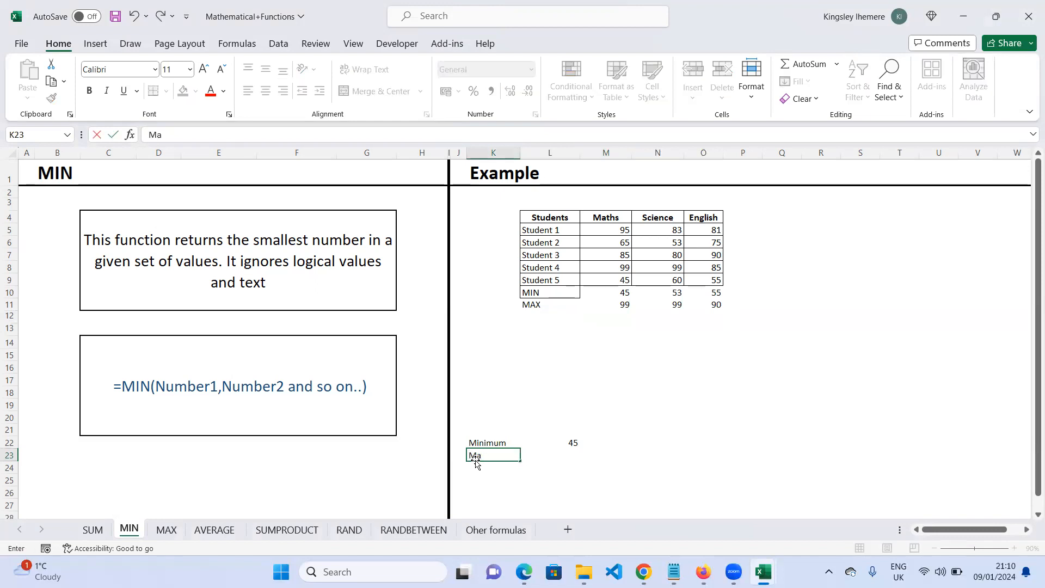
type("nimum")
left_click(571, 457)
type("=max")
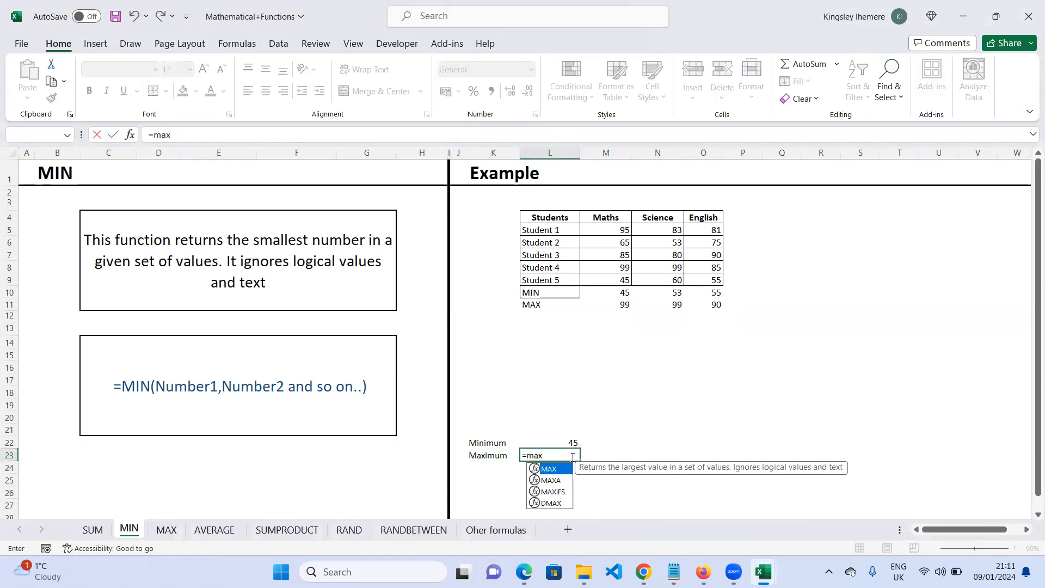
key("Tab")
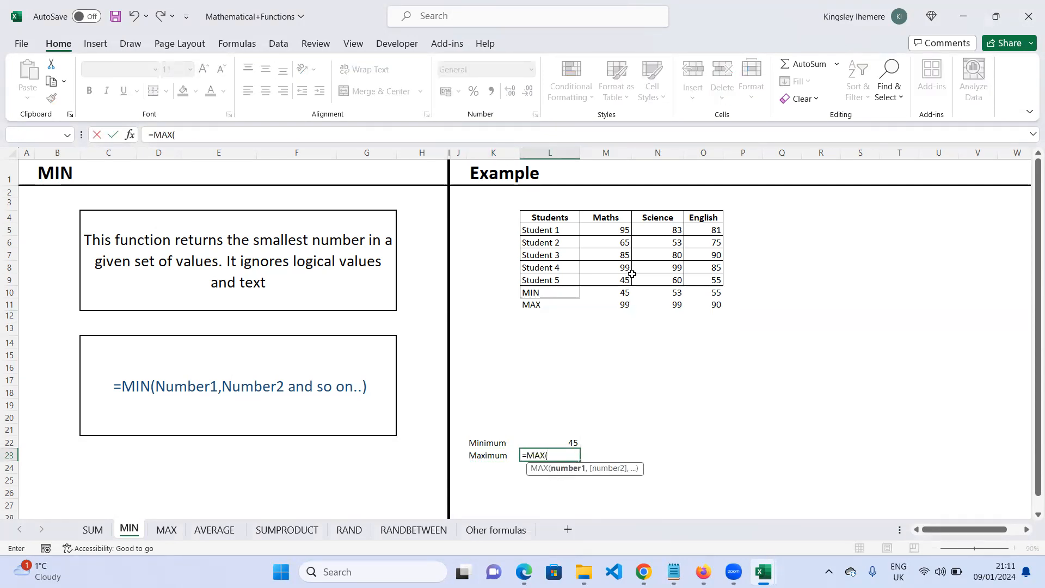
left_click(608, 233)
left_click_drag(612, 238, 689, 281)
type(")")
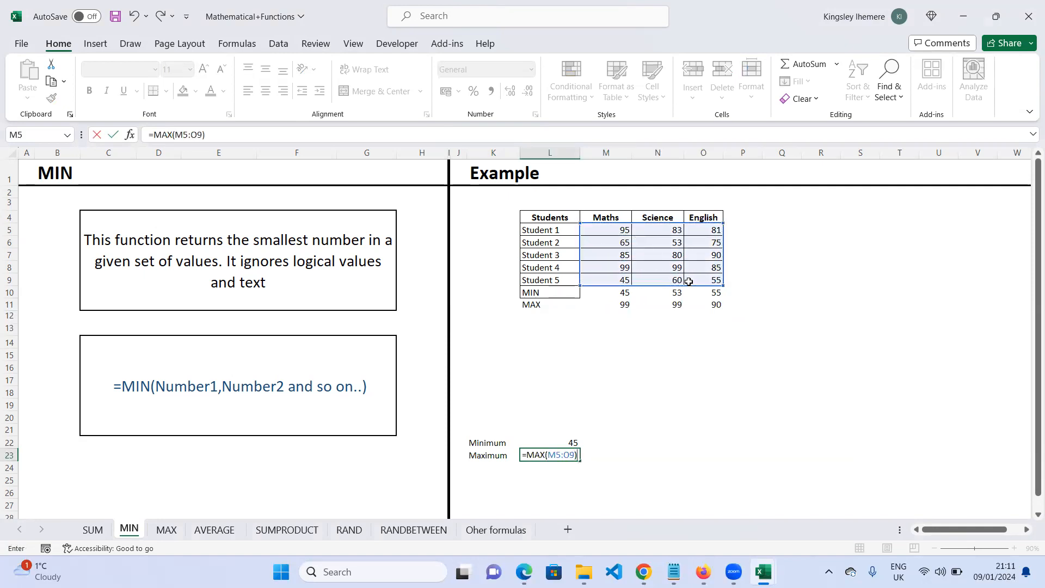
key("Return")
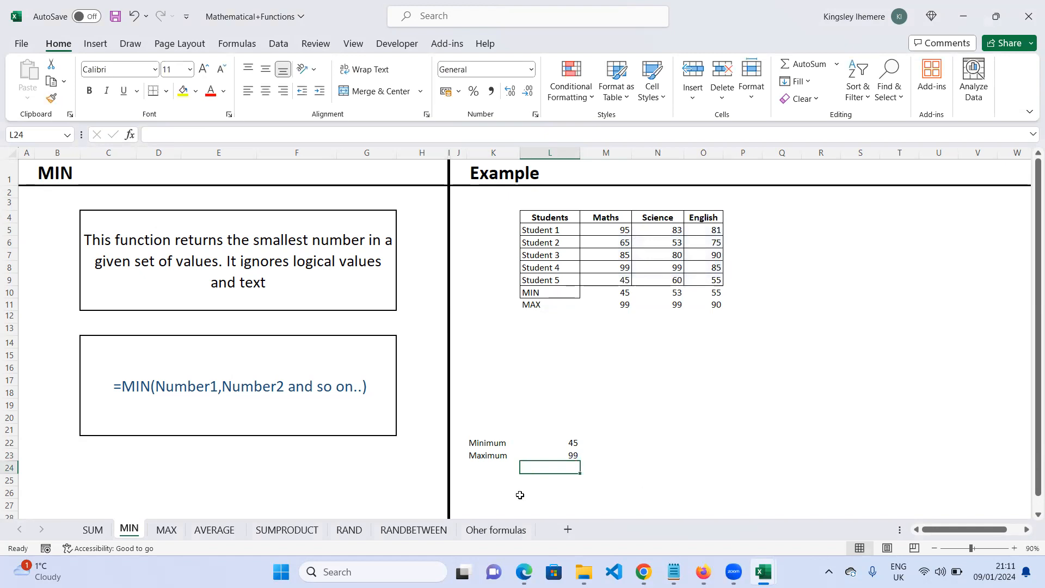
- Type the label Average in L12 below the MAX row
left_click(495, 494)
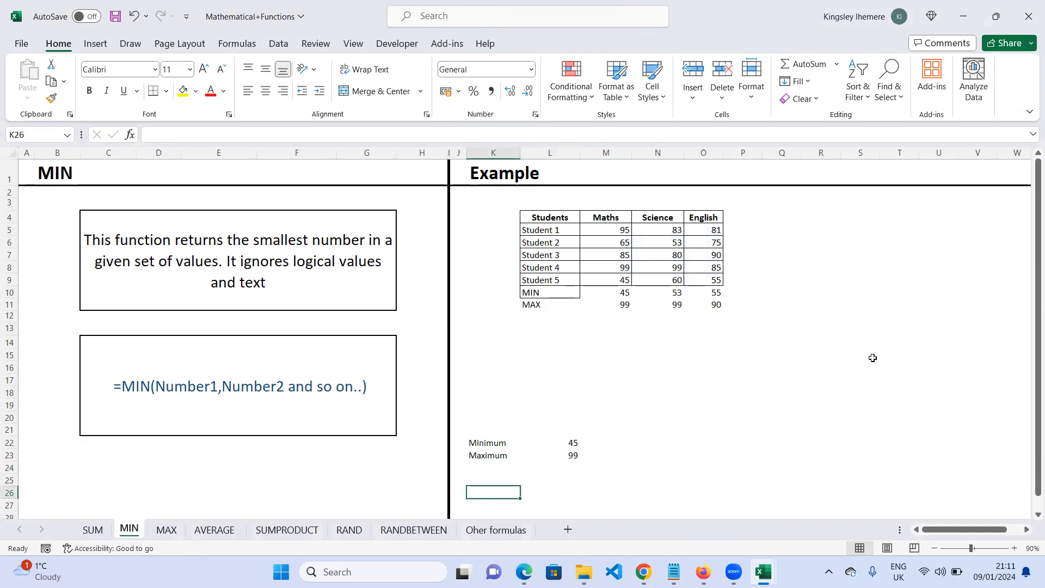
left_click(533, 317)
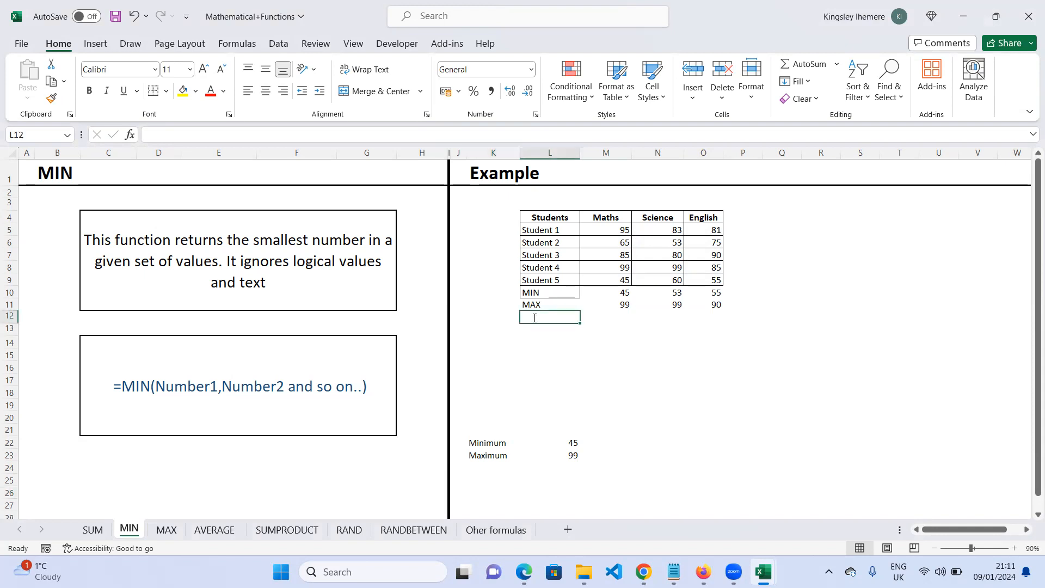
type("Average")
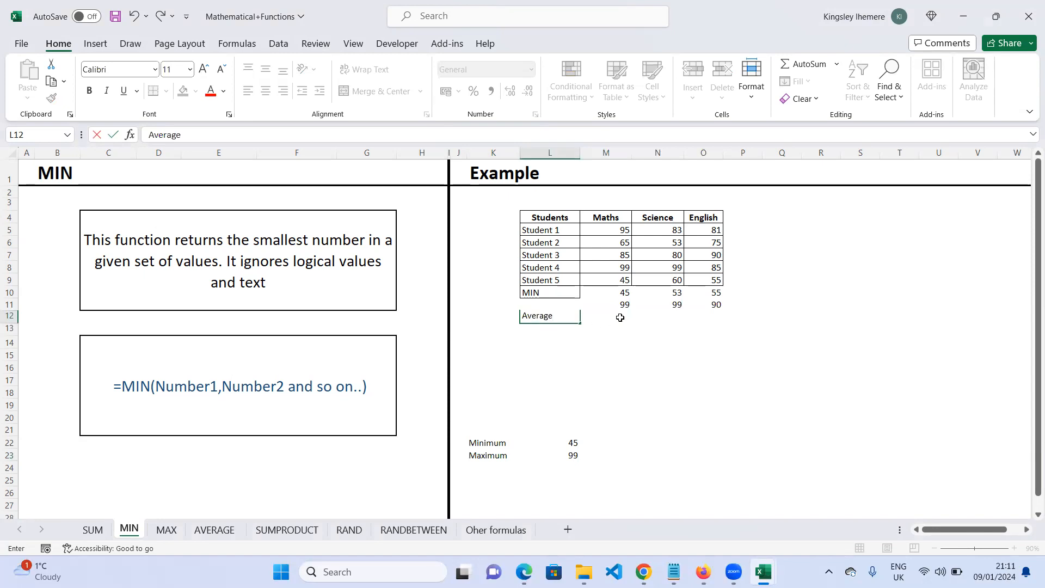
- Enter =AVERAGE(M5:M9) in M12 and copy it across to N12 and O12 with the fill handle
left_click(620, 317)
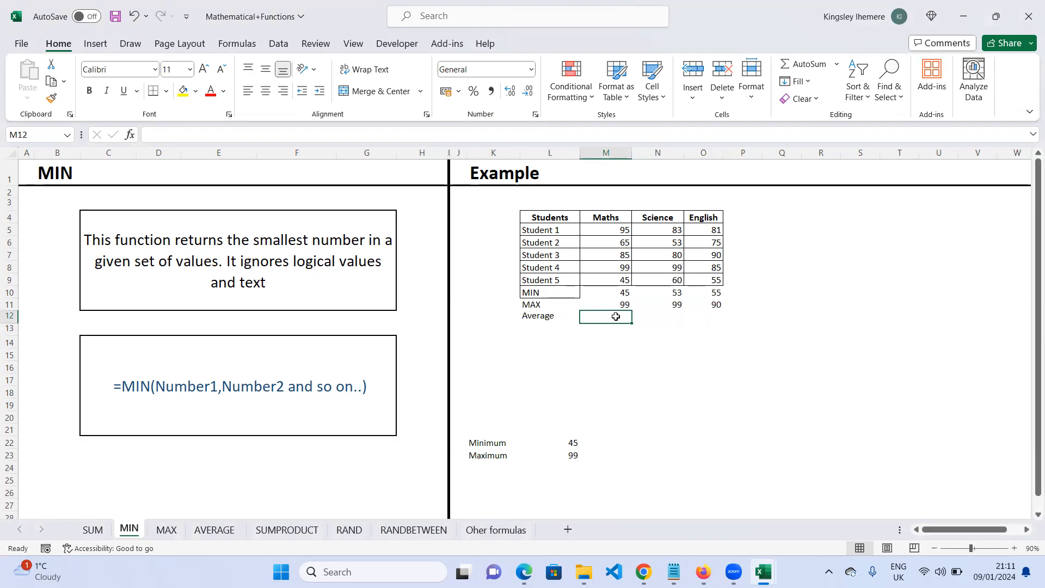
type("=")
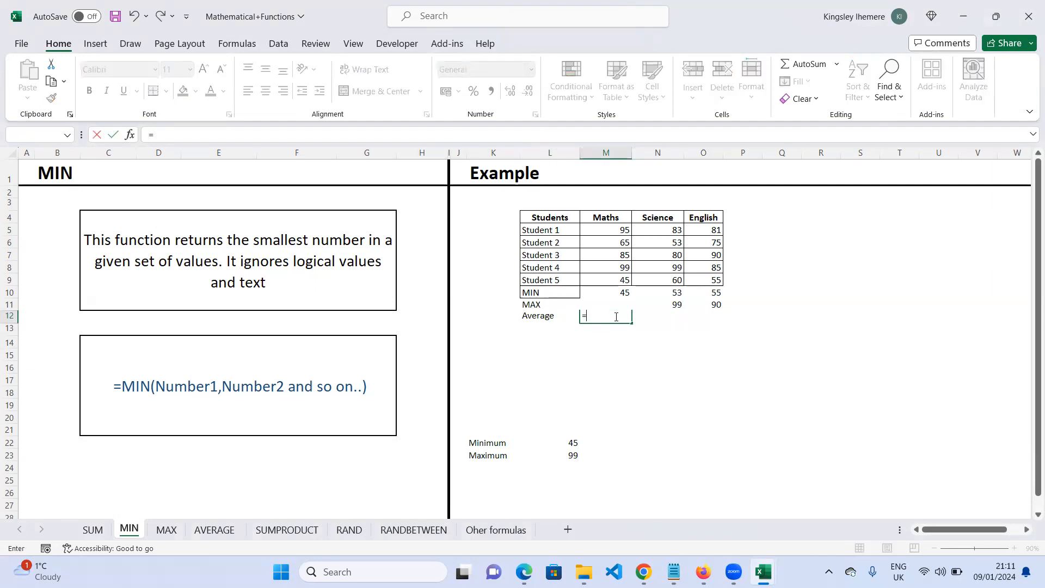
type("av")
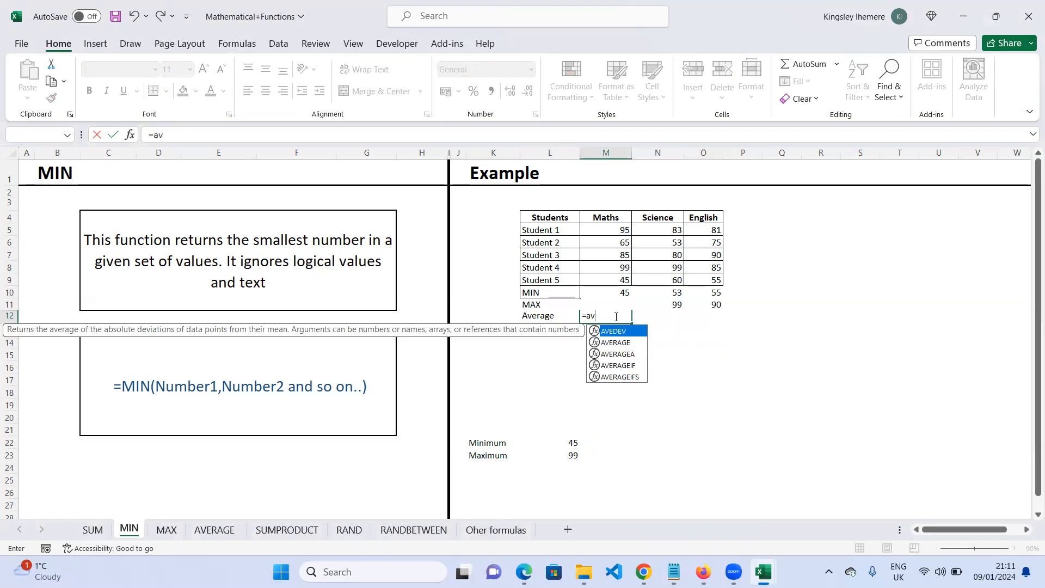
key("Down")
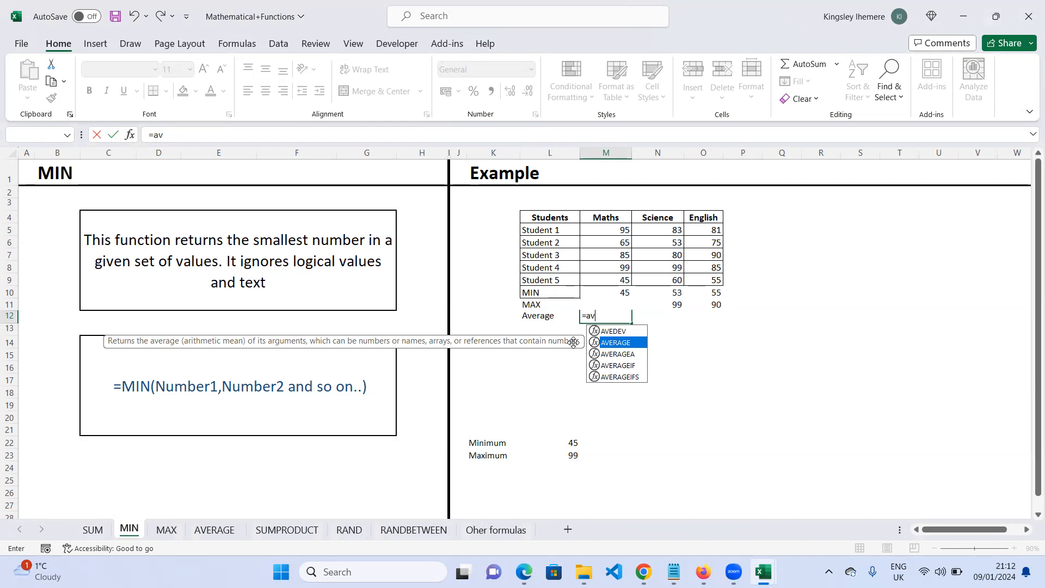
key("Tab")
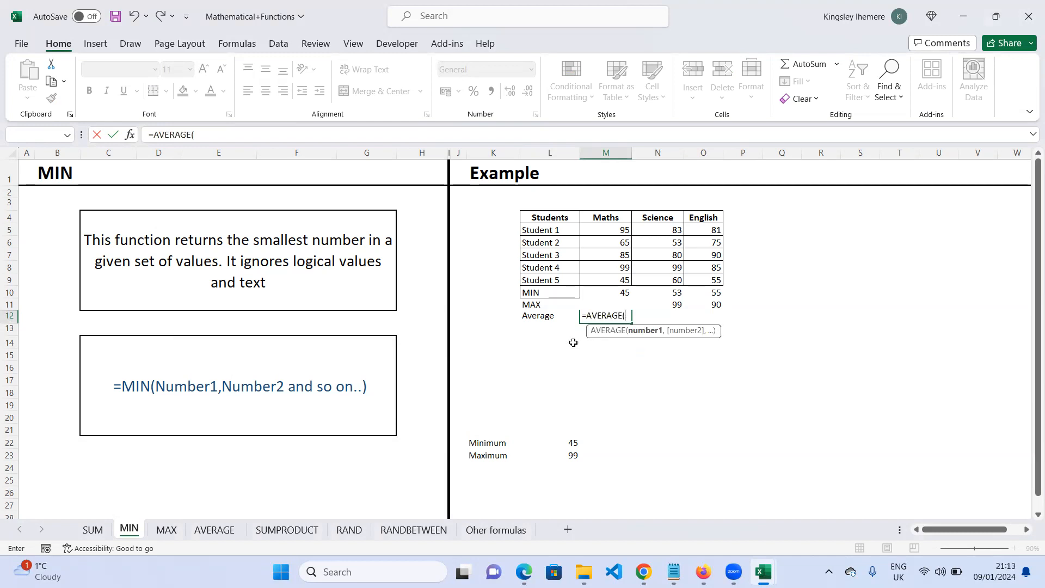
left_click_drag(613, 232, 623, 285)
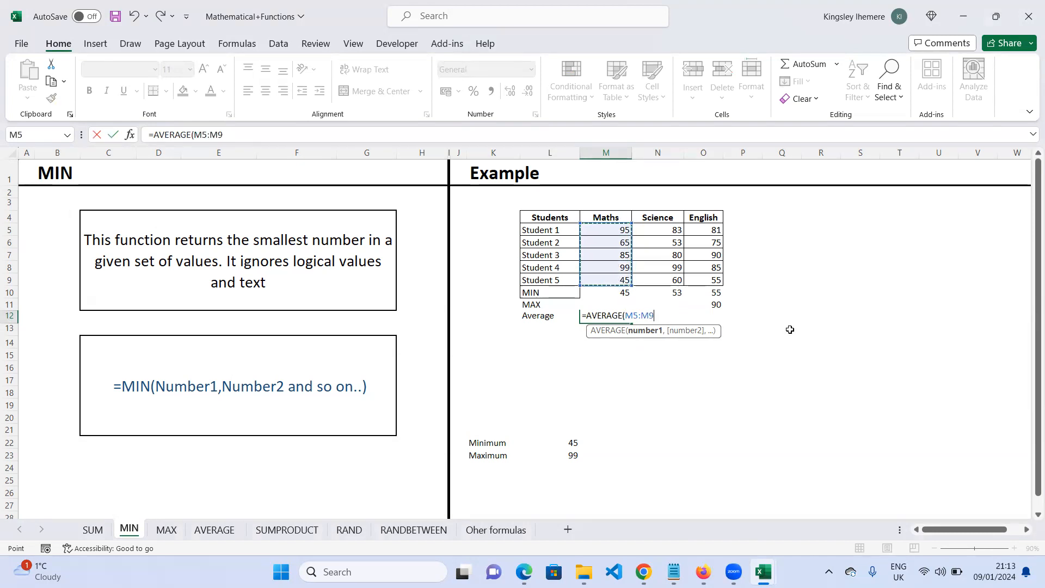
type(")")
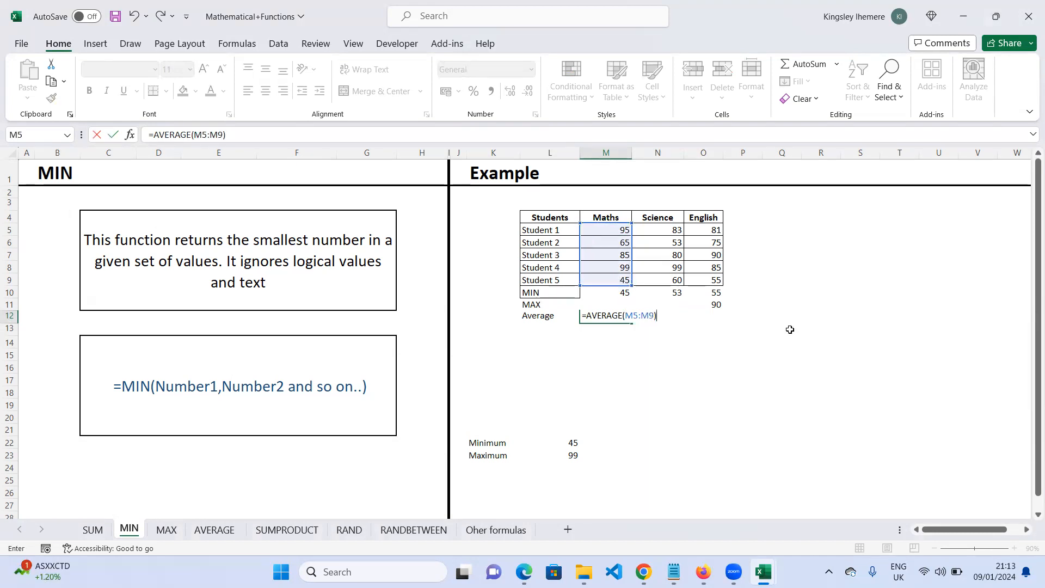
key("Return")
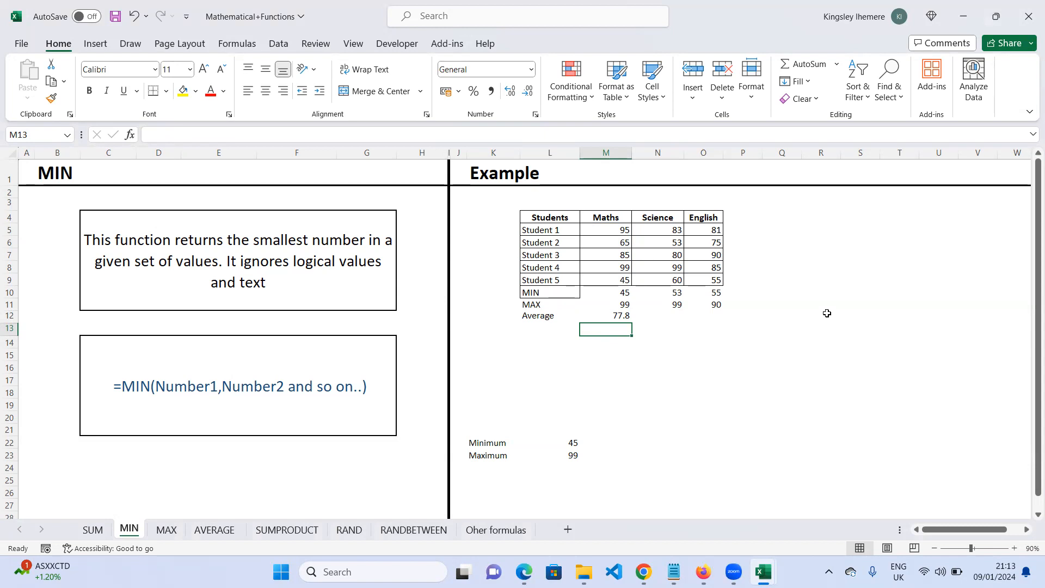
left_click(623, 318)
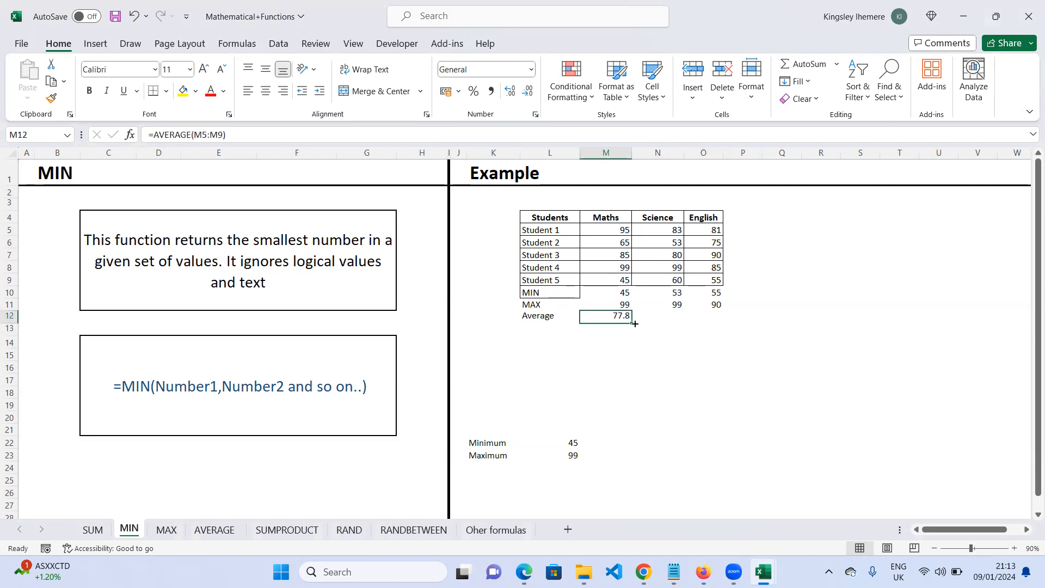
left_click_drag(637, 323, 730, 324)
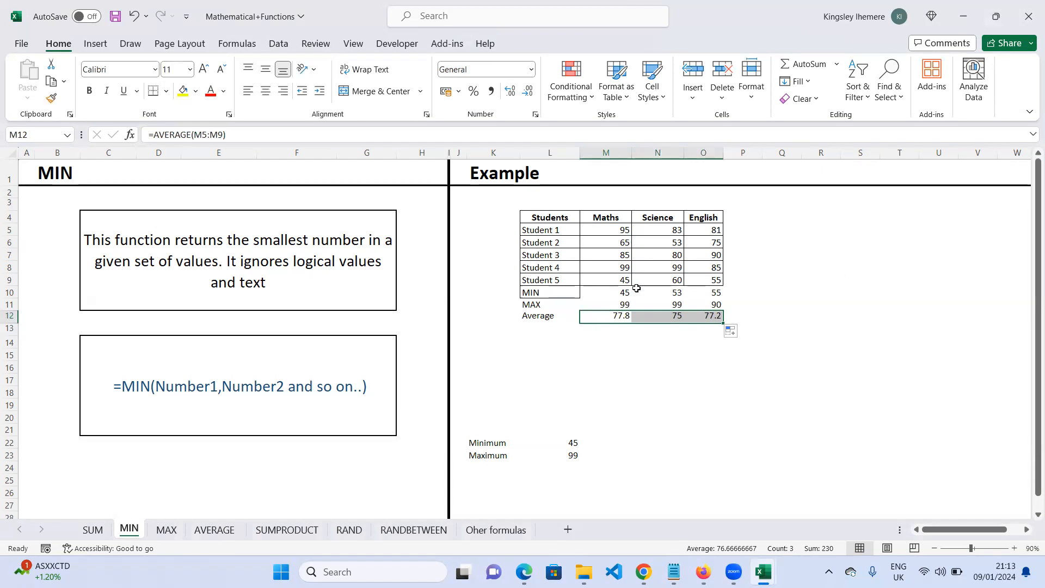
- Fill the Maths MIN result cell M10 with red
left_click(620, 294)
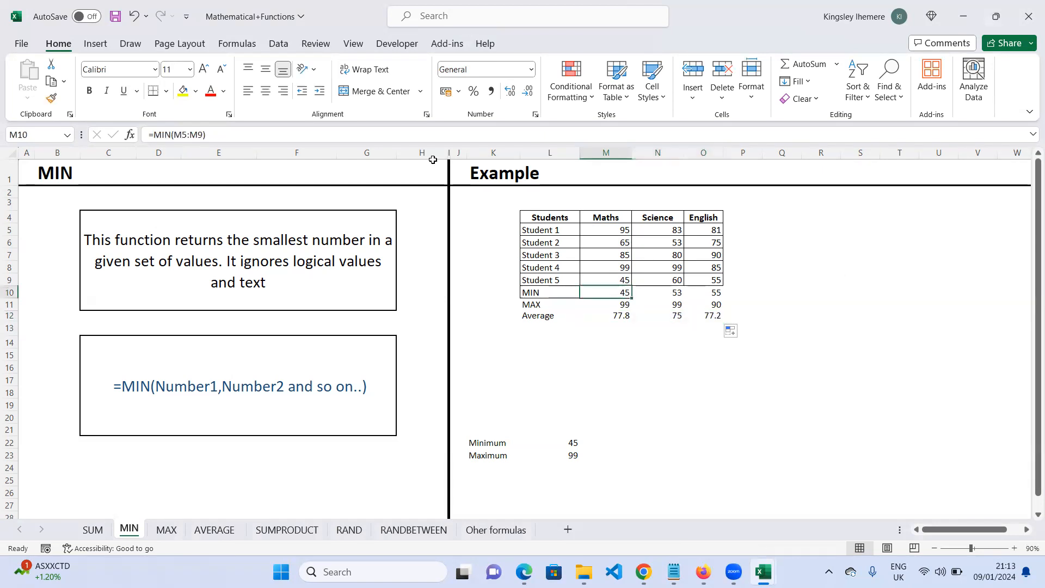
left_click(194, 92)
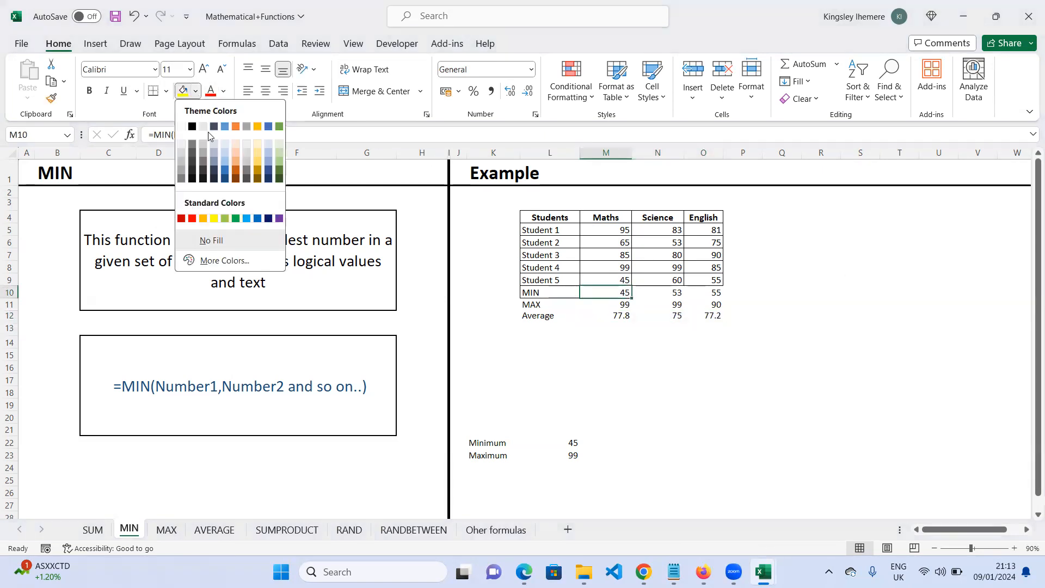
left_click(193, 219)
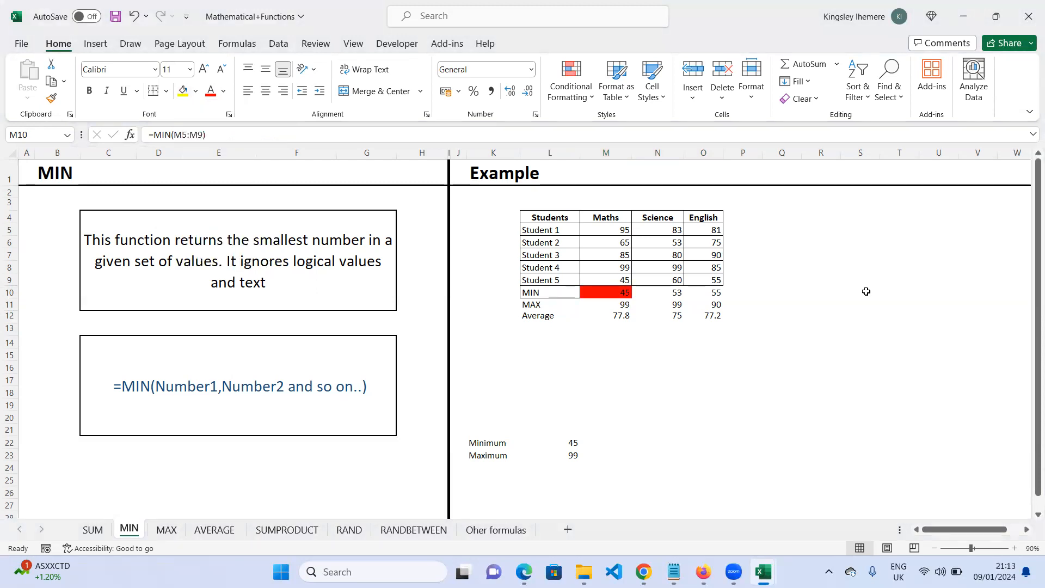
left_click(748, 295)
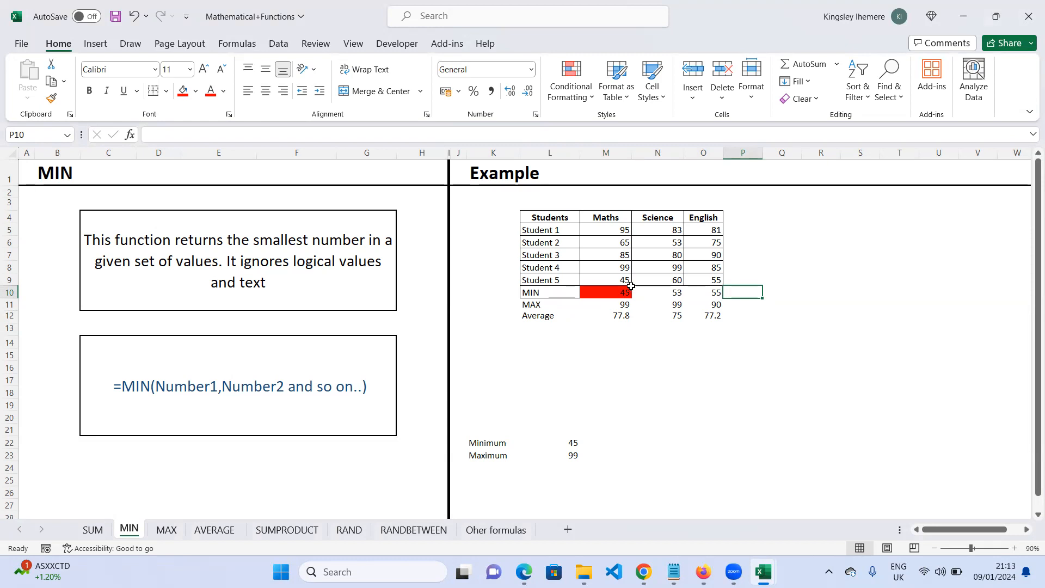
left_click(548, 278)
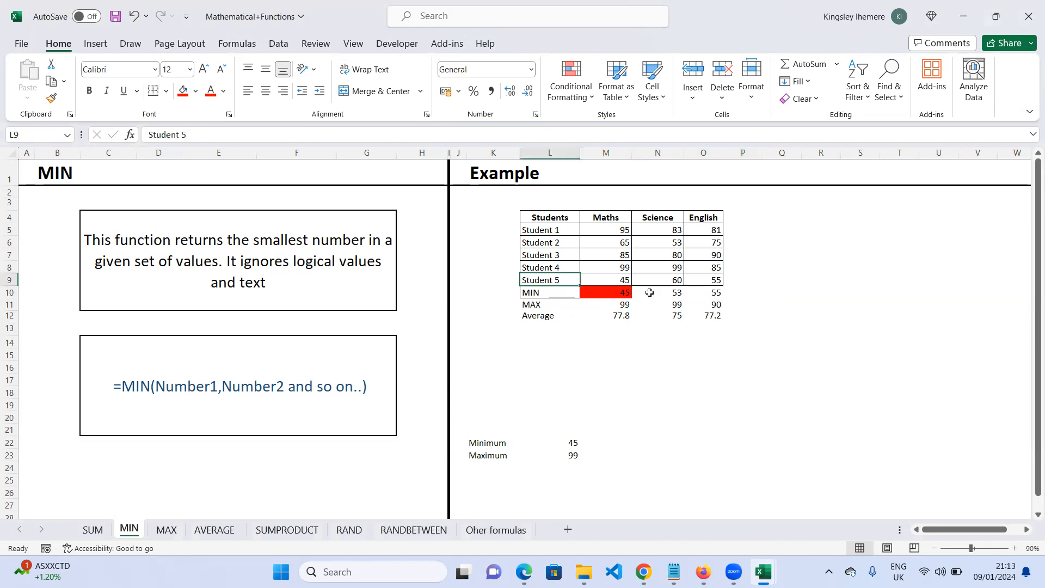
left_click(620, 315)
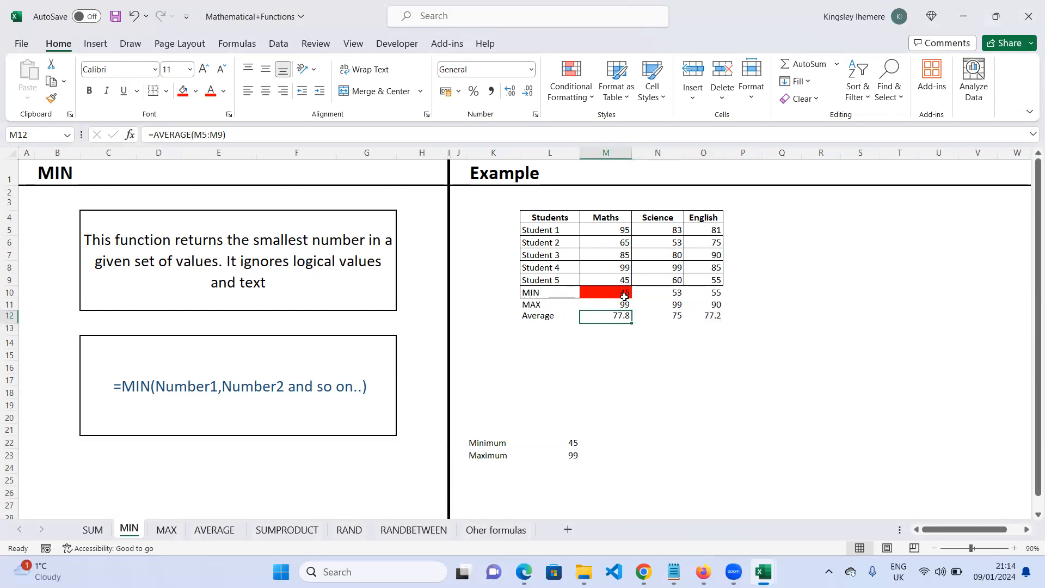
left_click(625, 243)
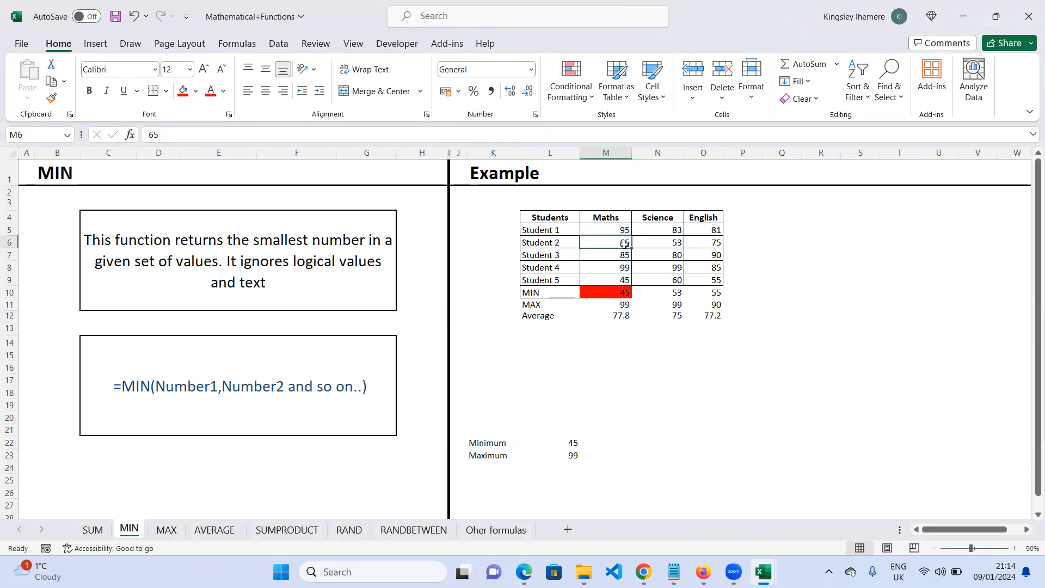
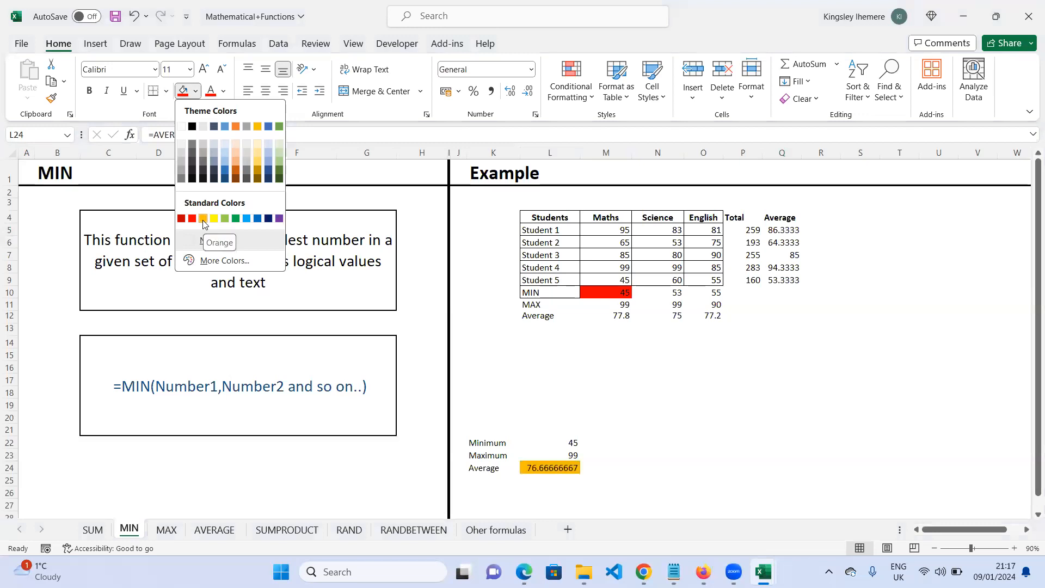
- Fill the overall Average result cell L24 with orange
left_click(203, 219)
- Fill the student averages in Q5, Q7 and Q8 with dark green
left_click(788, 230)
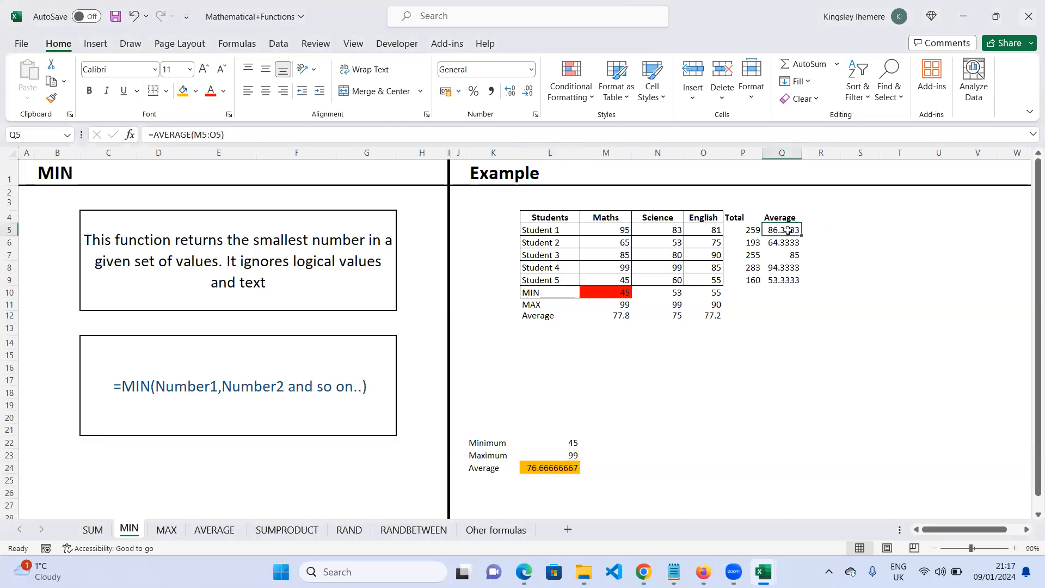
left_click(794, 256, "ctrl")
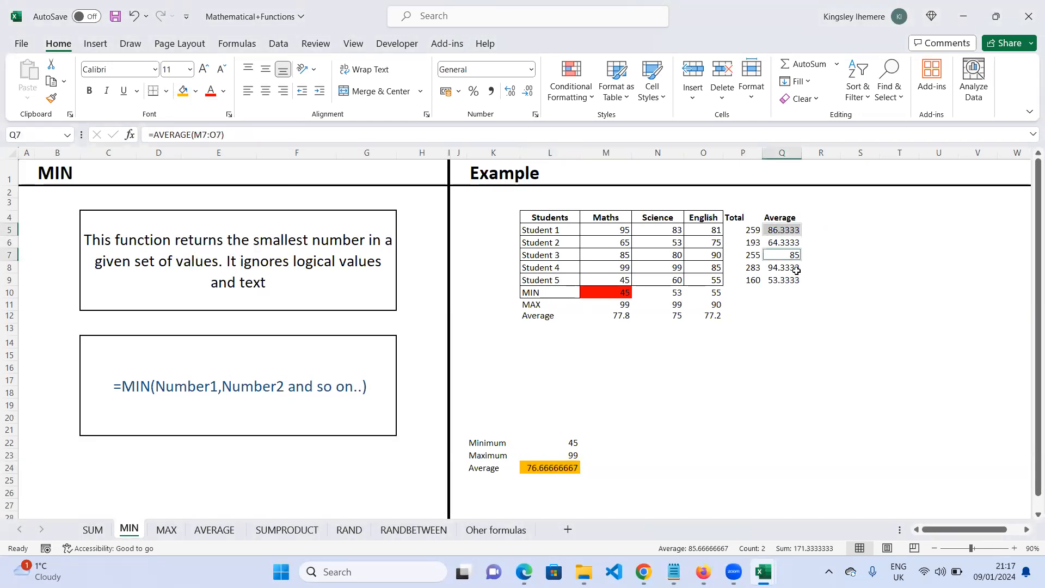
left_click(793, 267, "ctrl")
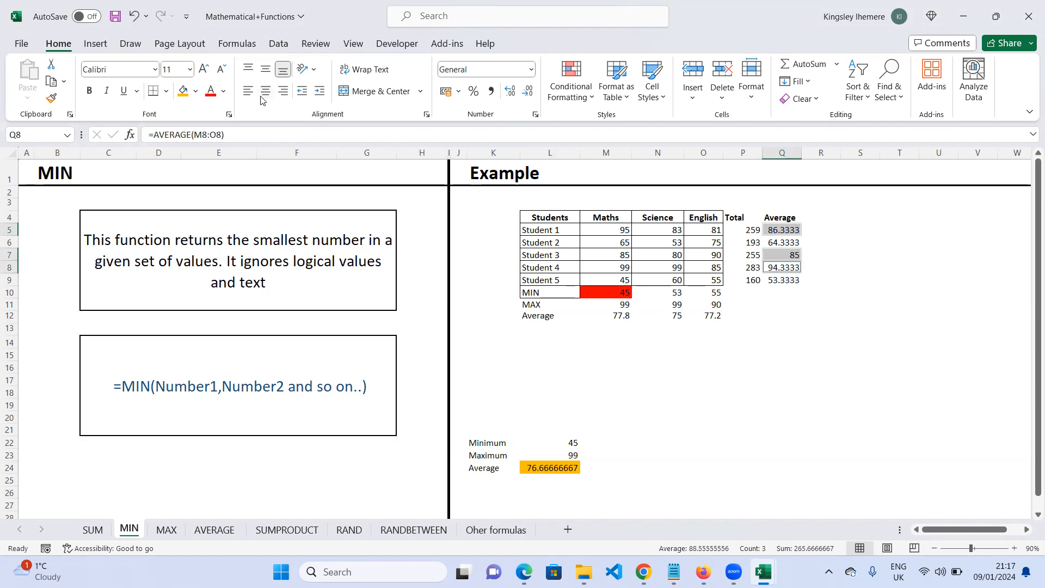
left_click(196, 91)
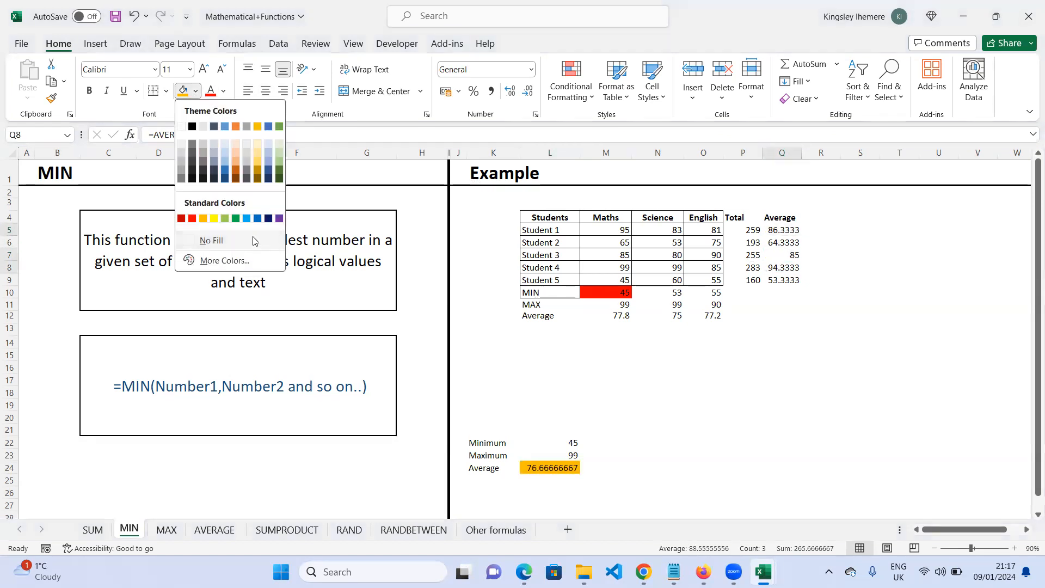
left_click(281, 173)
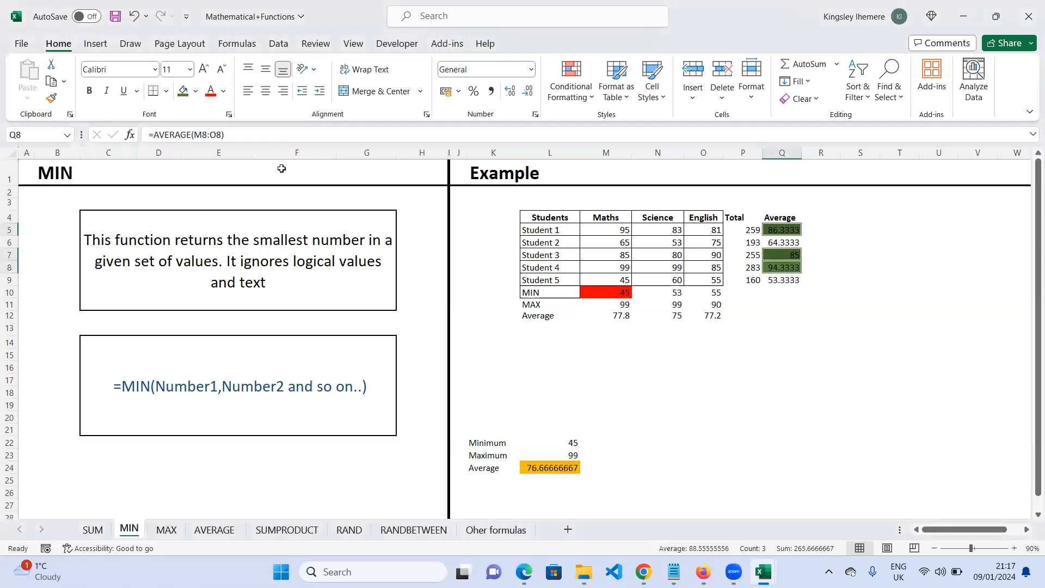
left_click(825, 250)
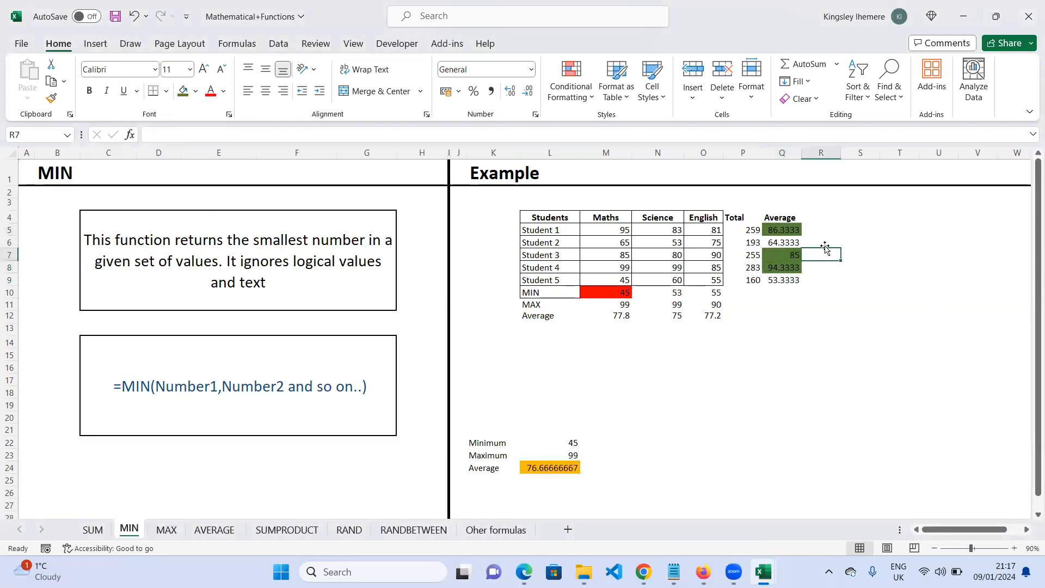
- Fill the student averages in Q6 and Q9 with orange
left_click(793, 244)
left_click(789, 283, "ctrl")
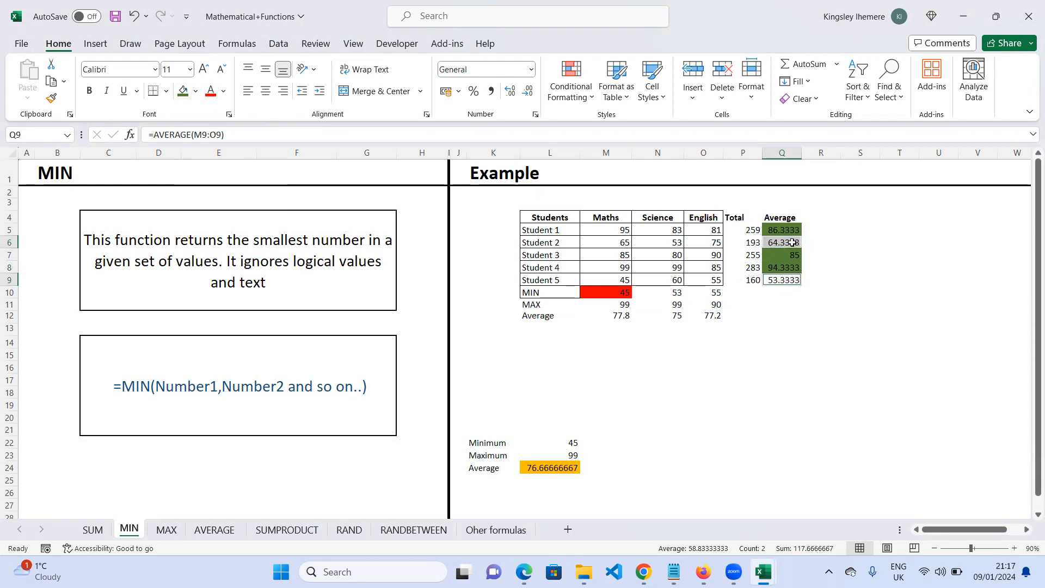
left_click(195, 91)
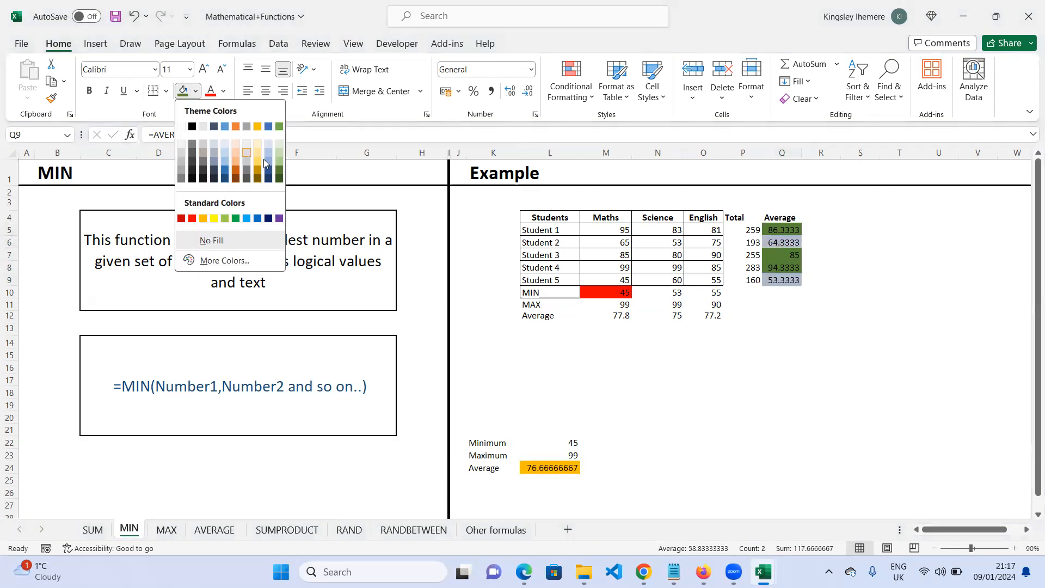
left_click(204, 218)
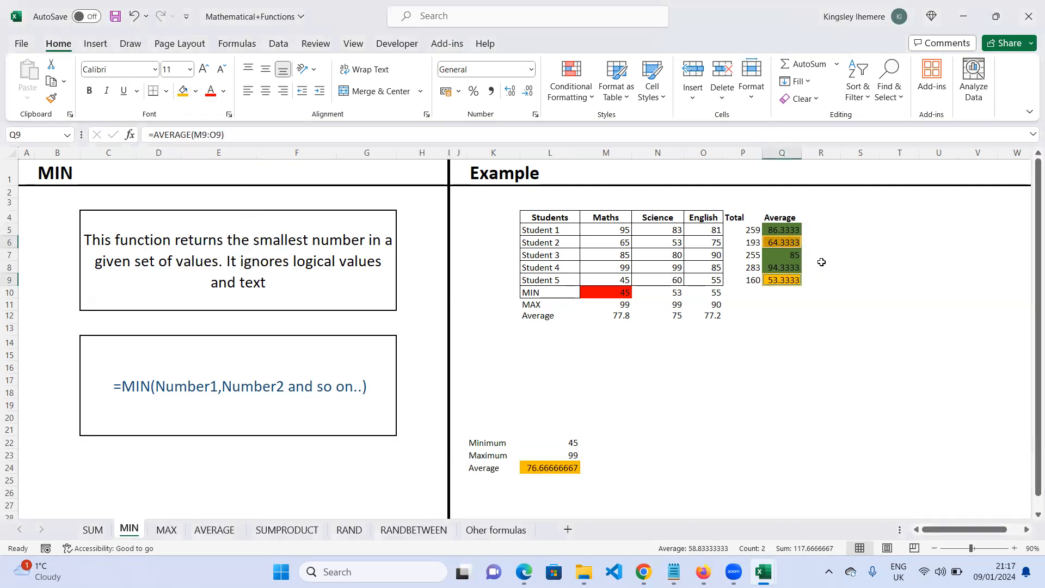
left_click(830, 289)
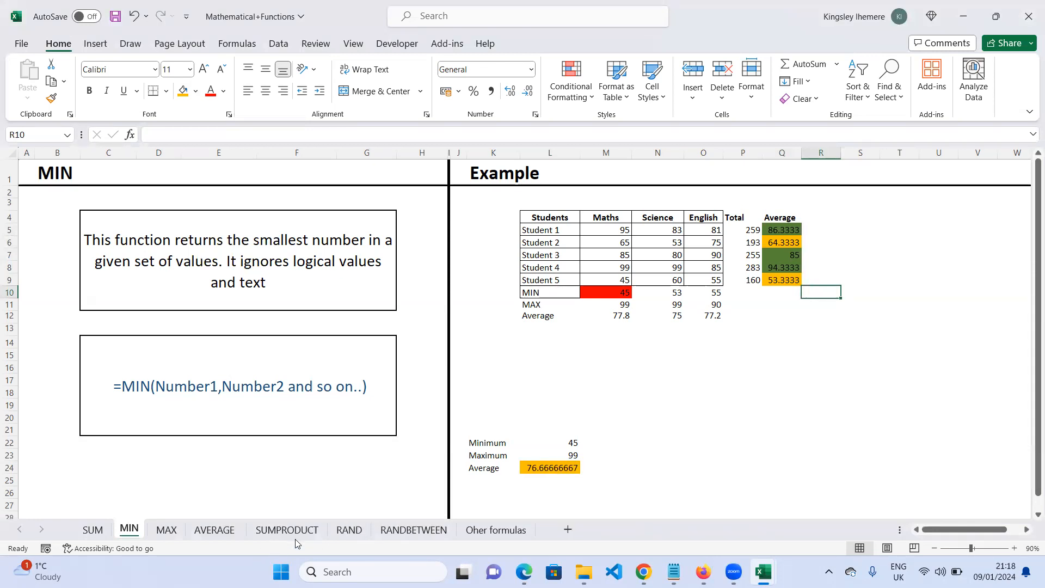
- On the RAND sheet, enter Student 1, Student 2 and Student 3 in S4 to S6
left_click(349, 530)
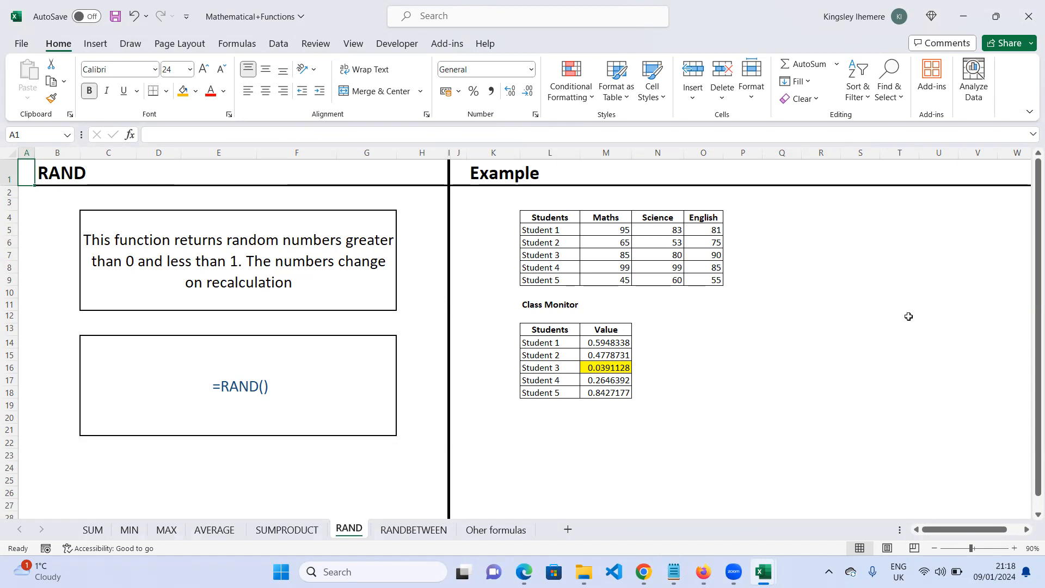
left_click(843, 224)
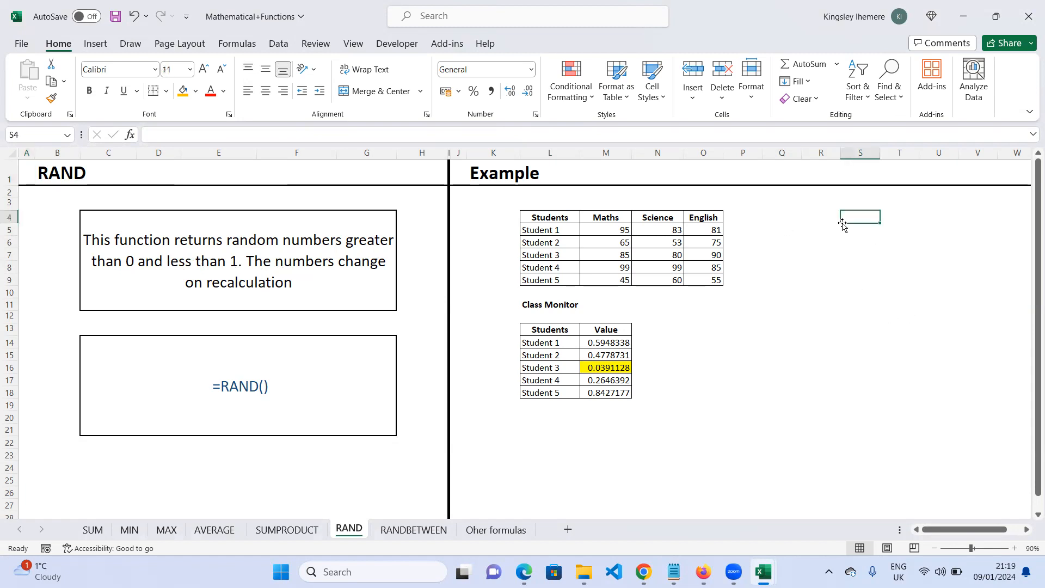
type("St")
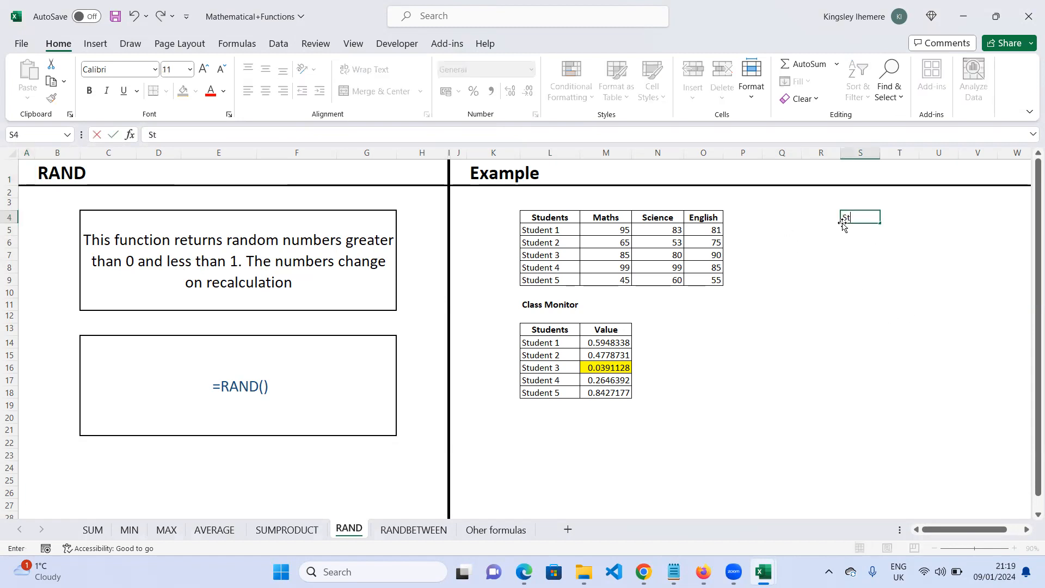
type("udent 1")
key("Return")
type("S")
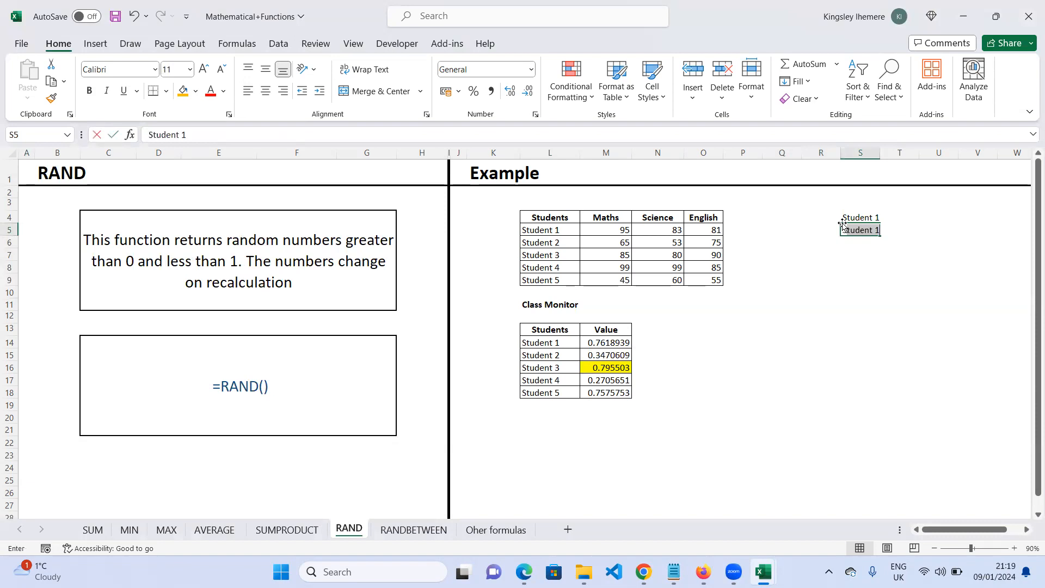
type("tudent ")
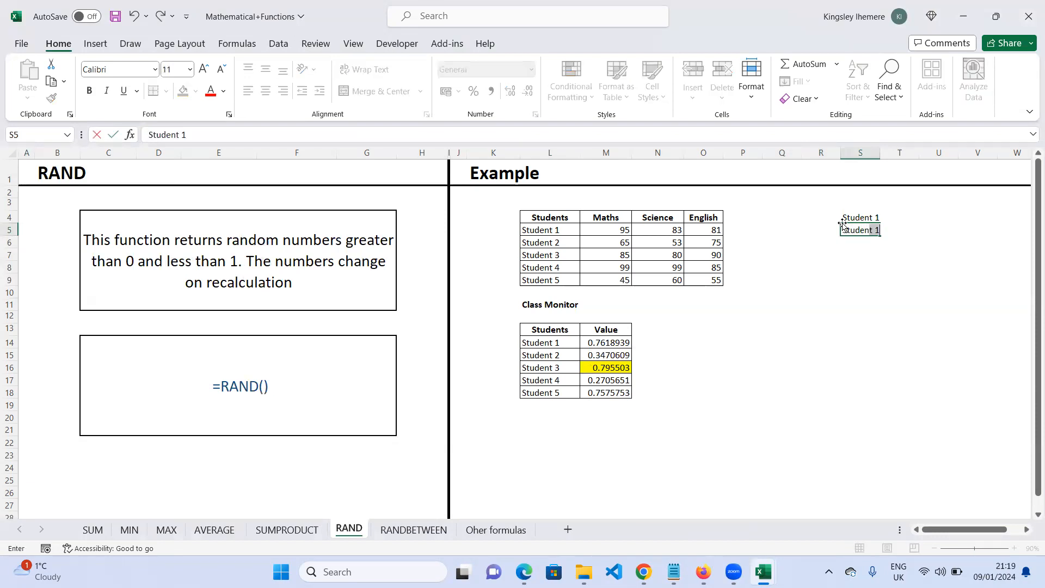
type("1")
type("2")
key("Return")
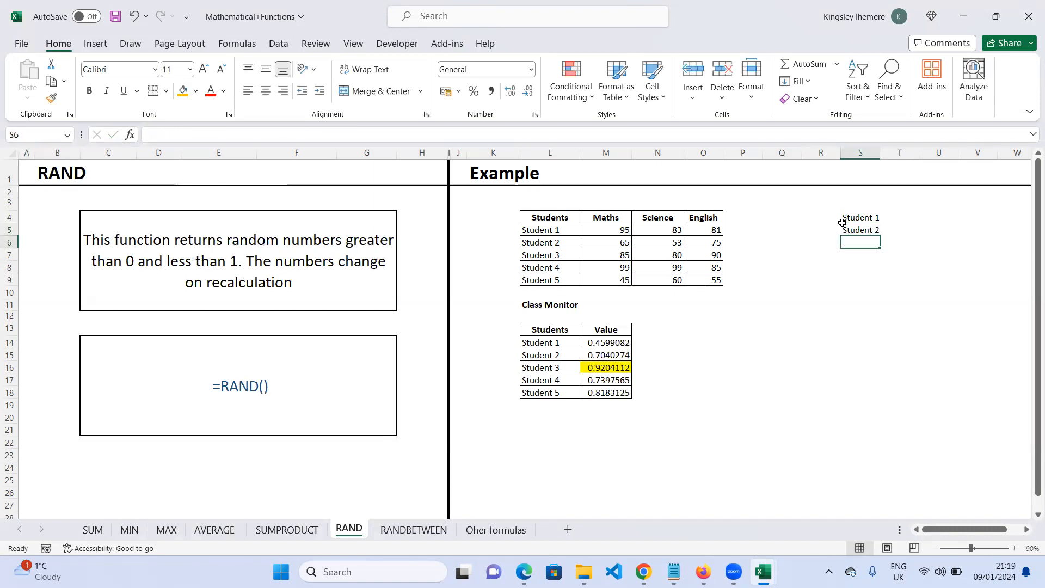
type("Stu")
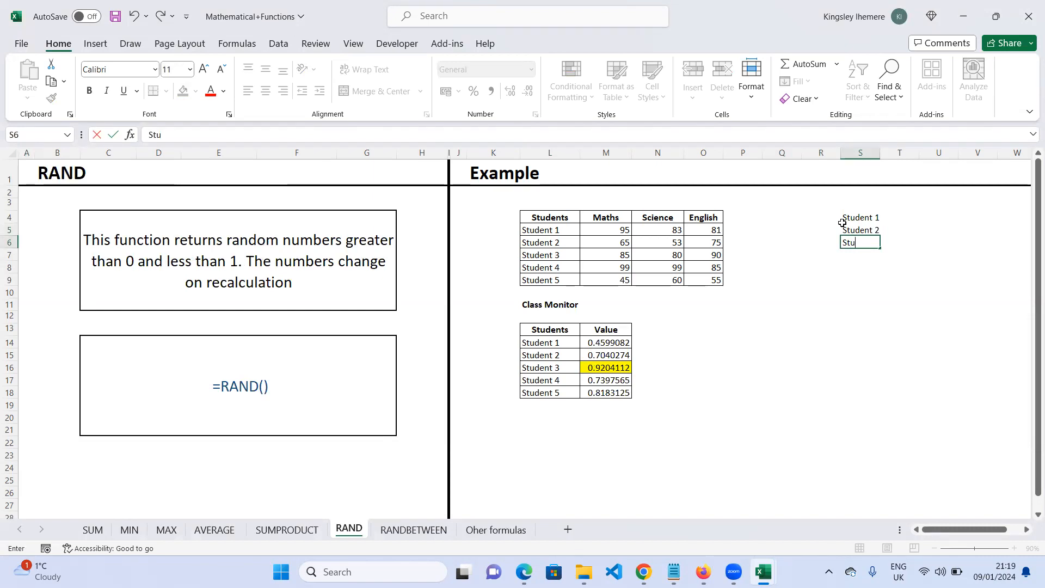
type("dent 3")
left_click(912, 275)
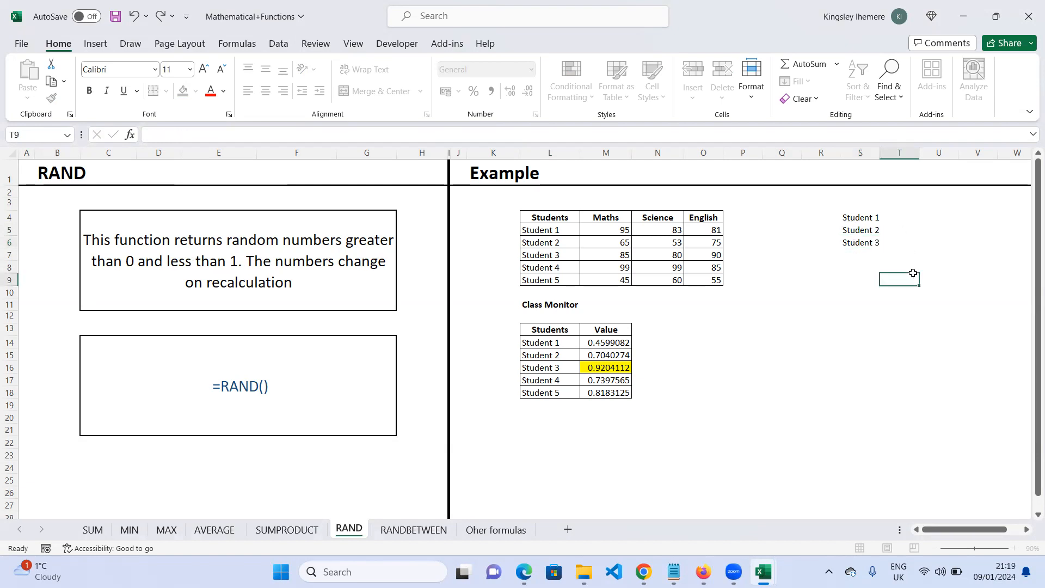
- Extend the student labels down to Student 21 in S24 and widen column S
left_click(861, 216)
left_click_drag(861, 216, 907, 472)
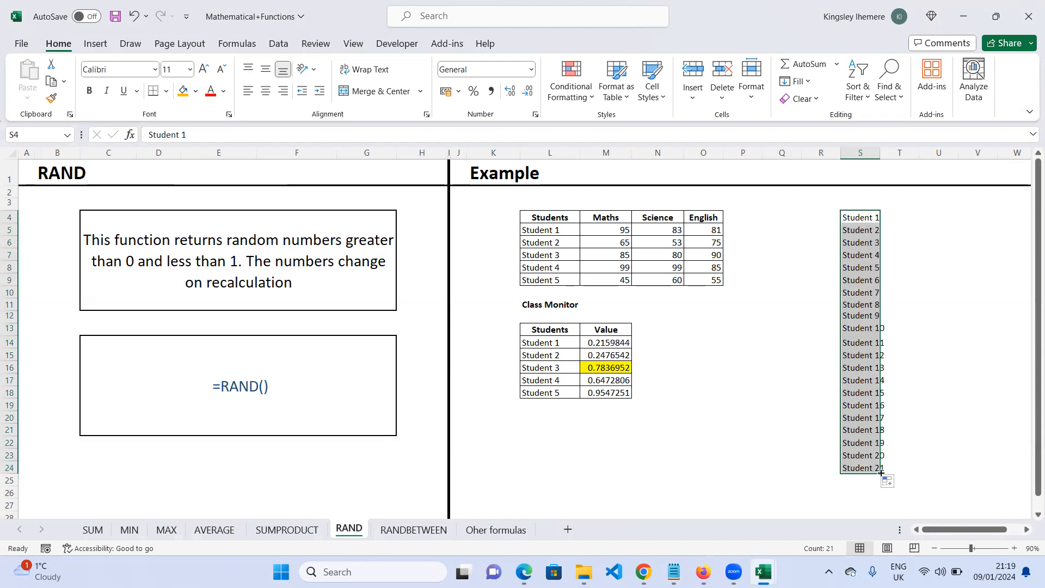
mouse_move(881, 472)
left_mouse_down()
mouse_move(910, 473)
mouse_move(884, 469)
left_mouse_up()
left_click_drag(883, 154, 907, 157)
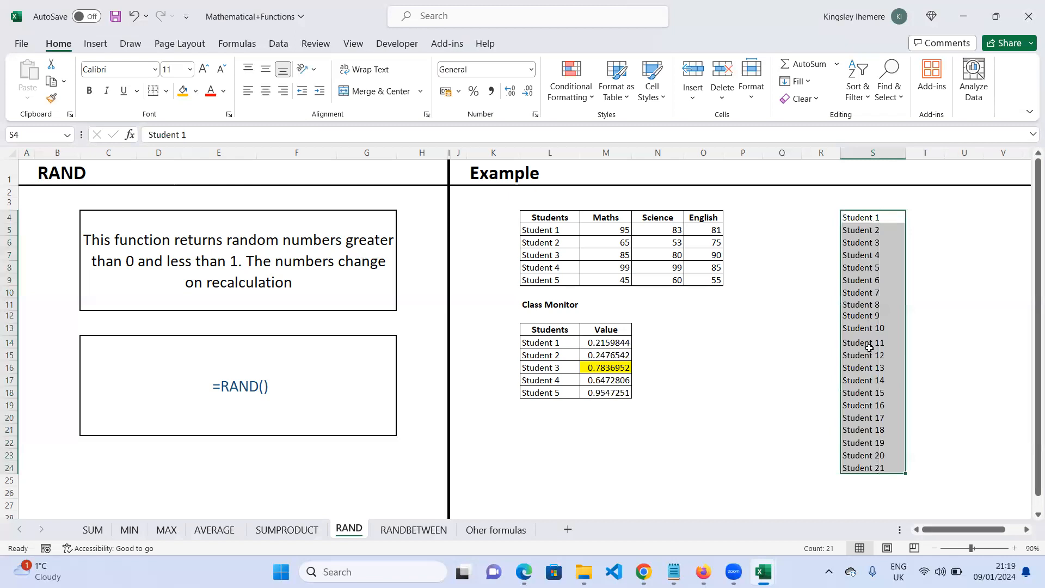
left_click(934, 215)
- Add a bold Student header in S3 above the list
left_click(864, 205)
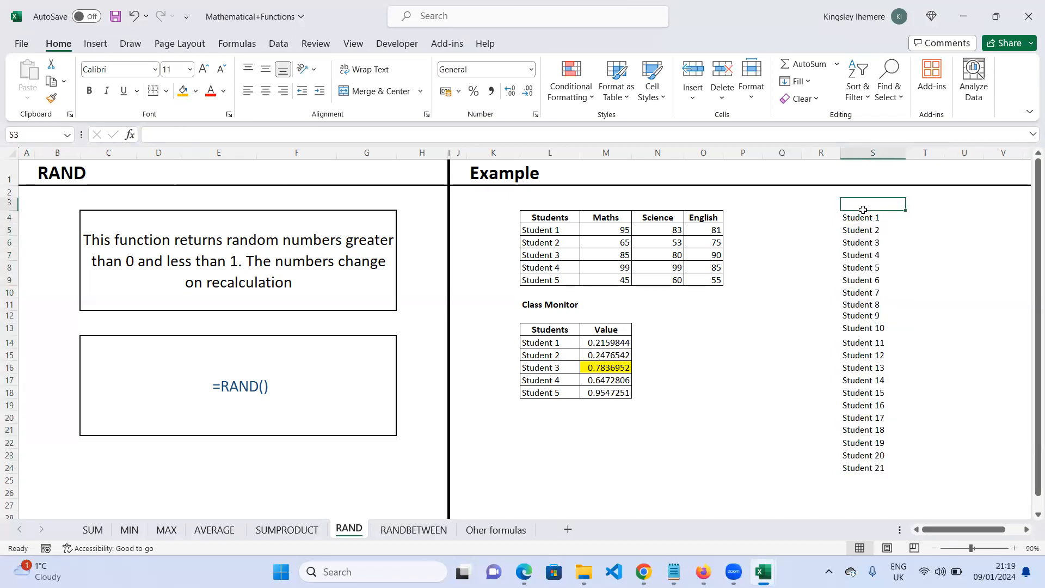
type("St")
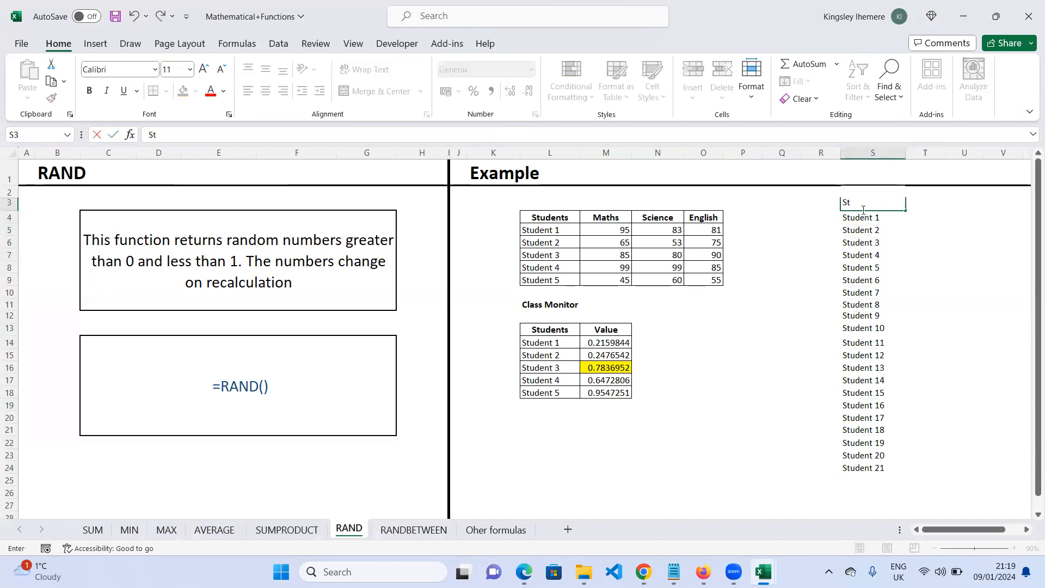
type("udent")
left_click_drag(874, 202, 841, 202)
left_click(89, 94)
left_click(936, 205)
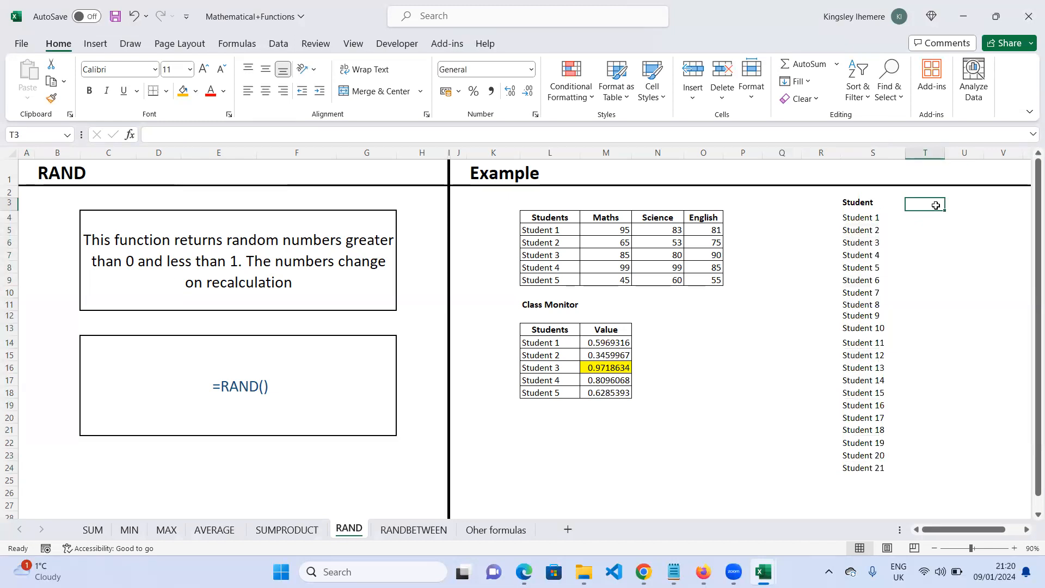
- Add a bold Average header in T3 beside the Student header
type("A")
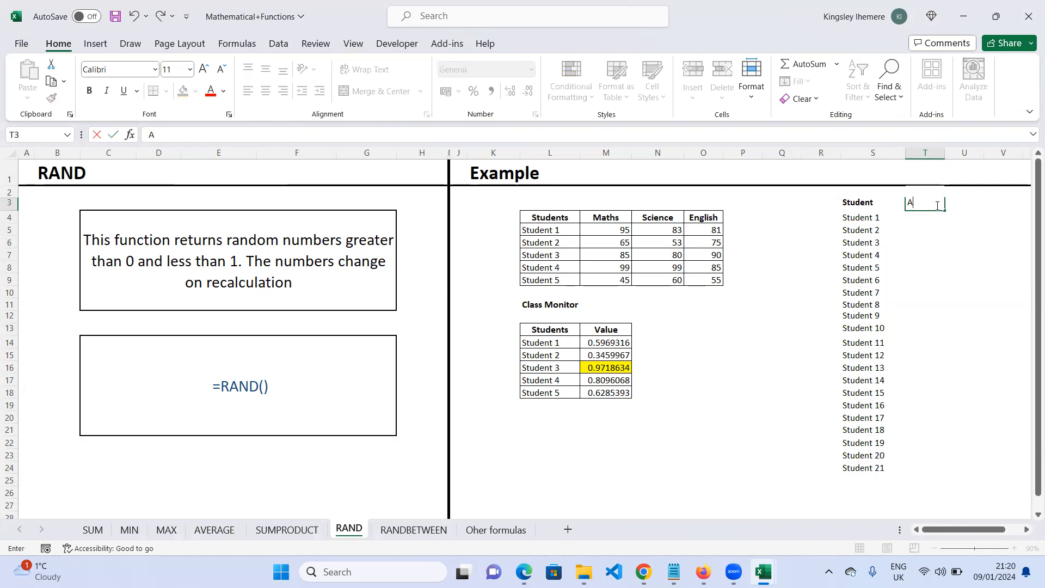
key("BackSpace")
type("Cla")
key("BackSpace")
key("BackSpace")
key("BackSpace")
type("Av")
type("ergae")
key("BackSpace")
key("BackSpace")
key("BackSpace")
type("age")
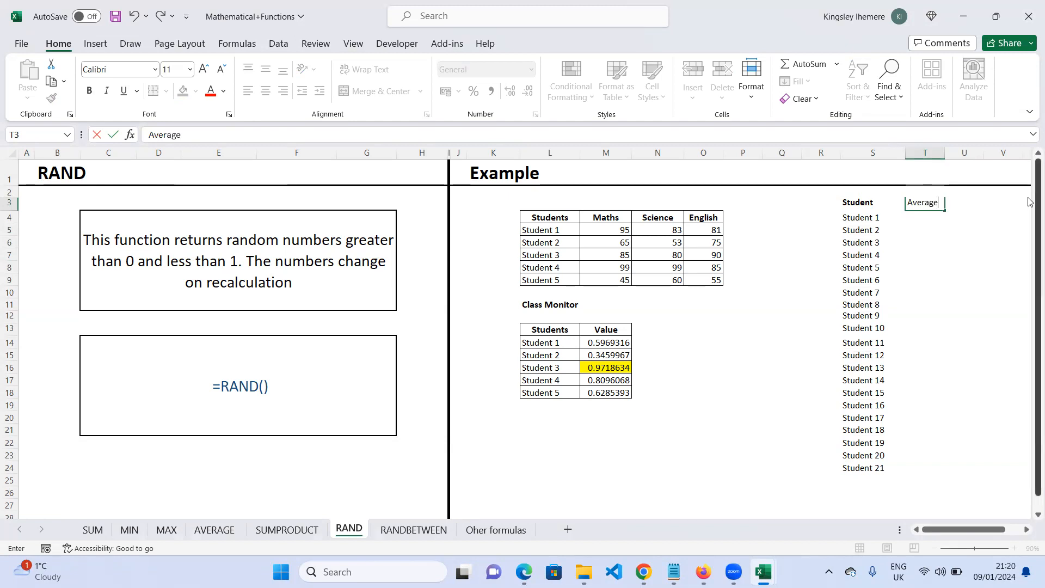
double_click(939, 204)
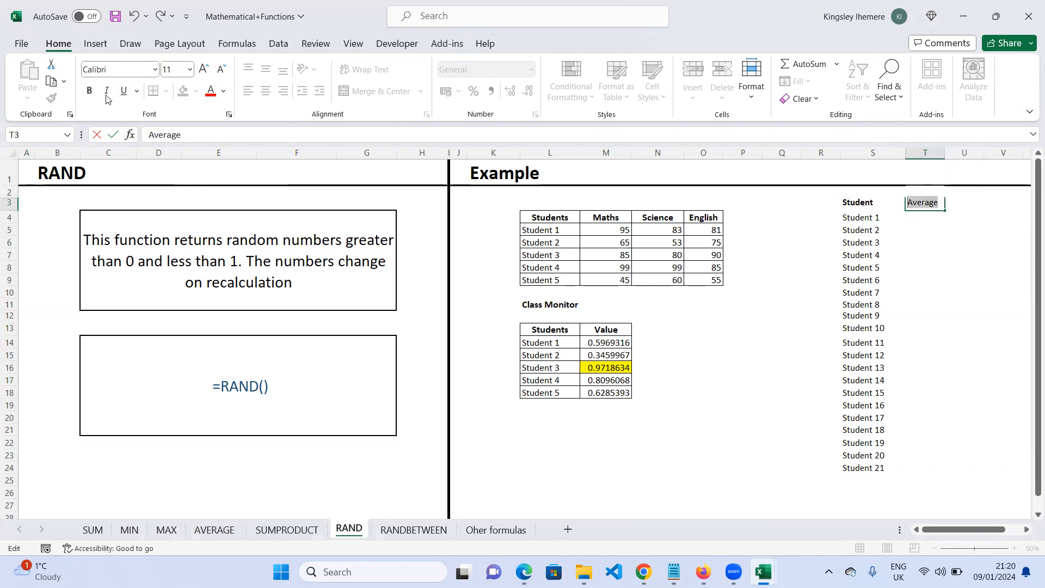
left_click(89, 89)
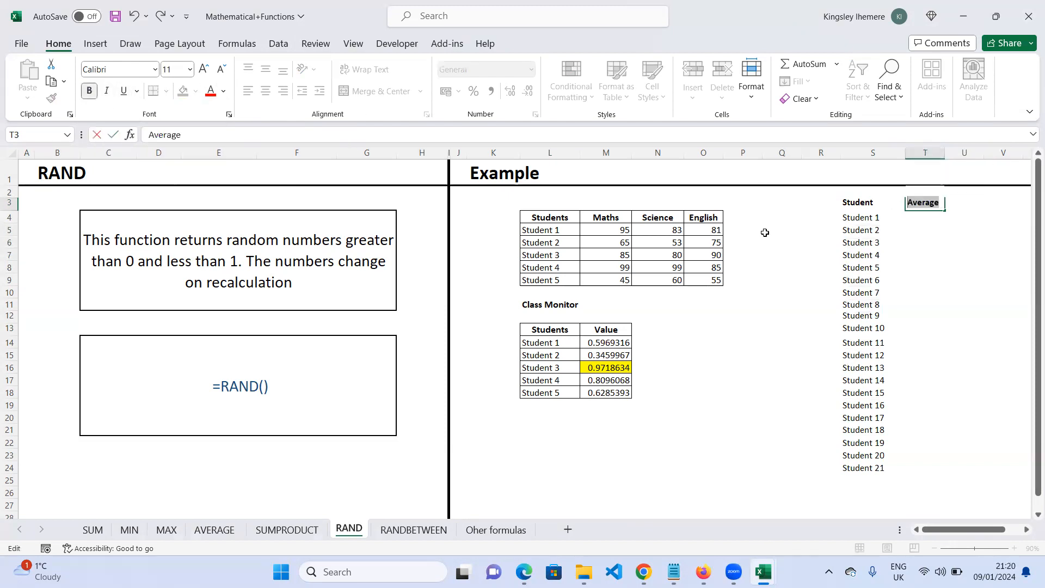
left_click(914, 218)
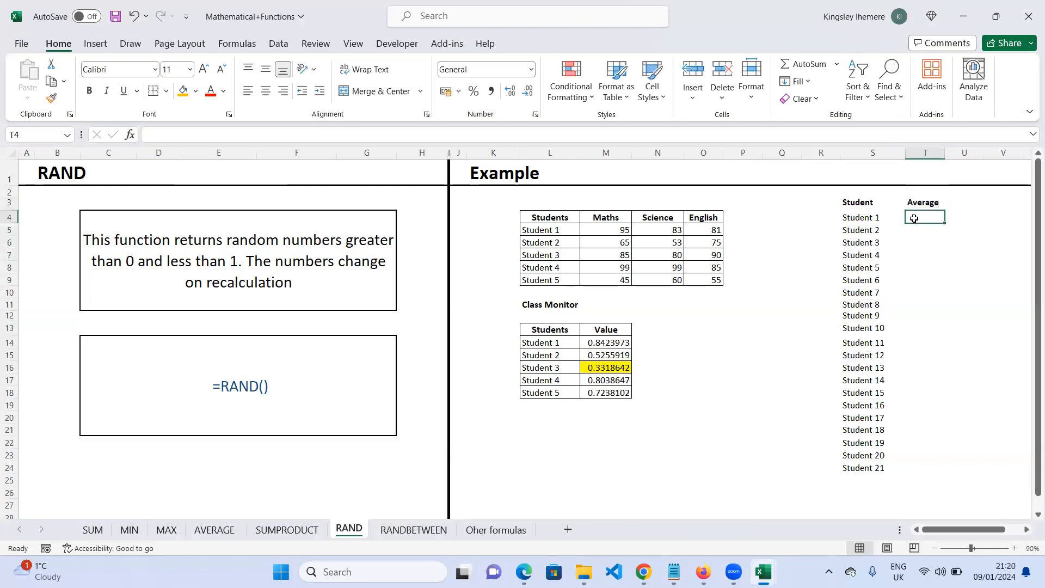
- Enter =RAND() in T4 and fill it down the column to T24
left_click(621, 343)
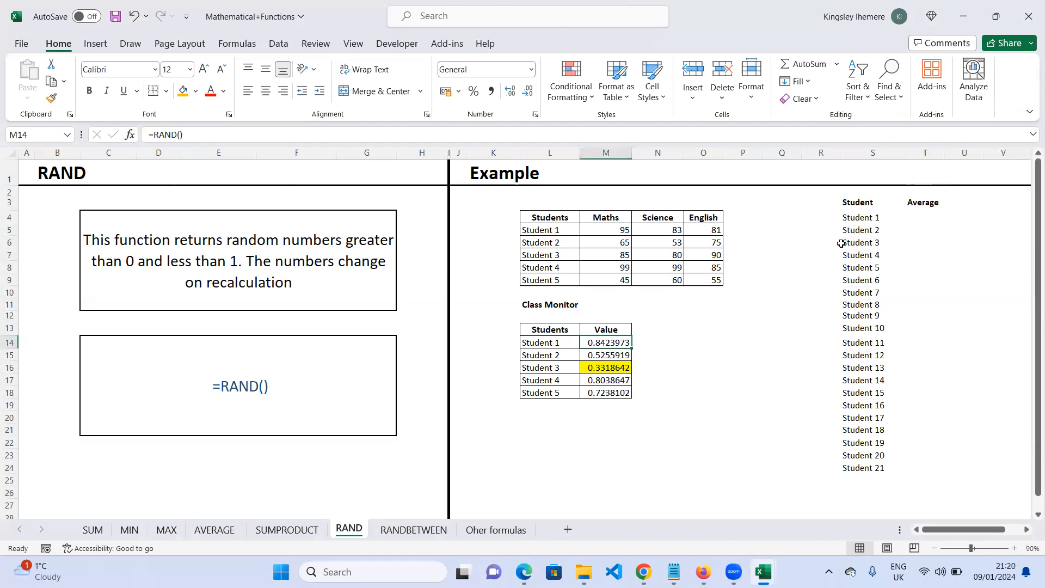
left_click(913, 220)
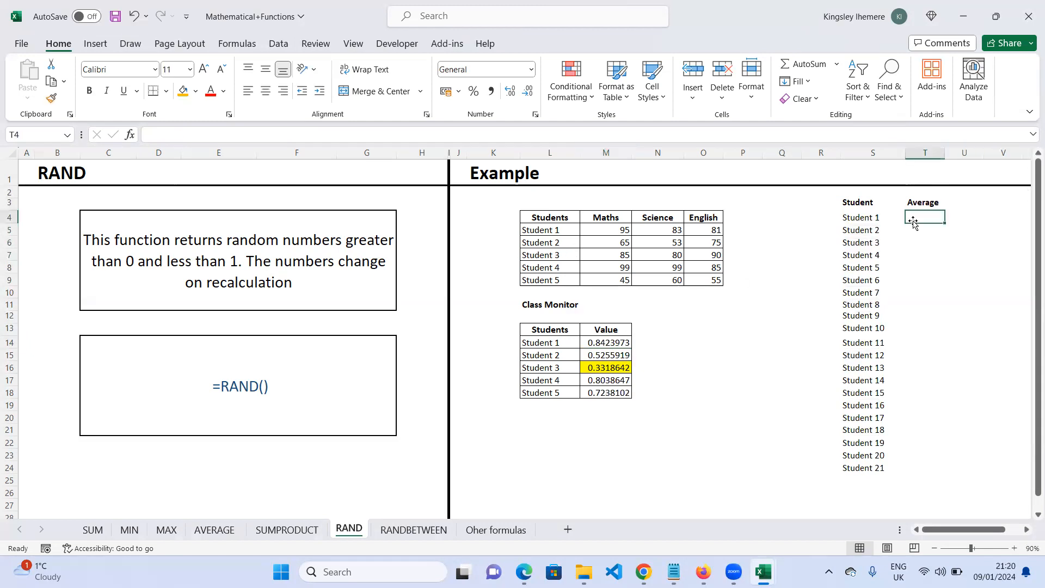
type("rand")
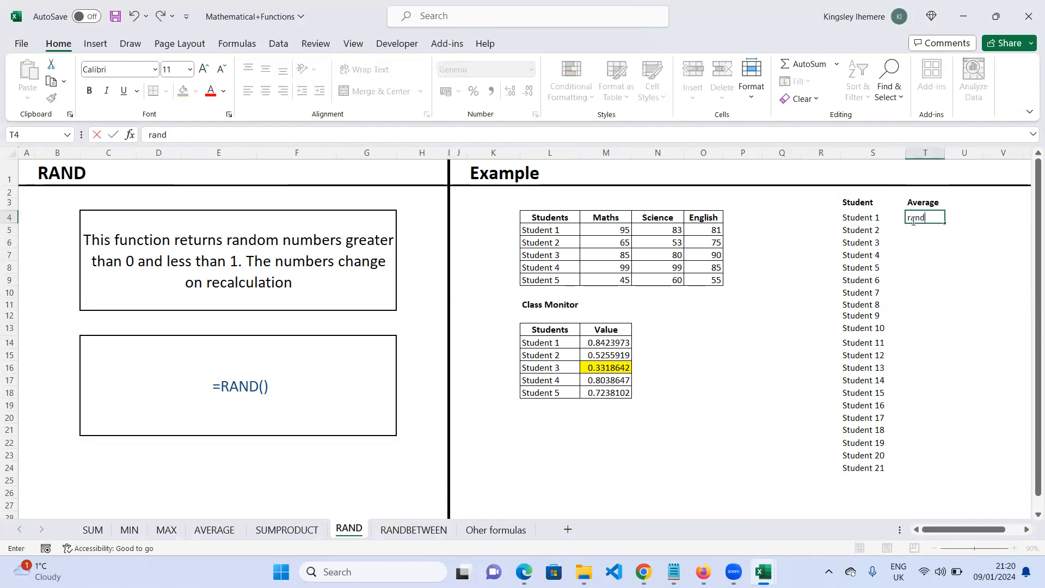
key("BackSpace")
key("BackSpace")
key("BackSpace")
type("=")
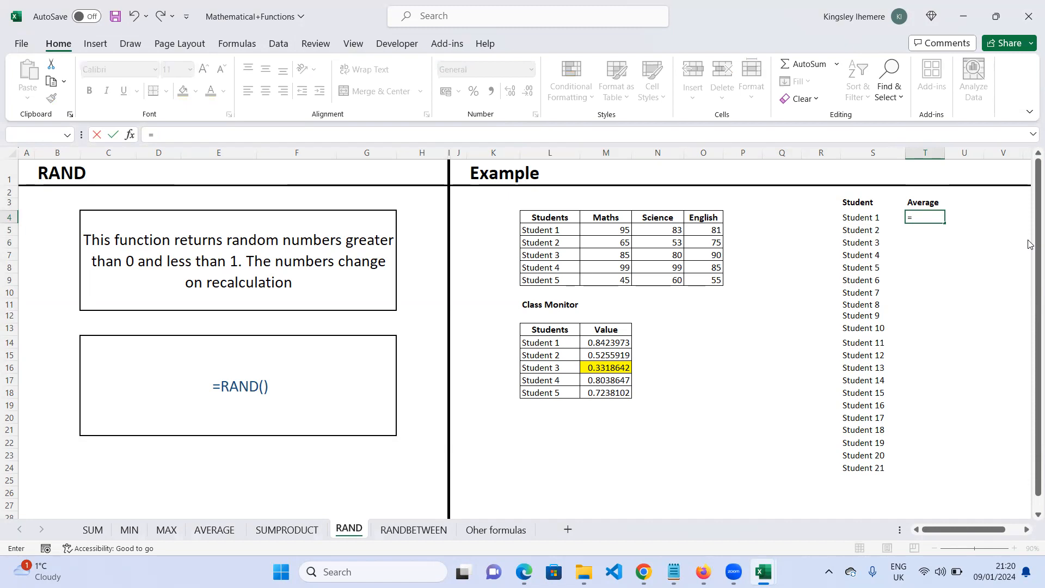
type("rand")
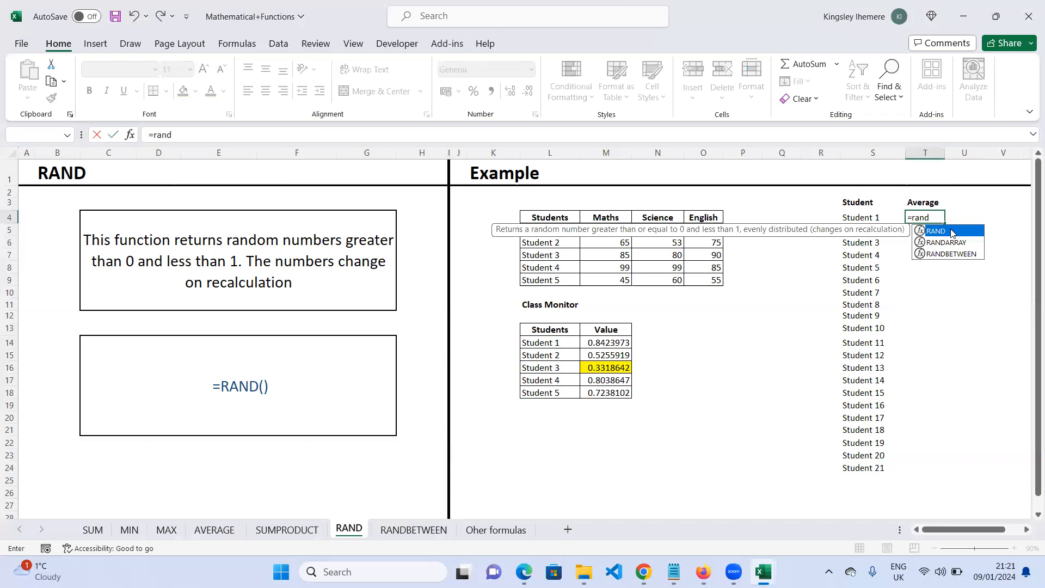
double_click(936, 231)
type(")")
key("Return")
left_click(934, 220)
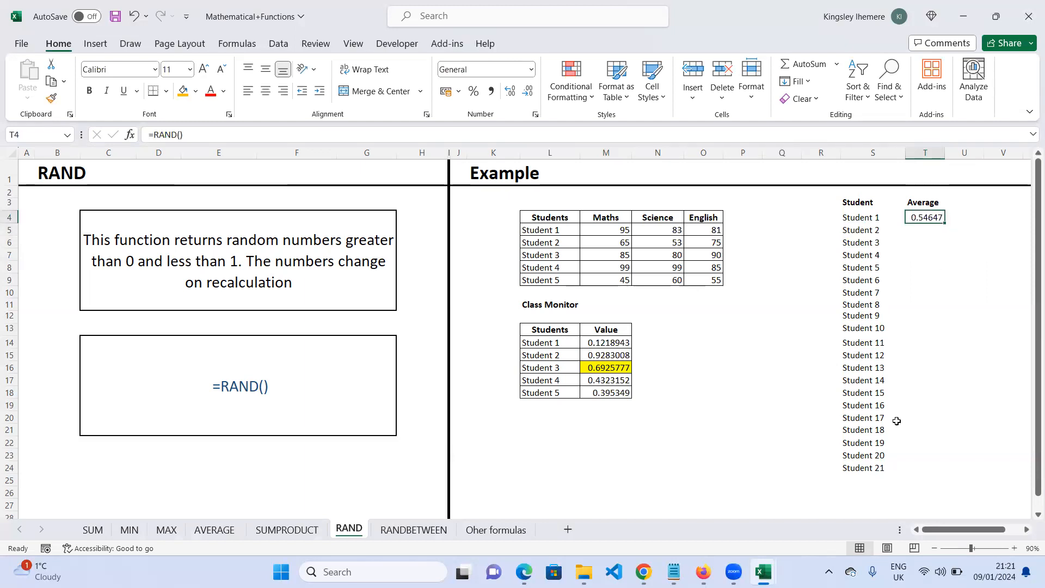
double_click(946, 223)
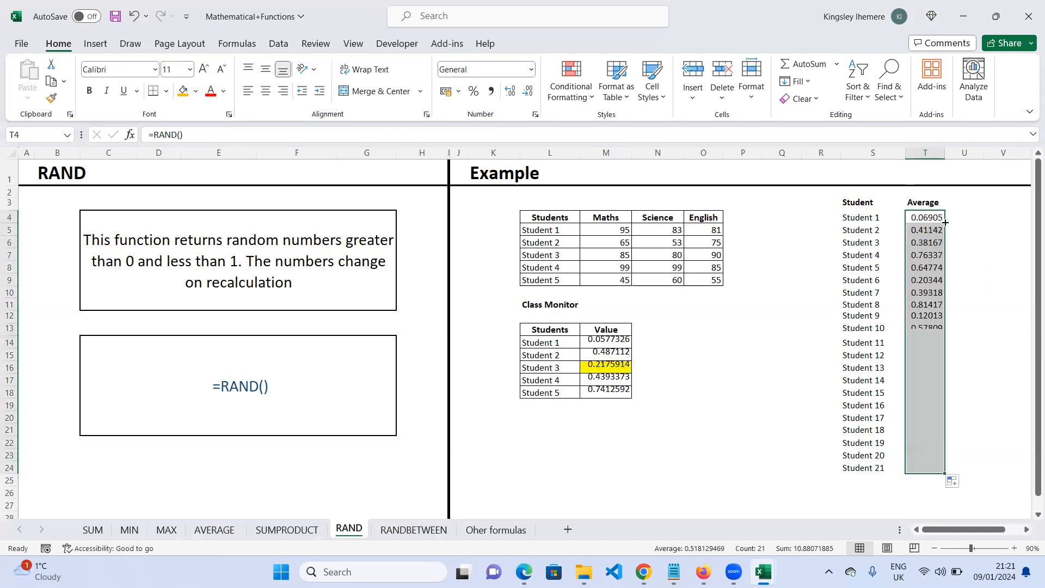
- Add a Number header in U3 beside the Average header
left_click(754, 472)
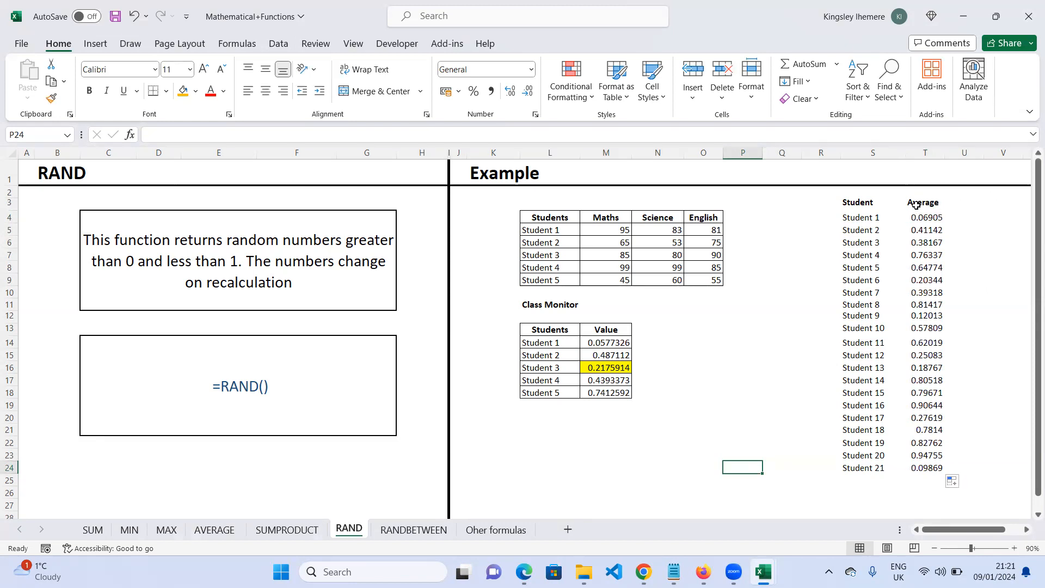
left_click(981, 206)
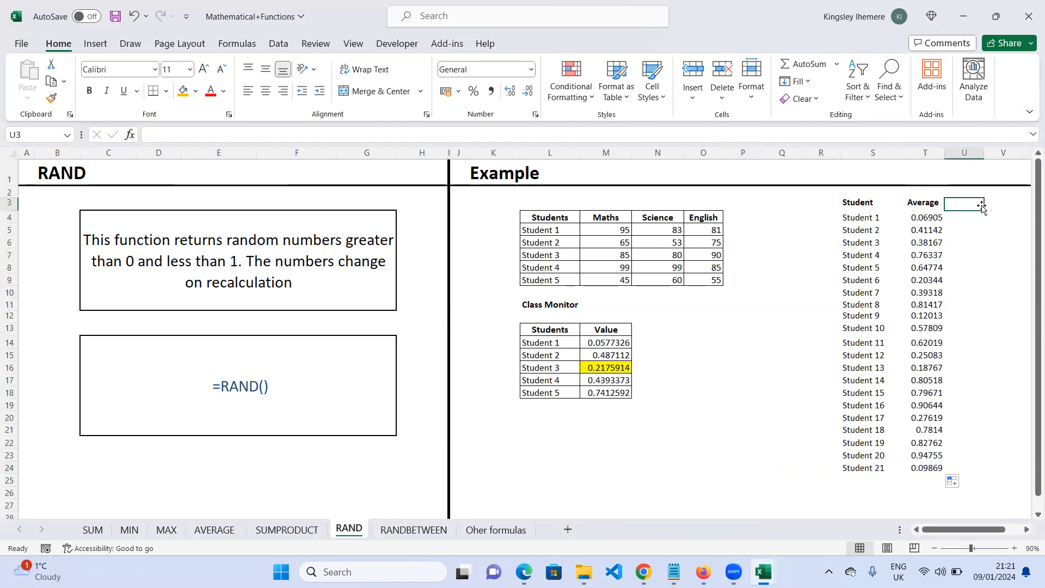
type("NUmbe")
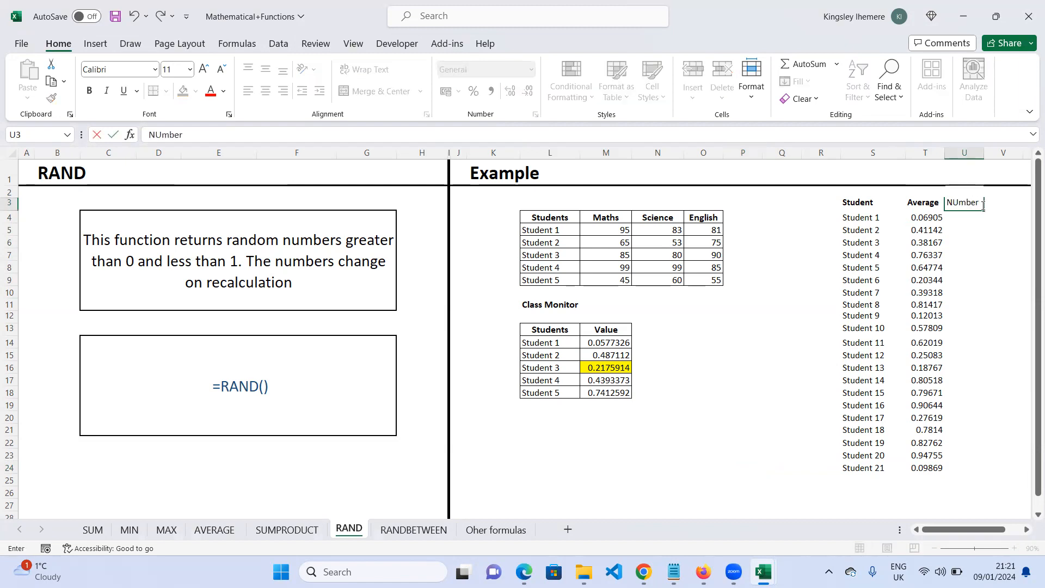
type("r")
key("Left")
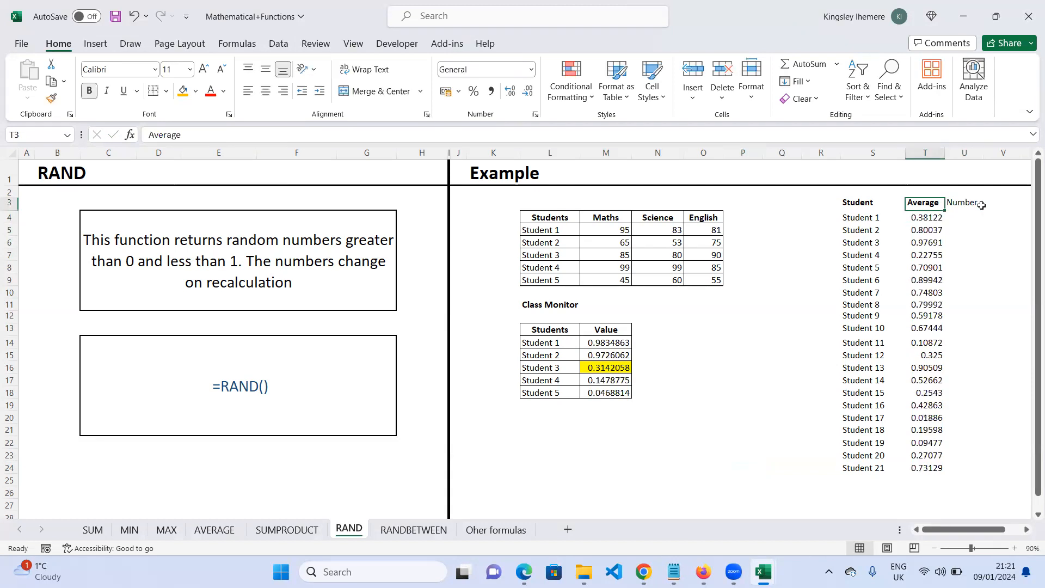
left_click(969, 221)
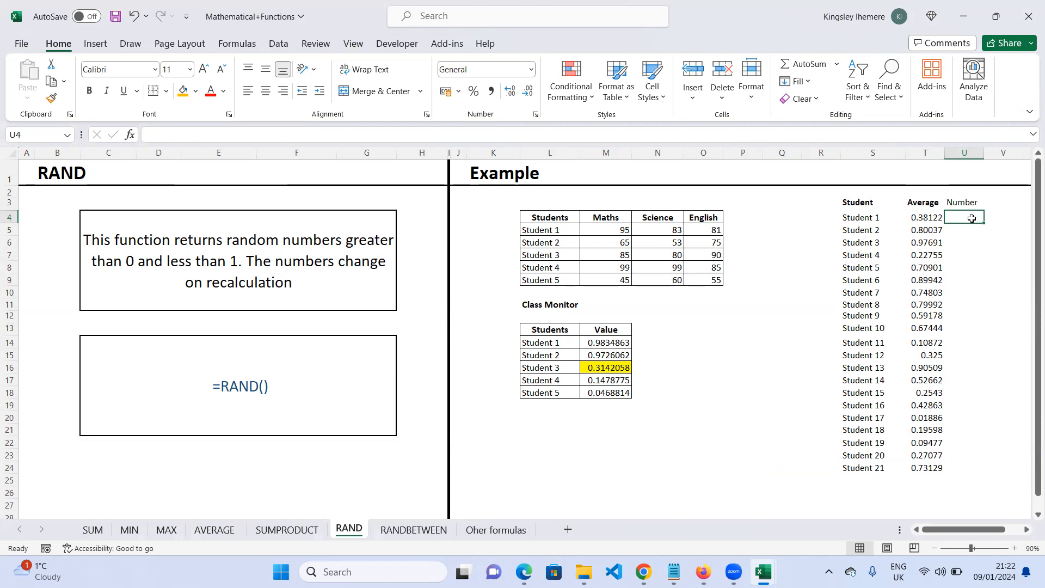
type("245")
key("BackSpace")
key("BackSpace")
key("BackSpace")
- Enter the formula =245 * RAND() in U4, removing the extra parenthesis
type("=")
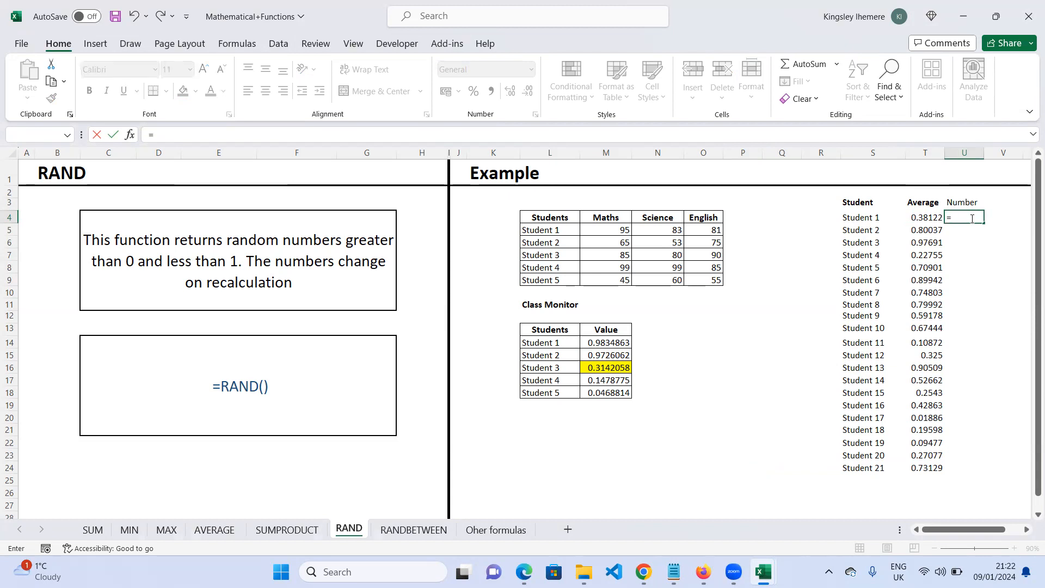
type("245 *")
type("rand")
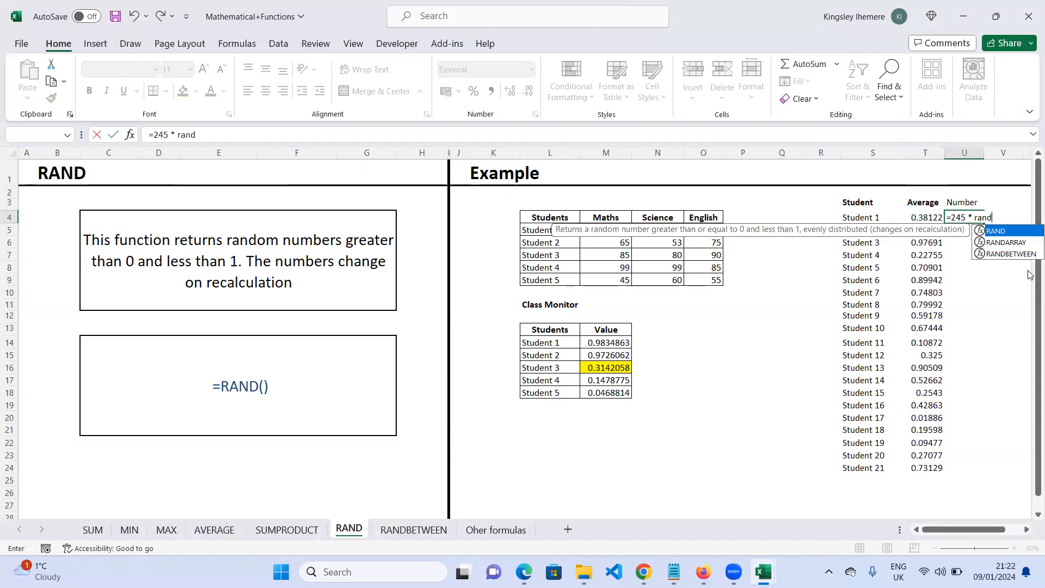
key("Tab")
type("(")
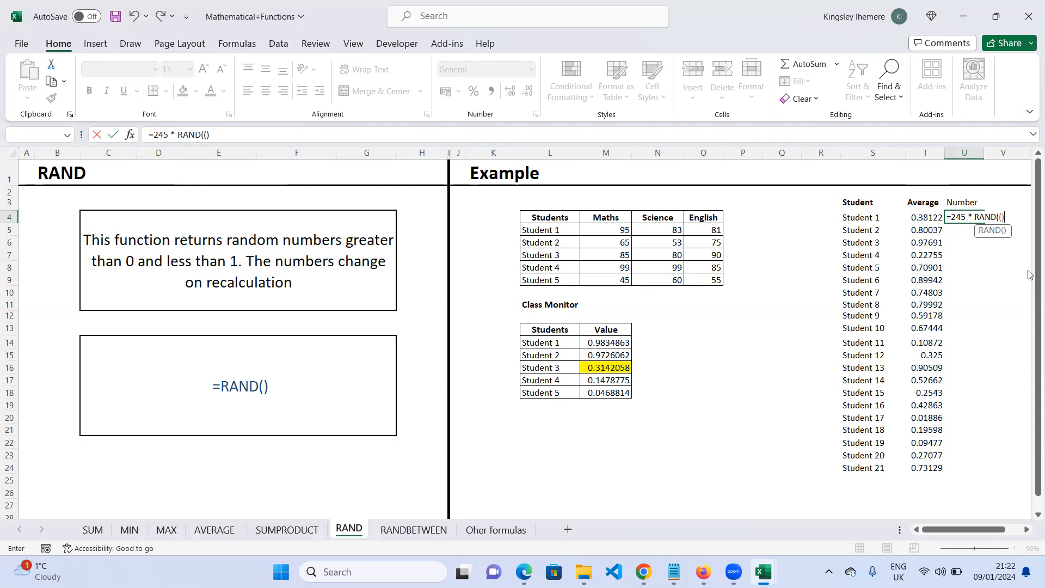
key("Return")
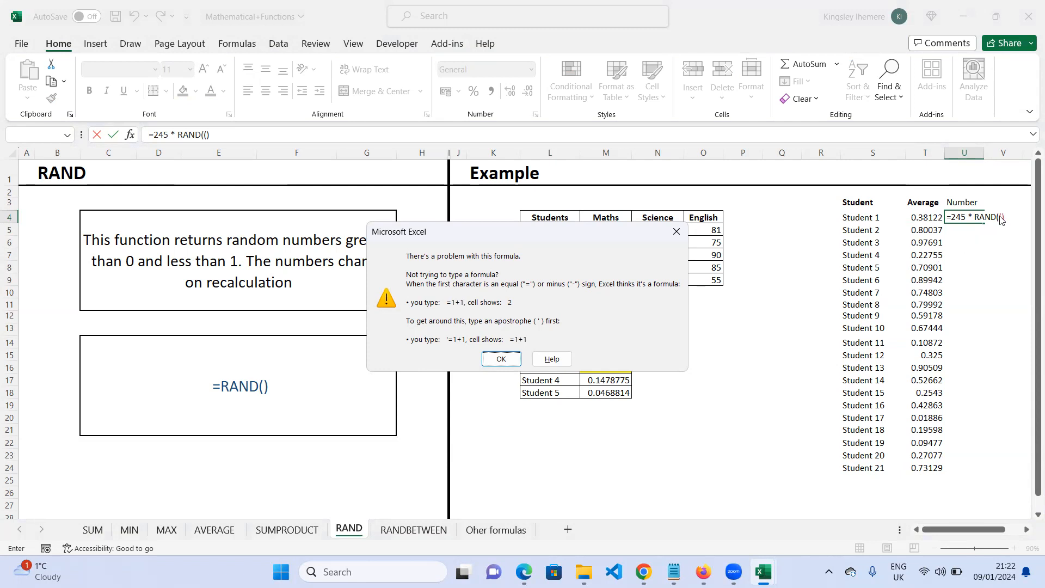
left_click(501, 359)
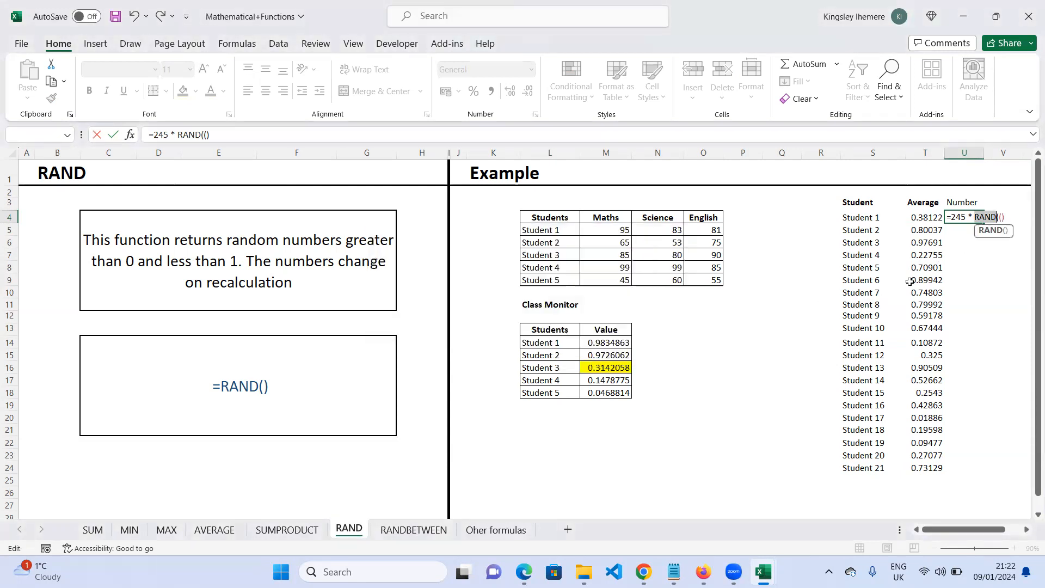
left_click(999, 216)
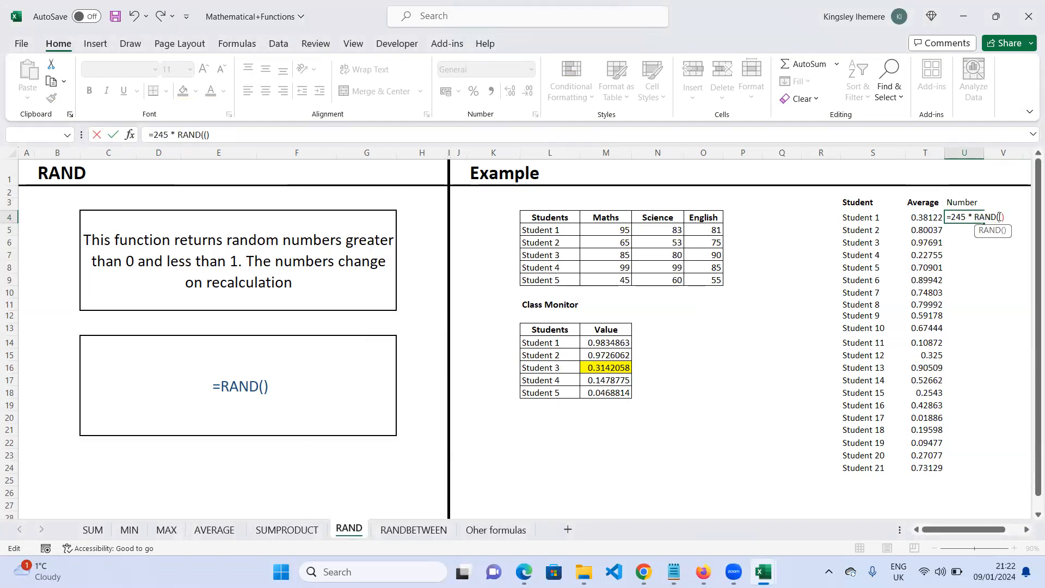
key("BackSpace")
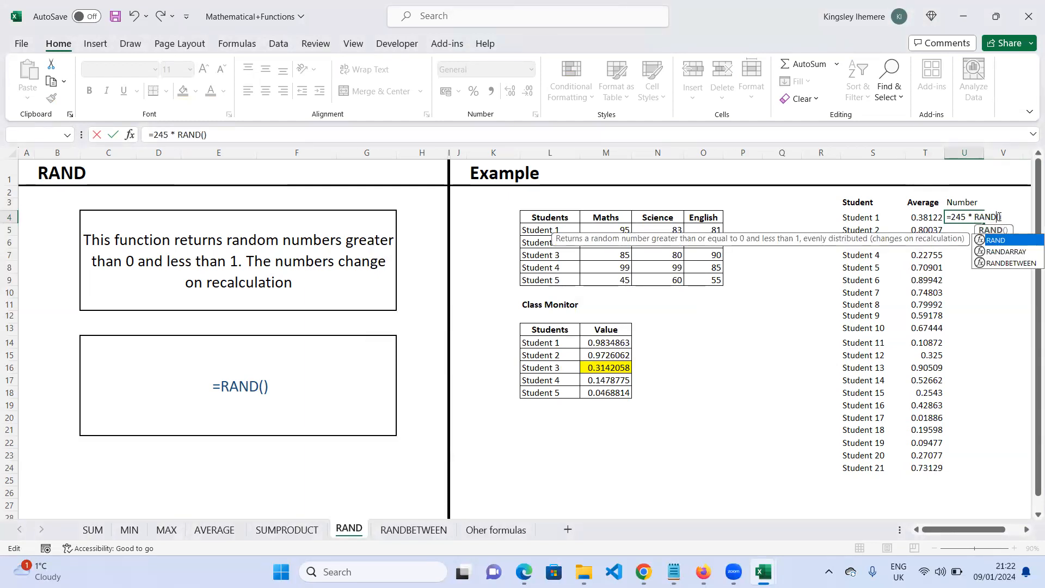
left_click(1002, 217)
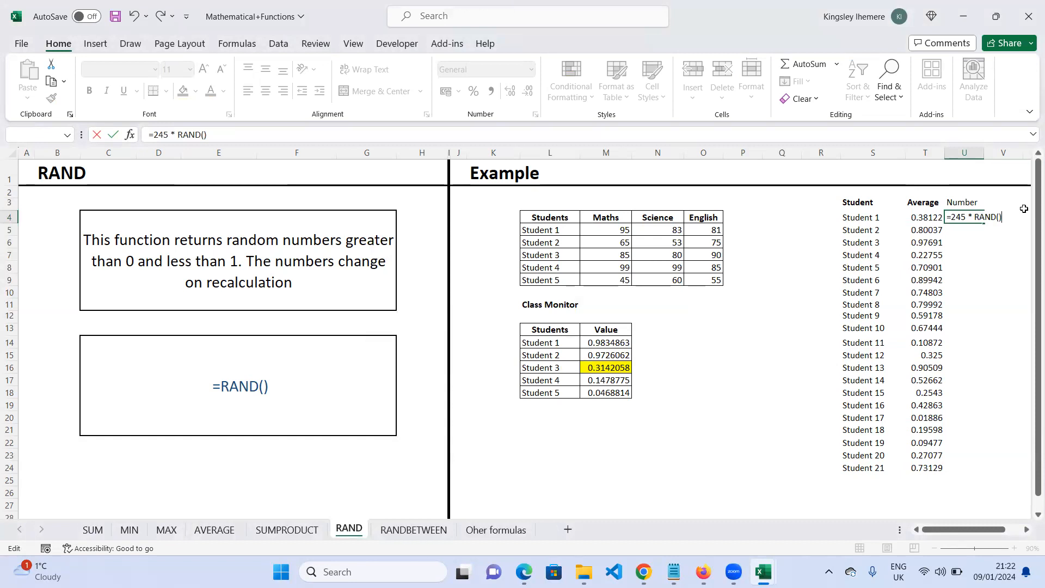
key("Return")
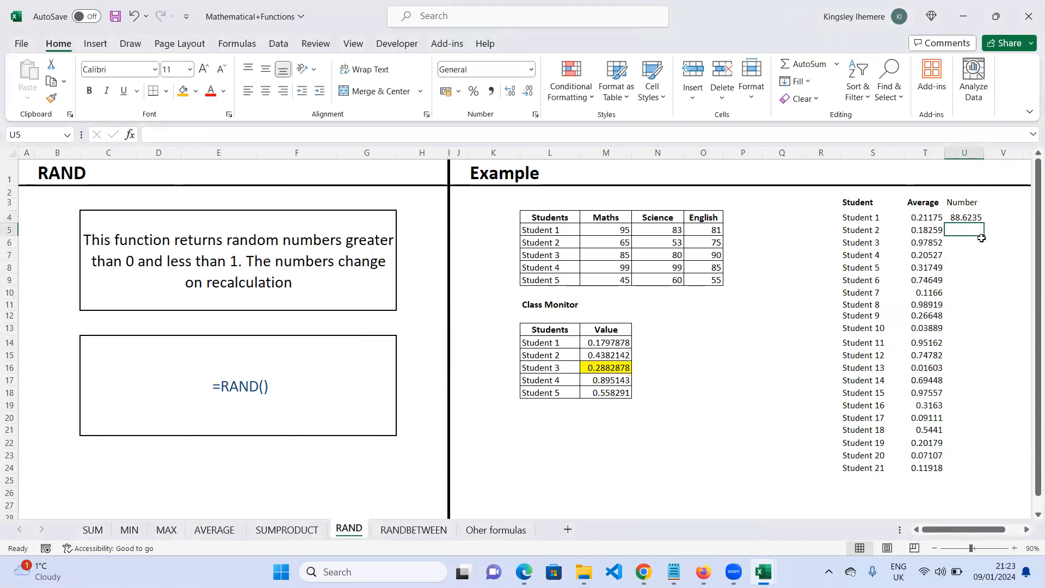
- Fill the =245 * RAND() formula from U4 down to U24
left_click(970, 216)
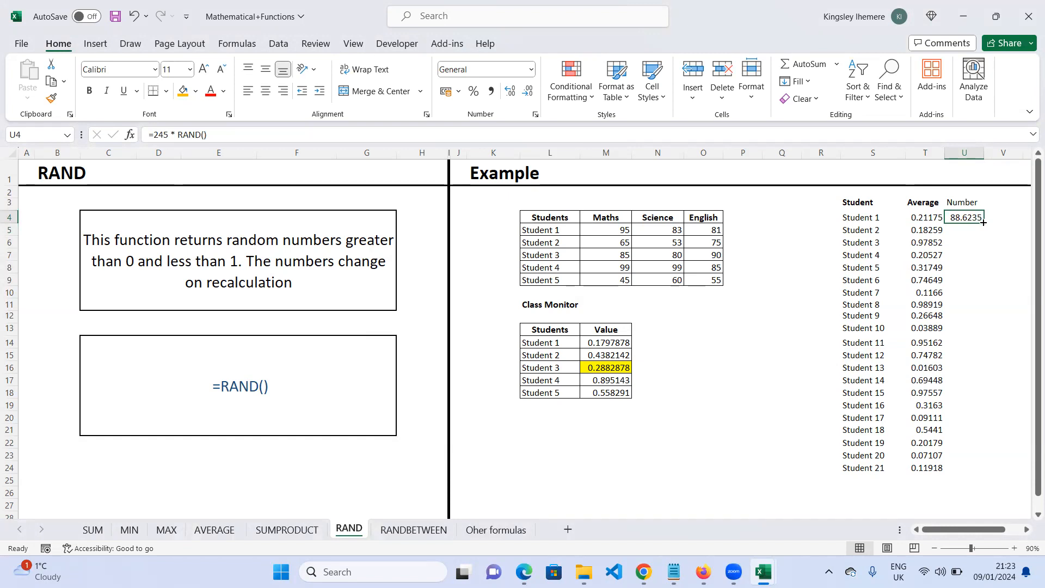
double_click(983, 223)
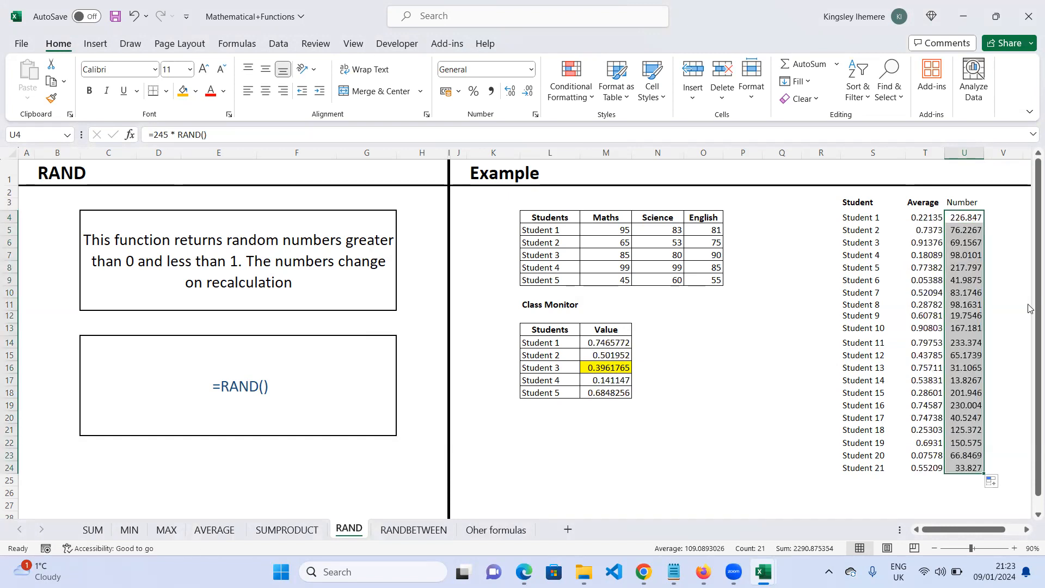
left_click(1017, 218)
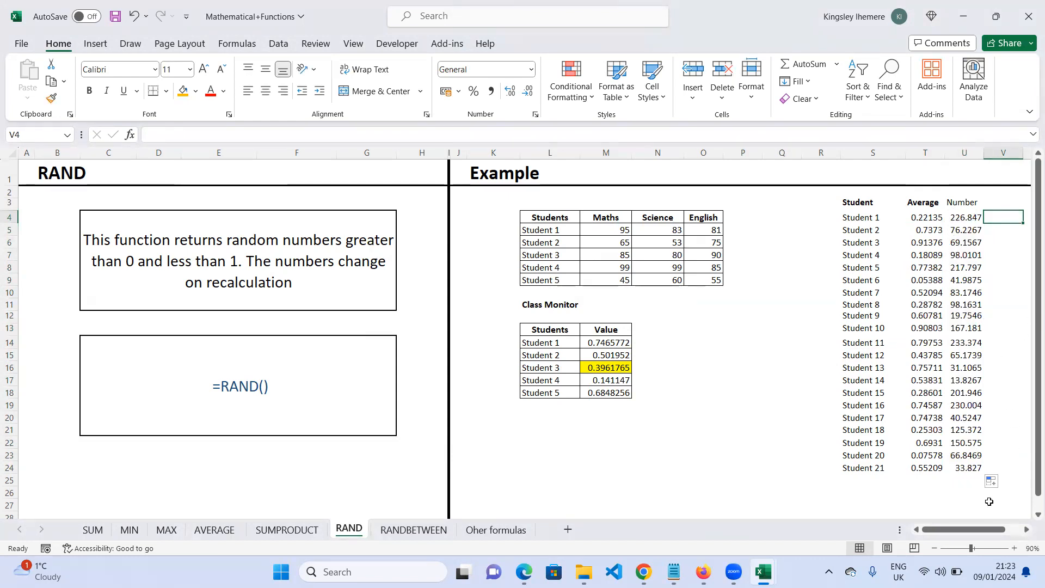
left_click_drag(963, 218, 982, 469)
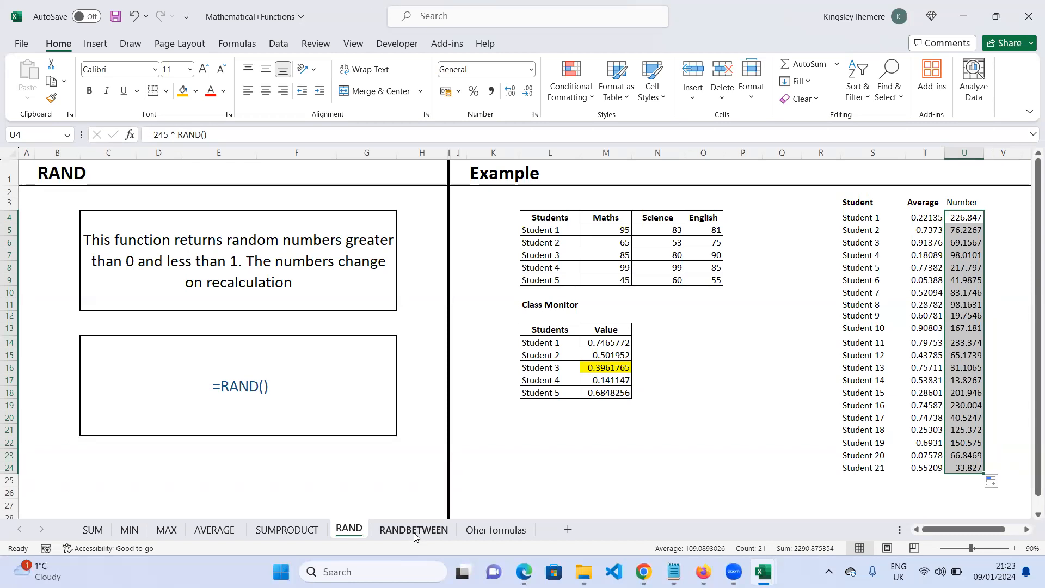
- Enter =RANDBETWEEN(5,12) in V4
left_click(1025, 529)
left_click(1025, 529)
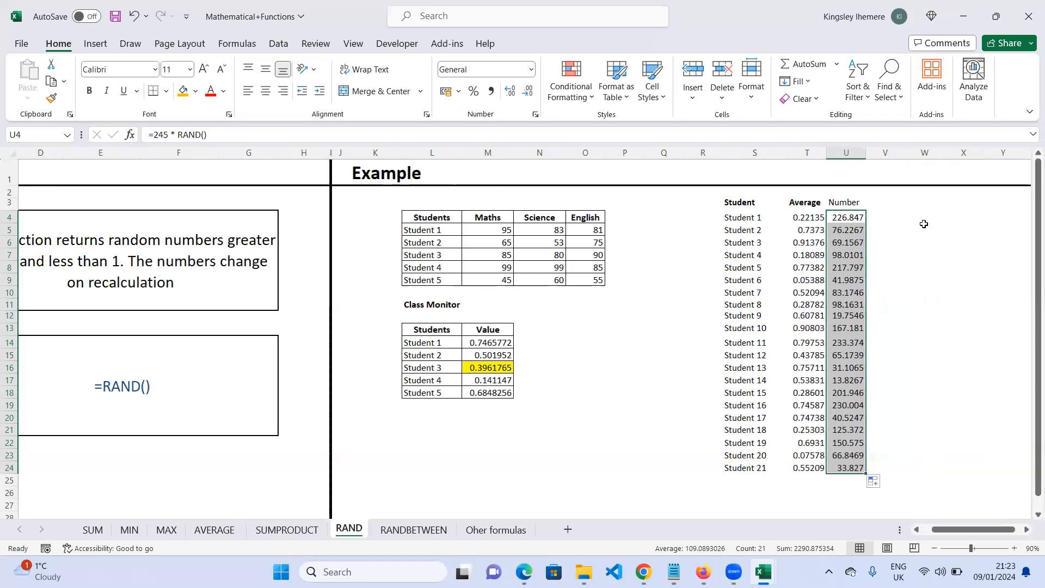
left_click(894, 216)
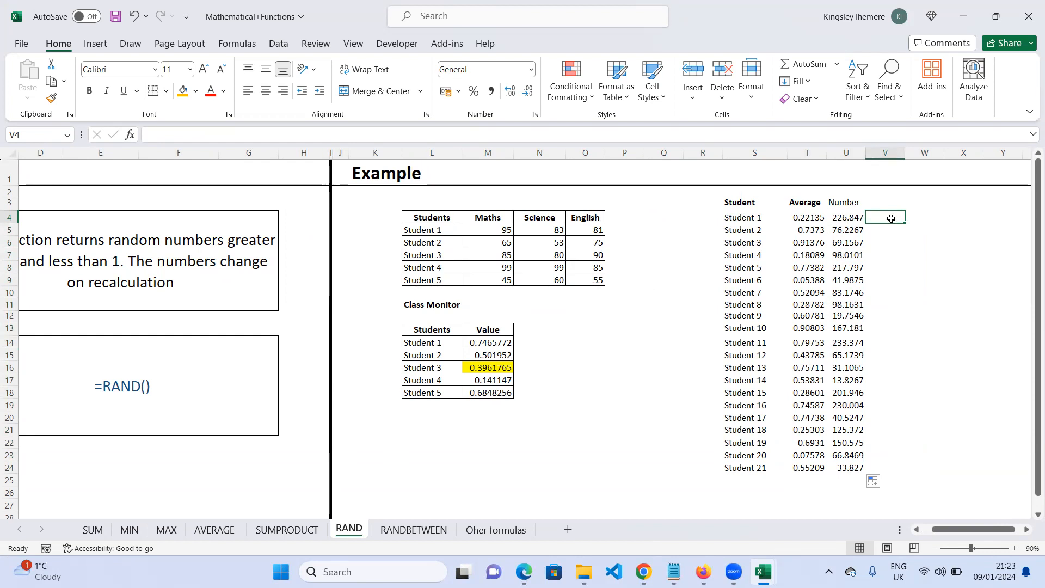
type("=r")
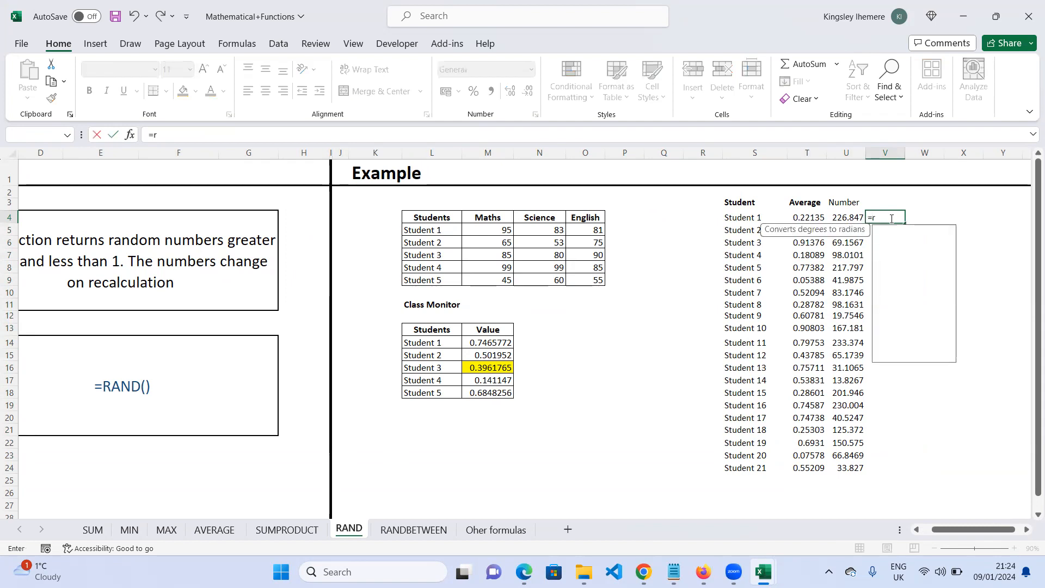
type("and")
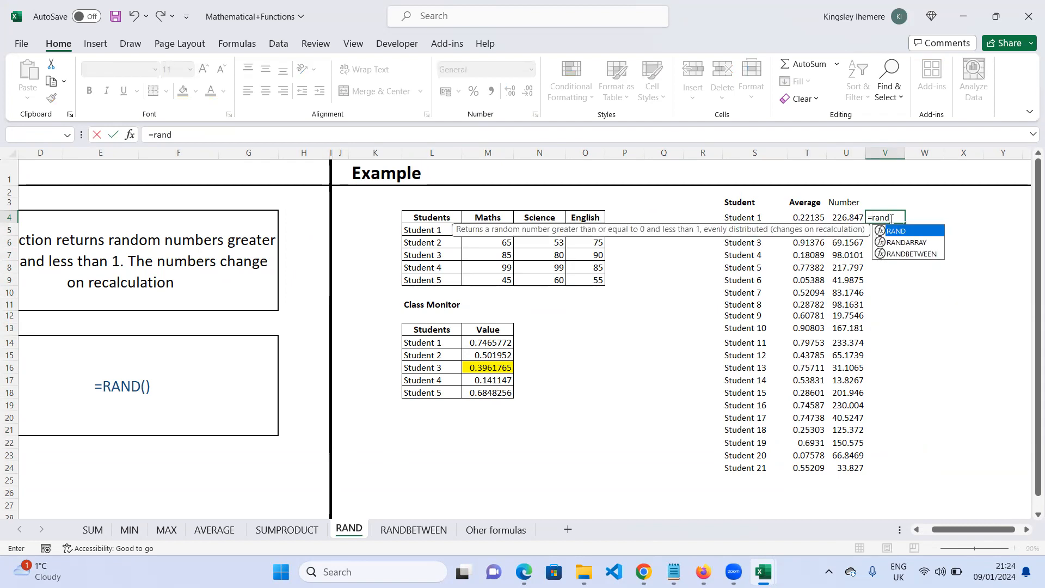
key("Down")
key("Down")
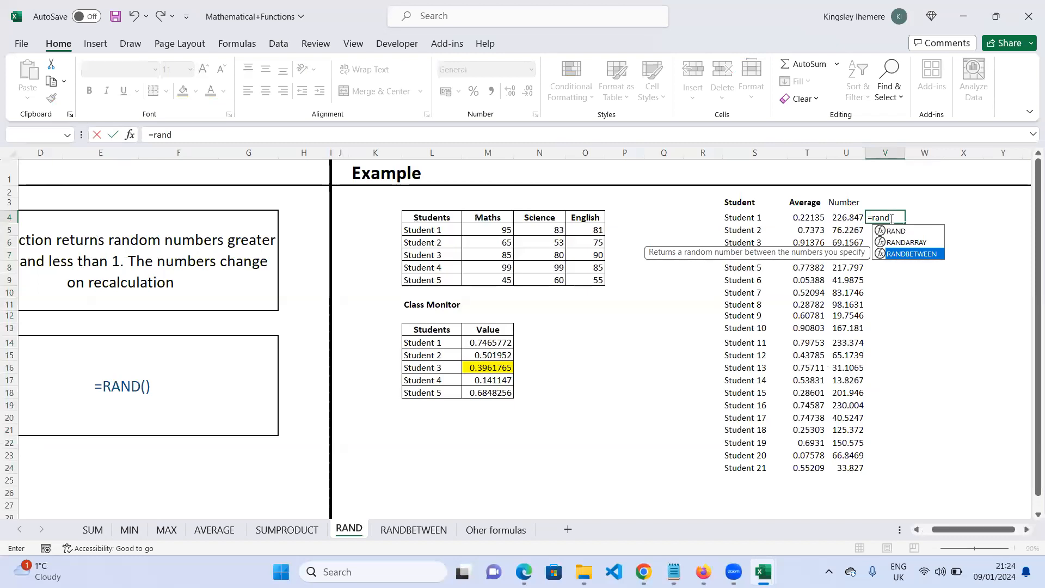
key("Tab")
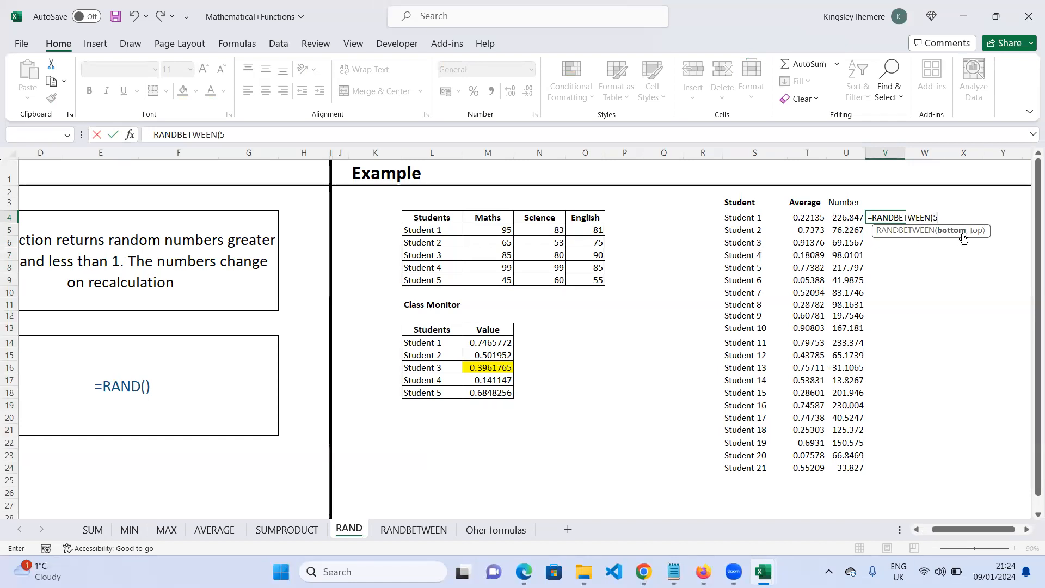
type(",")
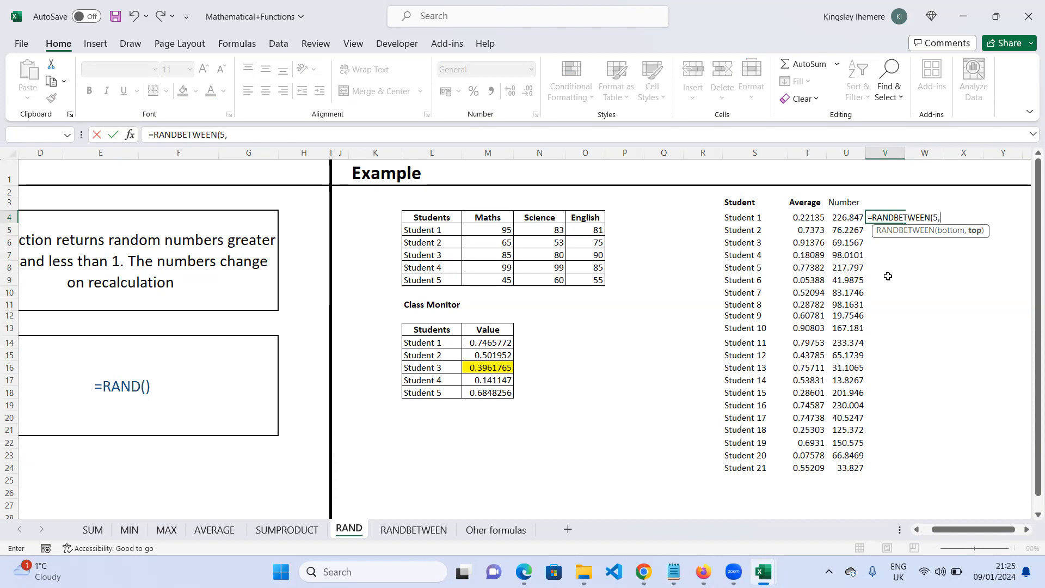
type("2)")
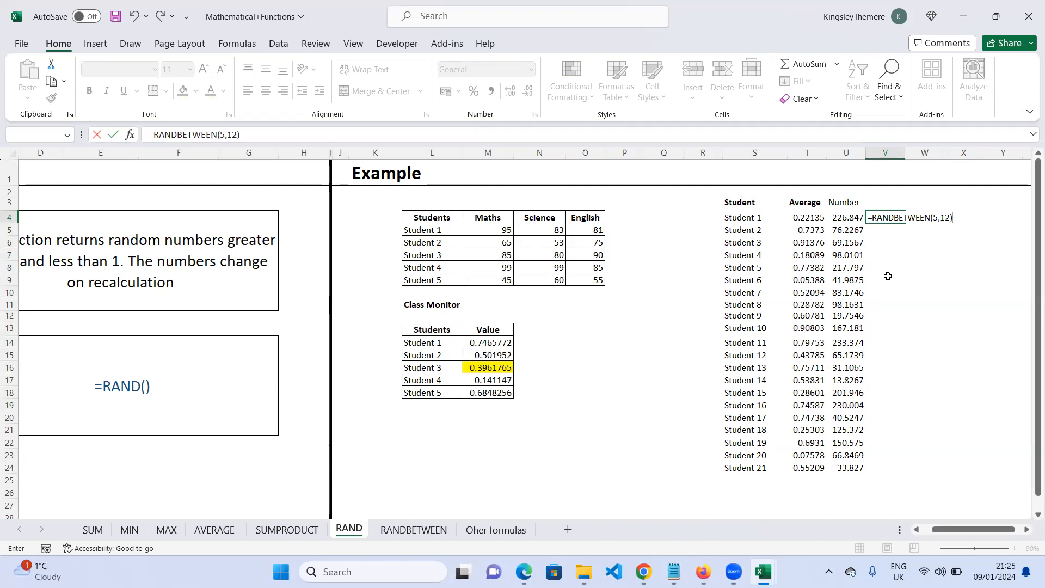
key("Return")
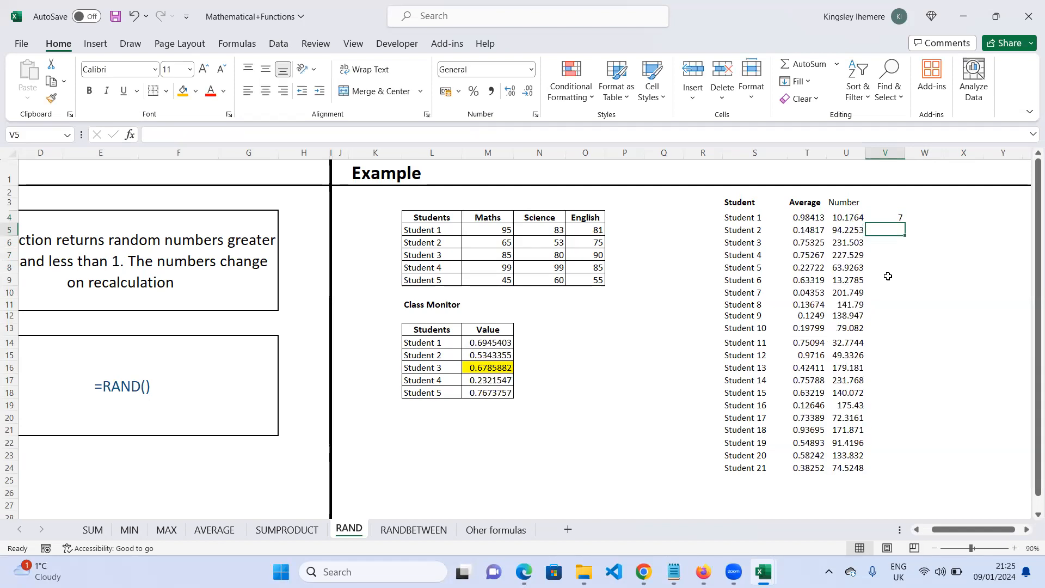
- Fill the RANDBETWEEN formula from V4 down to V24
left_click(900, 217)
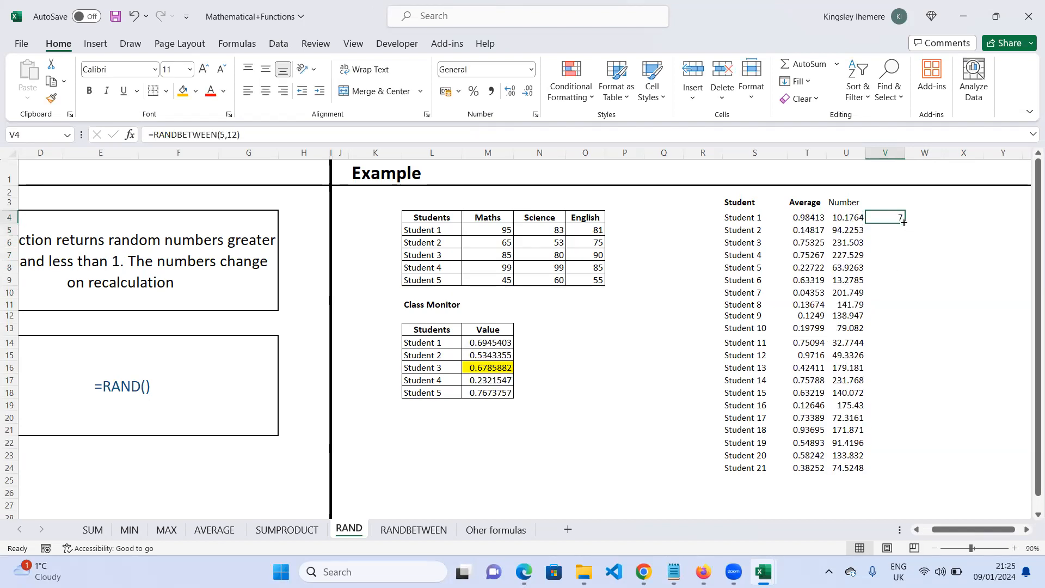
left_click_drag(903, 223, 908, 470)
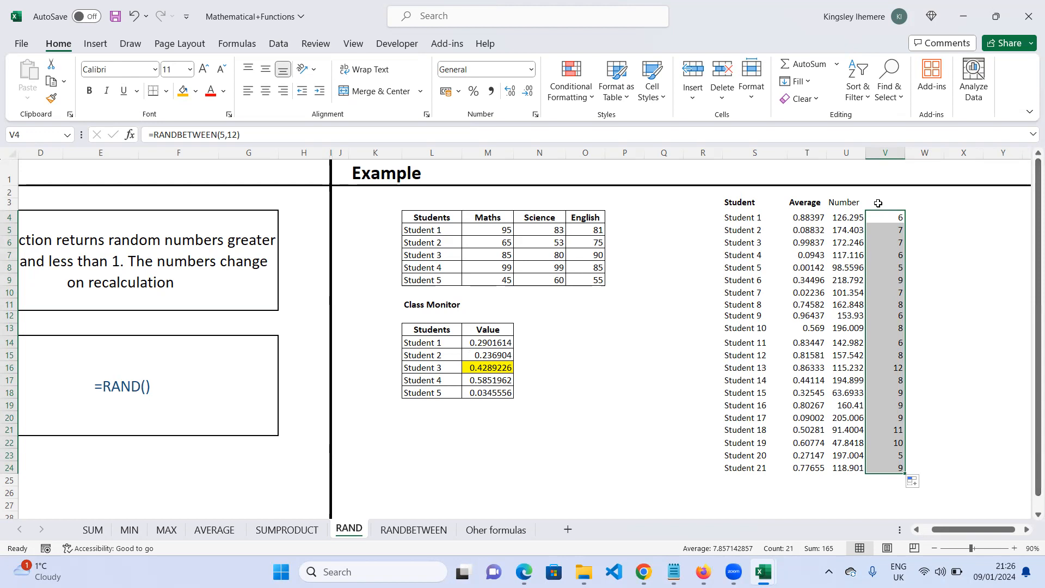
left_click(893, 229)
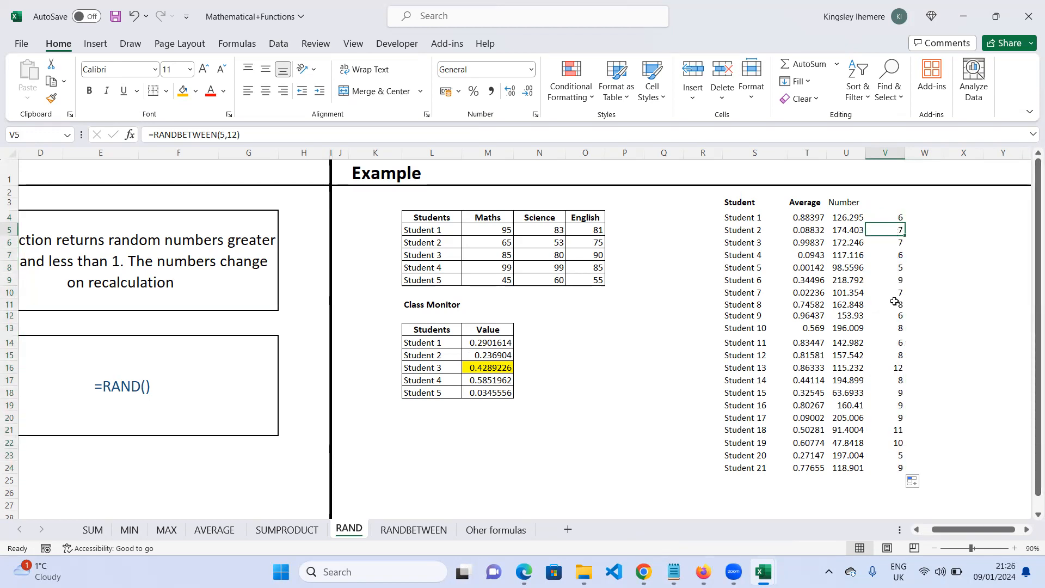
left_click(854, 221)
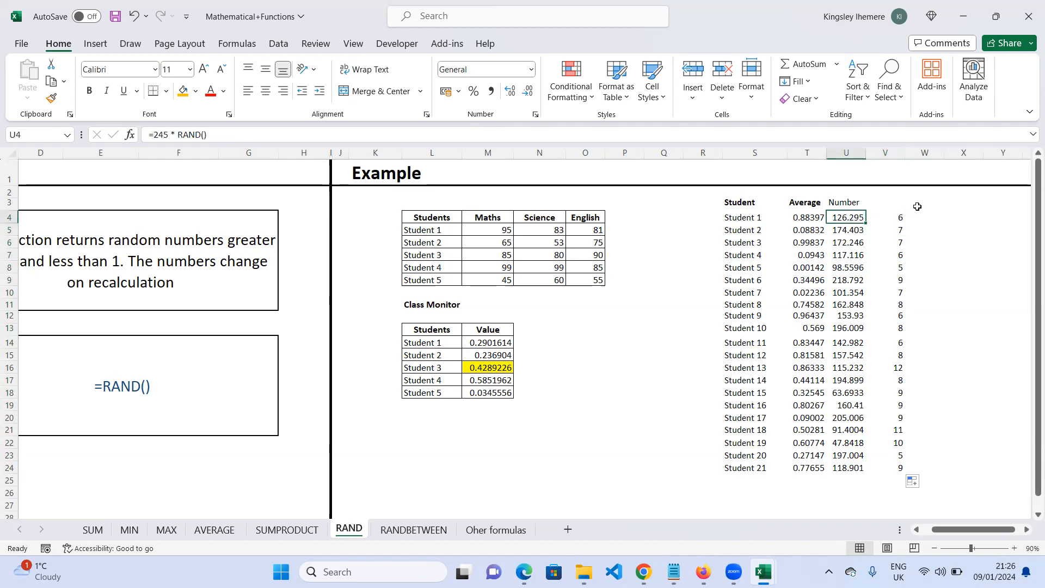
- Add the heading New Number in W3
left_click(919, 206)
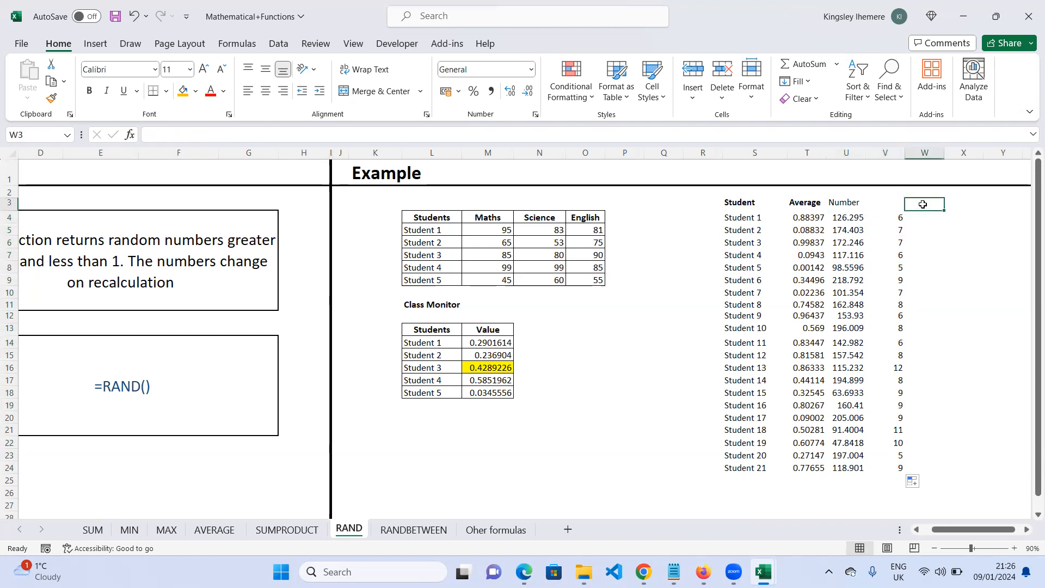
type("New Number")
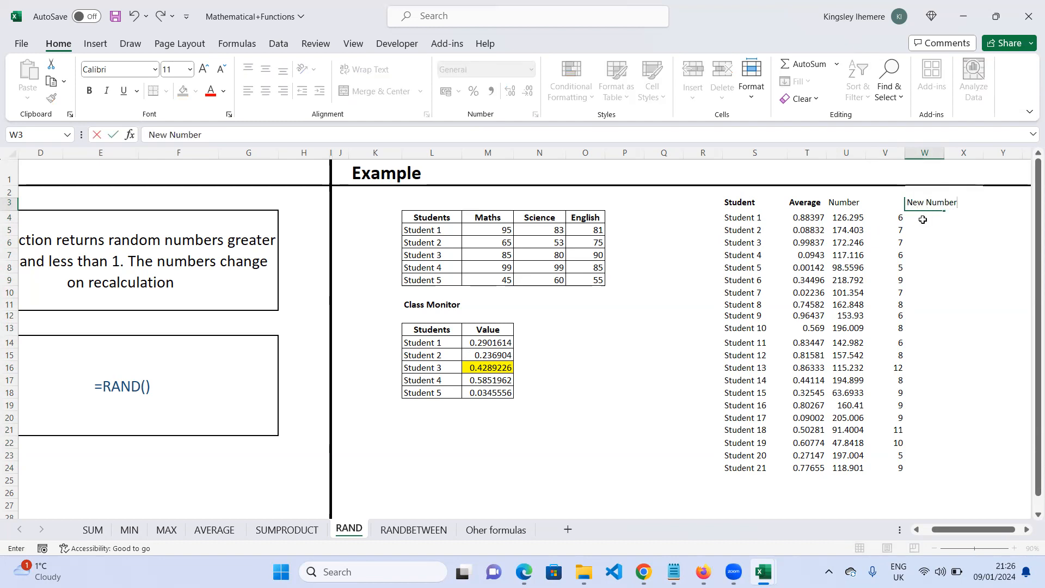
left_click(923, 219)
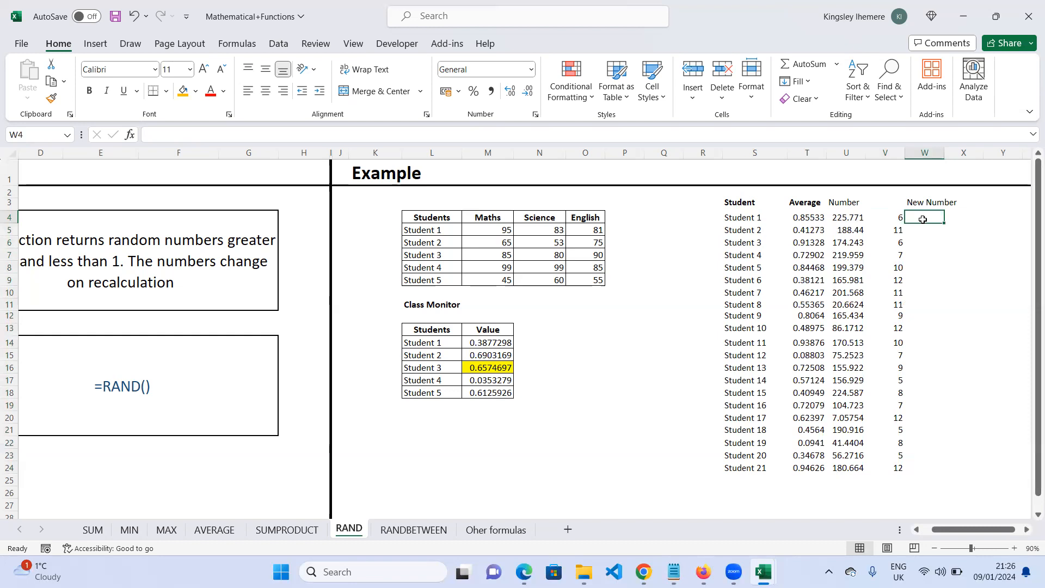
- Enter the formula =U4*V4 in W4 and fill it down to W24
type("=")
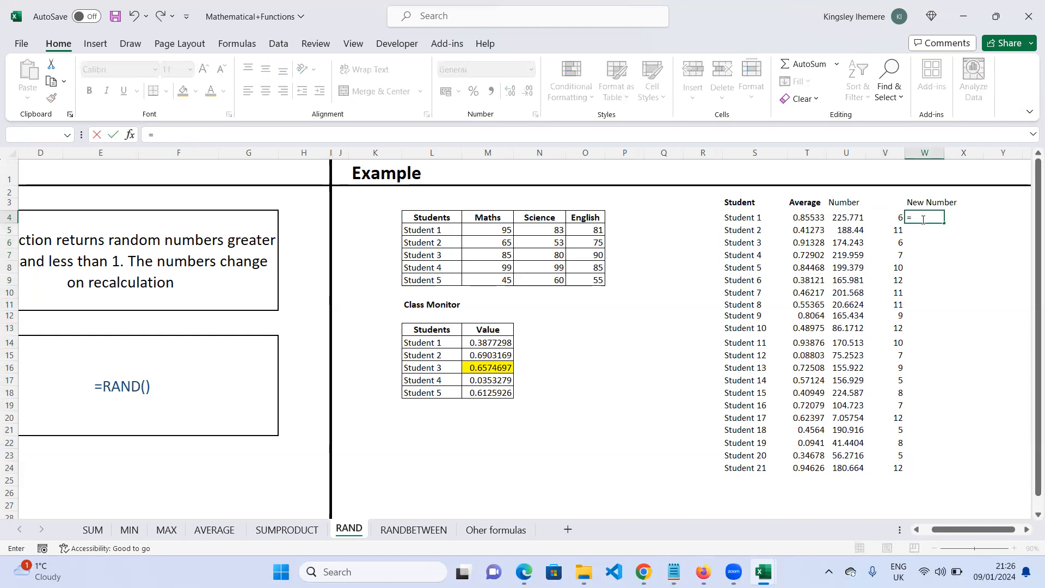
type("mu")
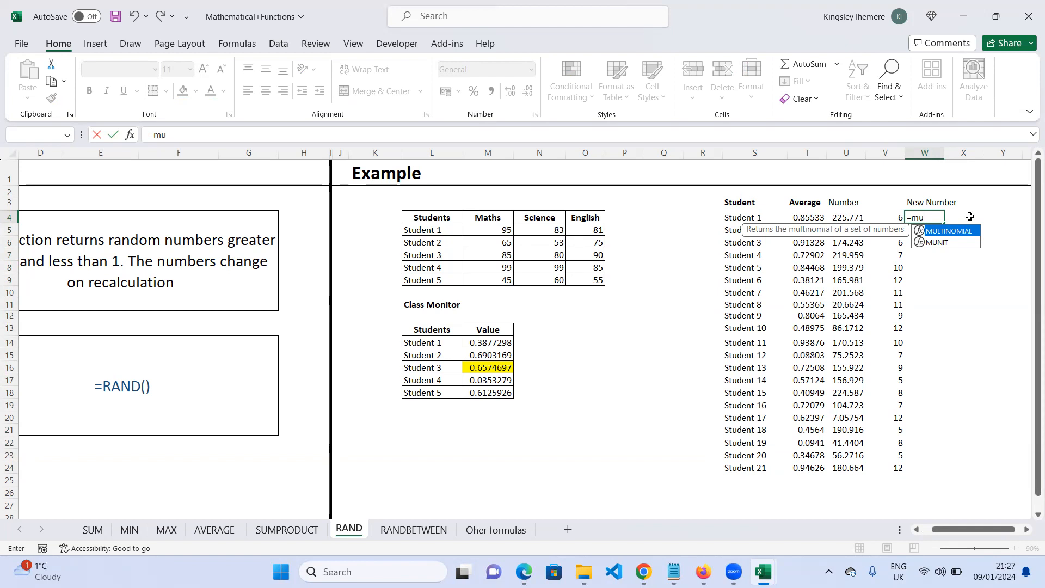
key("BackSpace")
key("BackSpace")
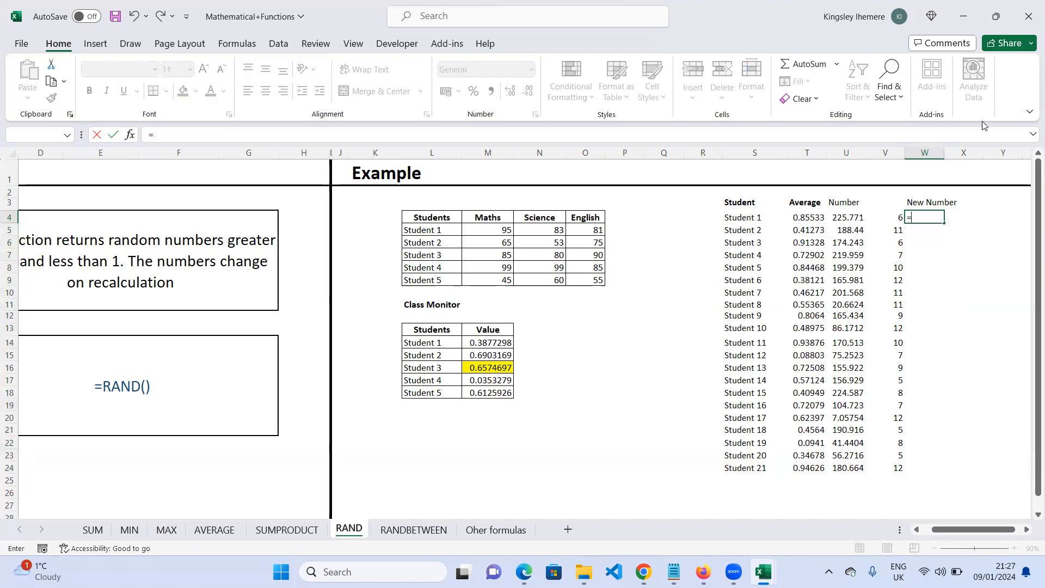
left_click(859, 215)
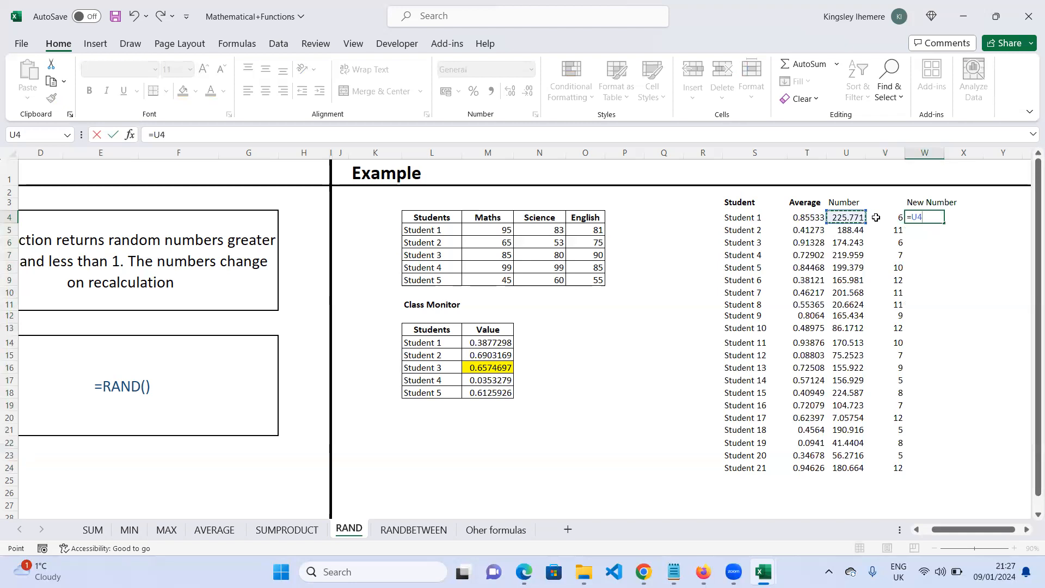
type("*")
left_click(892, 217)
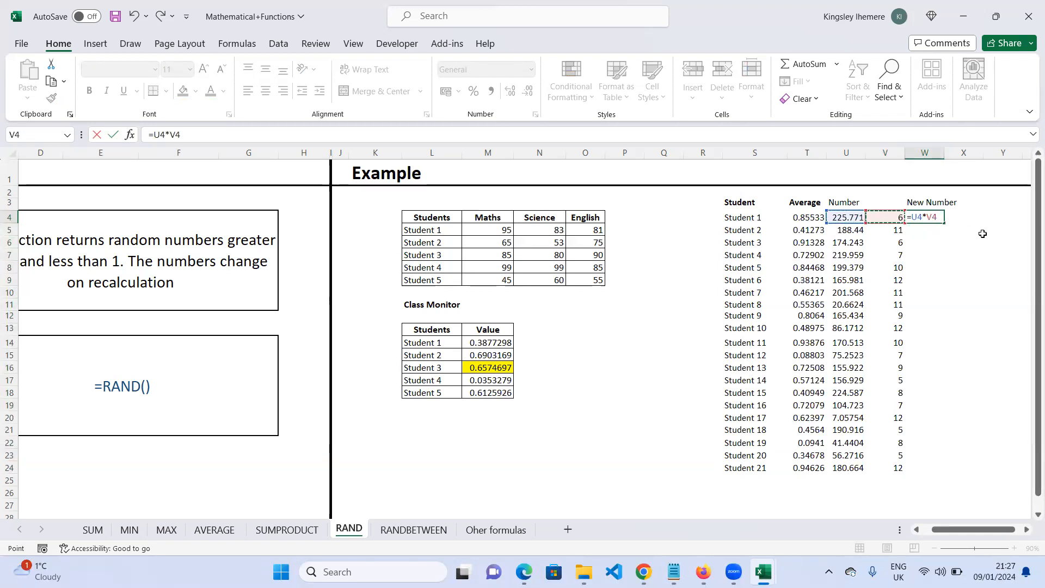
key("Return")
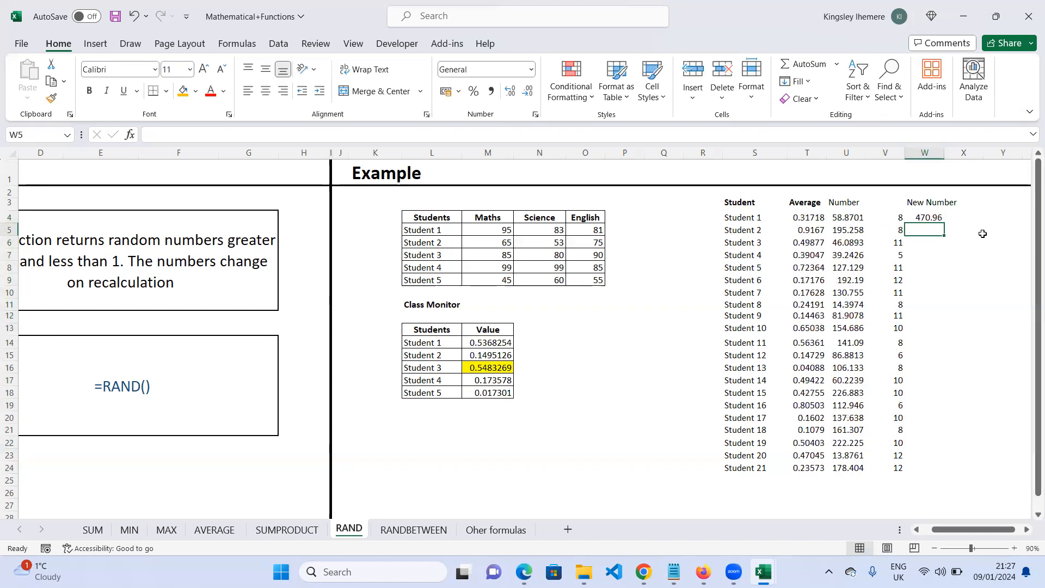
left_click(934, 218)
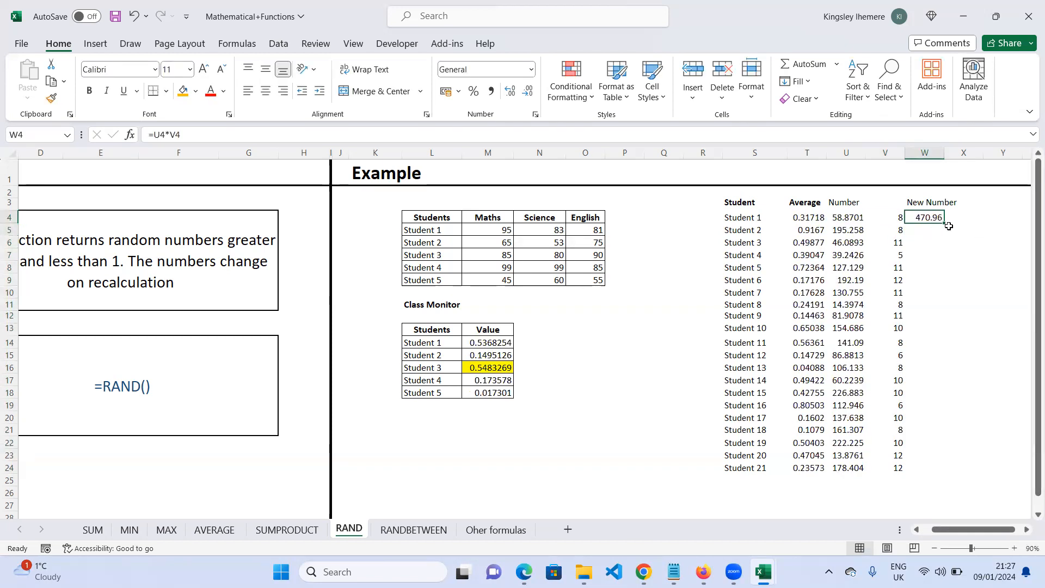
double_click(945, 223)
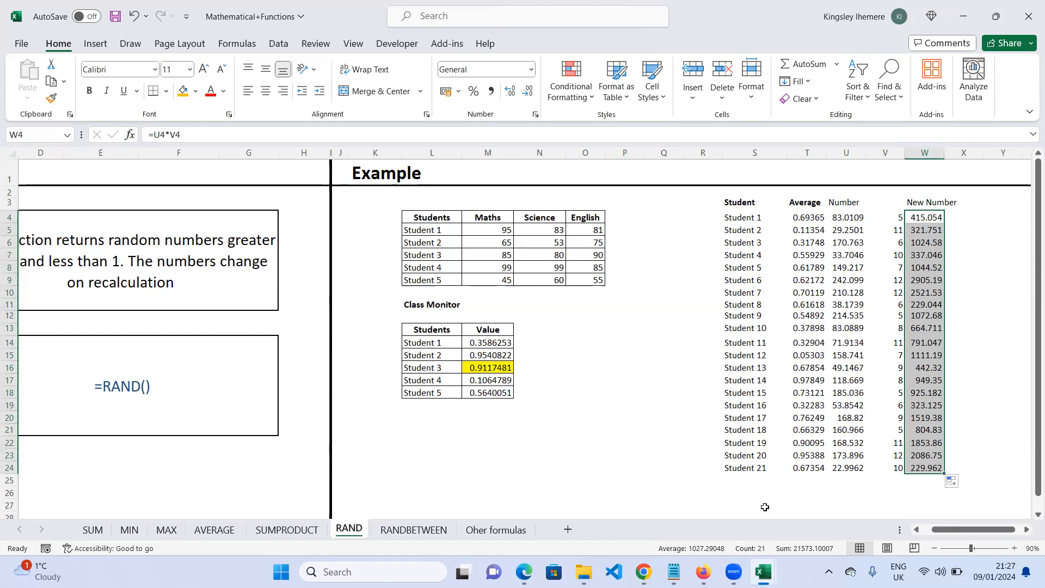
- Correct the last sheet's name to Other formulas
left_click(481, 530)
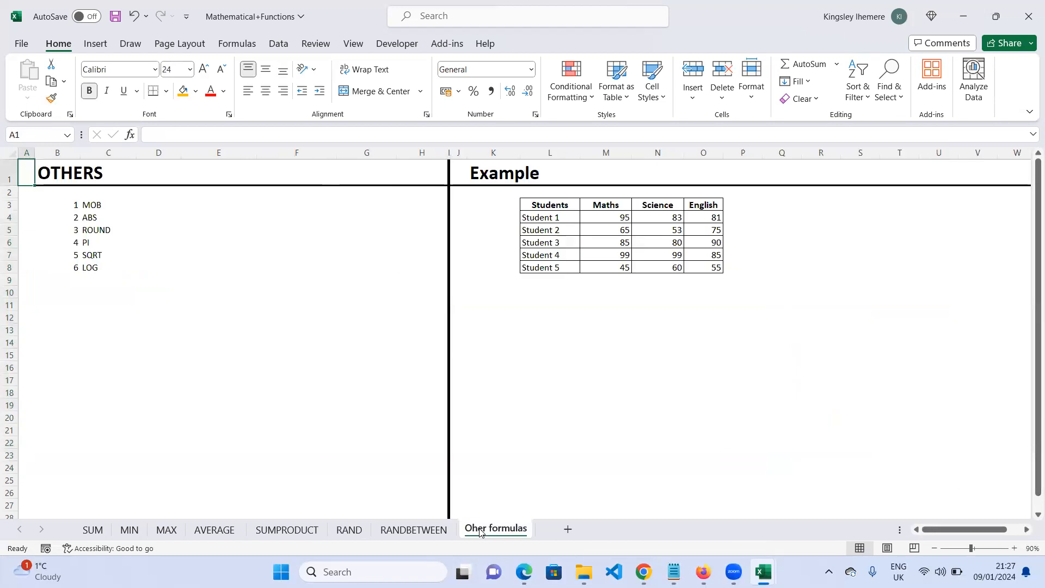
right_click(481, 531)
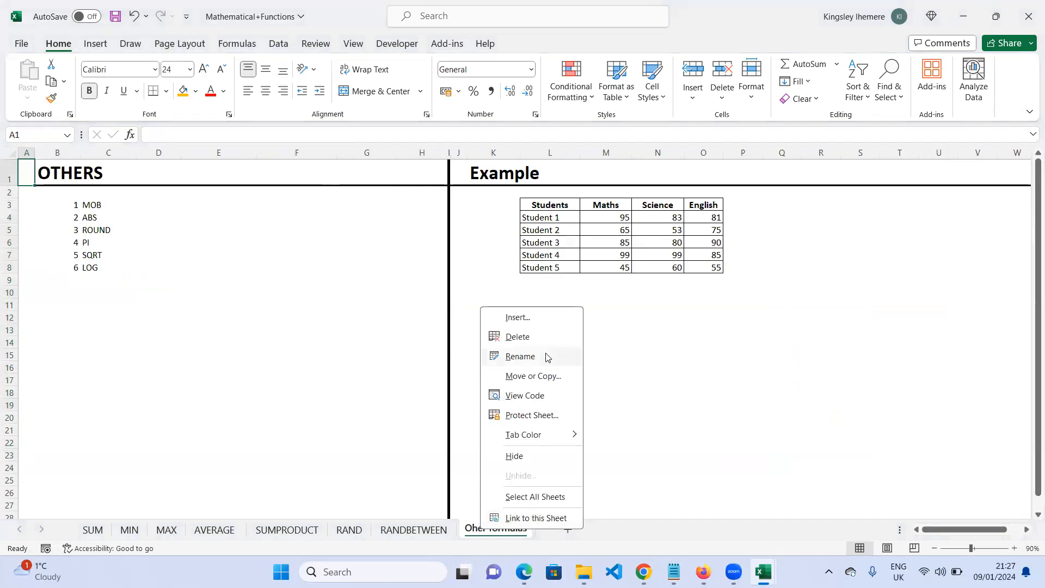
left_click(521, 357)
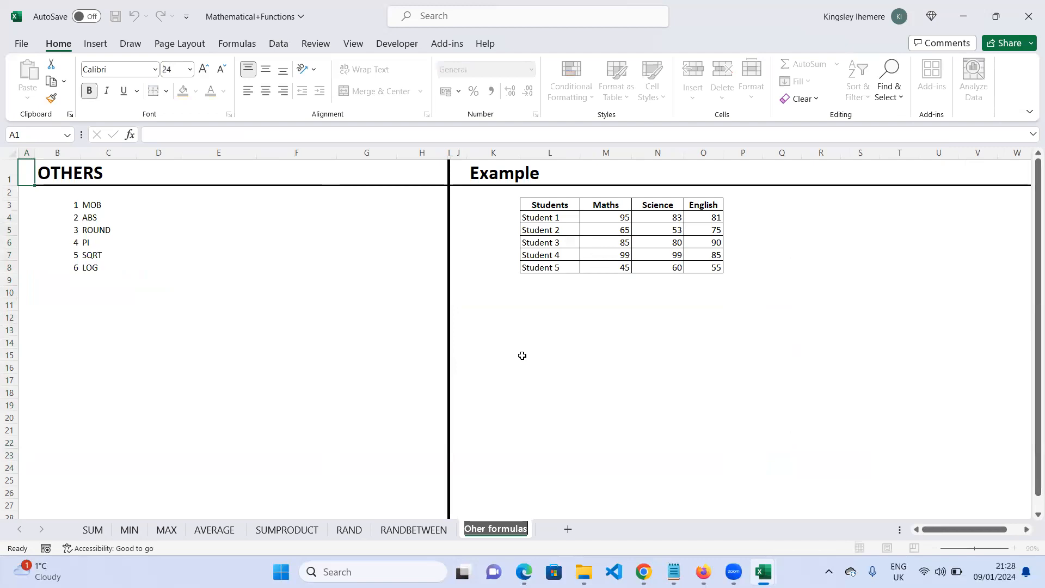
left_click(482, 531)
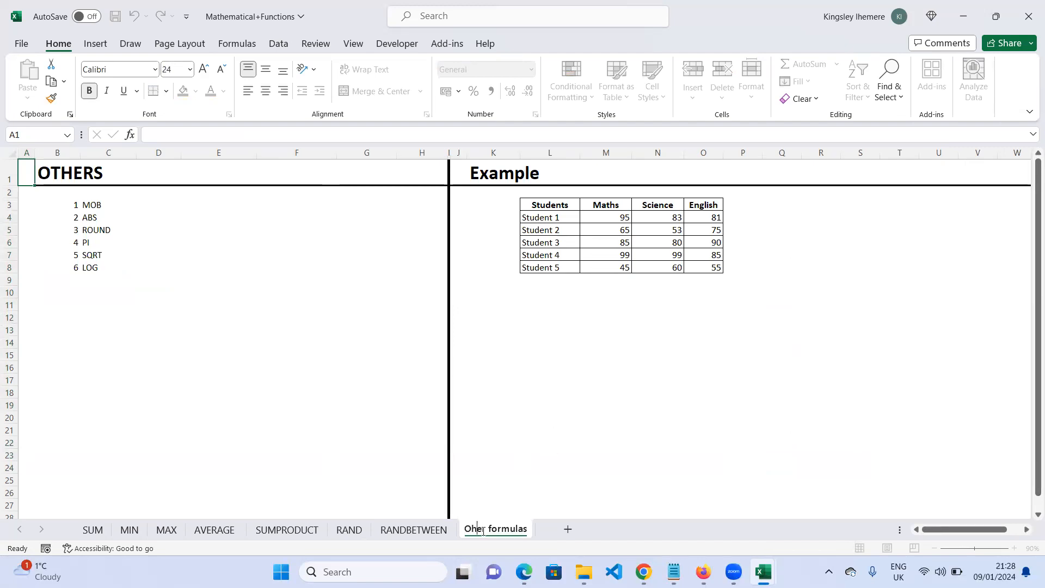
type("t")
left_click(568, 469)
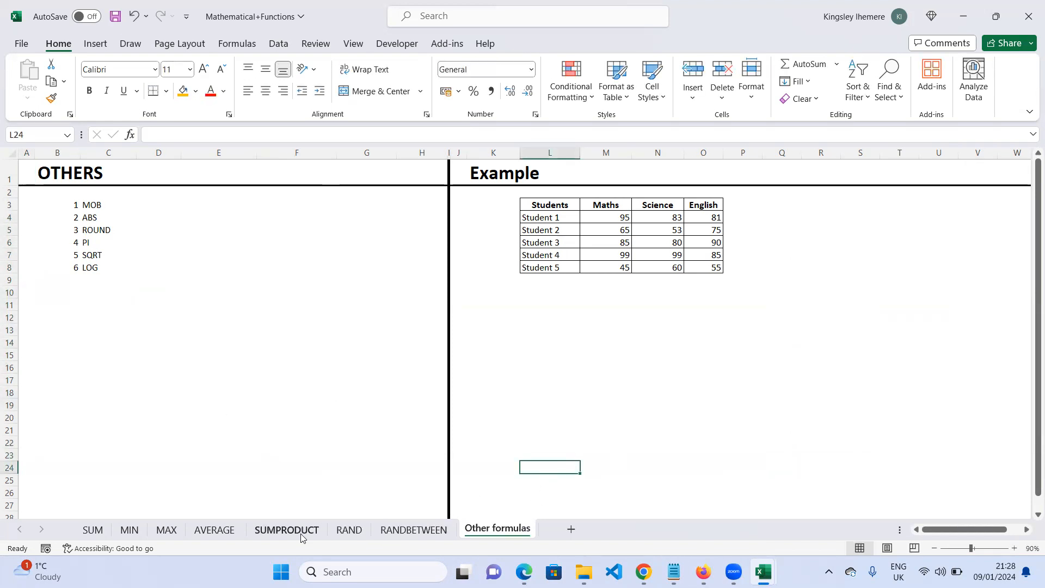
- Browse the SUMPRODUCT, MAX, AVERAGE and MIN sheets, returning to the RAND sheet
left_click(276, 531)
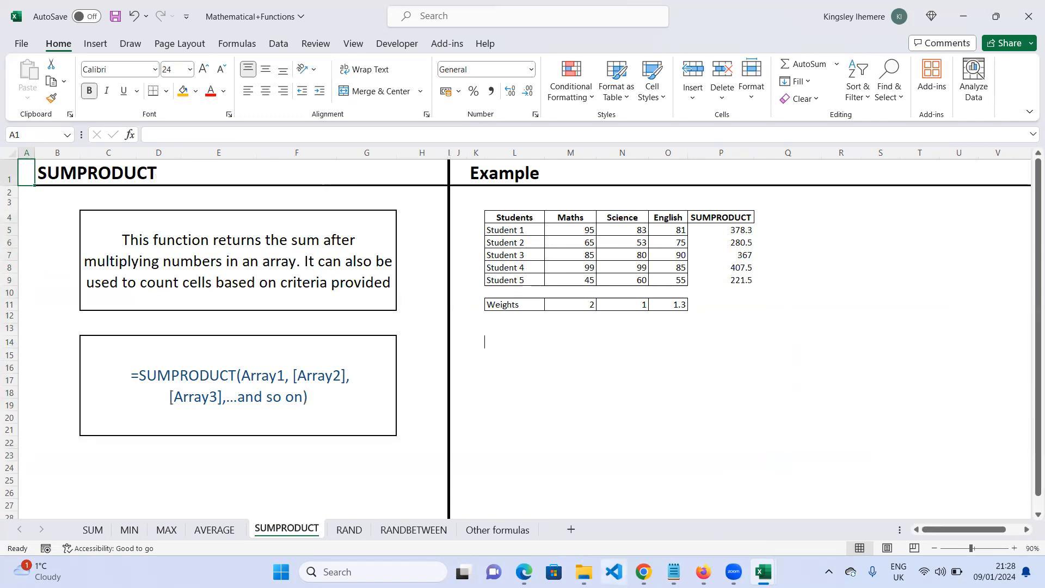
left_click(165, 531)
left_click(214, 531)
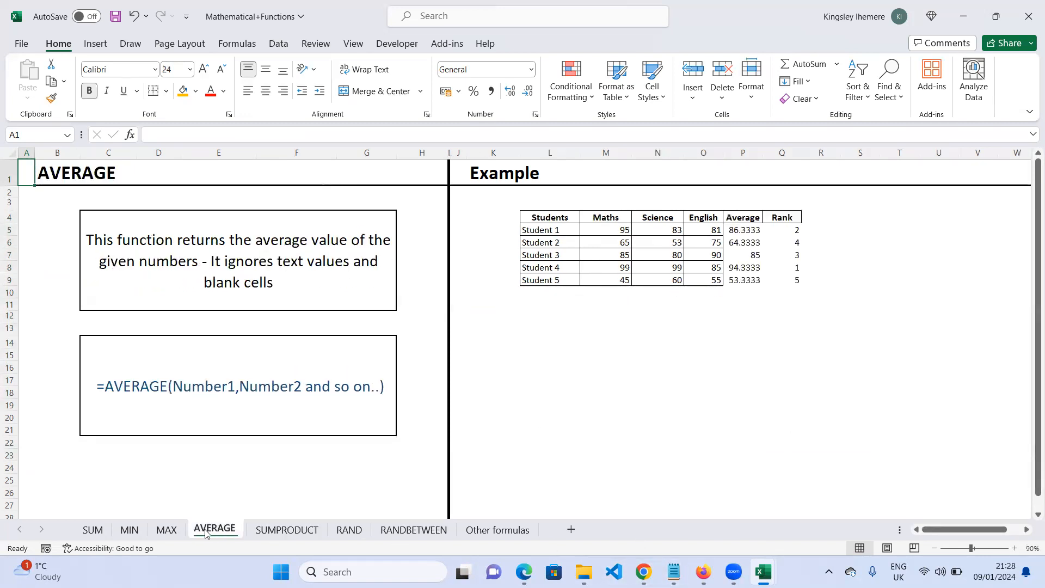
left_click(129, 529)
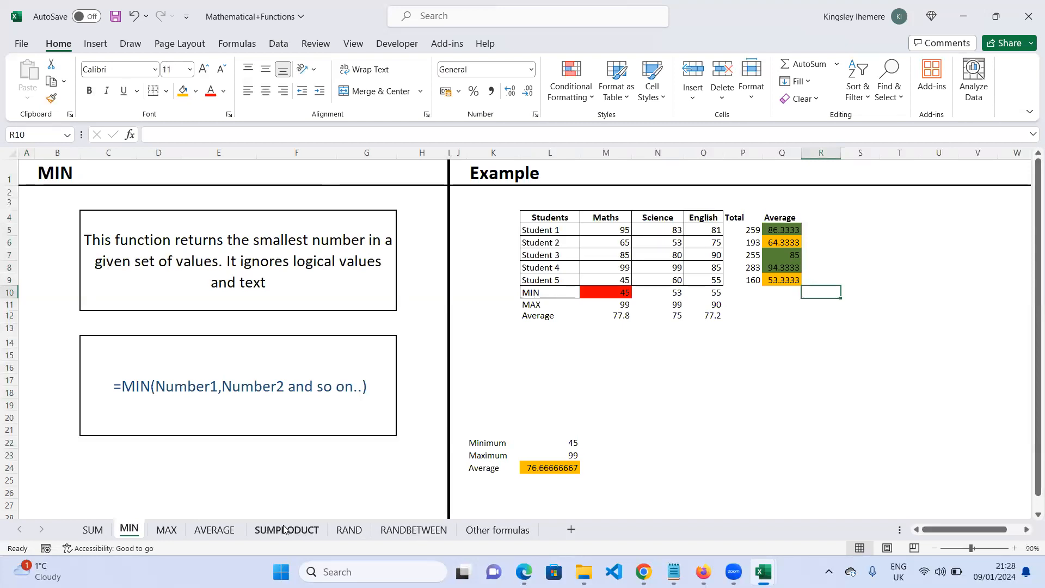
left_click(349, 530)
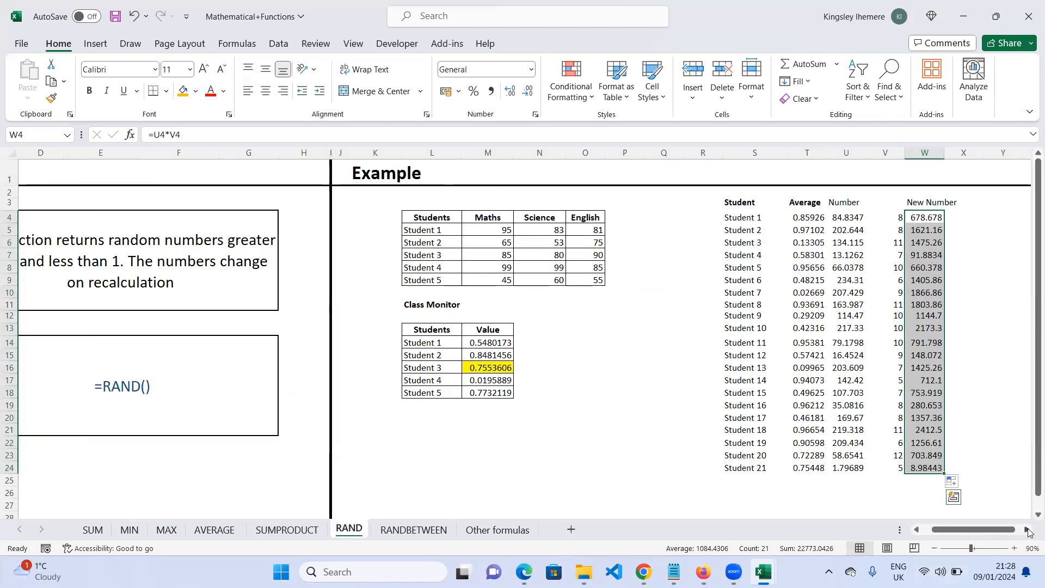
- Enter =SUMPRODUCT(T4:T24,U4:U24) in X4, multiplying the Average and Number columns
scroll(748, 255, "right", 2)
left_click(870, 202)
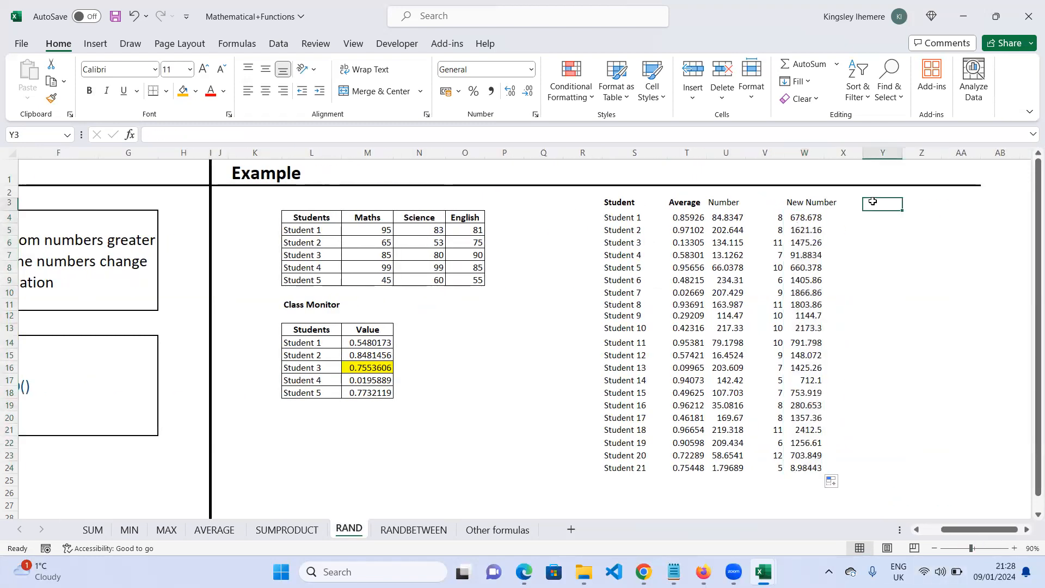
left_click(869, 216)
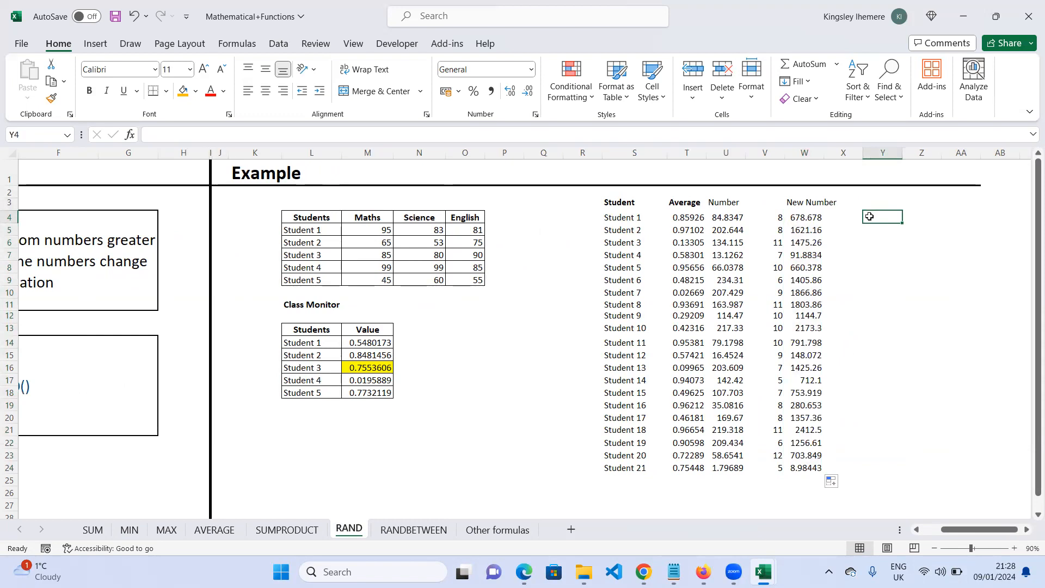
left_click(852, 218)
type("=")
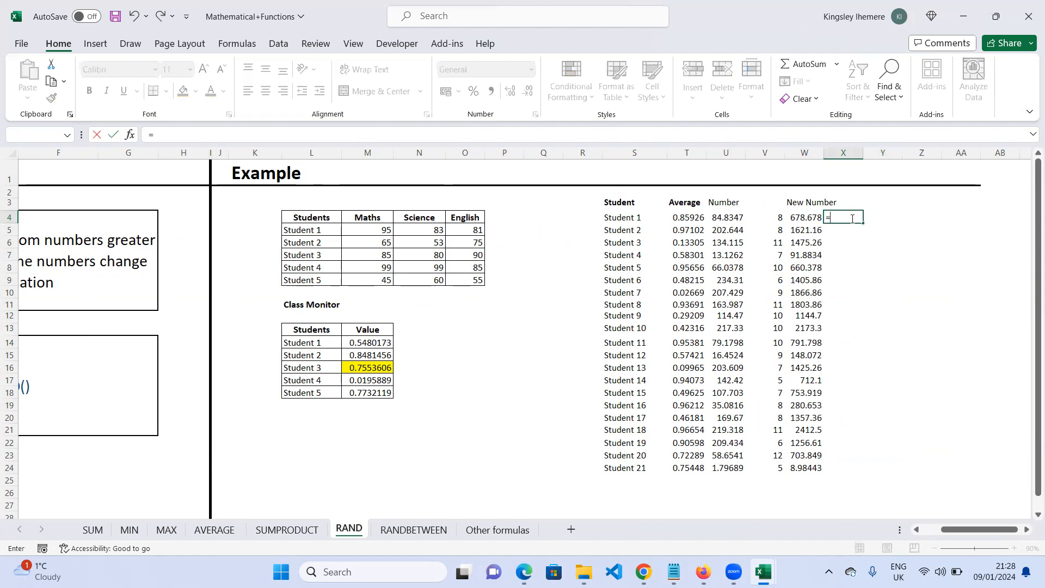
type("sum")
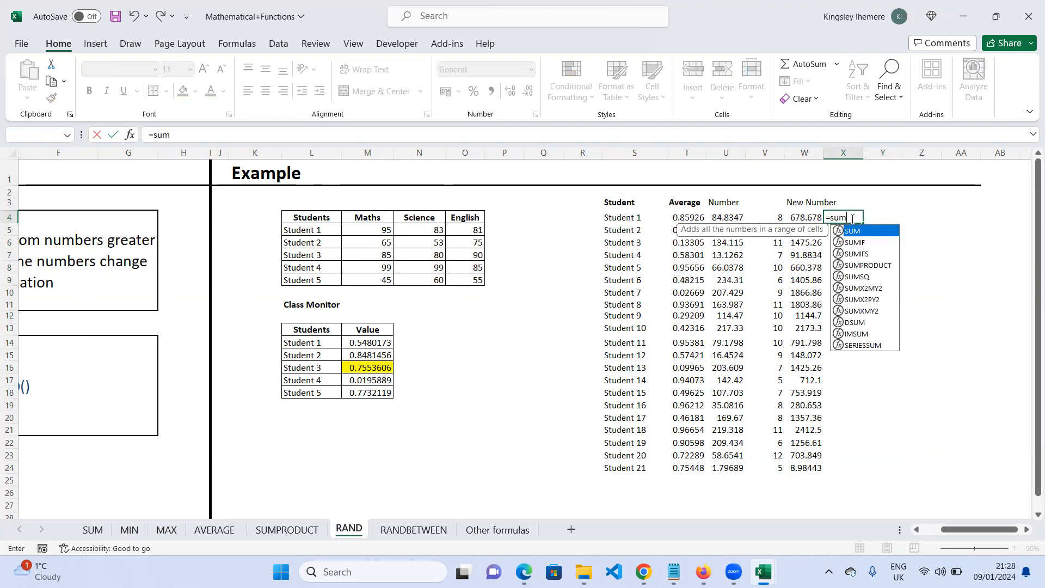
key("Down")
key("Down")
key("Down")
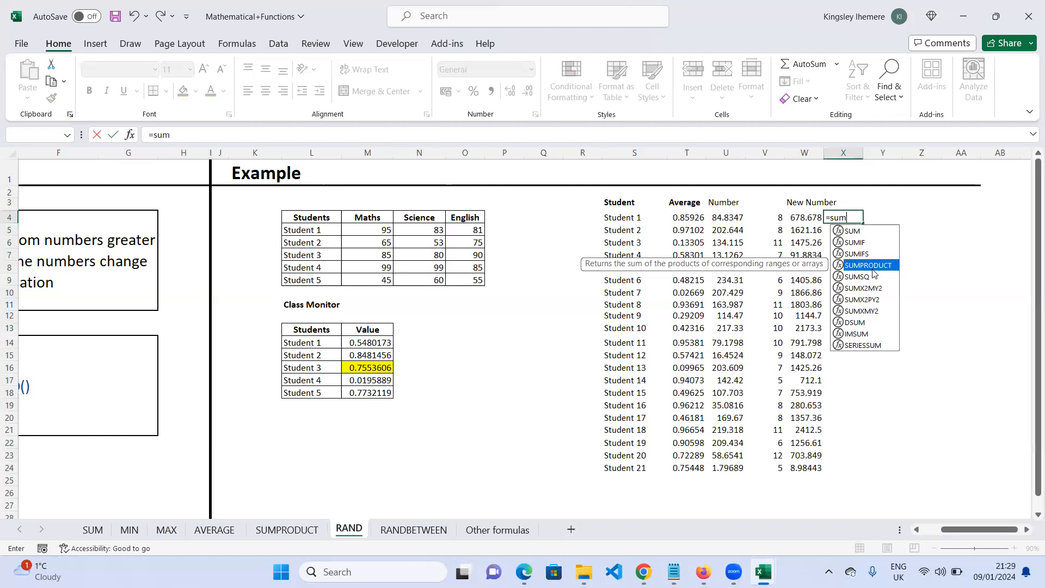
double_click(871, 267)
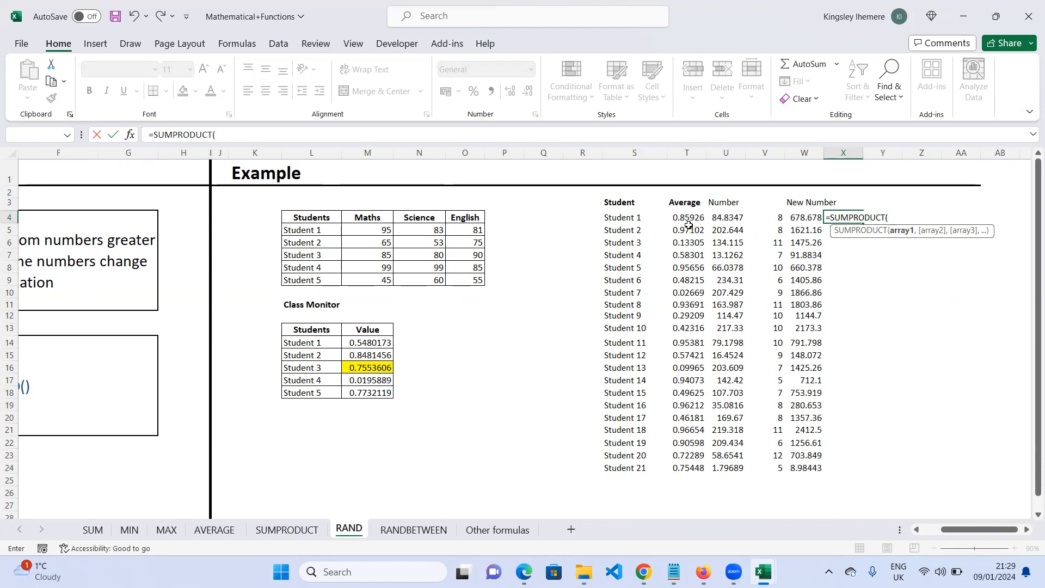
left_click_drag(686, 218, 687, 469)
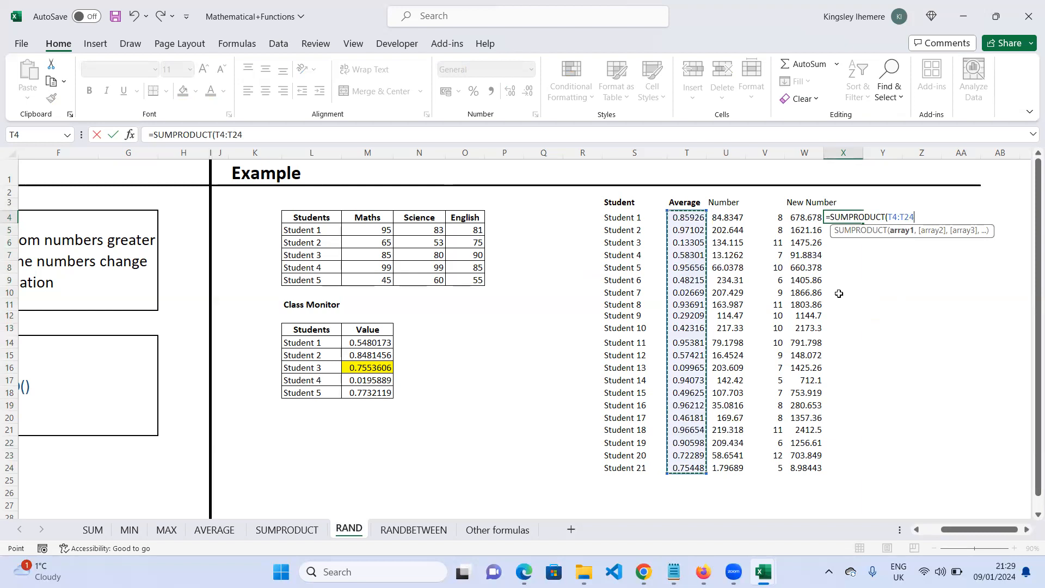
type(",")
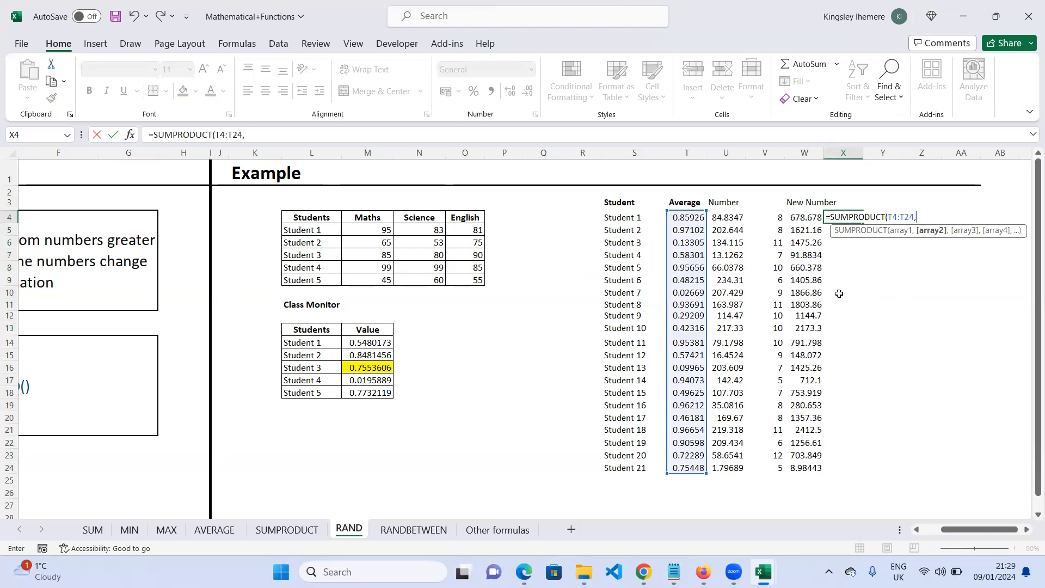
left_click_drag(727, 217, 727, 469)
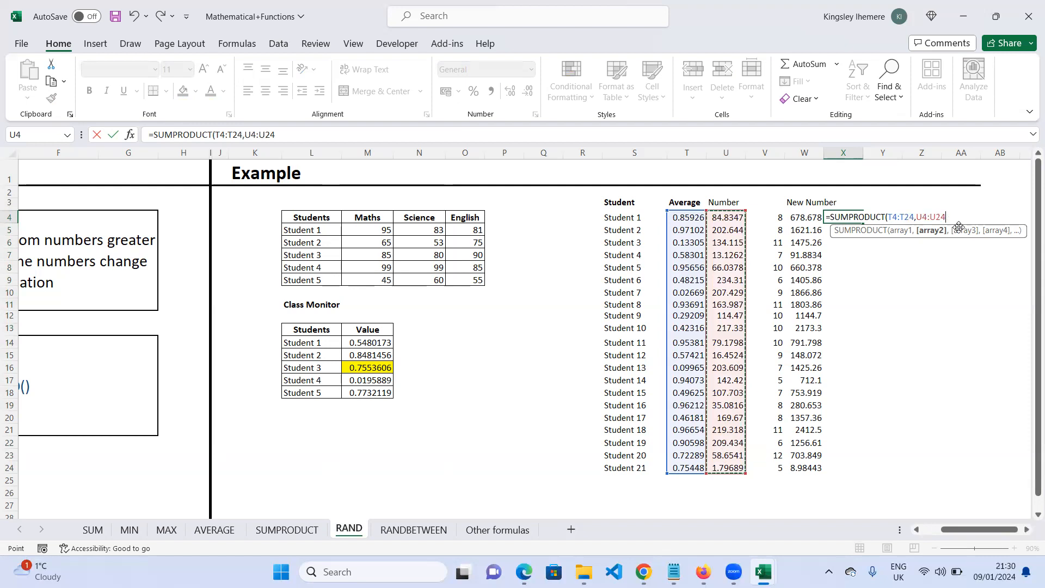
type(")")
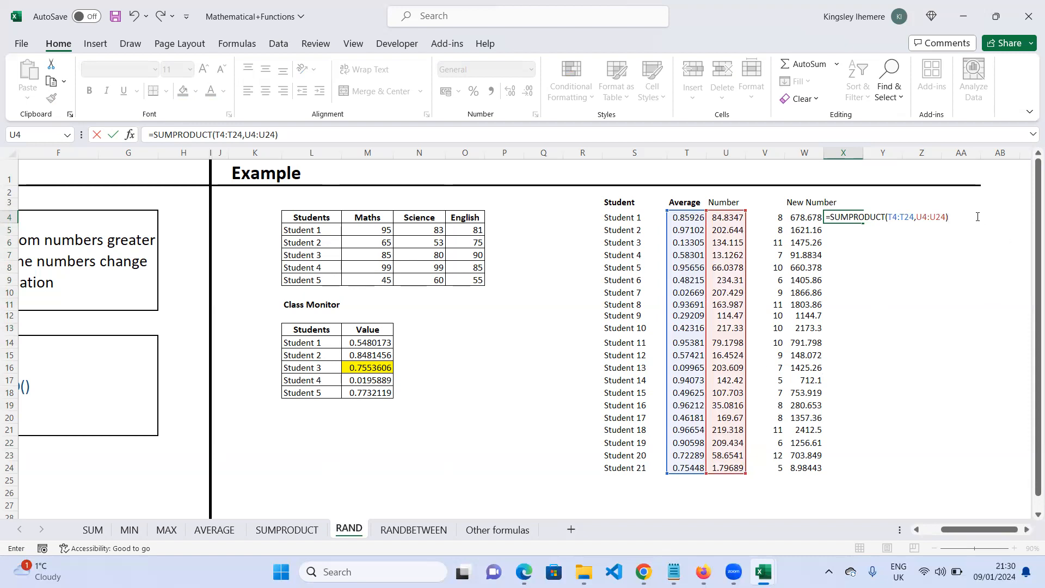
key("Return")
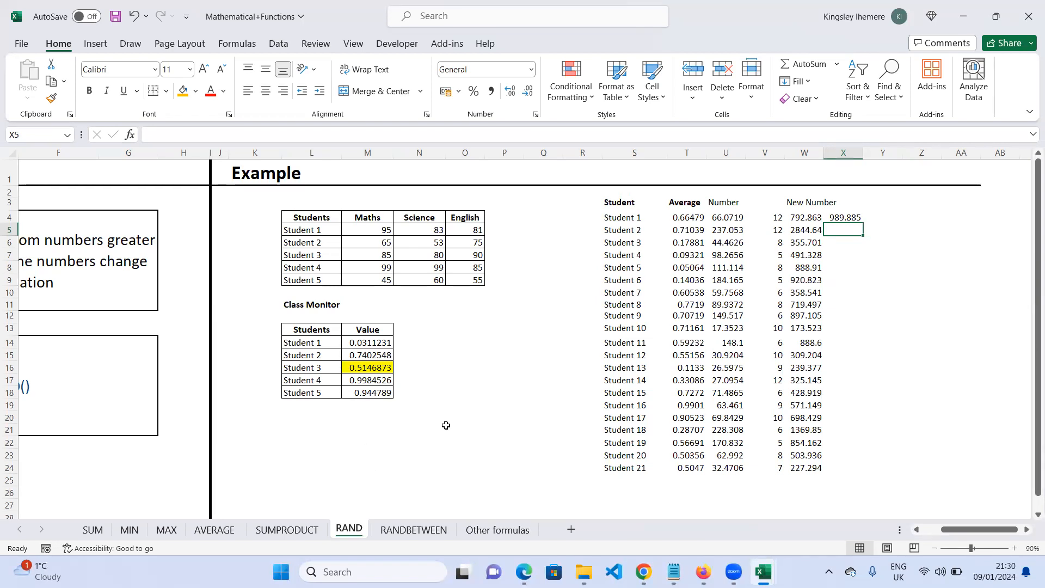
- Enter the numbers 1, 2 and 3 in Y4 to Y6
left_click(896, 219)
type("1")
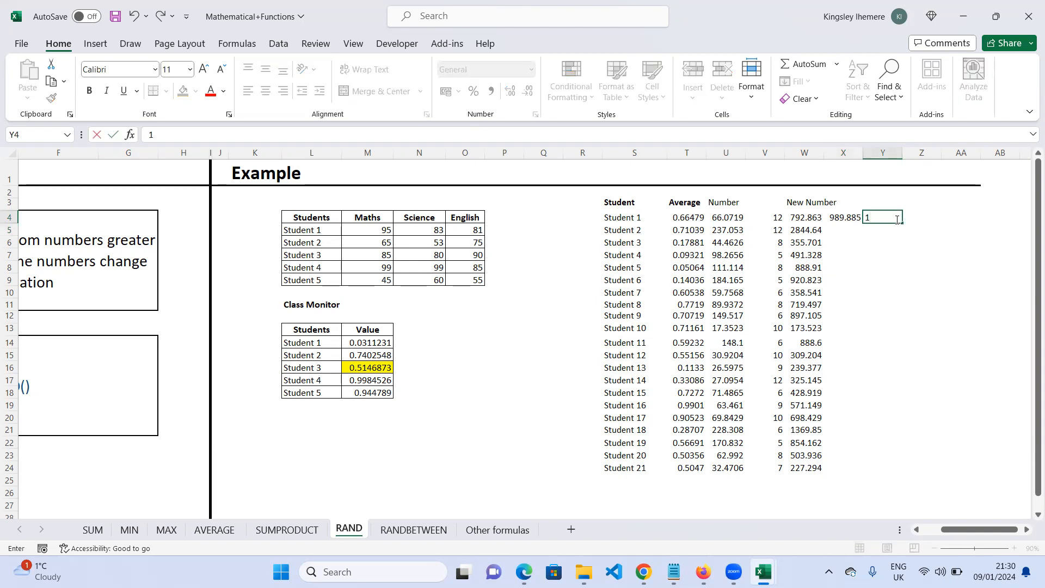
key("Return")
type("2")
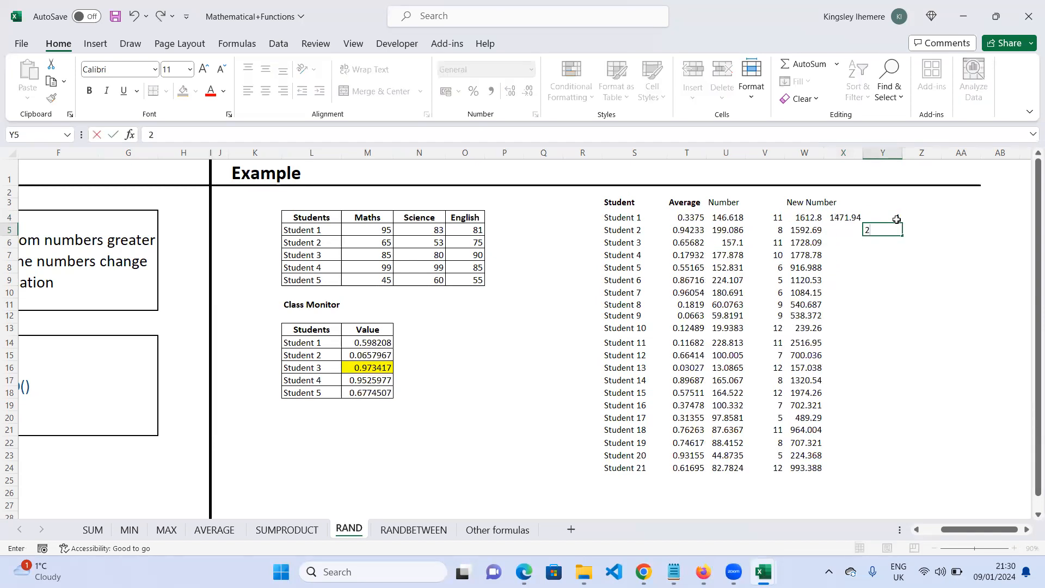
key("Return")
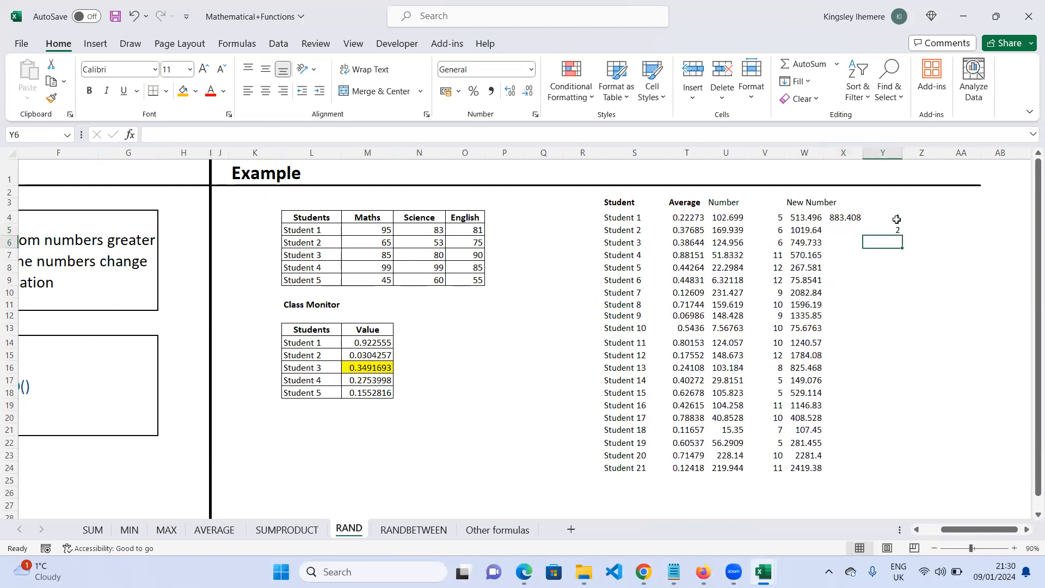
type("3")
key("Return")
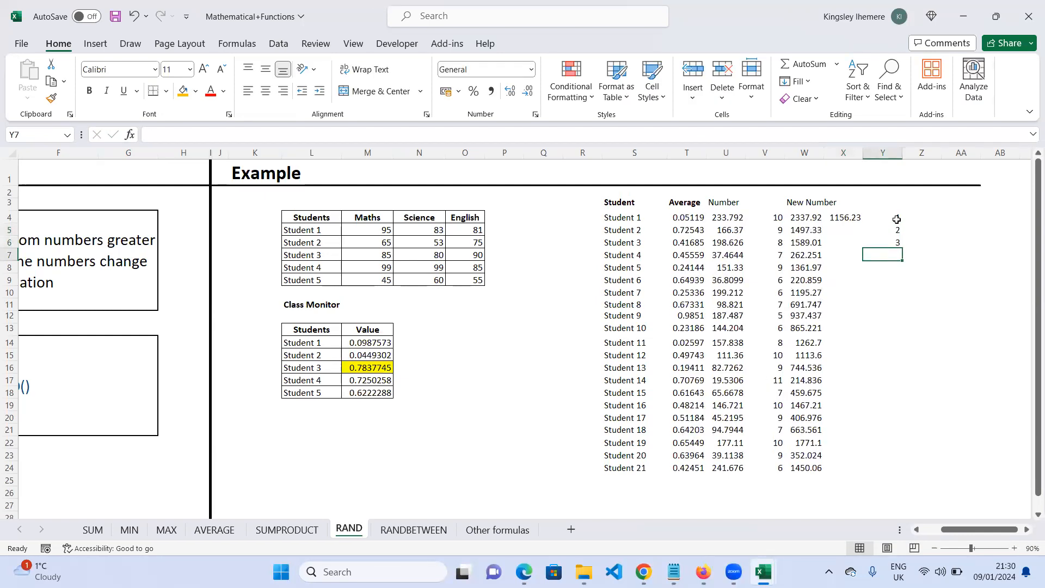
- Enter 4 and 5 in Y7 and Y8 to complete the 1 to 5 number column
type("4")
key("Return")
type("5")
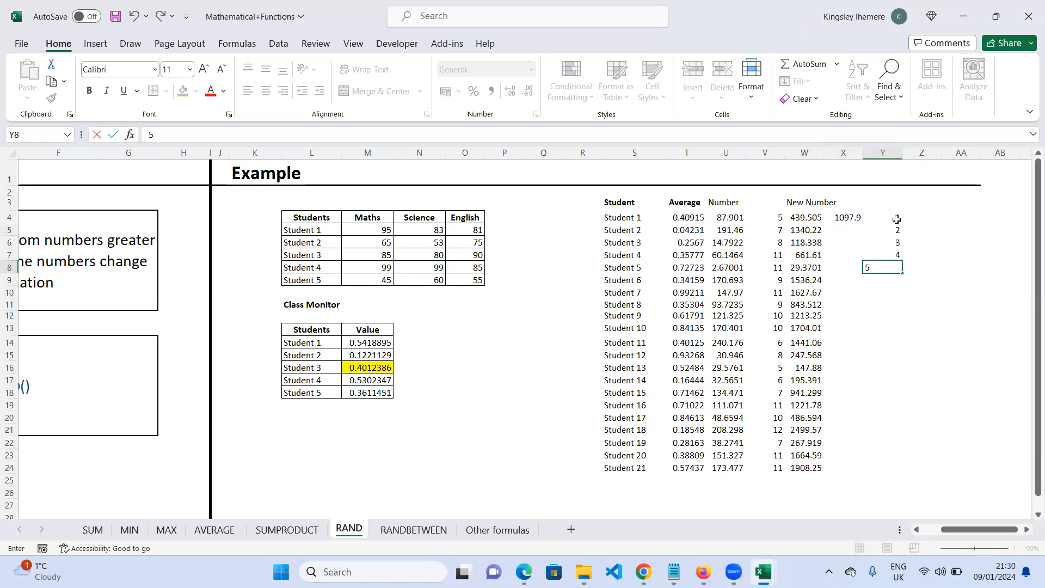
left_click(781, 216)
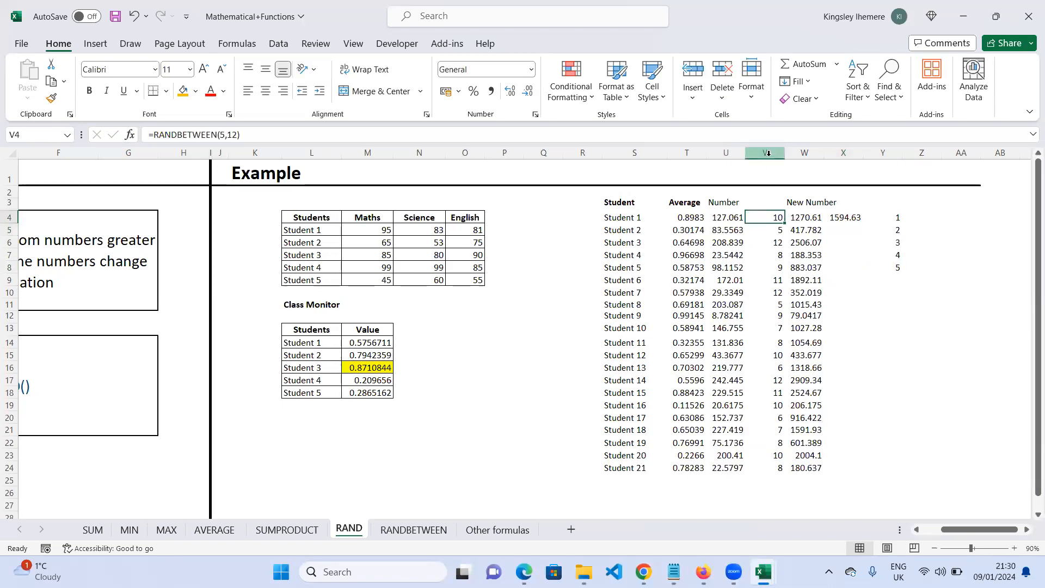
- Enter =SUMPRODUCT(V4:V8,Y4:Y8) in Z4, multiplying the random numbers by the 1 to 5 column
left_click(941, 217)
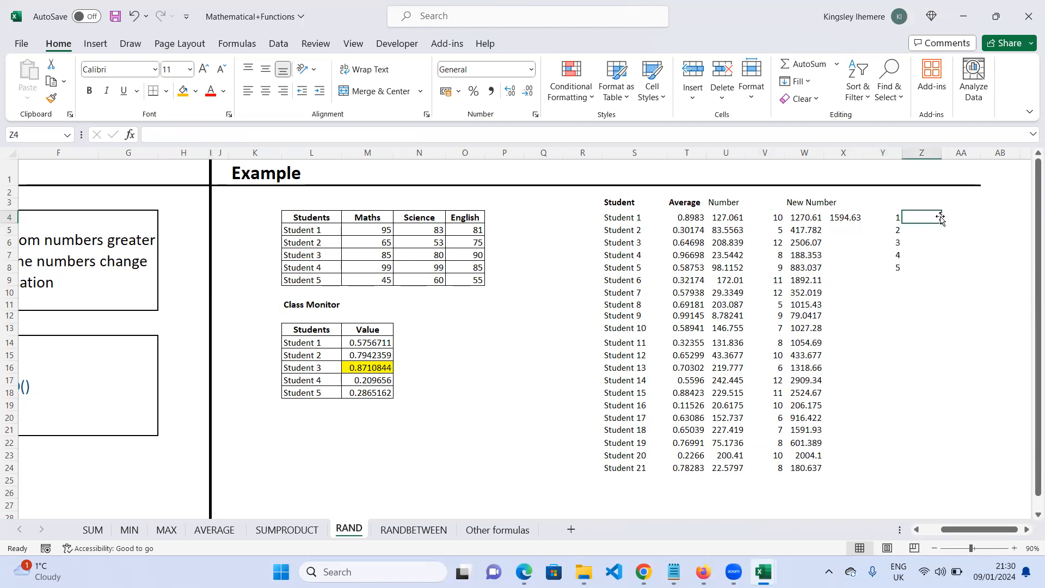
type("=sump")
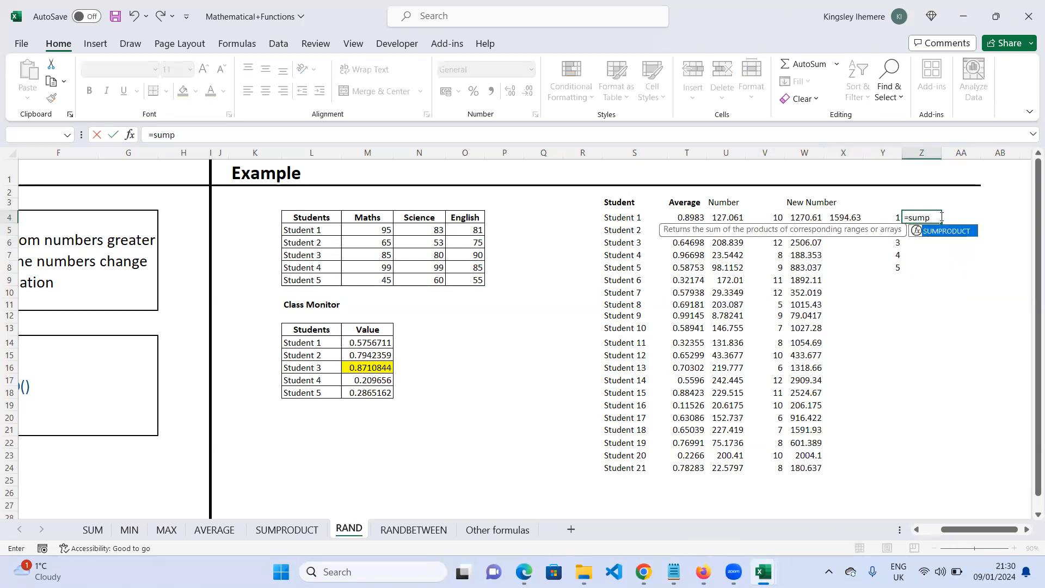
key("Tab")
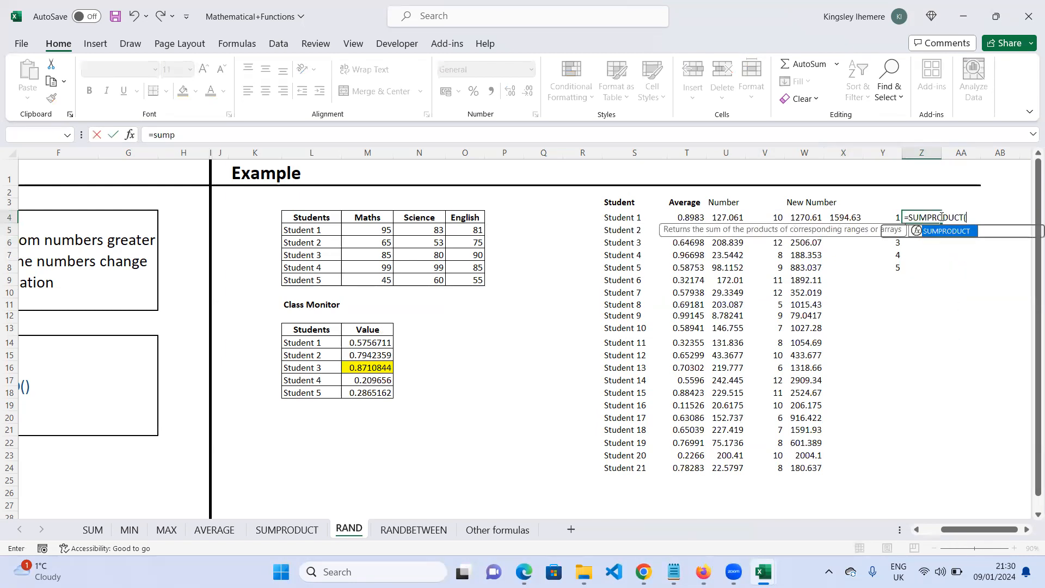
left_click(779, 222)
left_click_drag(779, 222, 778, 266)
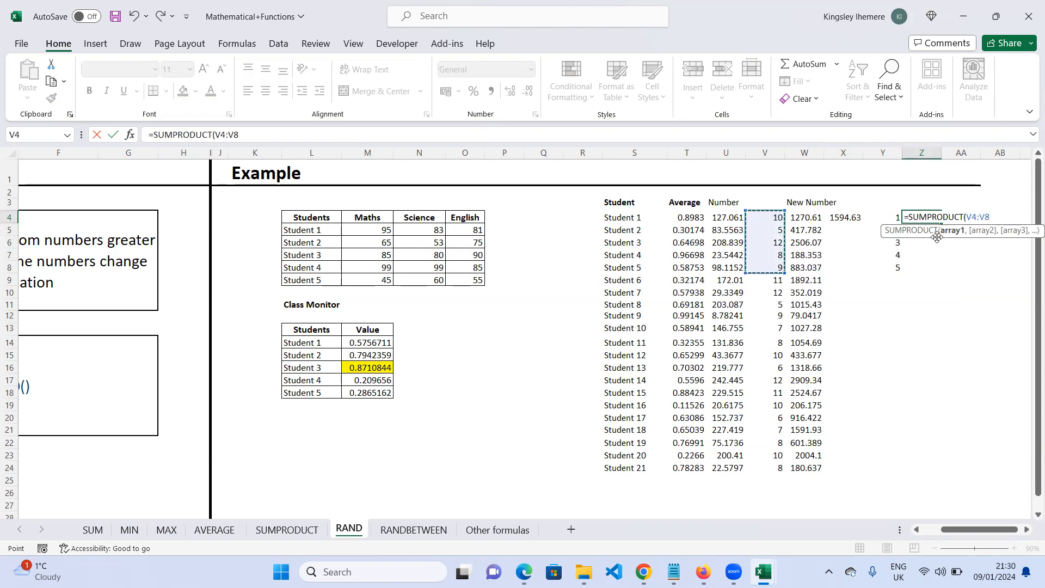
type(",")
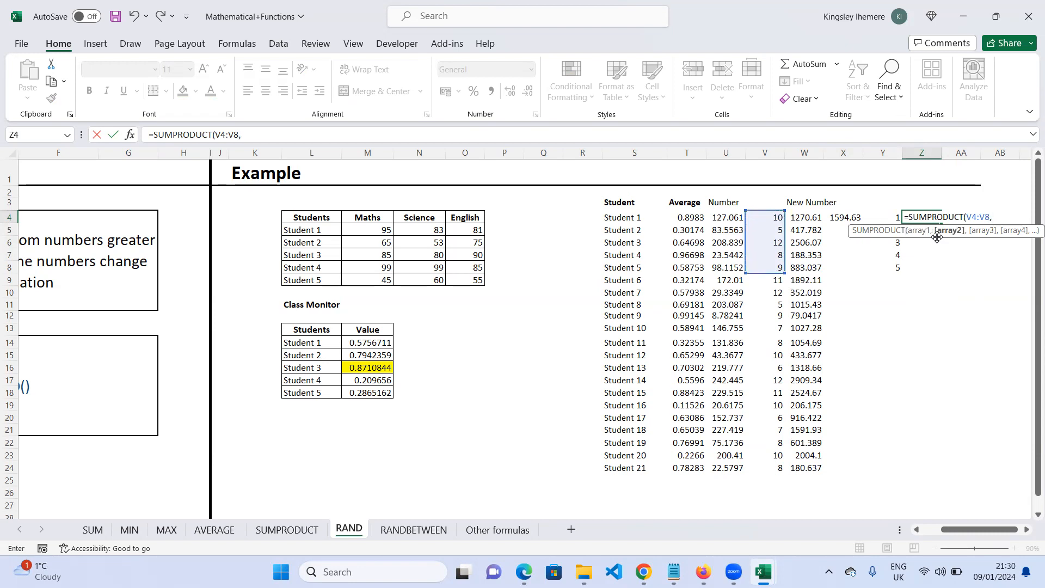
left_click(895, 217)
left_click_drag(896, 217, 895, 264)
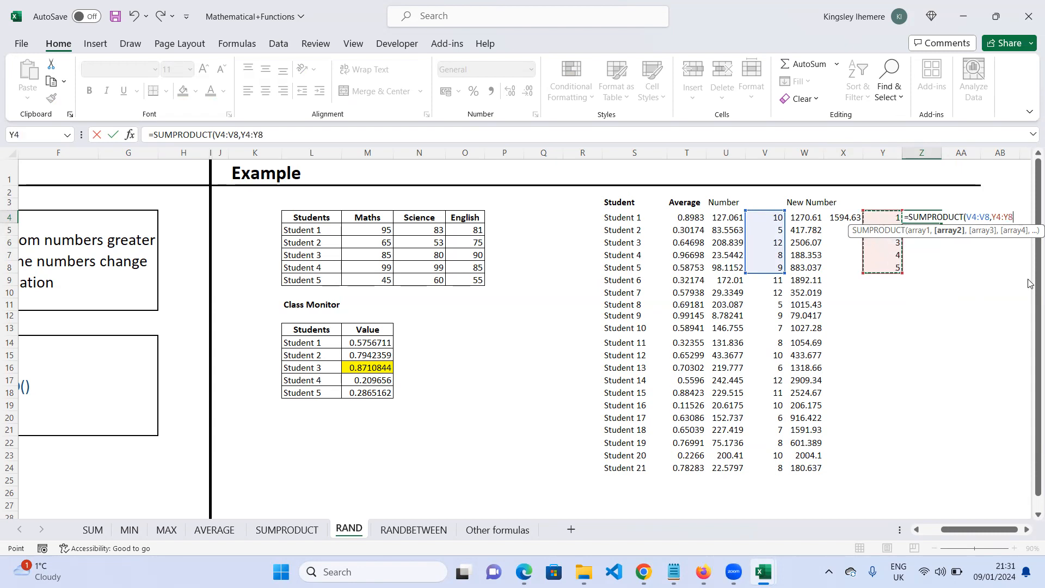
type(")")
key("Return")
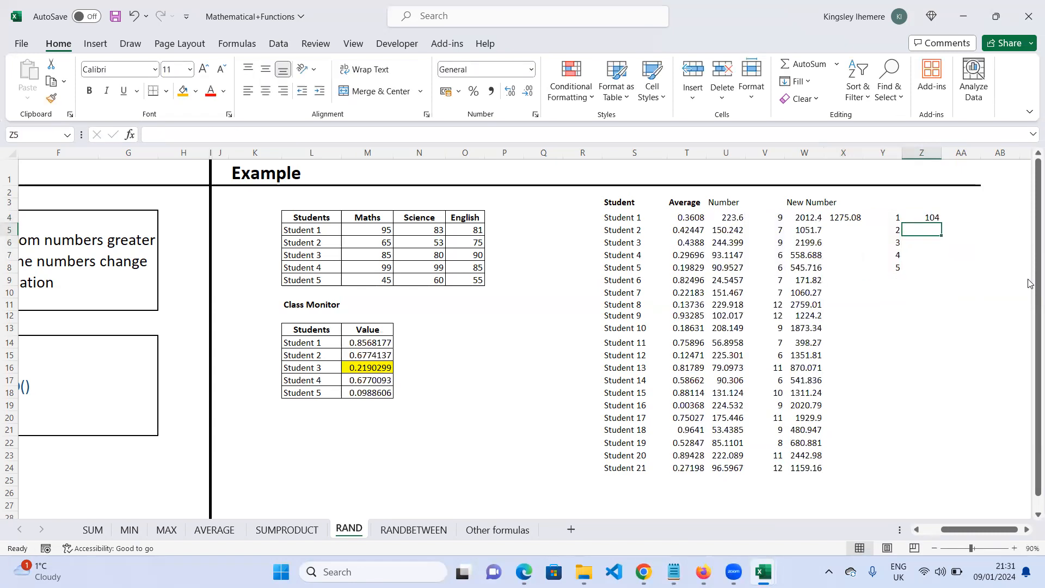
- Inspect the formulas in Z4 and V4 and open the Calculator beside the sheet
left_click(936, 218)
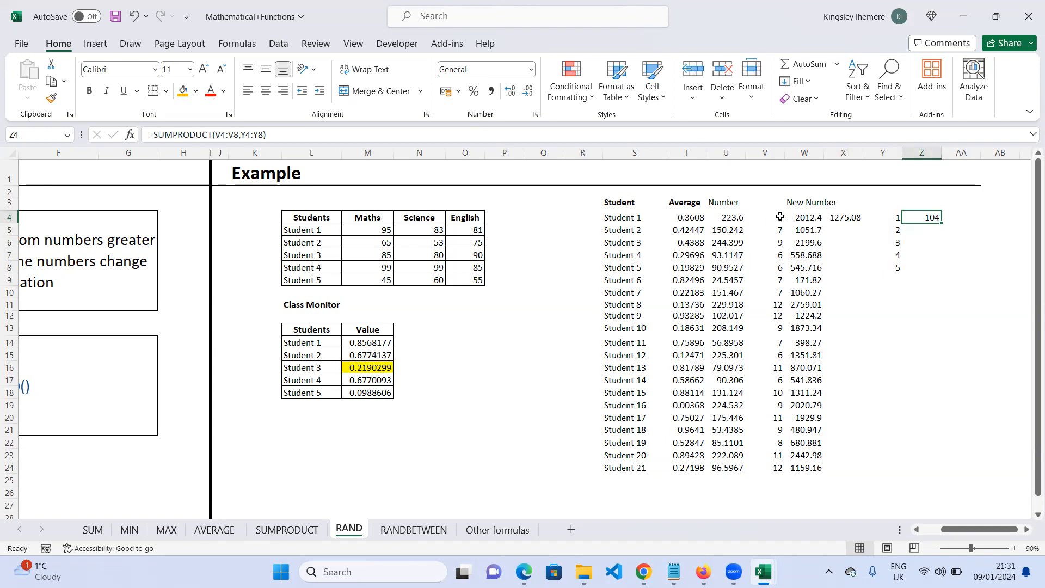
left_click(779, 217)
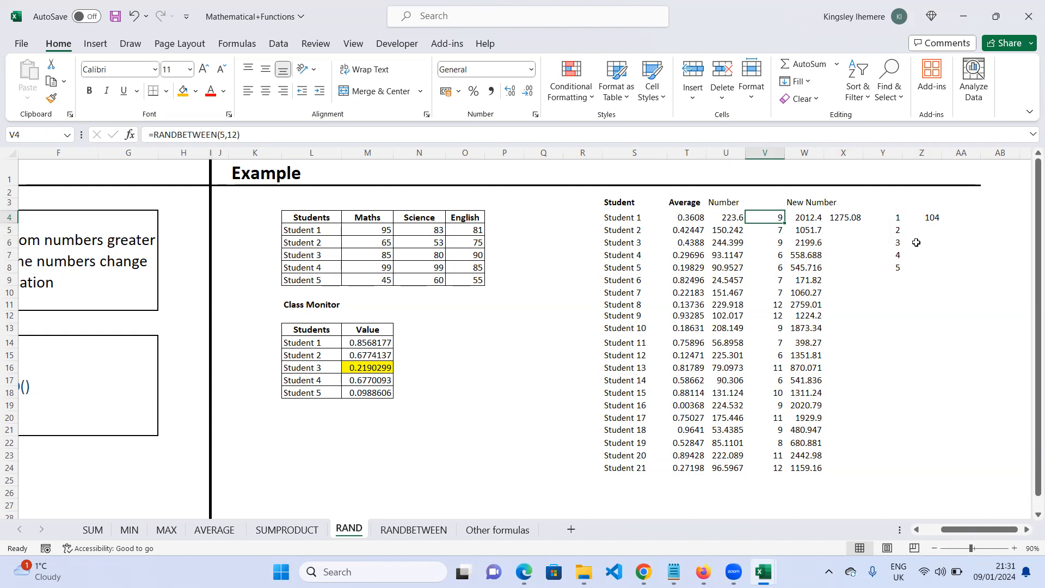
key("XF86Calculator")
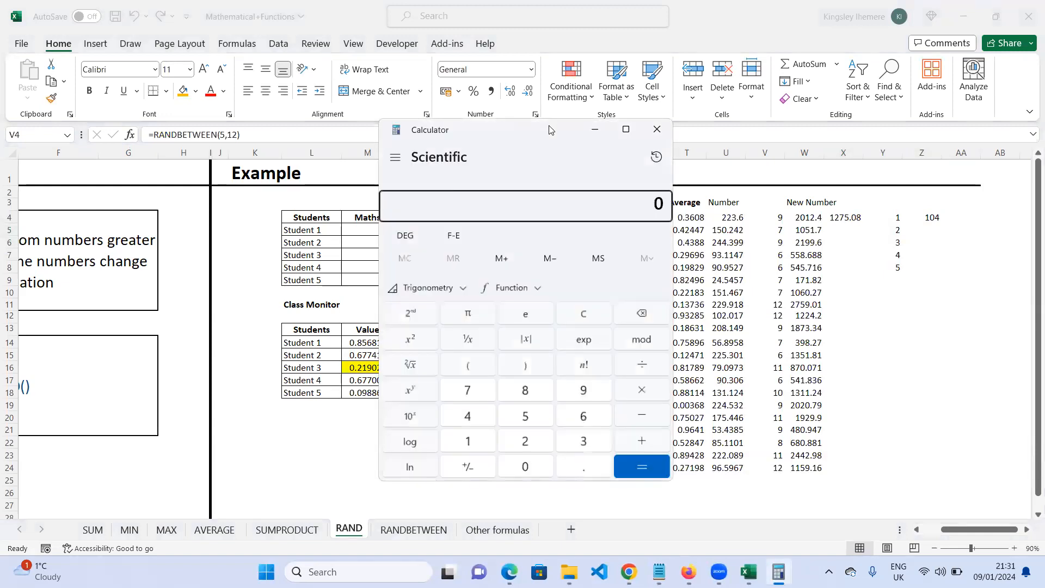
left_click_drag(539, 135, 458, 200)
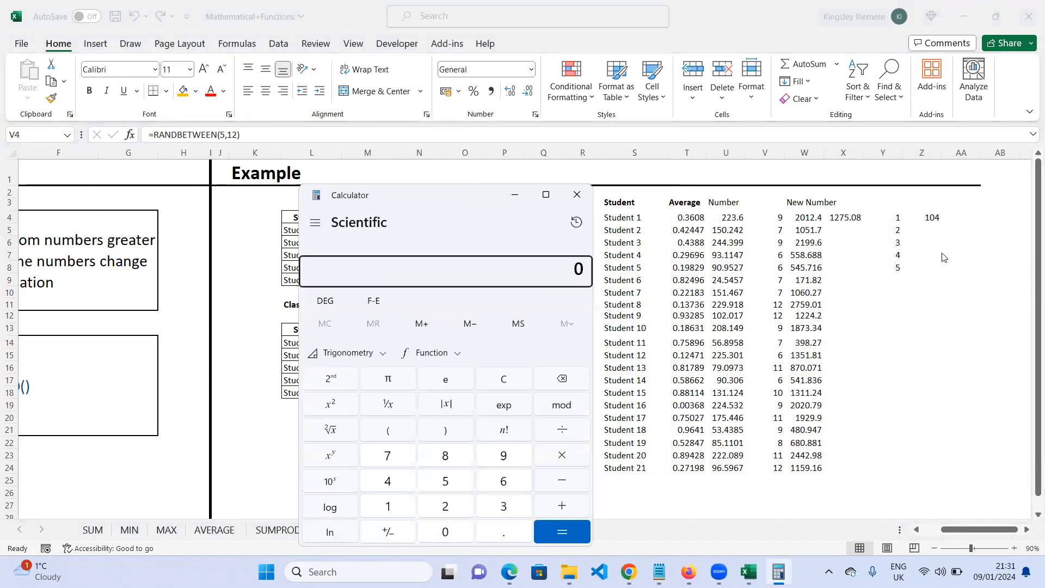
left_click(504, 456)
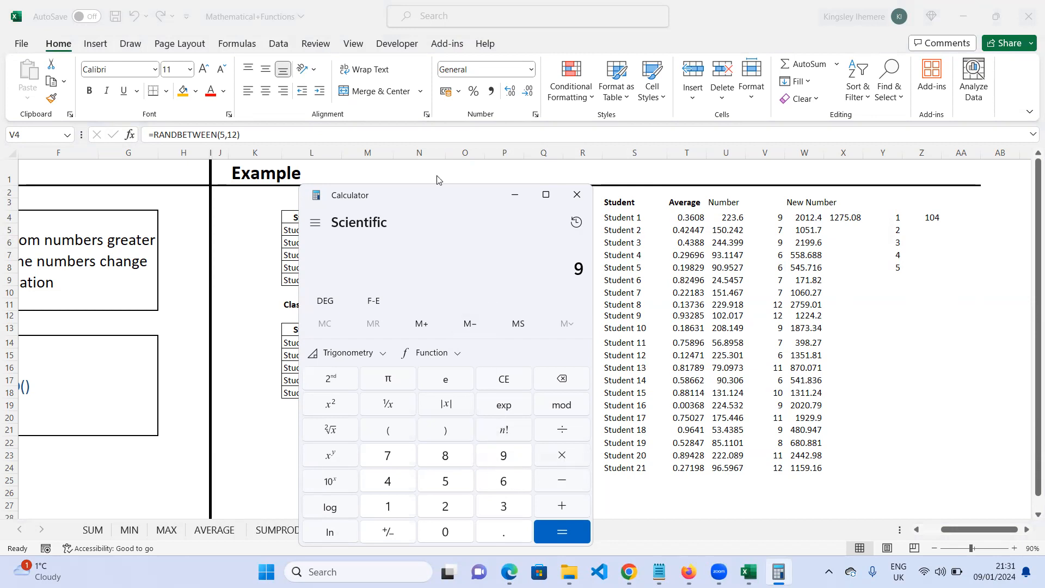
left_click_drag(437, 193, 351, 124)
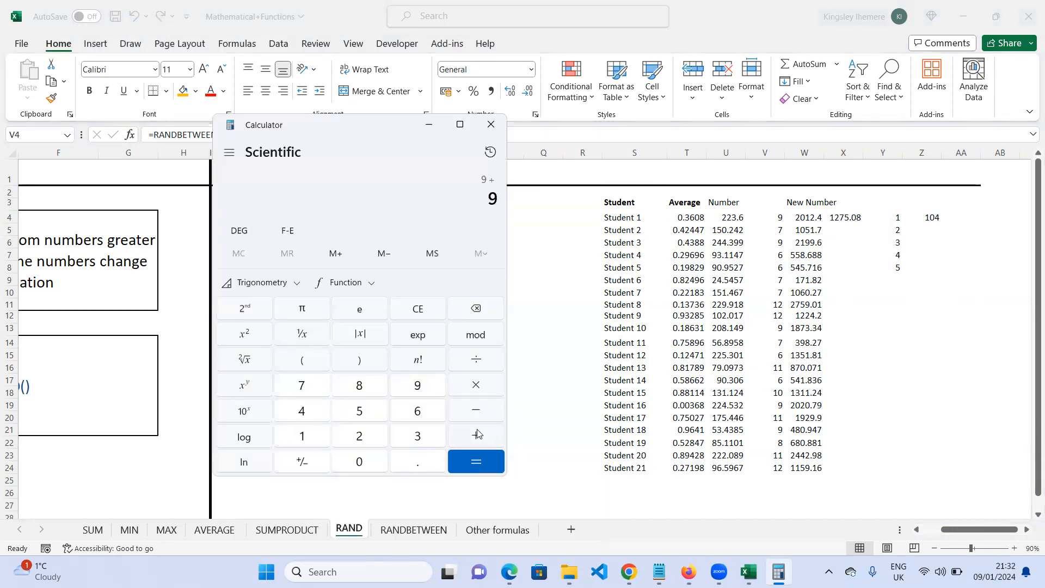
left_click(308, 390)
left_click(481, 436)
left_click(420, 388)
left_click(470, 437)
left_click(419, 411)
left_click(486, 435)
left_click(422, 414)
left_click(485, 460)
left_click(356, 411)
left_click(479, 437)
left_click(301, 412)
left_click(479, 437)
left_click(417, 436)
left_click(477, 435)
left_click(370, 441)
left_click(477, 438)
left_click(302, 435)
left_click(469, 457)
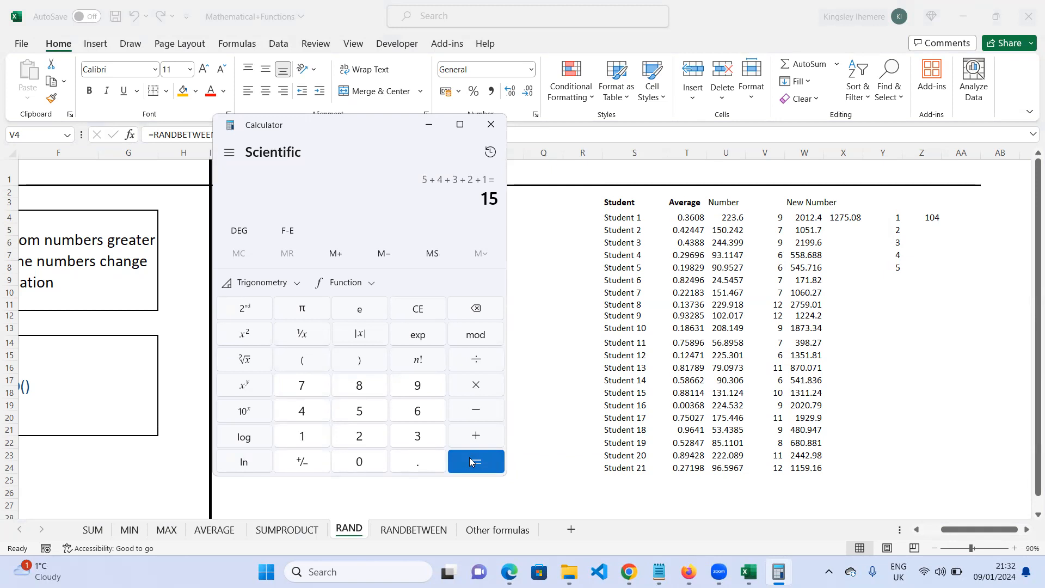
left_click(475, 387)
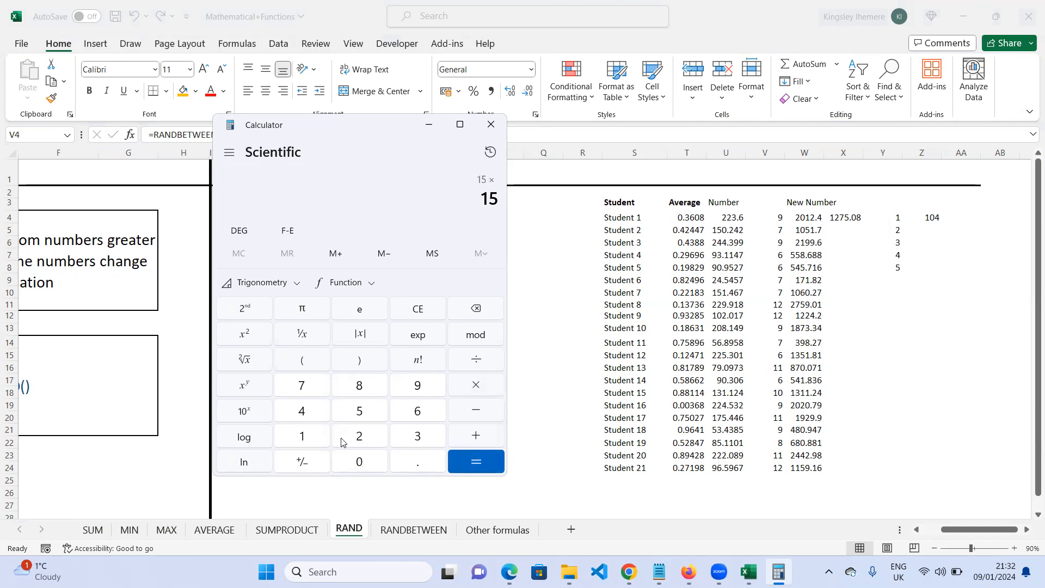
left_click(417, 438)
left_click(283, 393)
left_click(462, 462)
left_click(417, 310)
- Compute 9+14+27+24+30 on the Calculator to check the SUMPRODUCT result by hand
left_click(420, 389)
left_click(301, 437)
left_click(302, 413)
left_click(480, 434)
left_click(354, 439)
left_click(303, 393)
left_click(474, 433)
left_click(360, 438)
left_click(313, 413)
left_click(477, 434)
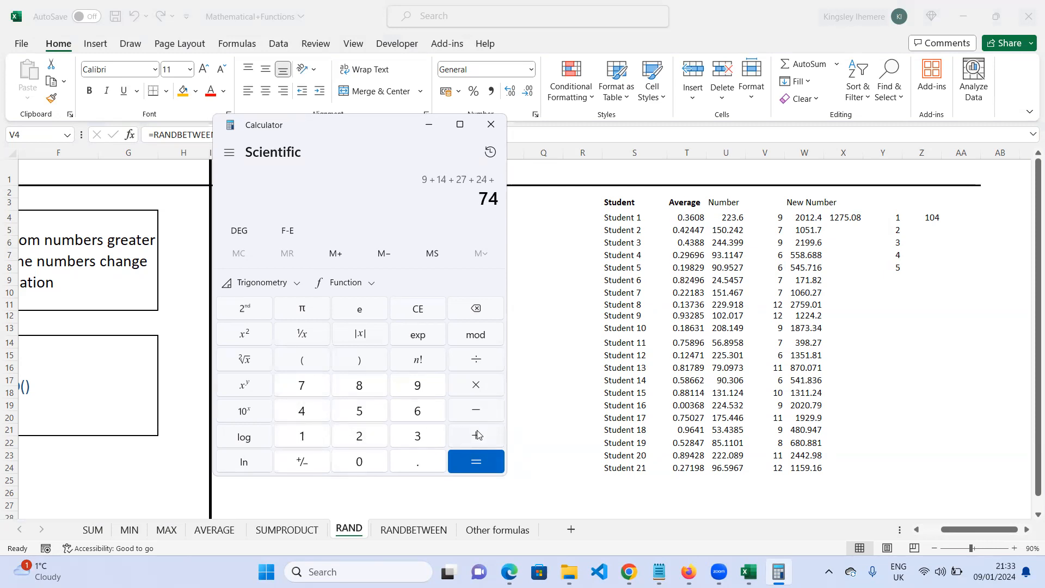
left_click(419, 438)
left_click(353, 461)
left_click(475, 464)
- Review the paired values in columns V and Y that feed the SUMPRODUCT in Z4
left_click(781, 219)
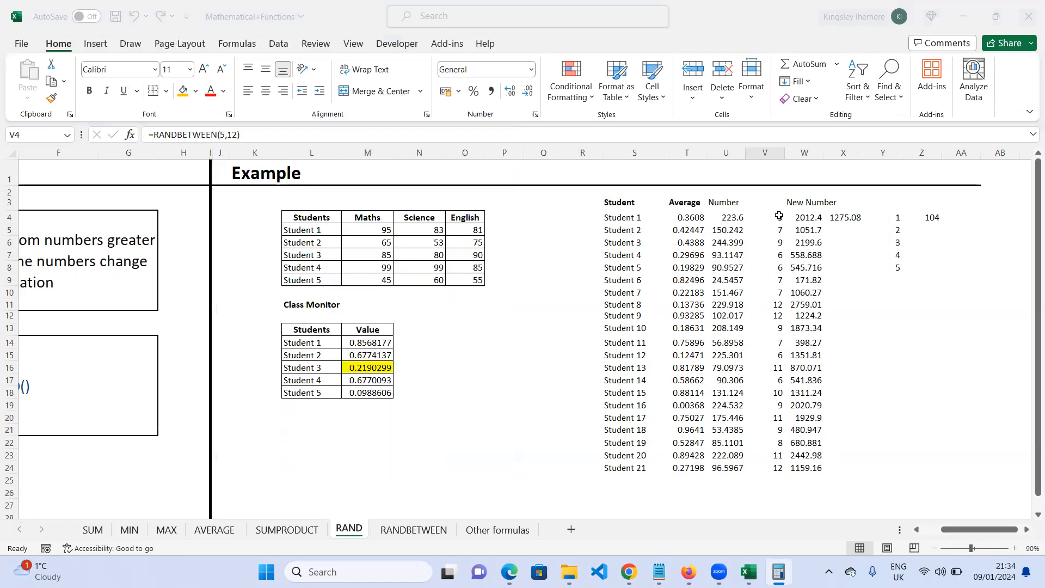
left_click(870, 229)
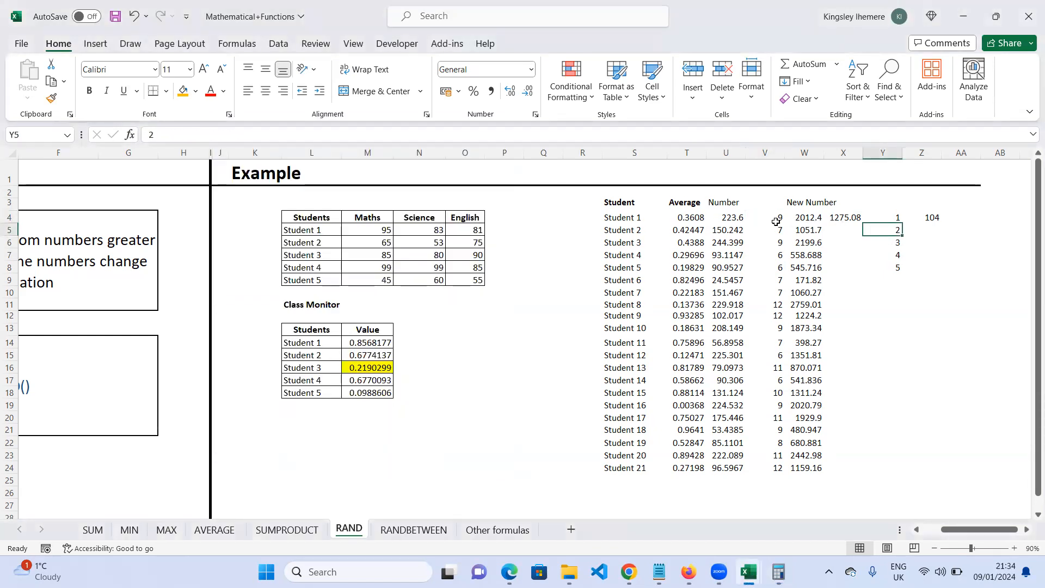
left_click(807, 220)
left_click(898, 217)
left_click(768, 230)
left_click(895, 240)
left_click(896, 228)
left_click(776, 228)
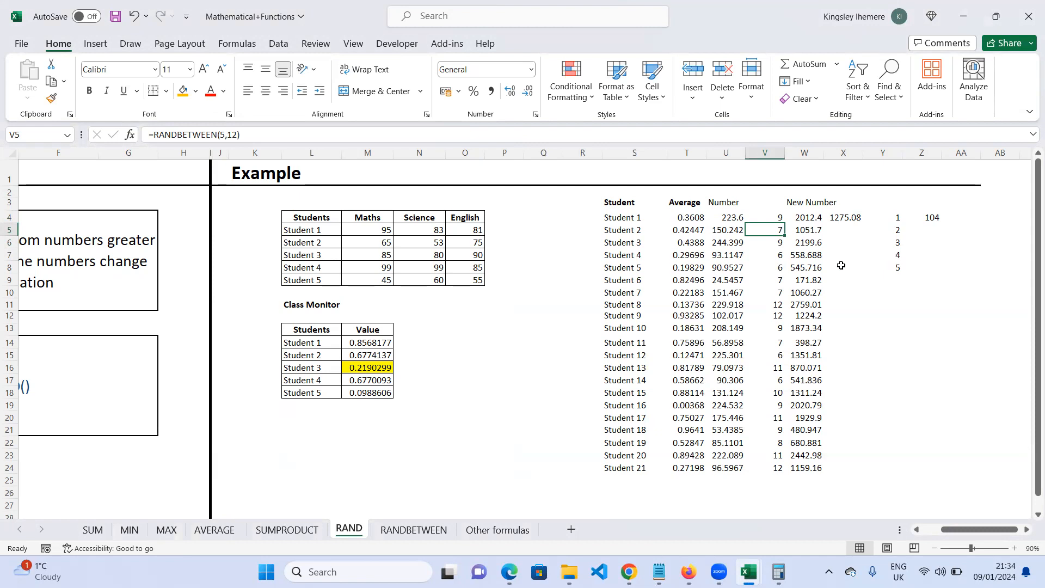
left_click(939, 217)
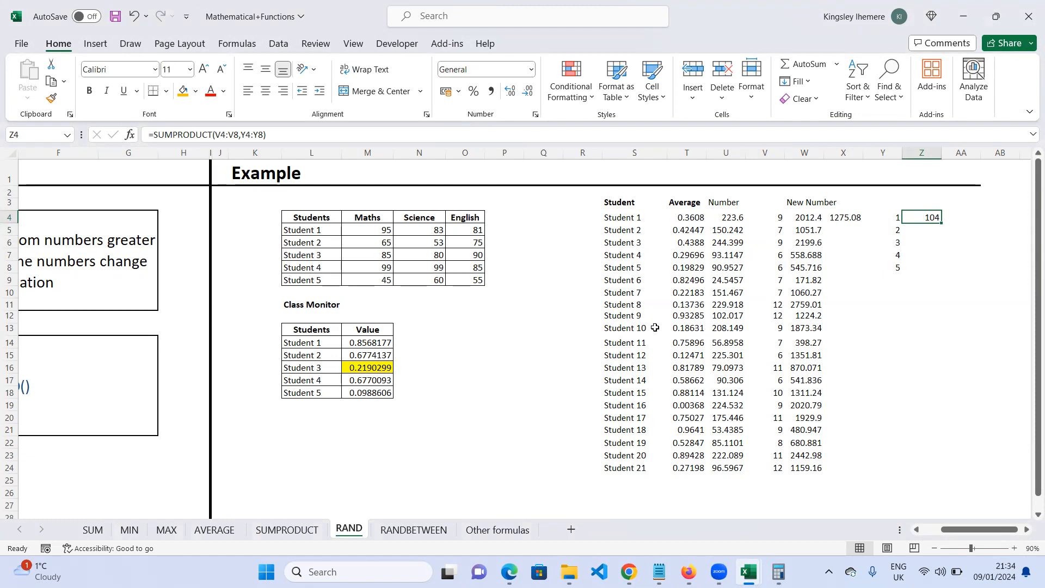
- Remove the yellow highlight fill from Student 3's value cell M16
left_click(368, 368)
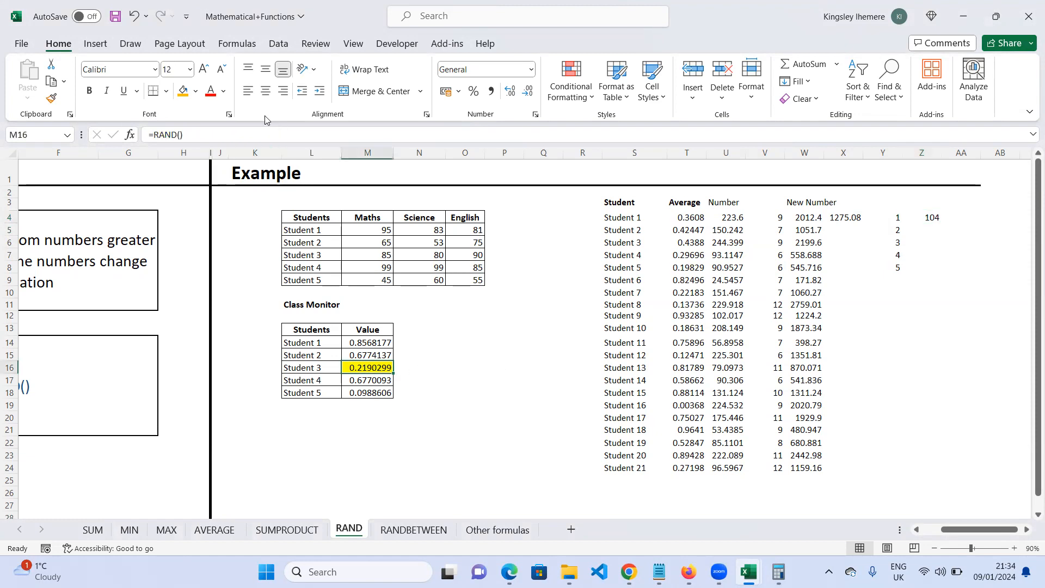
left_click(197, 91)
left_click(207, 240)
left_click(467, 378)
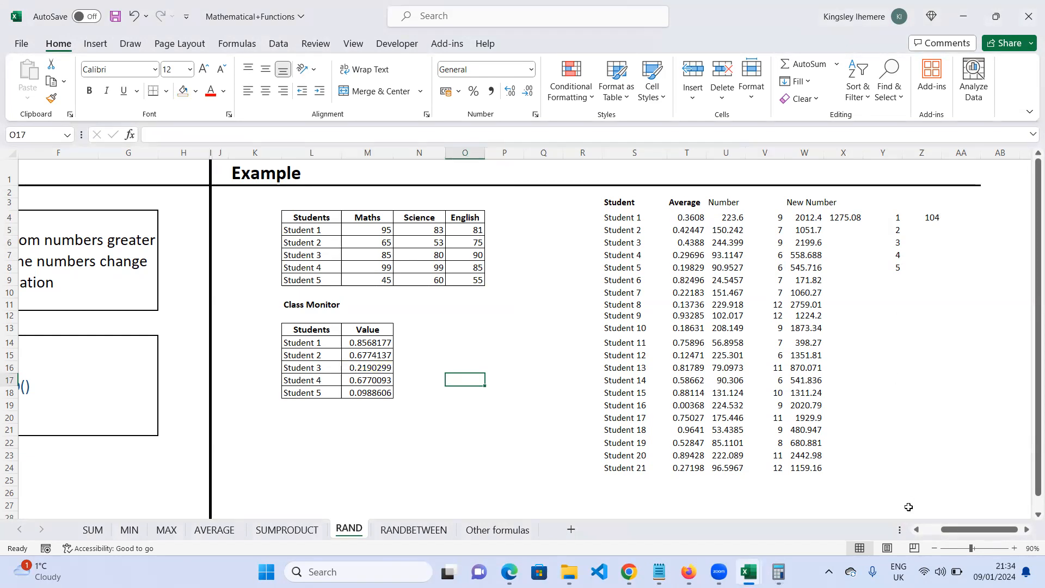
- Reopen the Calculator to review the computed total, then close it
left_click(778, 571)
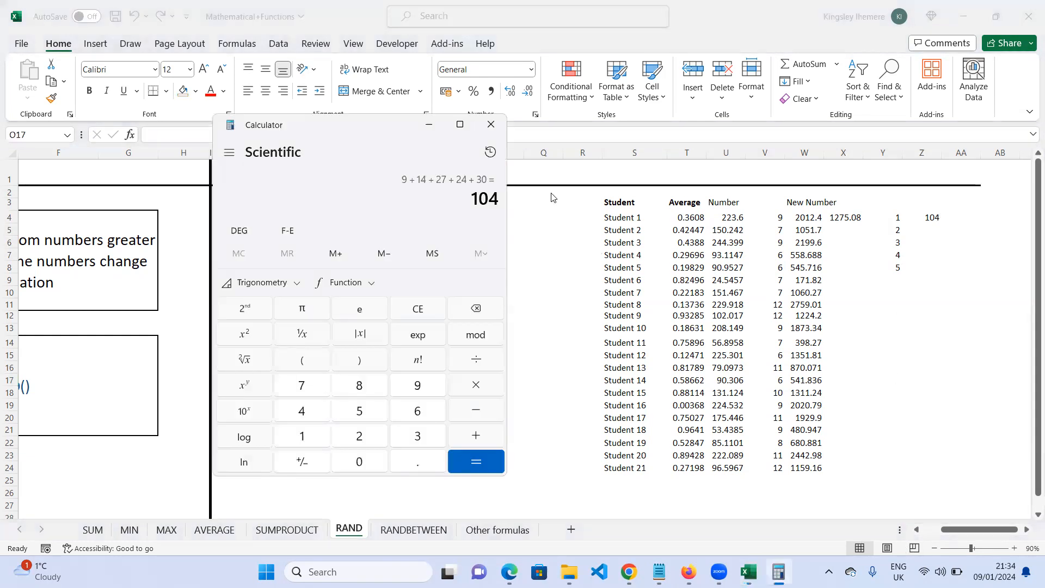
left_click(490, 124)
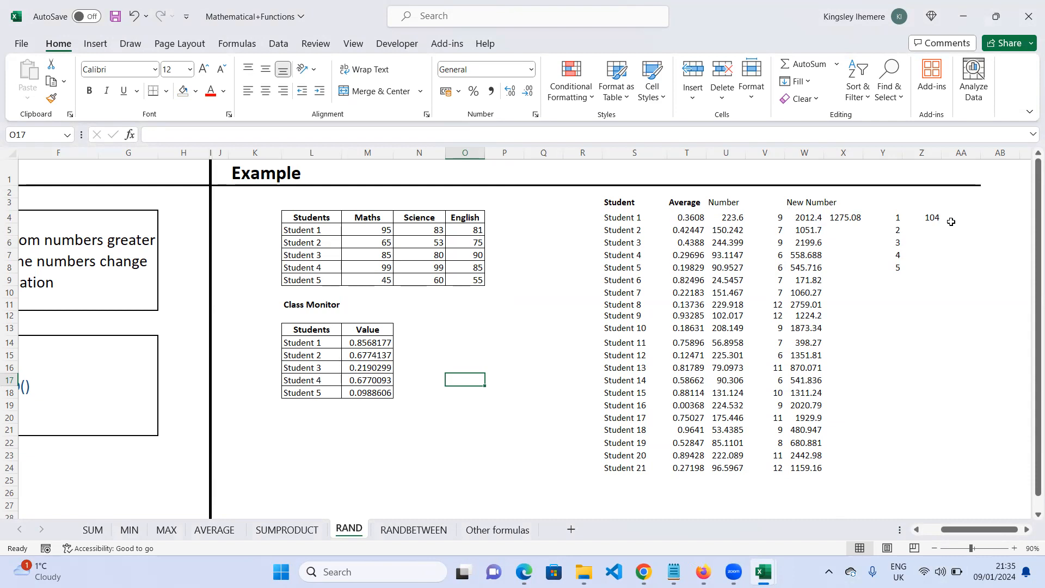
left_click(906, 321)
type("=")
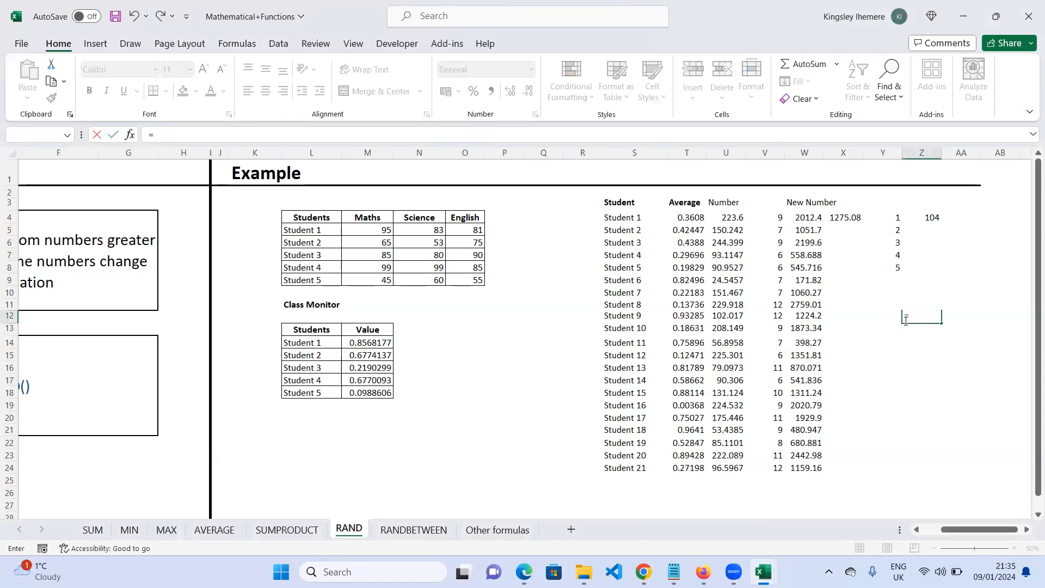
type("sum")
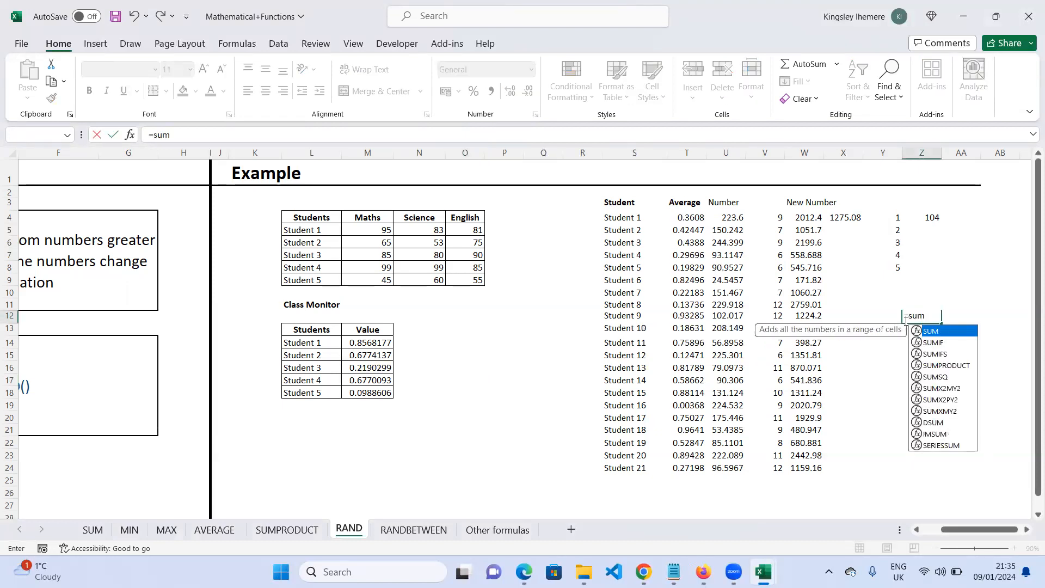
type("p")
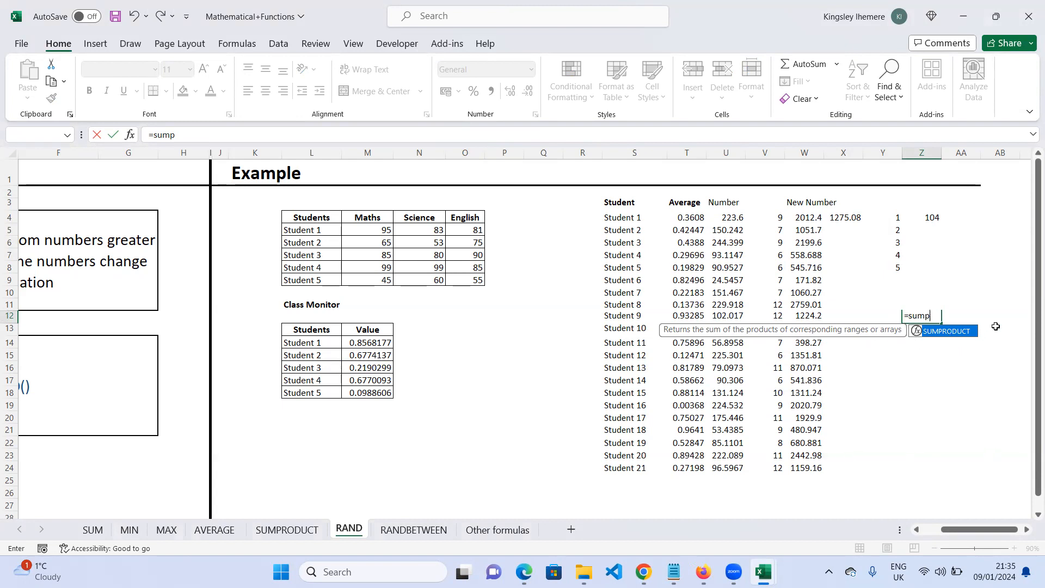
key("BackSpace")
key("BackSpace")
key("BackSpace")
key("BackSpace")
key("BackSpace")
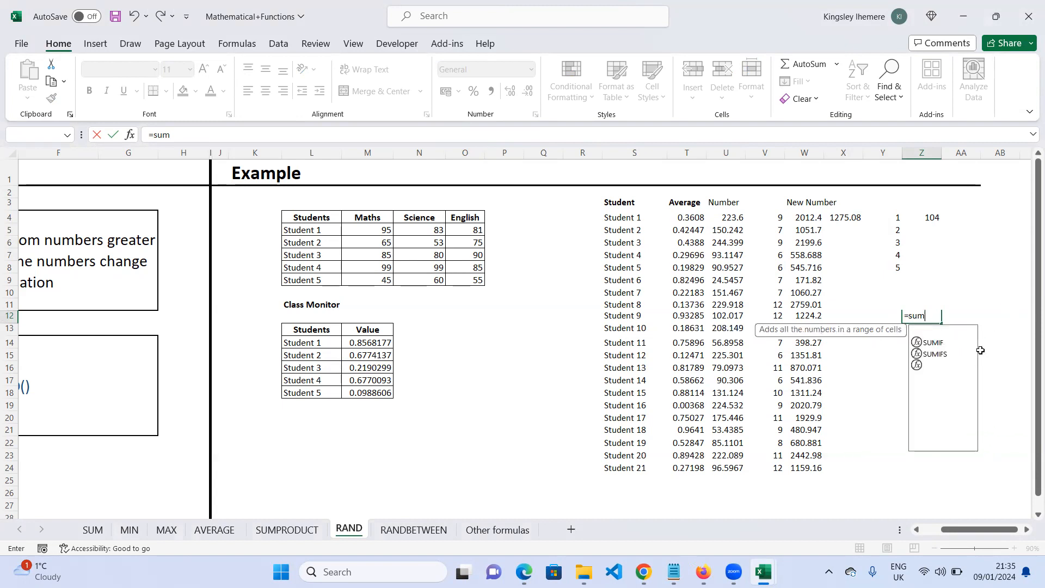
left_click(896, 398)
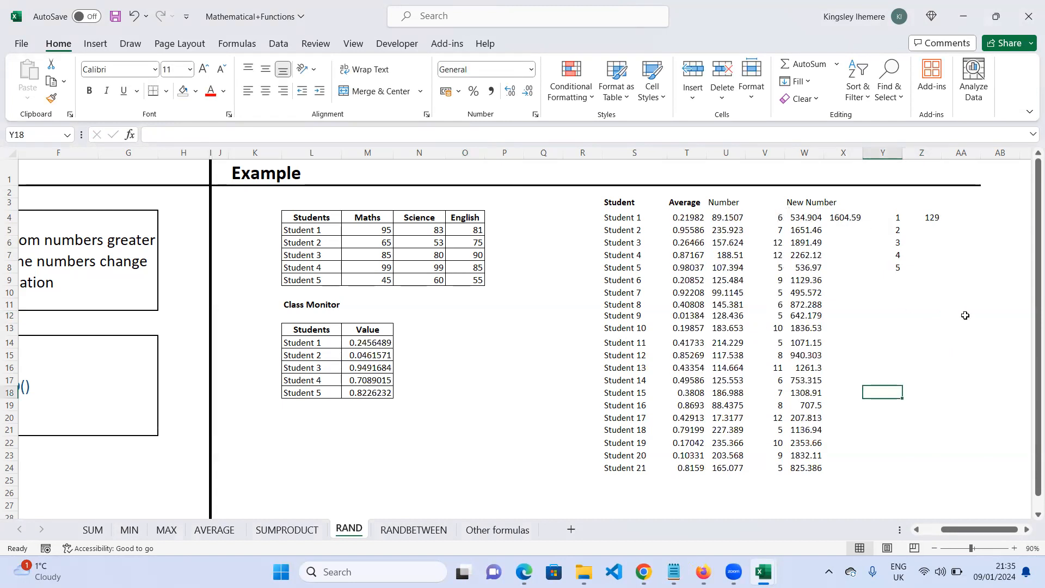
left_click(957, 400)
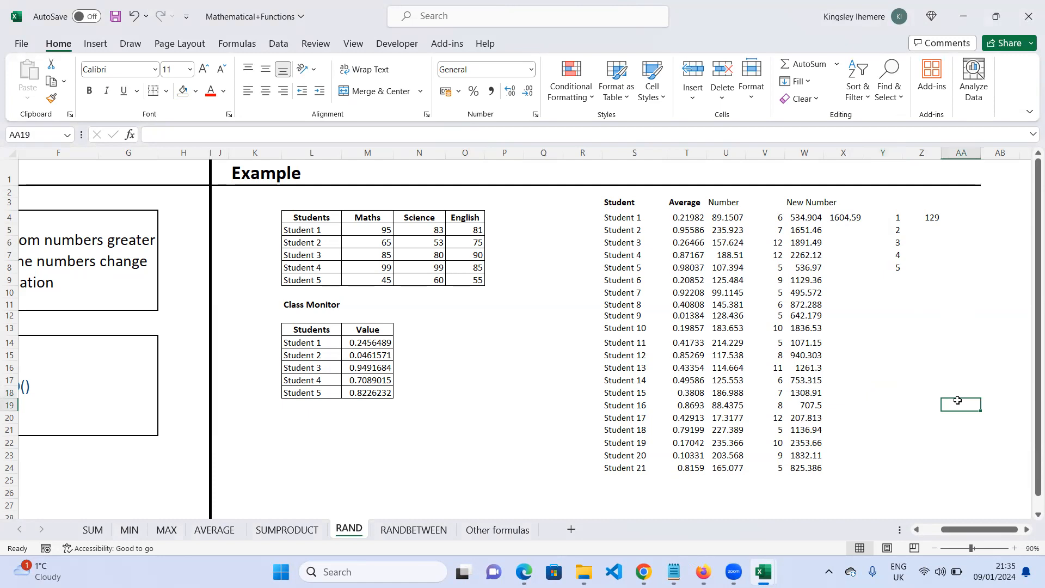
left_click(866, 379)
left_click(782, 217)
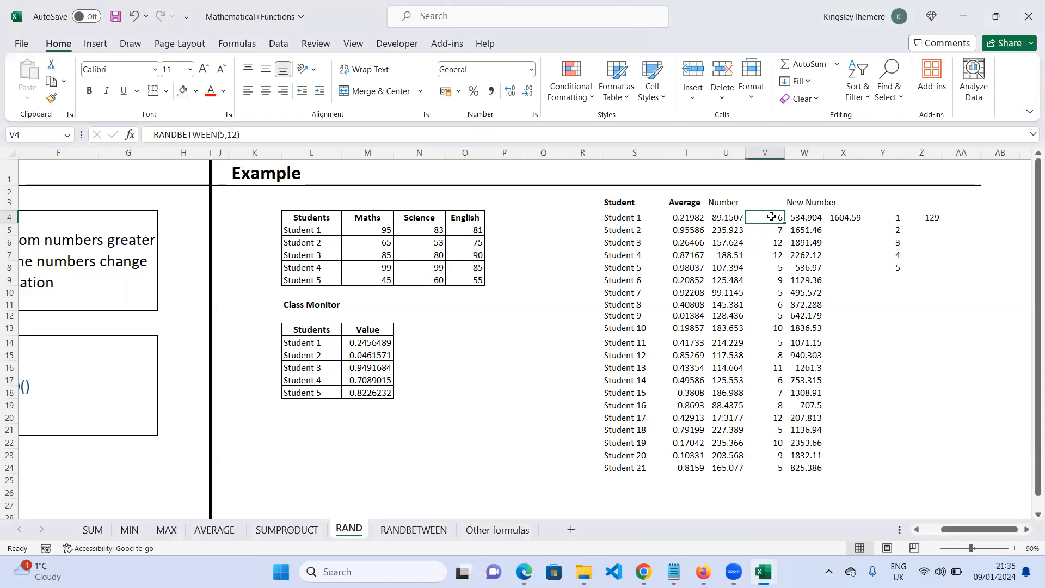
left_click(596, 61)
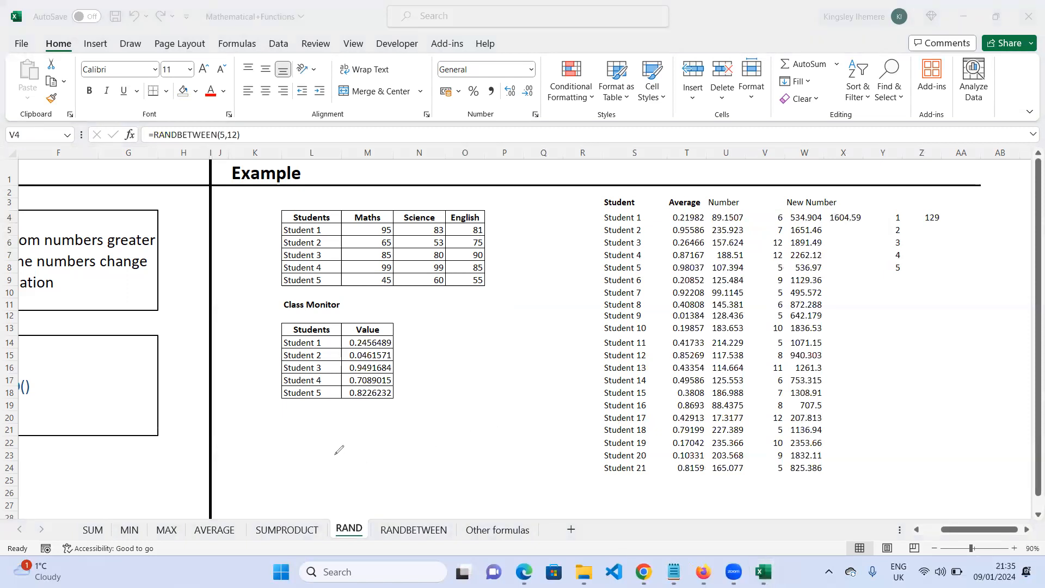
mouse_move(310, 437)
left_mouse_down()
mouse_move(306, 474)
mouse_move(327, 440)
mouse_move(310, 455)
left_mouse_up()
left_click_drag(282, 459, 322, 457)
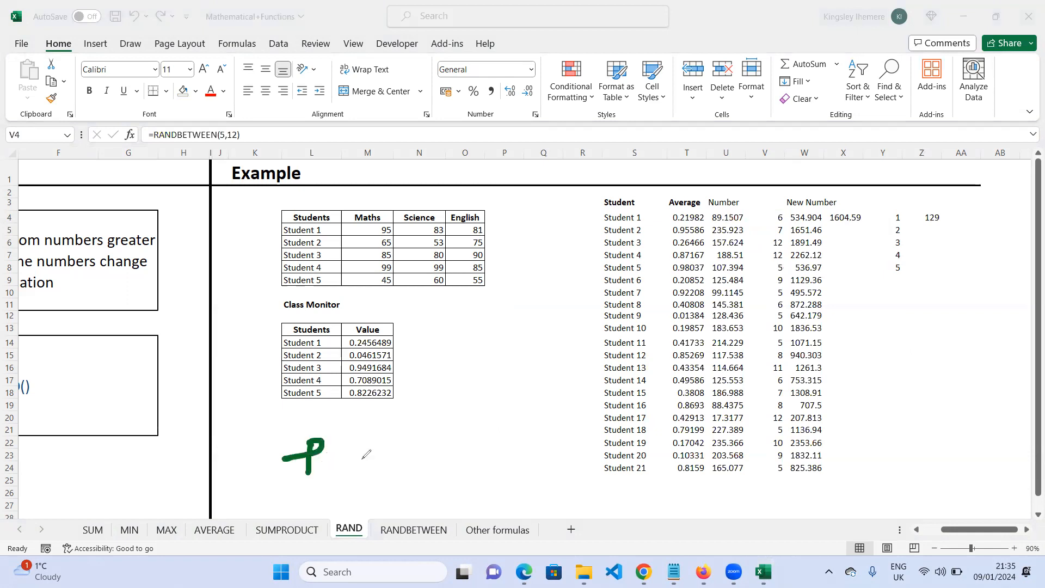
mouse_move(360, 427)
left_mouse_down()
mouse_move(342, 435)
mouse_move(340, 478)
mouse_move(359, 480)
mouse_move(370, 449)
mouse_move(372, 461)
mouse_move(355, 471)
left_mouse_up()
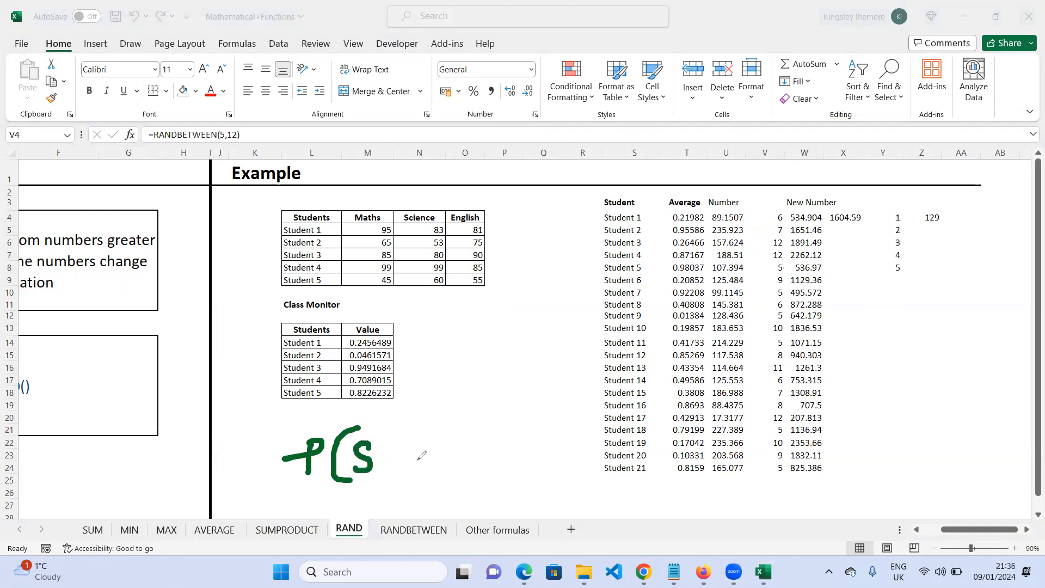
- Undo the last three ink strokes and start handwriting S(P(5 beside the class monitor table
key("ctrl+z")
key("ctrl+z")
key("ctrl+z")
key("ctrl+z")
key("ctrl+z")
mouse_move(335, 443)
left_mouse_down()
mouse_move(334, 460)
mouse_move(311, 471)
left_mouse_up()
mouse_move(372, 436)
left_mouse_down()
mouse_move(354, 460)
mouse_move(374, 483)
left_mouse_up()
mouse_move(383, 443)
left_mouse_down()
mouse_move(379, 472)
mouse_move(407, 443)
mouse_move(409, 471)
mouse_move(433, 475)
mouse_move(450, 461)
mouse_move(427, 463)
left_mouse_up()
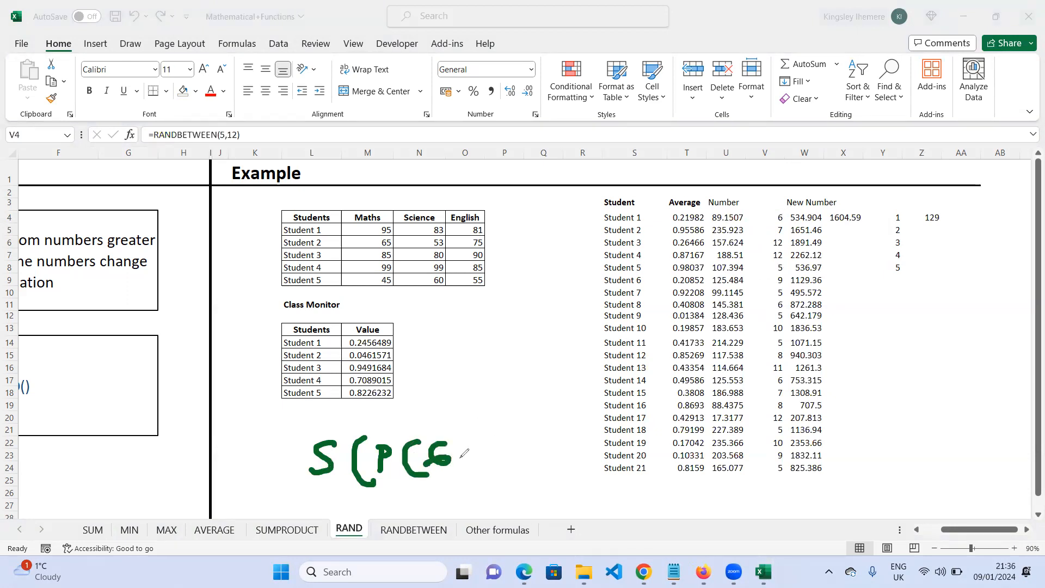
- Finish the first term P(5,6) in ink, undoing the two stray bracket strokes drawn after it
mouse_move(459, 459)
left_mouse_down()
mouse_move(452, 470)
mouse_move(466, 474)
left_mouse_up()
mouse_move(469, 438)
left_mouse_down()
mouse_move(497, 462)
mouse_move(469, 481)
left_mouse_up()
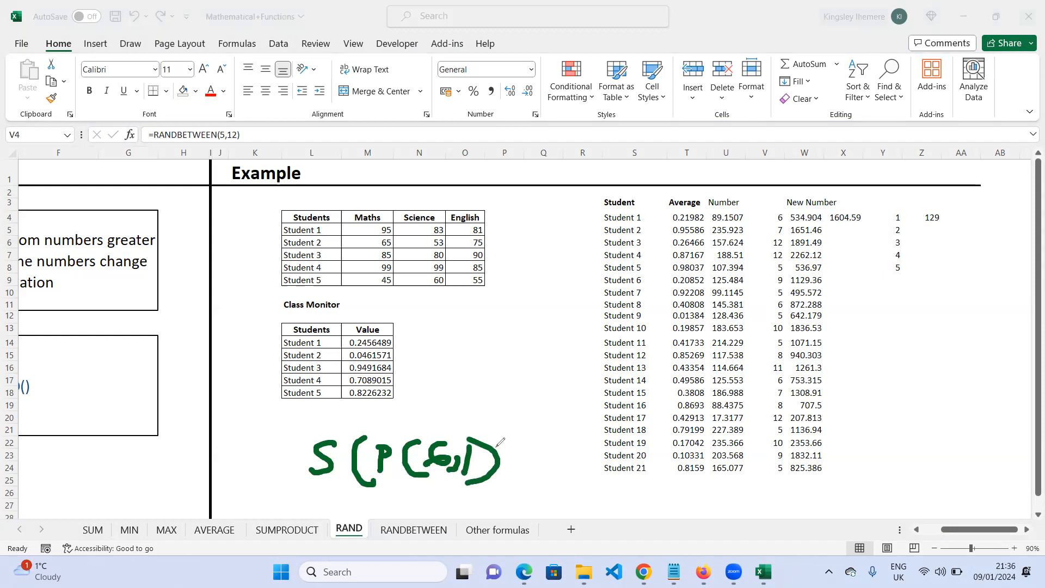
mouse_move(486, 420)
left_mouse_down()
mouse_move(521, 471)
mouse_move(490, 489)
left_mouse_up()
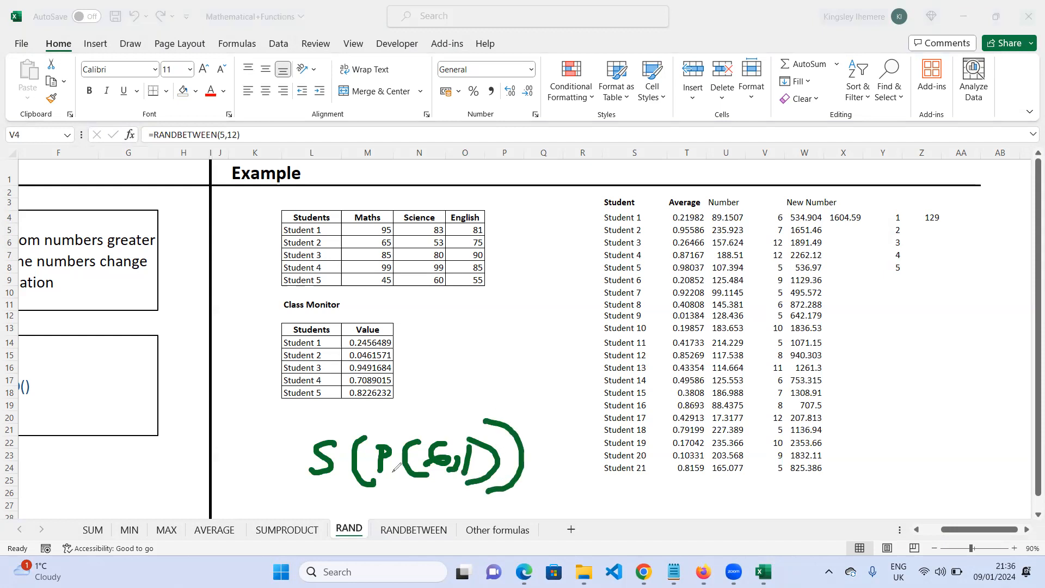
mouse_move(496, 438)
left_mouse_down()
mouse_move(397, 427)
mouse_move(366, 446)
mouse_move(374, 469)
mouse_move(485, 485)
mouse_move(498, 476)
left_mouse_up()
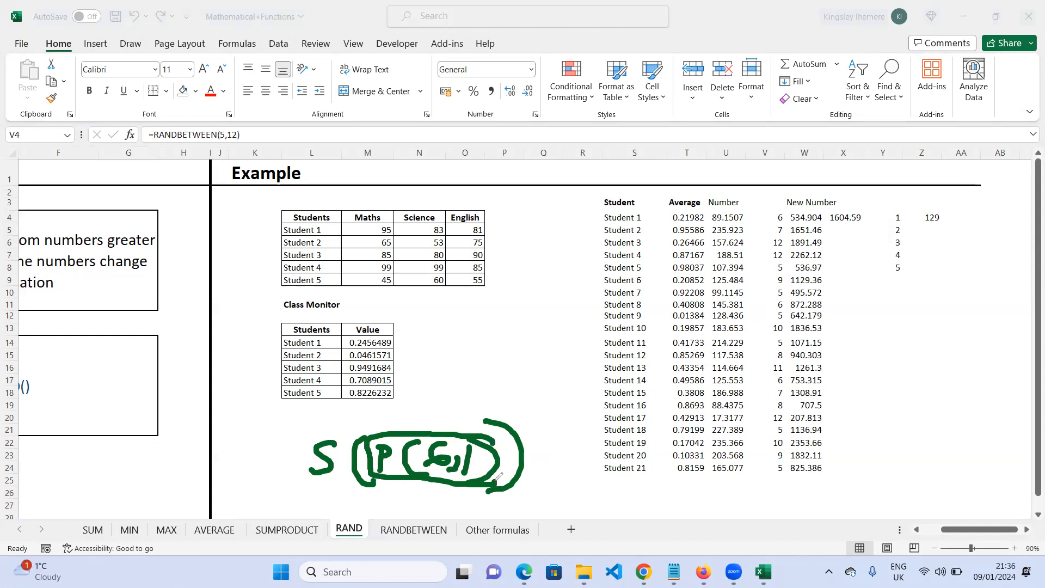
key("ctrl+z")
key("ctrl+z")
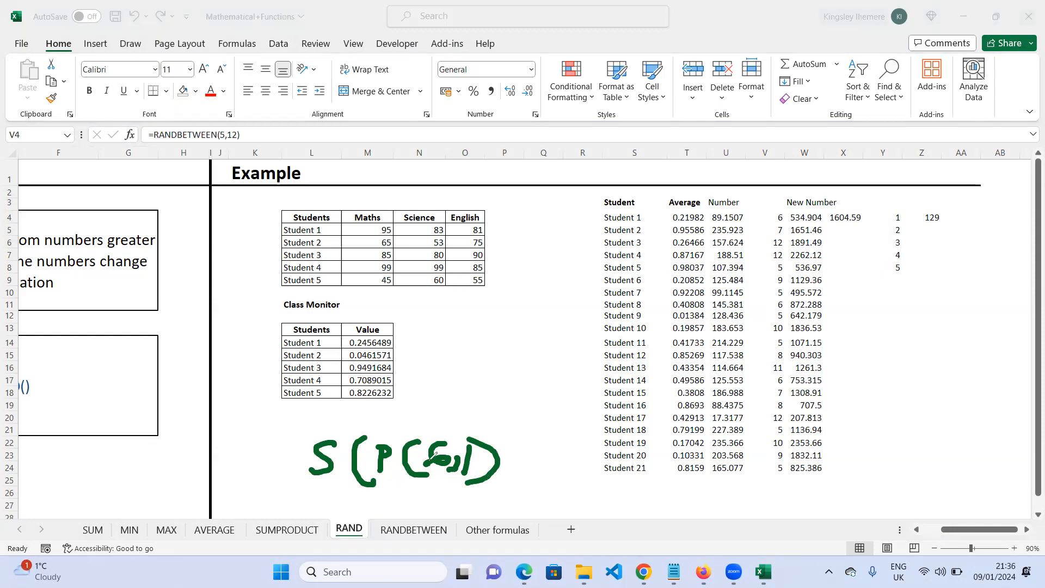
- Handwrite the second term P(7,2) after the first, separated by a comma
left_click_drag(508, 471, 501, 488)
left_click_drag(525, 445, 531, 488)
mouse_move(526, 444)
left_mouse_down()
mouse_move(541, 452)
mouse_move(526, 463)
mouse_move(559, 460)
mouse_move(572, 486)
left_mouse_up()
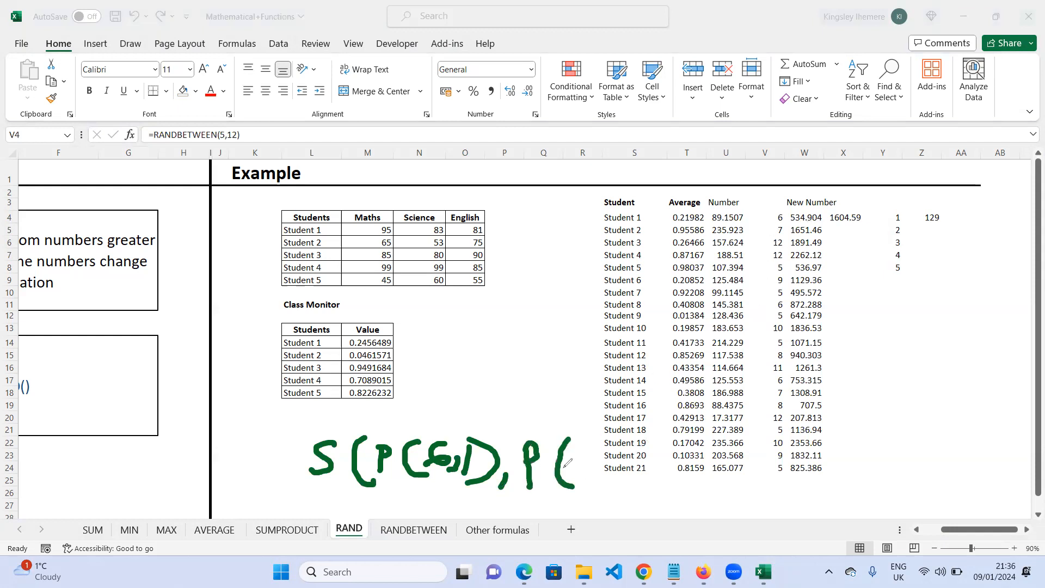
mouse_move(572, 451)
left_mouse_down()
mouse_move(593, 449)
mouse_move(592, 488)
left_mouse_up()
mouse_move(631, 458)
left_mouse_down()
mouse_move(623, 475)
mouse_move(642, 473)
left_mouse_up()
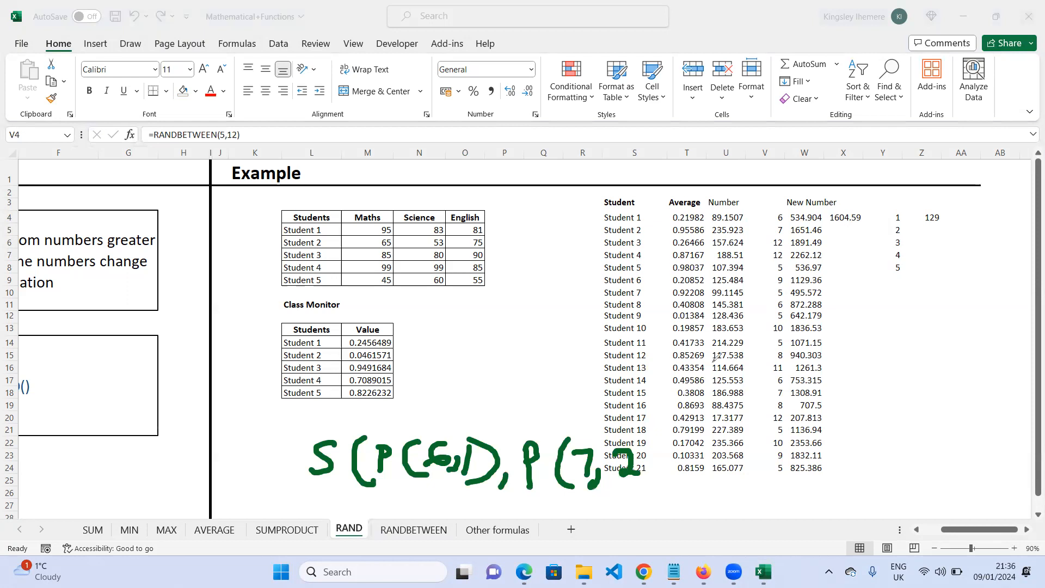
mouse_move(626, 430)
left_mouse_down()
mouse_move(656, 472)
mouse_move(632, 492)
mouse_move(638, 500)
left_mouse_up()
- Handwrite the third term P(12,3) to complete the expanded SUMPRODUCT expression
mouse_move(691, 439)
left_mouse_down()
mouse_move(686, 479)
mouse_move(707, 438)
mouse_move(688, 454)
left_mouse_up()
mouse_move(738, 428)
left_mouse_down()
mouse_move(716, 460)
mouse_move(736, 479)
left_mouse_up()
mouse_move(746, 448)
left_mouse_down()
mouse_move(756, 445)
mouse_move(762, 462)
mouse_move(783, 462)
mouse_move(783, 479)
left_mouse_up()
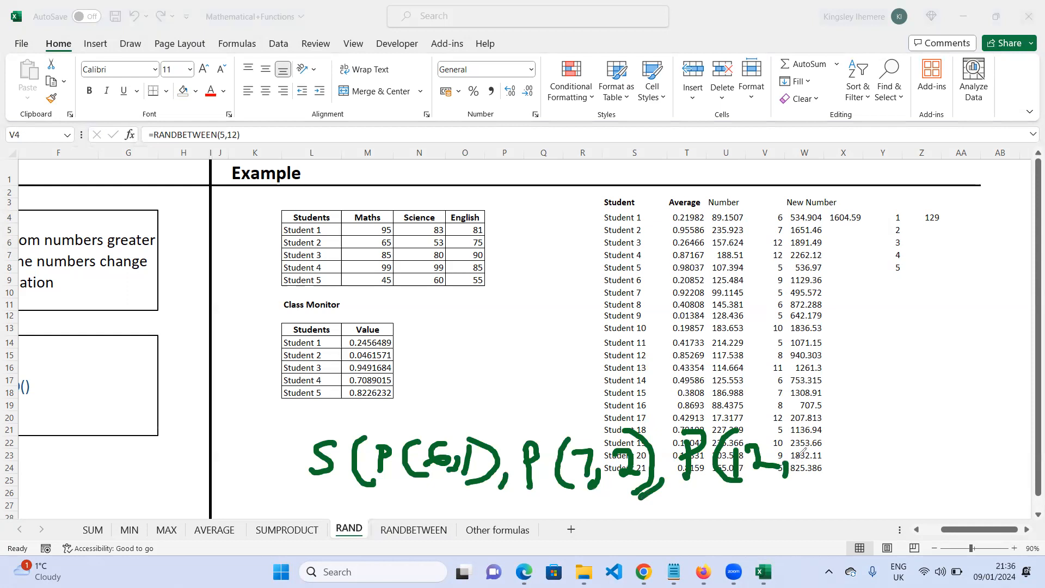
left_click(803, 444)
left_click_drag(814, 457, 810, 472)
mouse_move(826, 423)
left_mouse_down()
mouse_move(854, 459)
mouse_move(824, 487)
left_mouse_up()
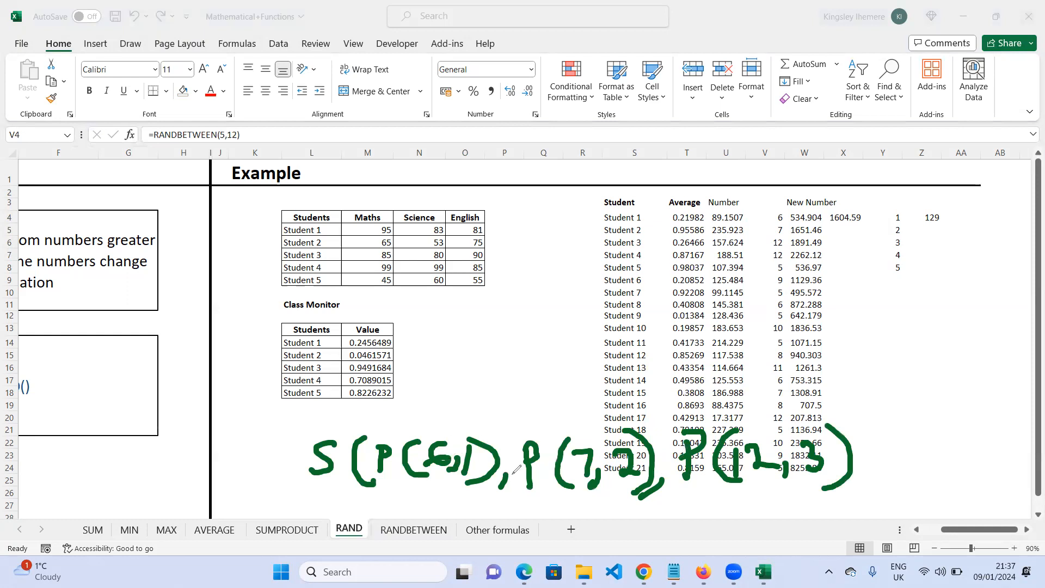
- Write the products 6, 14 and 36 joined by plus signs above the terms and close the outer bracket
mouse_move(458, 391)
left_mouse_down()
mouse_move(458, 417)
mouse_move(460, 409)
left_mouse_up()
mouse_move(596, 395)
left_mouse_down()
mouse_move(593, 416)
mouse_move(636, 406)
mouse_move(624, 408)
mouse_move(622, 424)
left_mouse_up()
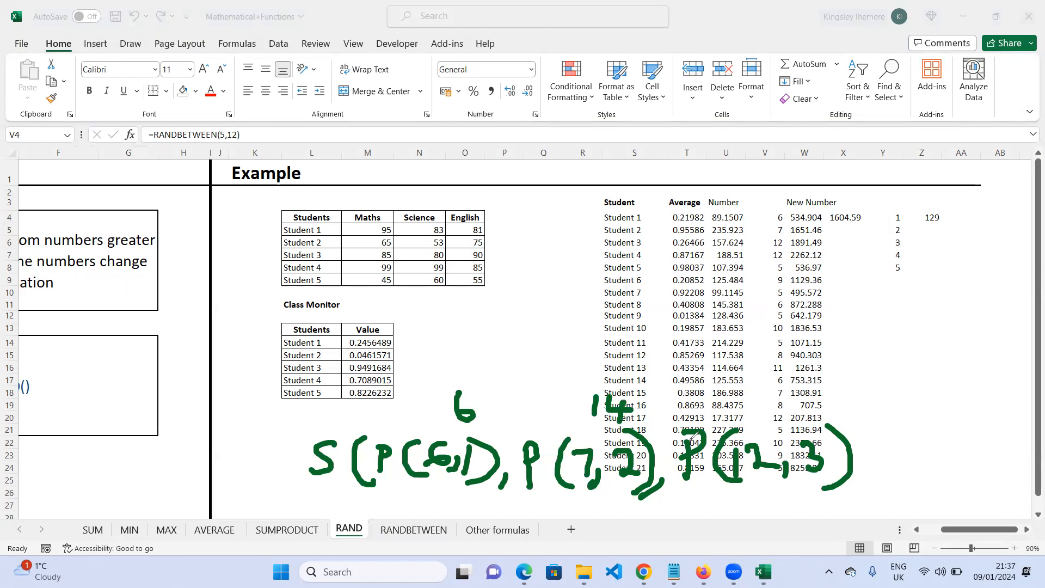
mouse_move(753, 397)
left_mouse_down()
mouse_move(766, 406)
mouse_move(755, 422)
mouse_move(776, 421)
mouse_move(768, 413)
left_mouse_up()
left_click(782, 395)
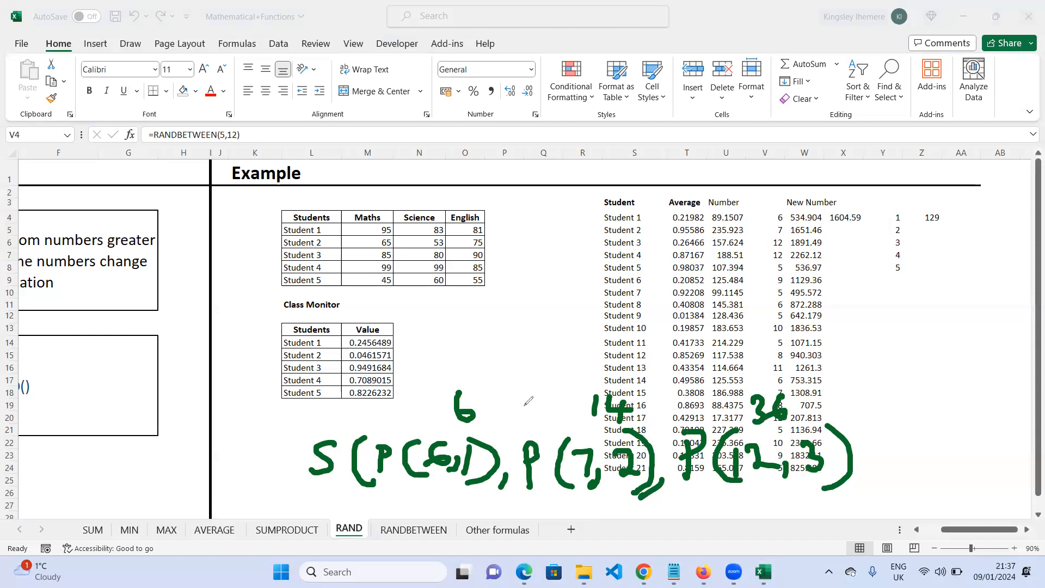
mouse_move(526, 400)
left_mouse_down()
mouse_move(528, 419)
mouse_move(559, 403)
left_mouse_up()
left_click_drag(716, 393, 711, 422)
left_click_drag(703, 407, 723, 404)
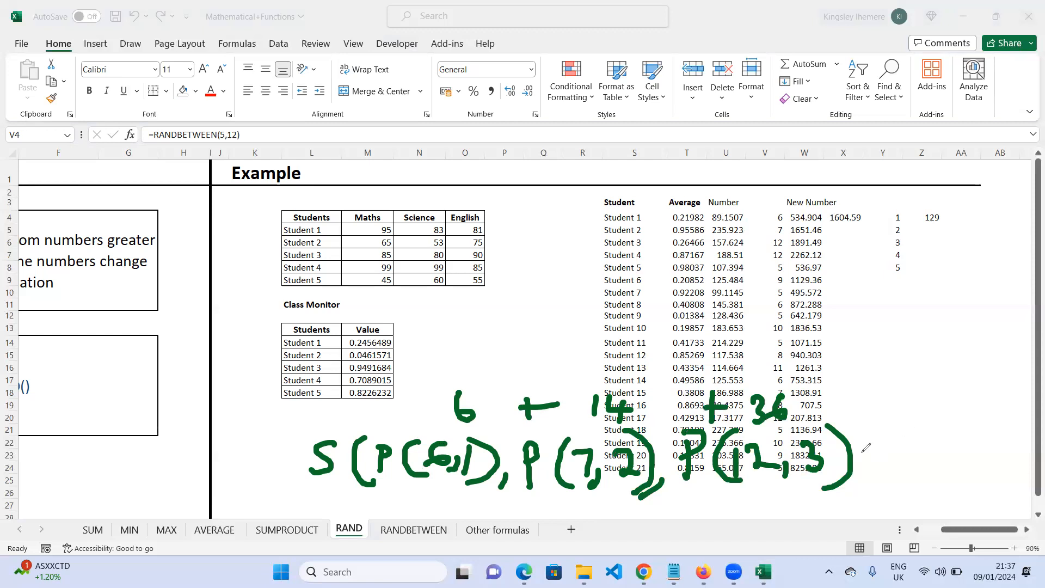
mouse_move(847, 408)
left_mouse_down()
mouse_move(892, 488)
mouse_move(869, 499)
left_mouse_up()
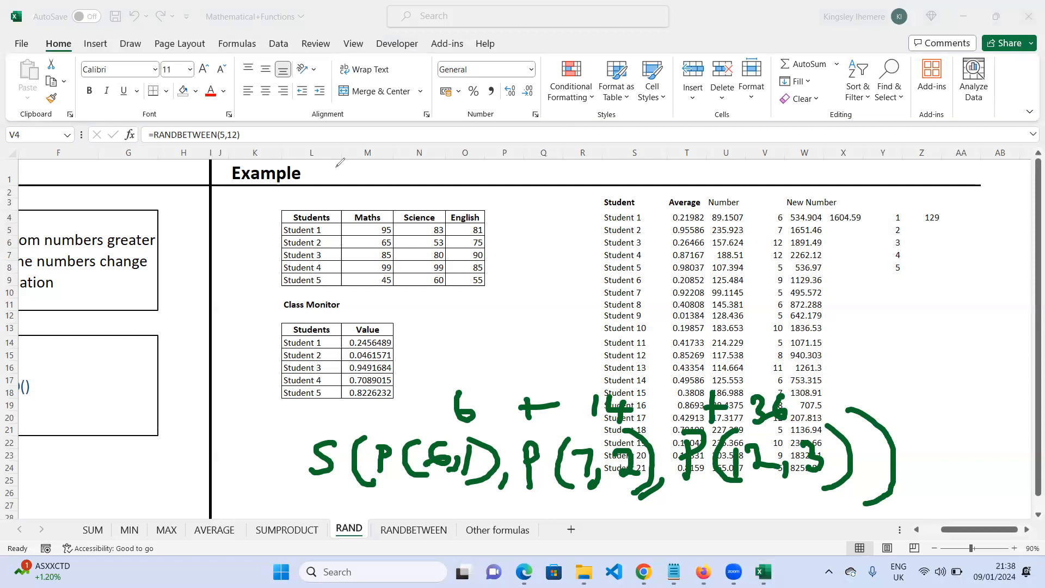
- Write E and M labels with an arrow above the tables and box them and the result in Z4
mouse_move(342, 165)
left_mouse_down()
mouse_move(343, 200)
mouse_move(348, 186)
left_mouse_up()
mouse_move(481, 166)
left_mouse_down()
mouse_move(478, 199)
mouse_move(523, 162)
mouse_move(543, 200)
mouse_move(530, 212)
mouse_move(524, 259)
mouse_move(540, 236)
left_mouse_up()
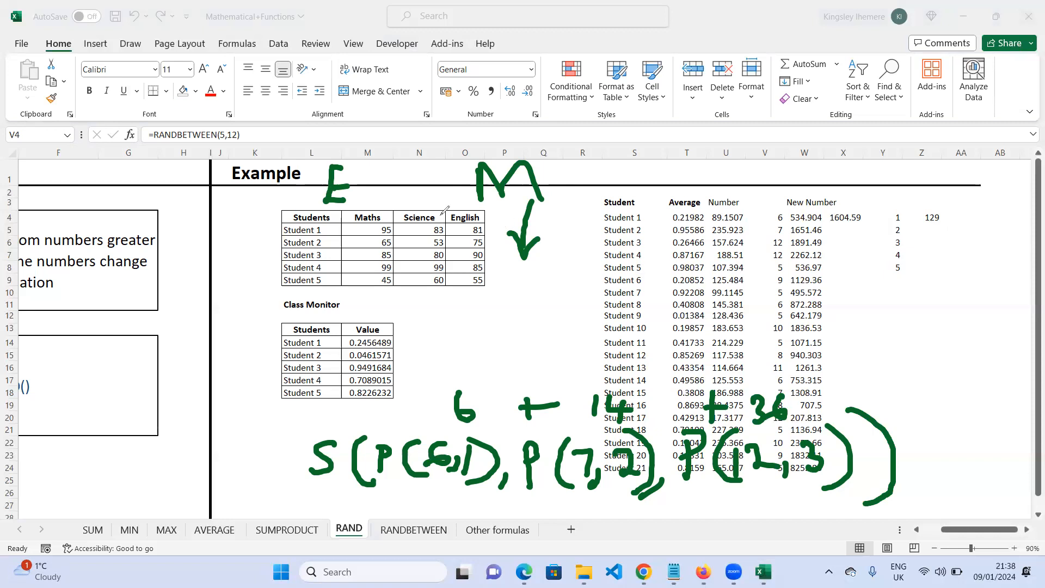
left_click_drag(330, 199, 321, 235)
mouse_move(351, 162)
left_mouse_down()
mouse_move(348, 154)
mouse_move(297, 202)
mouse_move(327, 234)
mouse_move(382, 160)
mouse_move(363, 159)
left_mouse_up()
left_click(472, 152)
mouse_move(471, 153)
left_mouse_down()
mouse_move(462, 239)
mouse_move(570, 202)
mouse_move(543, 146)
mouse_move(478, 143)
mouse_move(471, 164)
left_mouse_up()
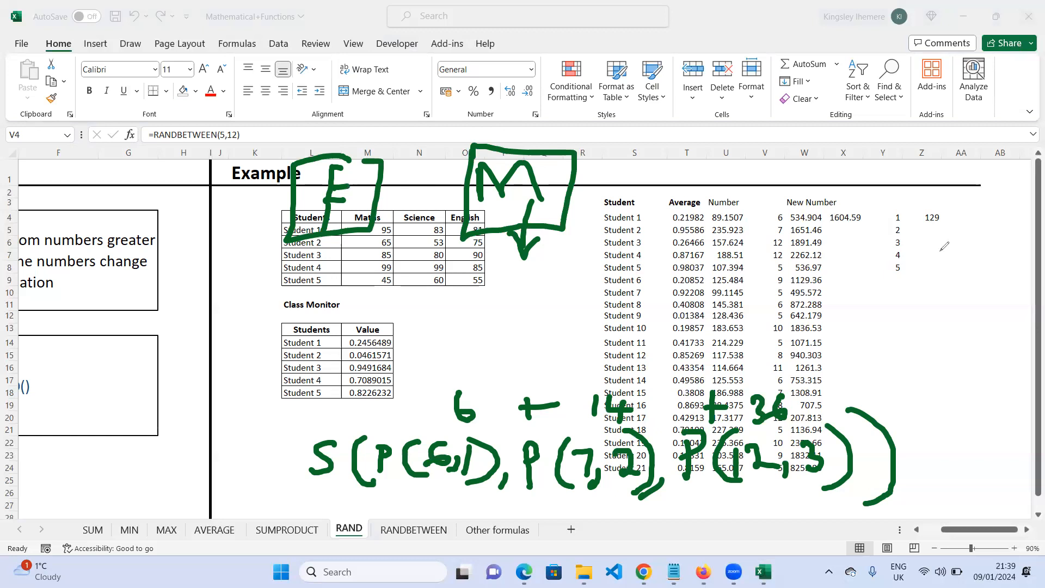
mouse_move(925, 189)
left_mouse_down()
mouse_move(918, 233)
mouse_move(955, 193)
mouse_move(920, 188)
left_mouse_up()
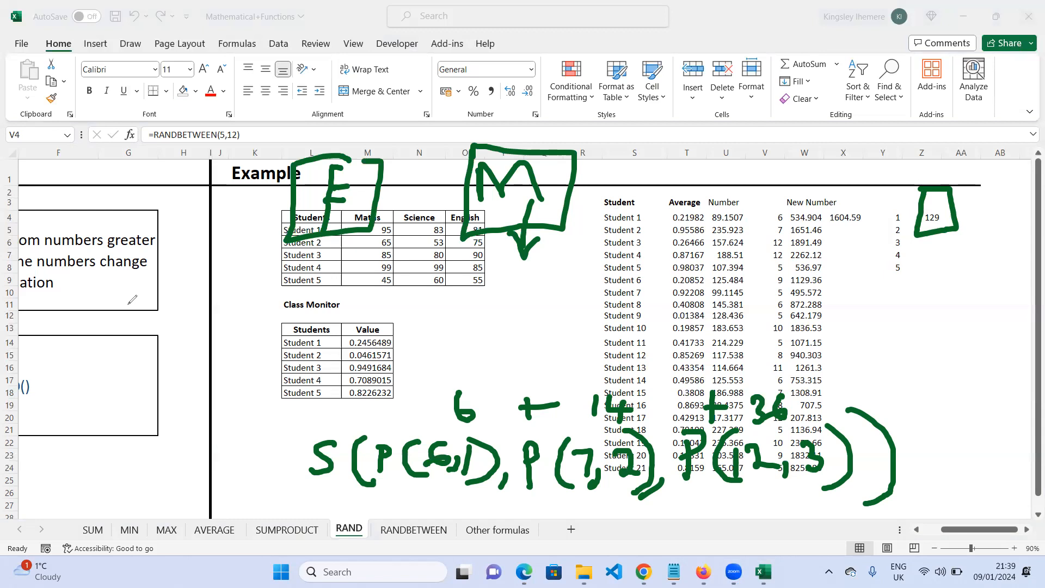
- Erase all the ink annotations from the sheet
mouse_move(394, 215)
left_mouse_down()
mouse_move(318, 200)
mouse_move(451, 187)
mouse_move(476, 240)
mouse_move(1024, 196)
mouse_move(874, 372)
left_mouse_up()
mouse_move(771, 448)
left_mouse_down()
mouse_move(762, 459)
mouse_move(729, 454)
mouse_move(760, 414)
mouse_move(710, 402)
mouse_move(688, 469)
mouse_move(623, 463)
mouse_move(656, 471)
mouse_move(665, 415)
mouse_move(561, 393)
mouse_move(452, 393)
mouse_move(550, 452)
mouse_move(322, 448)
left_mouse_up()
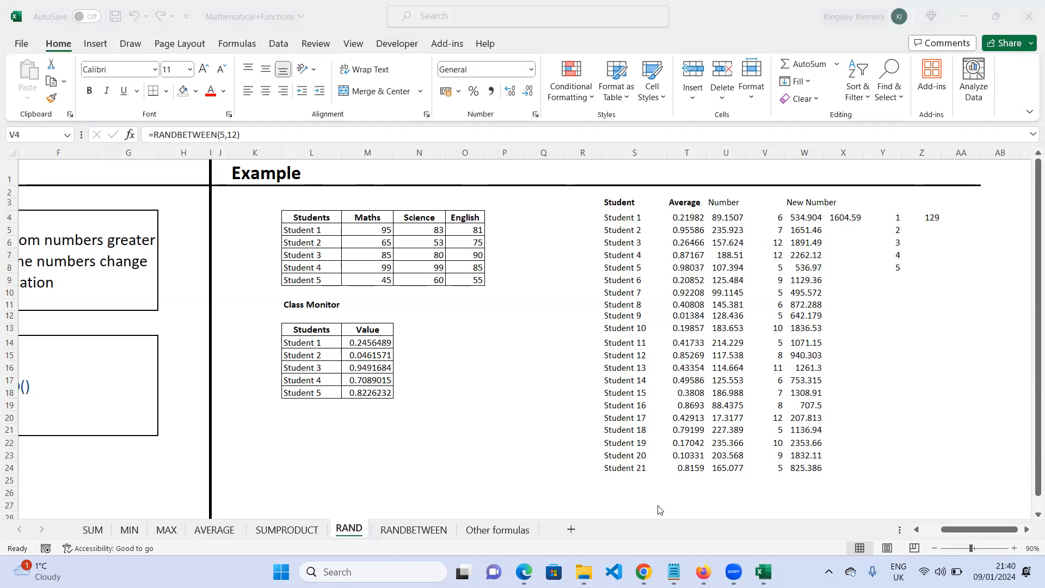
- Review the list of other functions on the Other formulas sheet, then return to the RAND sheet
left_click(501, 536)
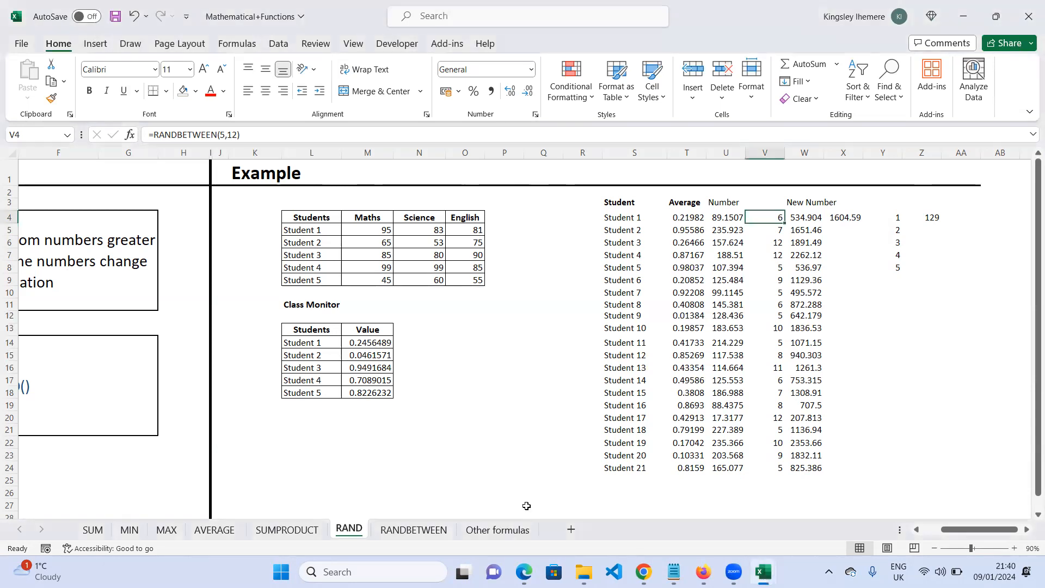
left_click(499, 531)
left_click_drag(67, 204, 134, 267)
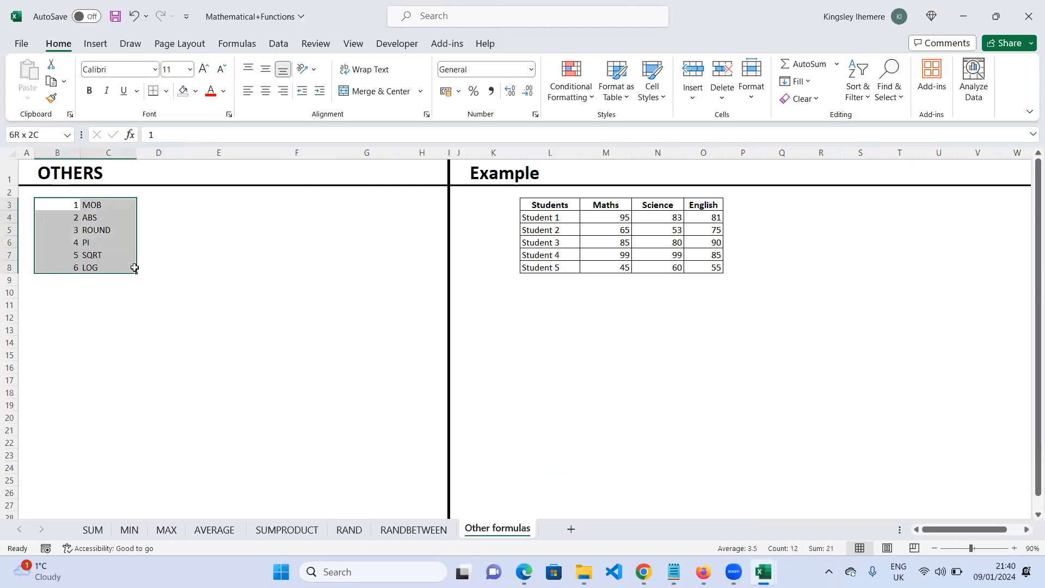
left_click(161, 227)
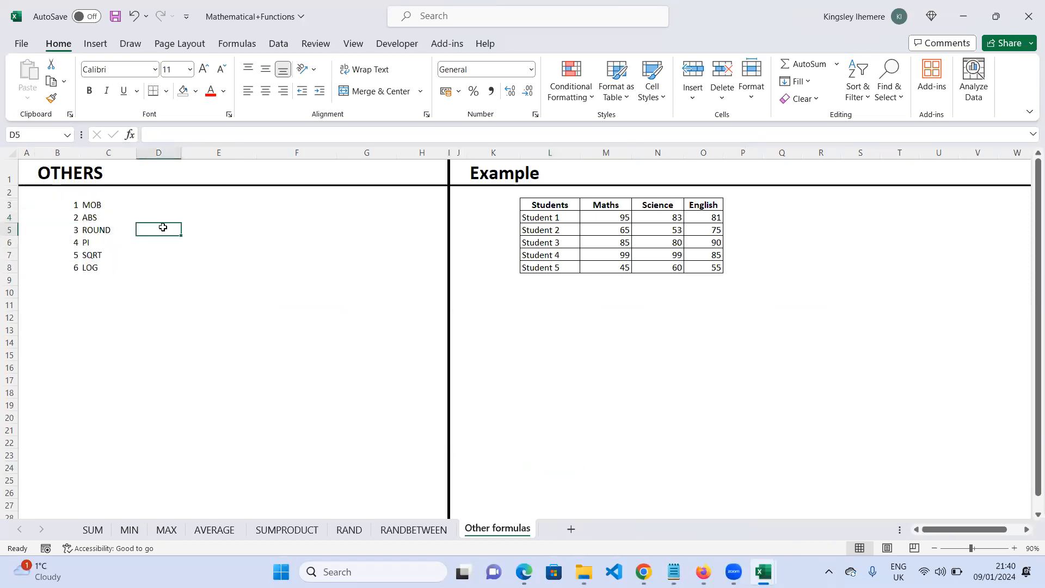
left_click(84, 217)
left_click(101, 234)
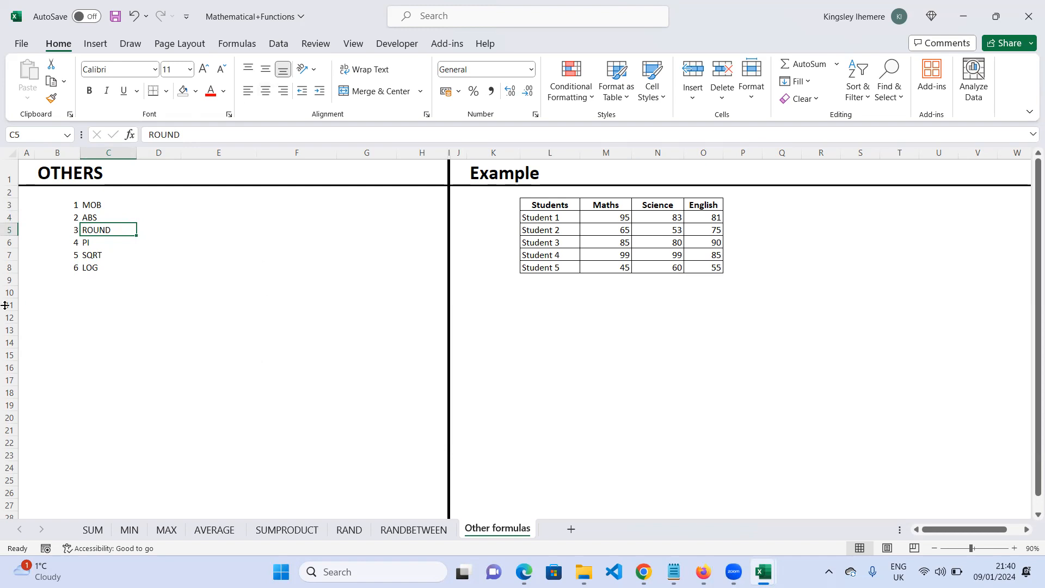
left_click(73, 305)
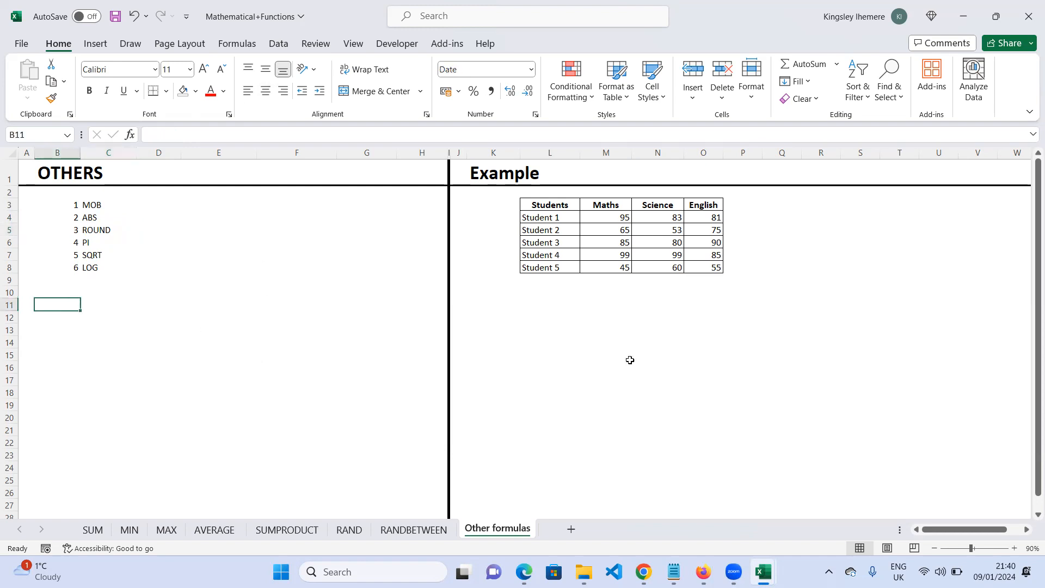
type("r")
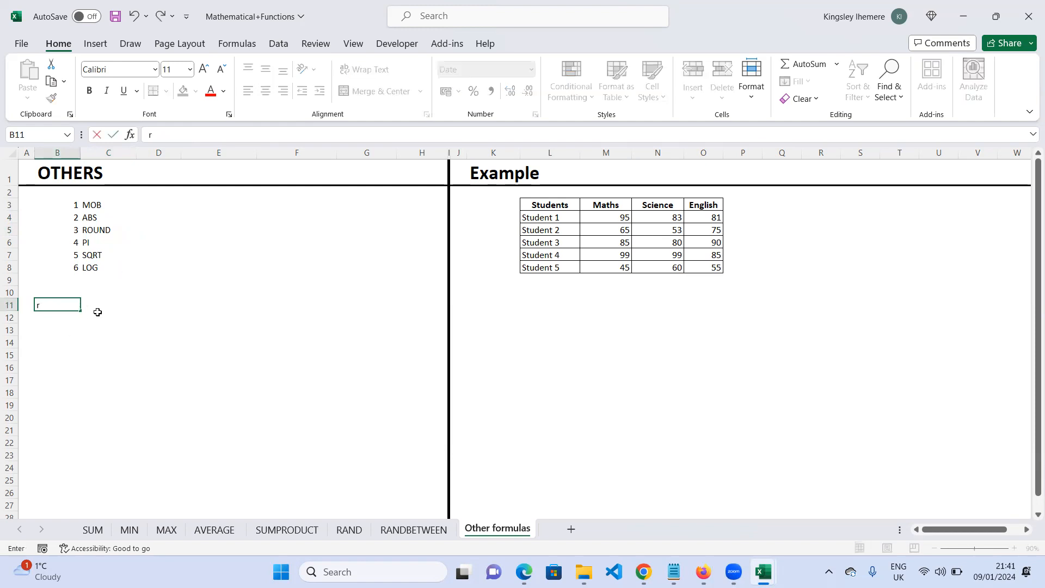
key("BackSpace")
left_click(415, 530)
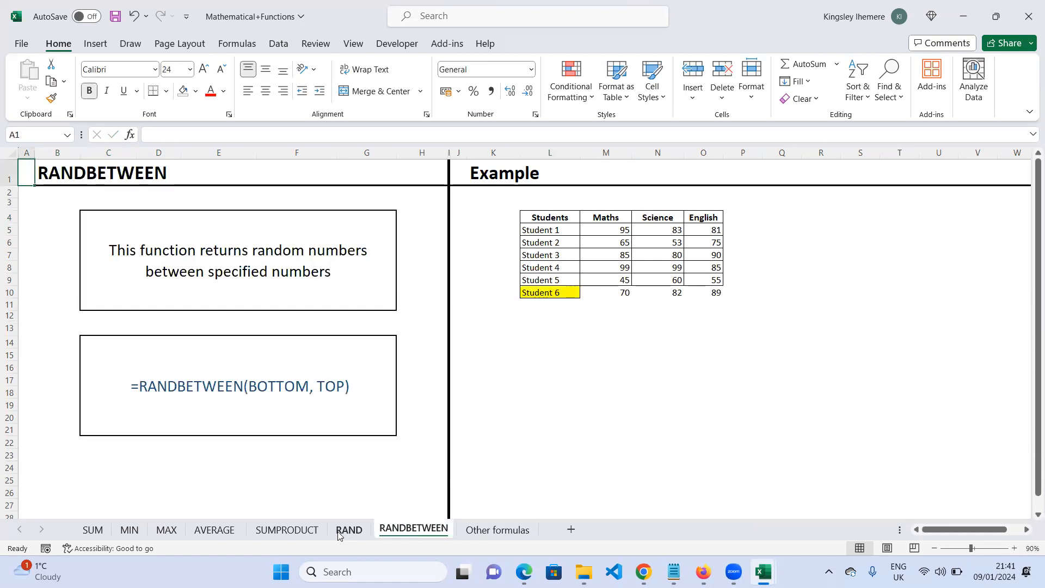
left_click(349, 529)
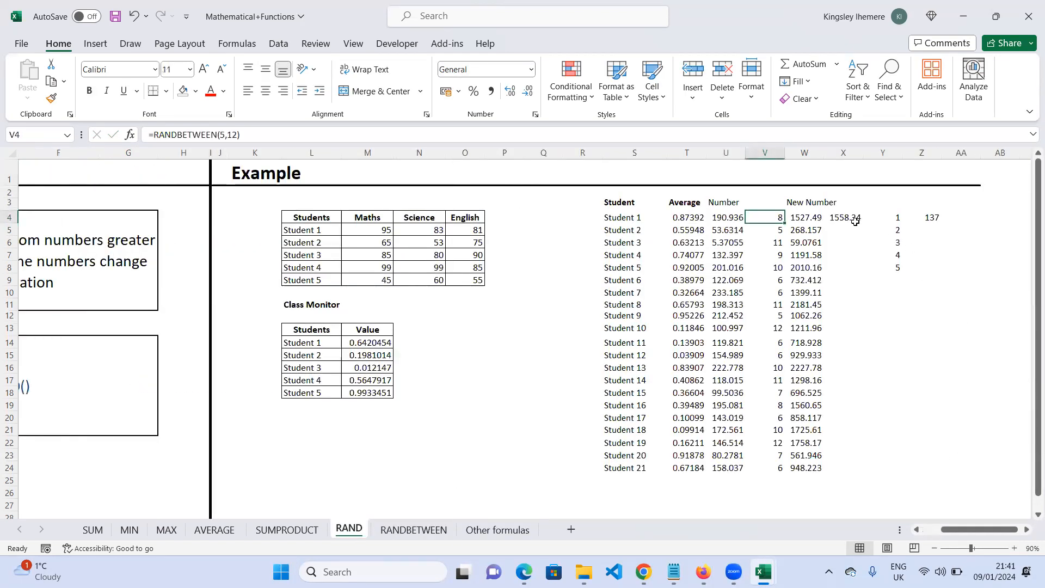
- Inspect the New Number formulas in column W
left_click_drag(806, 217, 811, 321)
left_click(813, 342)
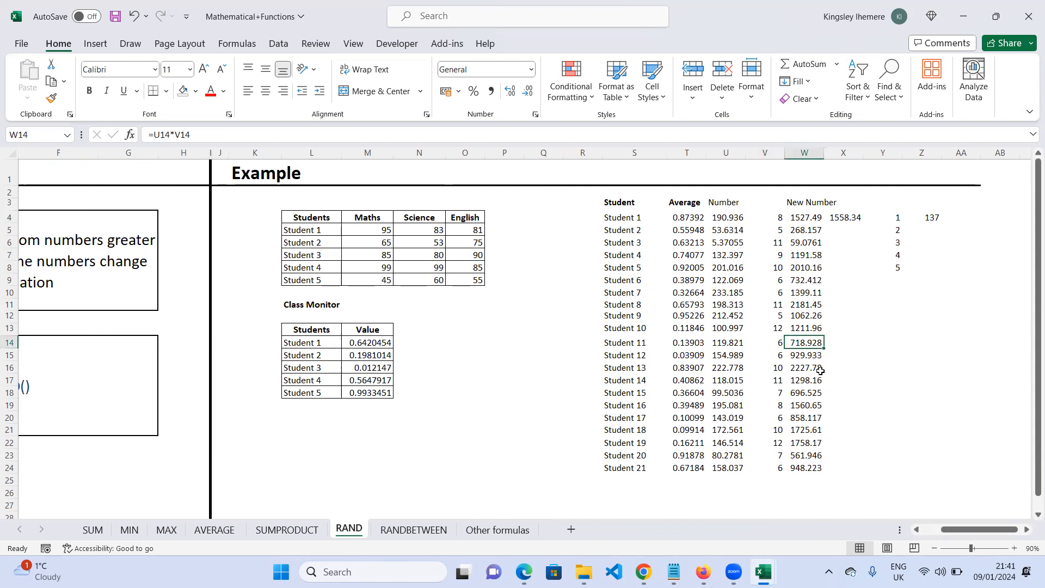
left_click_drag(807, 217, 819, 472)
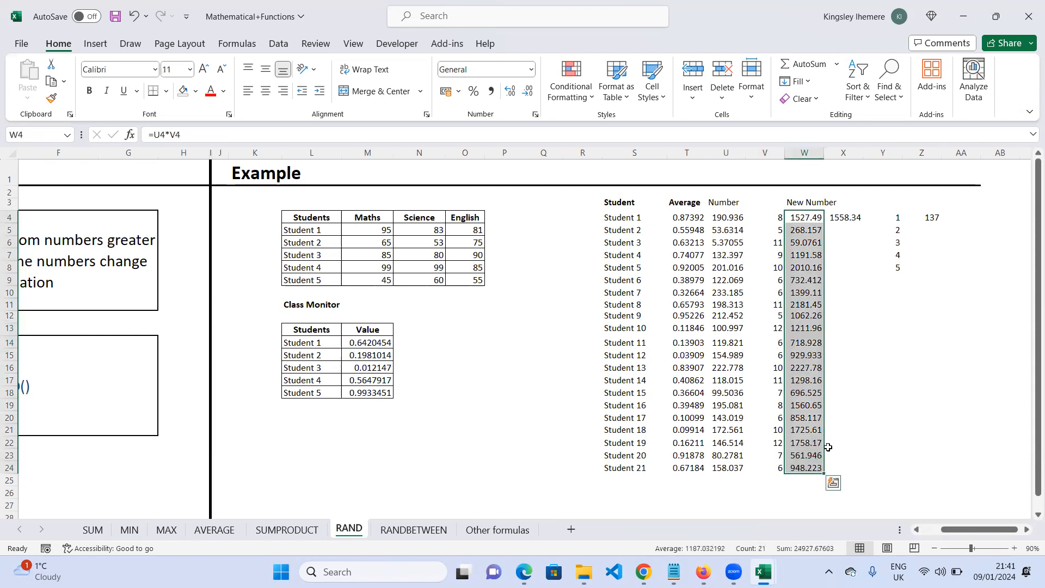
left_click(804, 393)
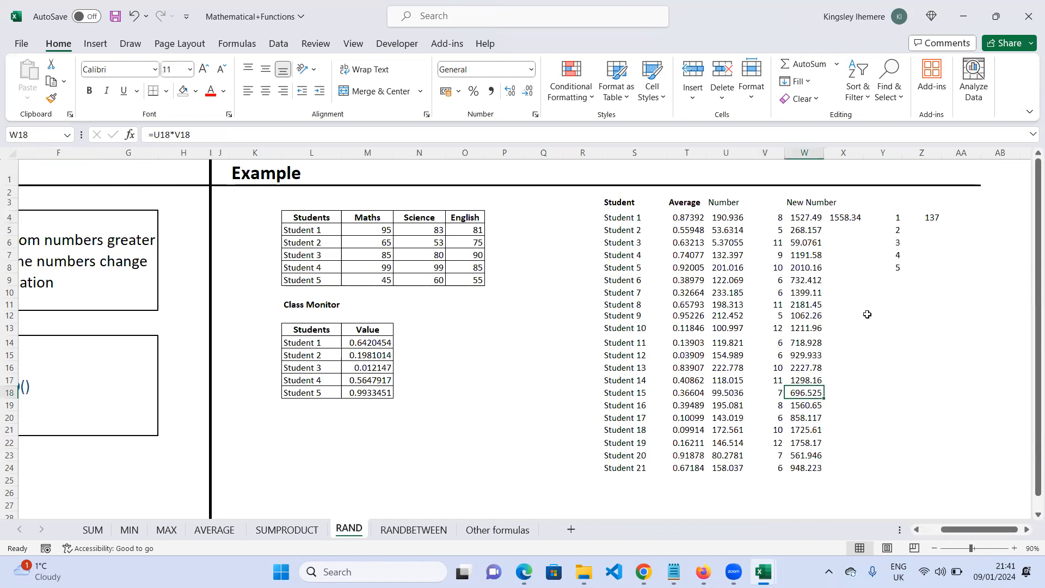
left_click(965, 217)
- Enter the bold heading Rounding Numbers in cell AA3
left_click(958, 201)
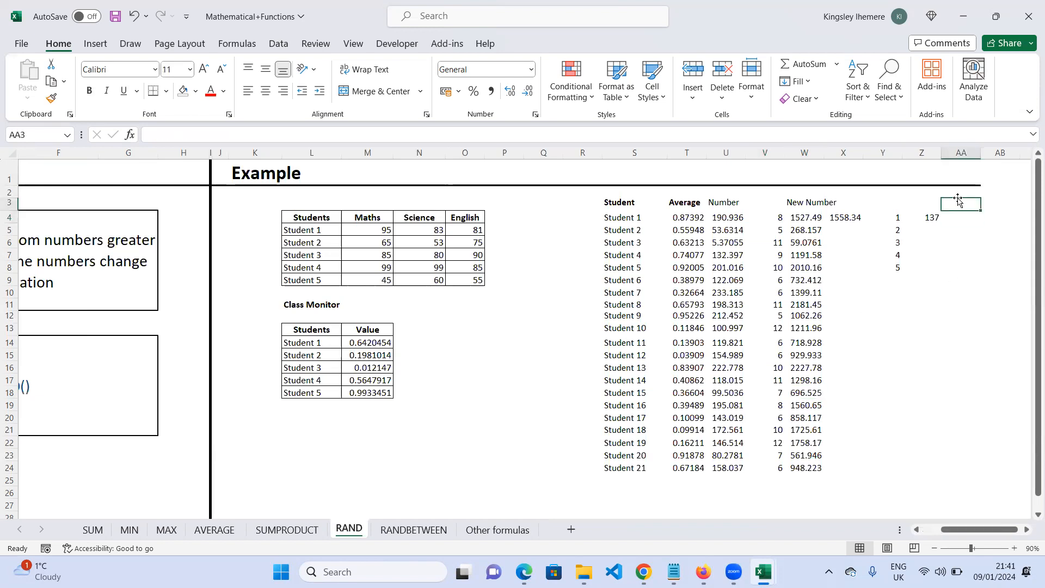
type("Rou")
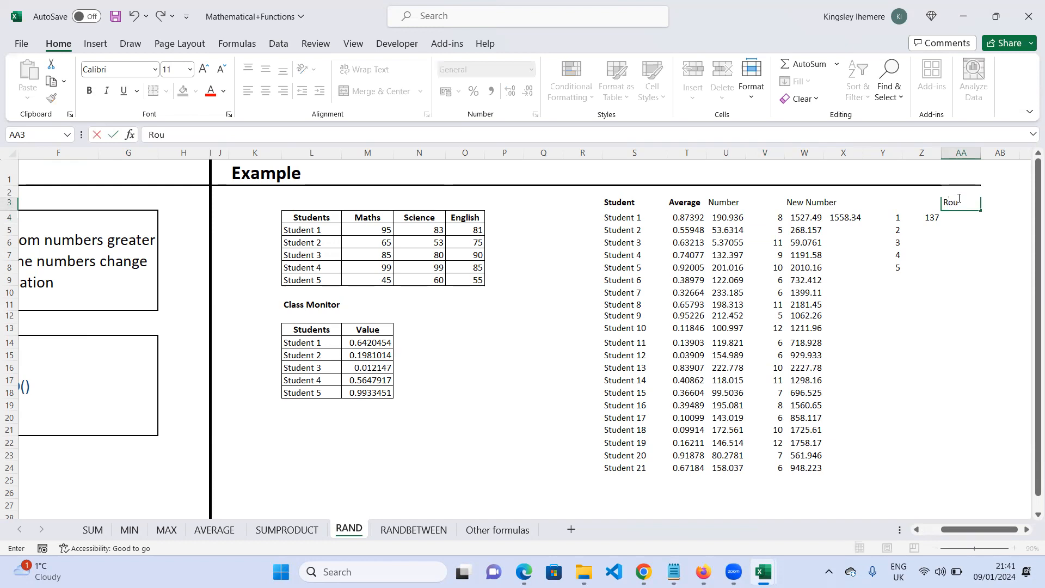
type("nding Numbers")
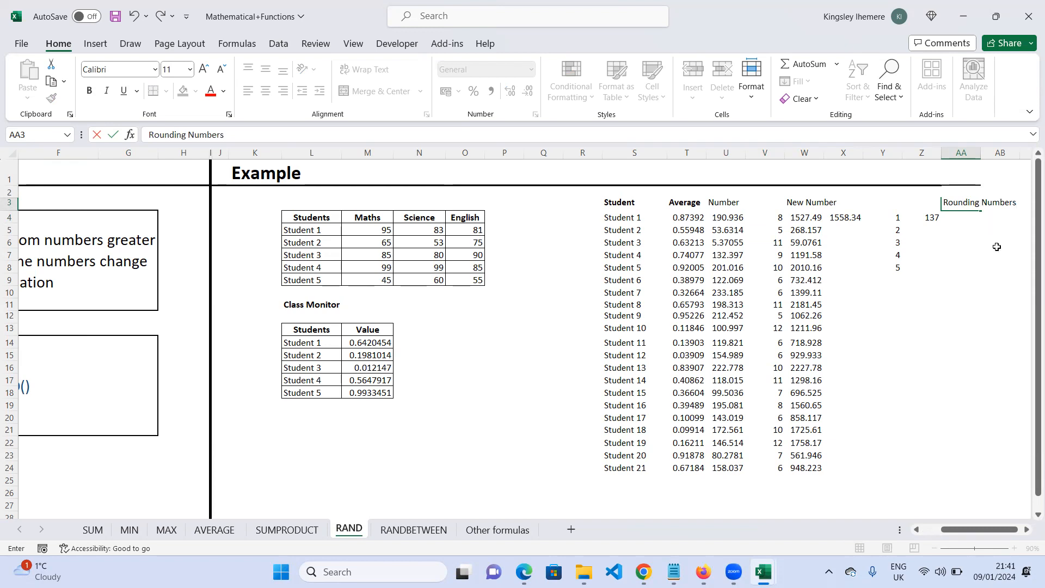
left_click_drag(1015, 204, 943, 203)
left_click(957, 191)
- Enter a ROUND formula in AA4 that rounds the New Number in W4 to 1 decimal place
left_click(963, 219)
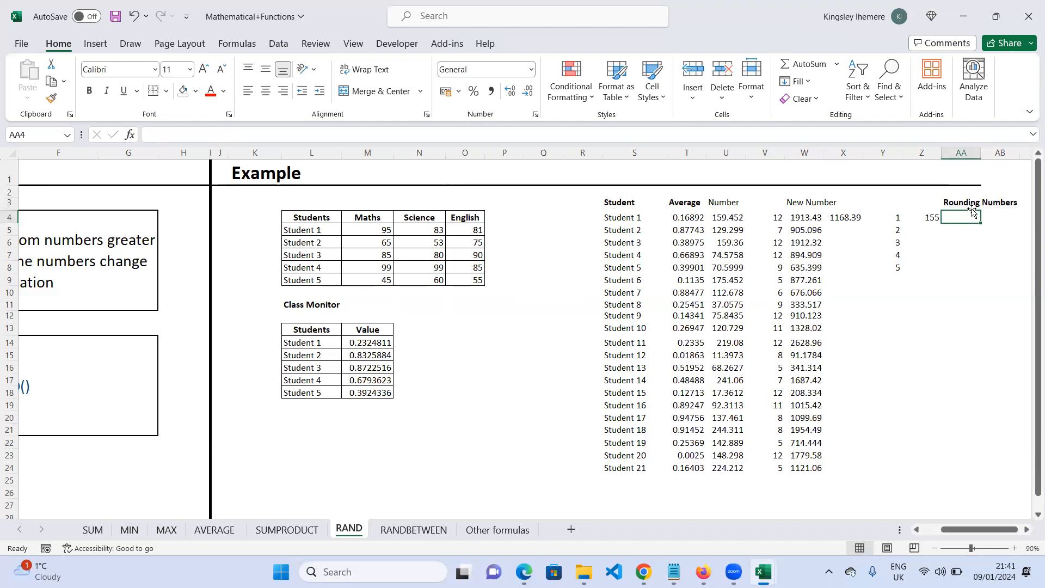
type("=round")
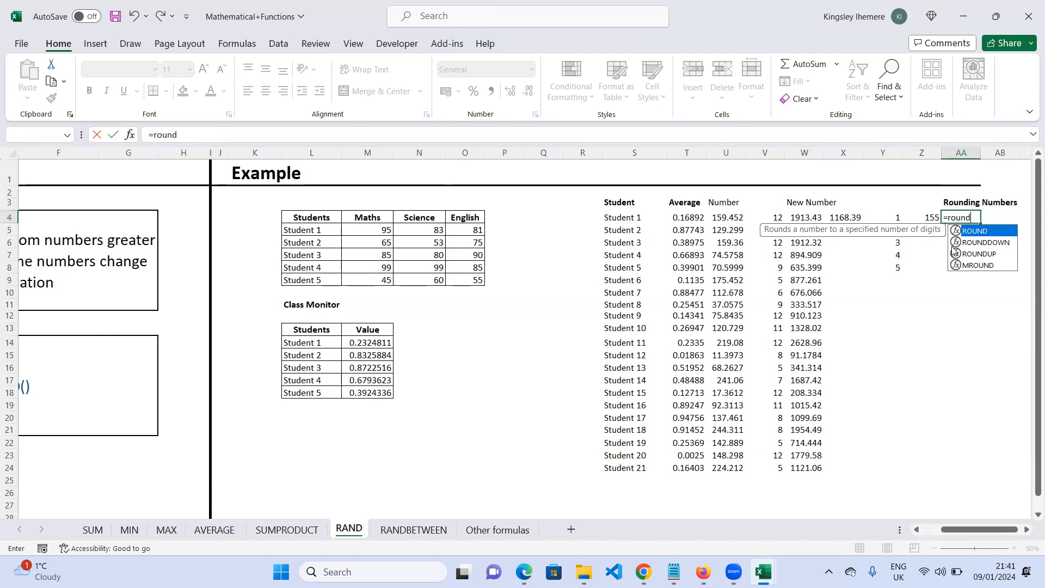
key("Tab")
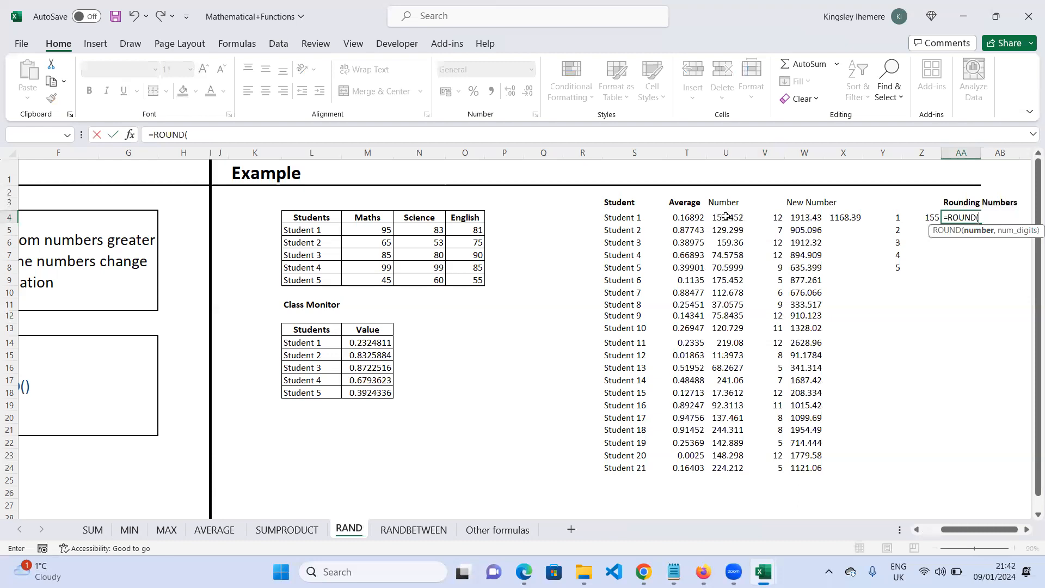
left_click(805, 219)
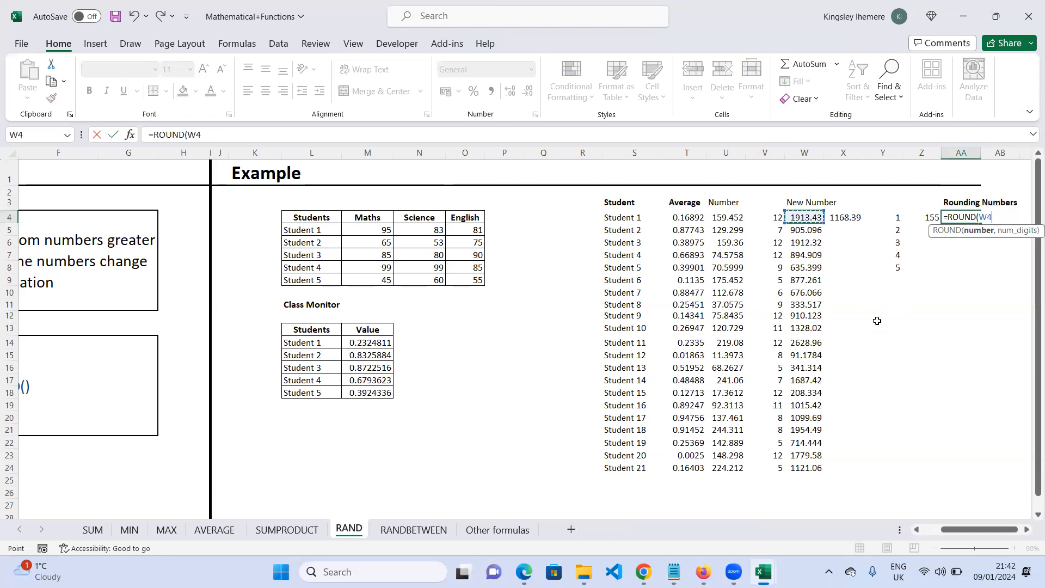
type(",")
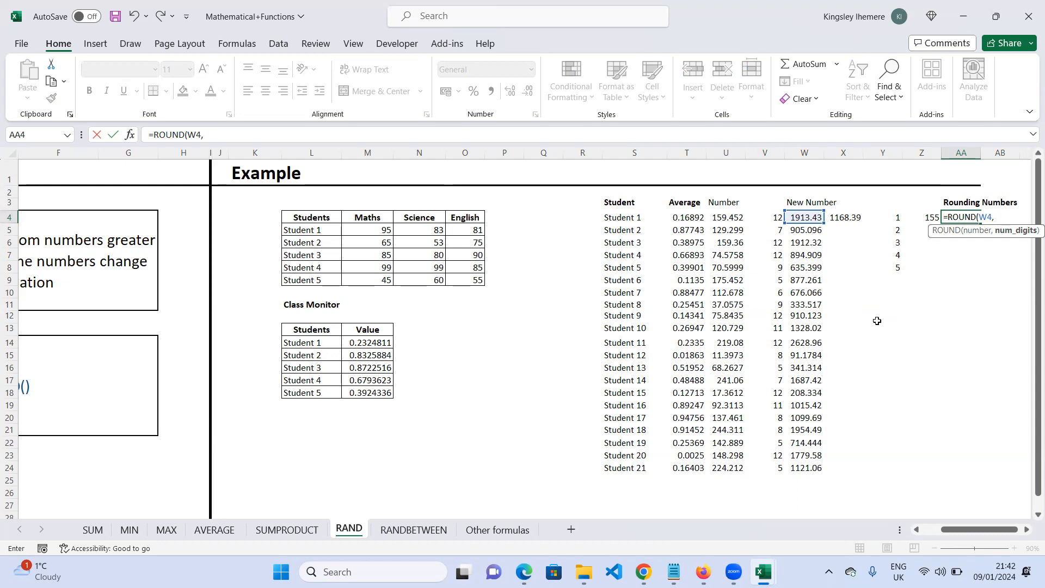
type("1)")
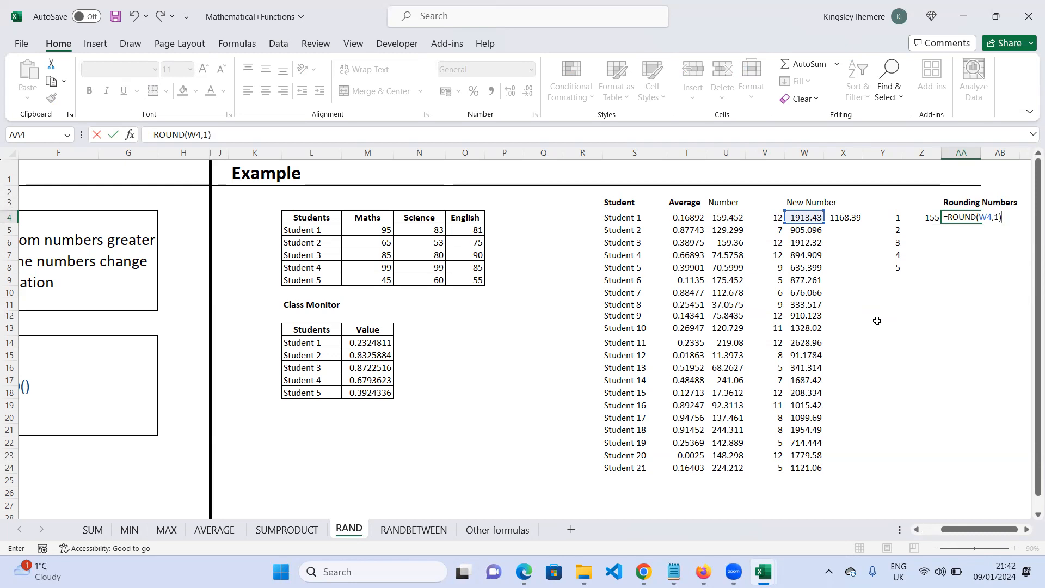
key("Return")
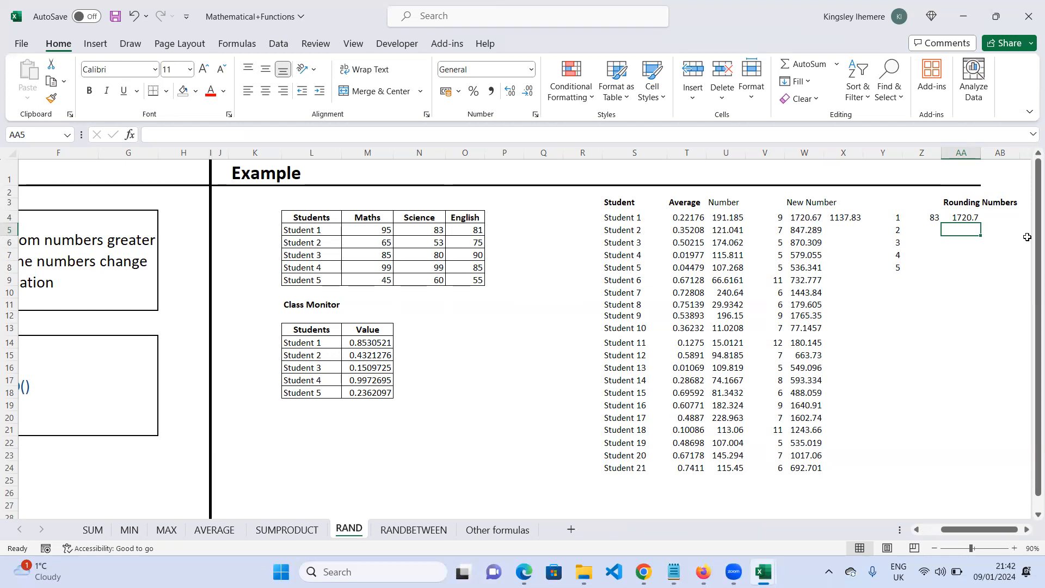
- Fill the ROUND formula down the Rounding Numbers column through row 24 and check a copied formula
left_click(969, 216)
left_click_drag(981, 223, 980, 471)
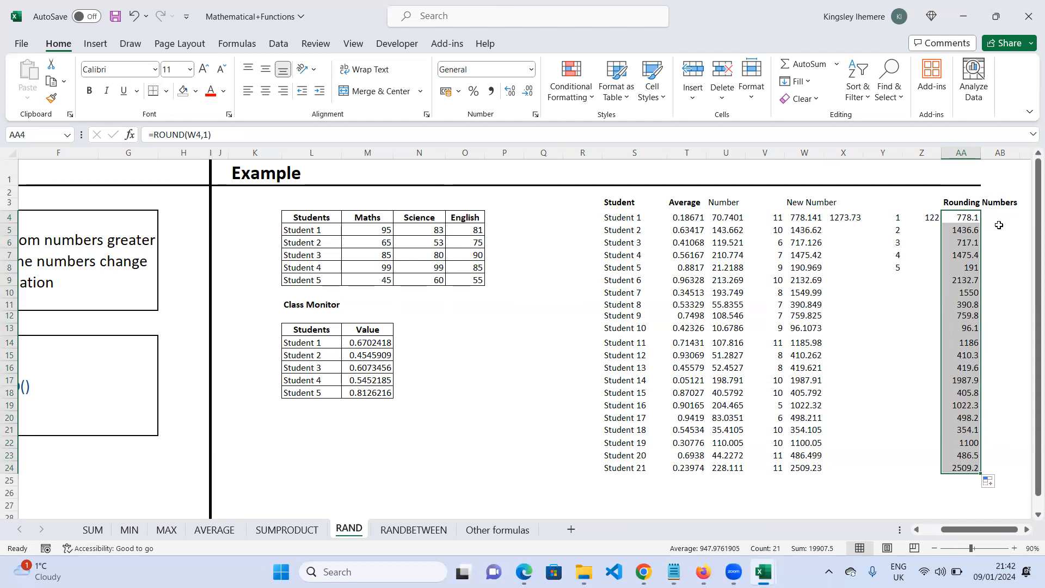
left_click(969, 444)
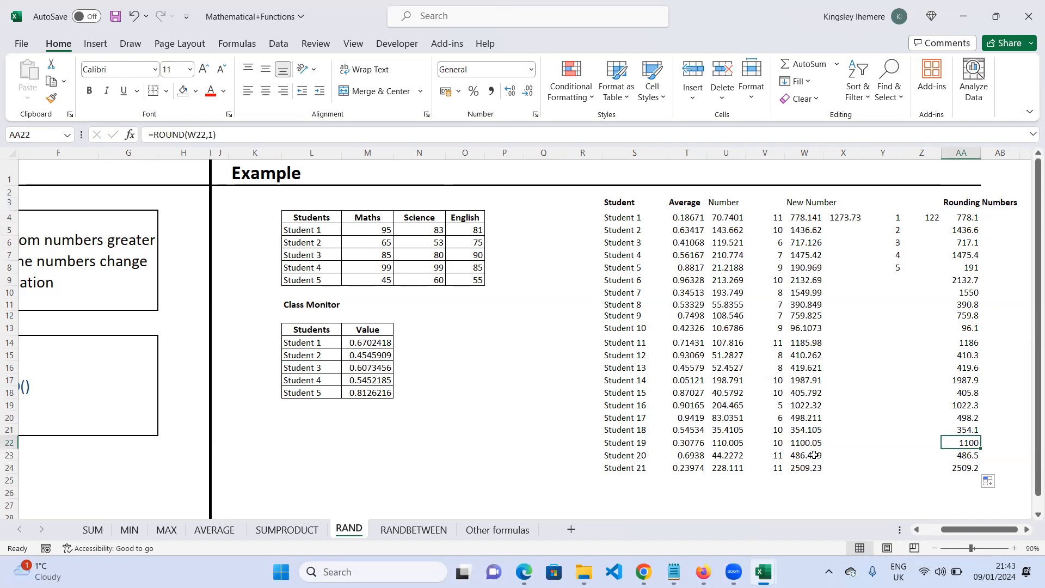
- Change the first ROUND formula's number of digits to 2
left_click(968, 219)
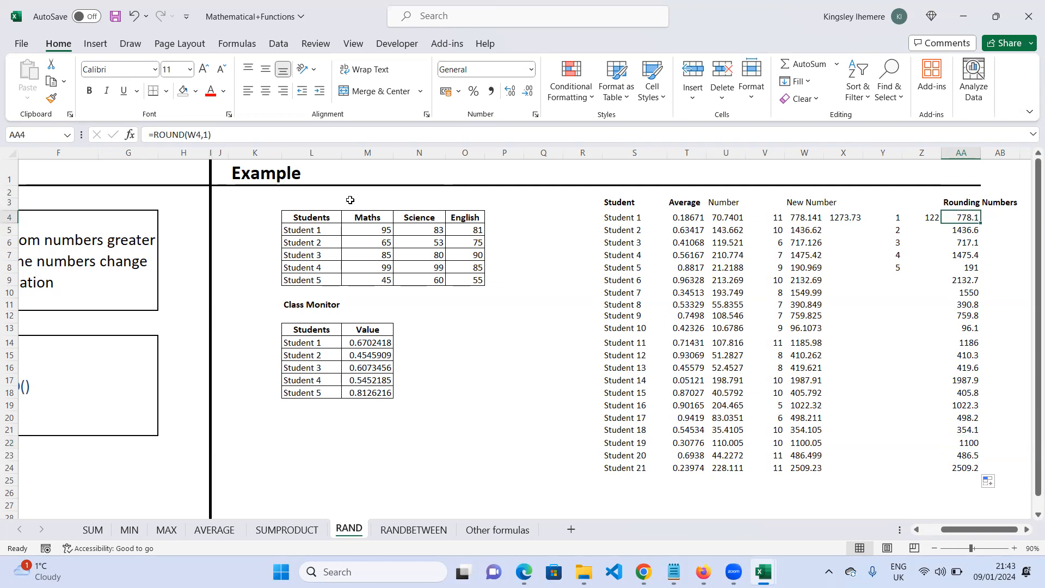
left_click(209, 134)
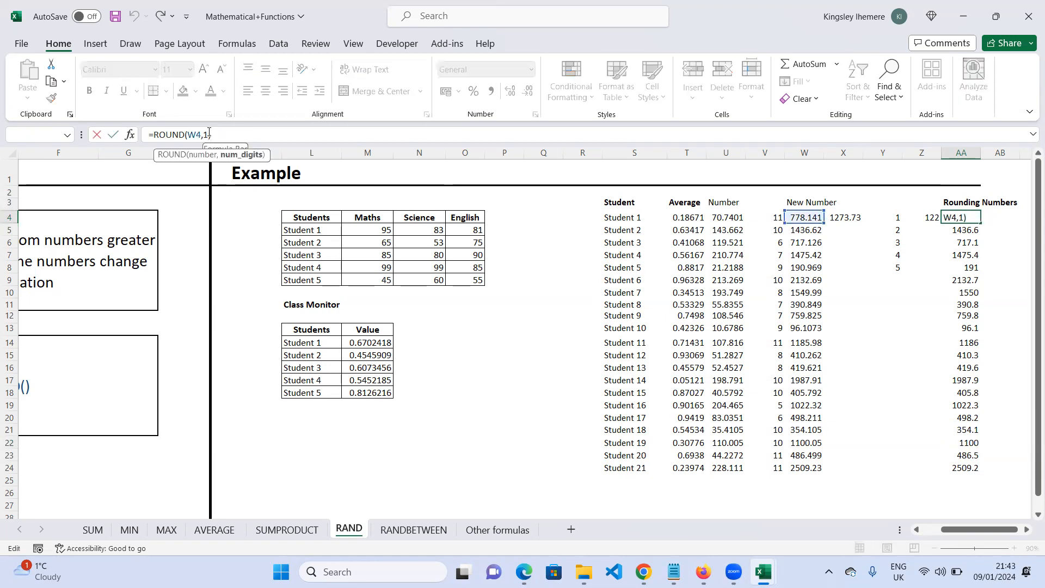
key("BackSpace")
type("2")
key("Return")
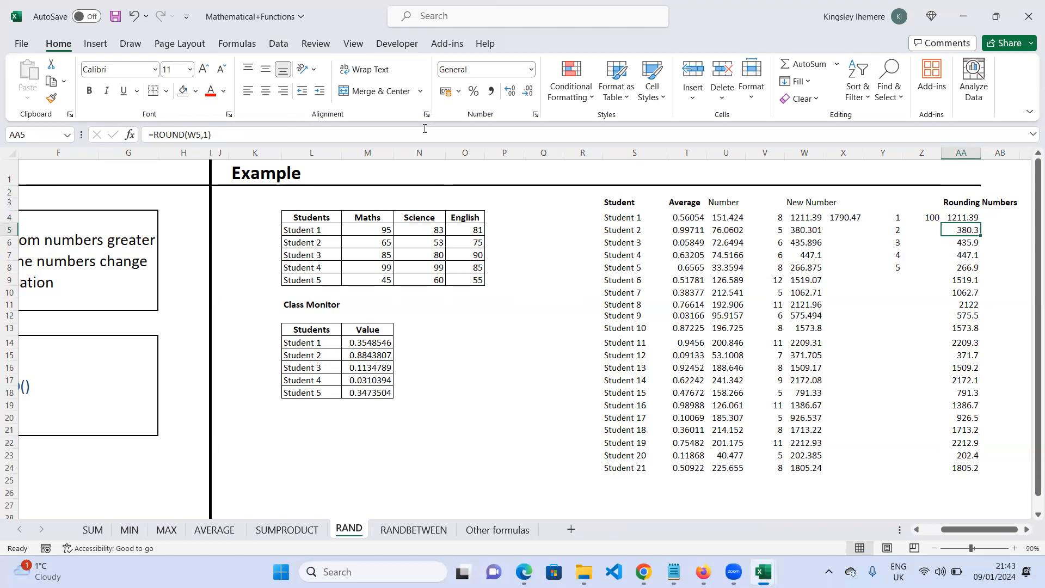
- Change the second student's ROUND formula to round to 0 digits
left_click(207, 133)
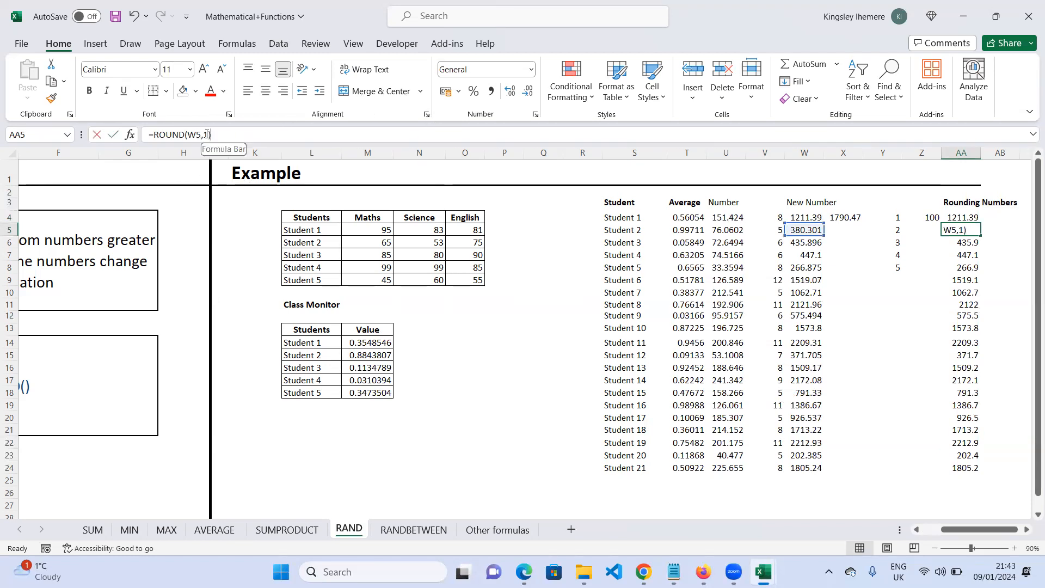
key("BackSpace")
type("0")
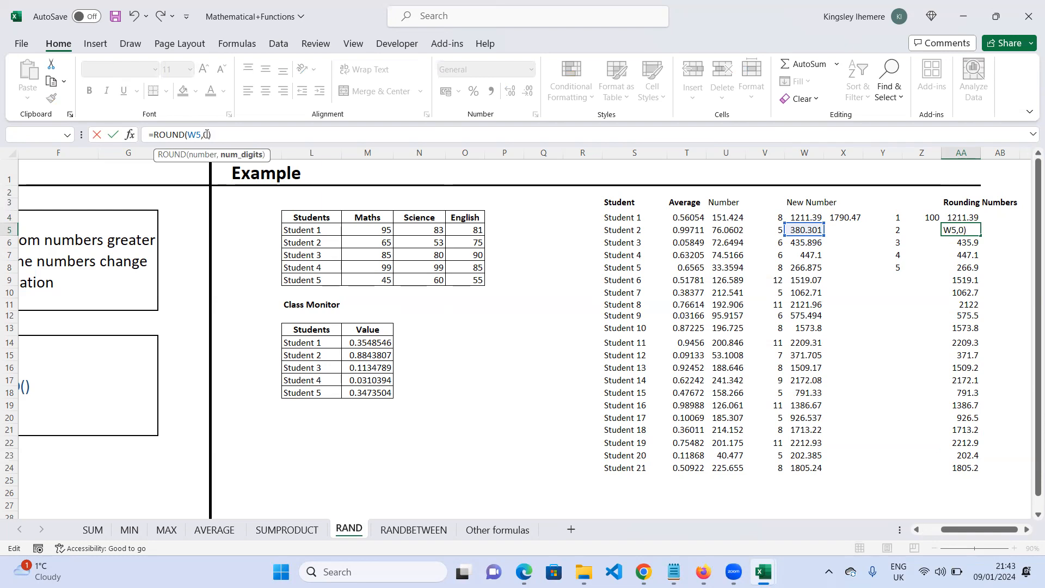
key("Return")
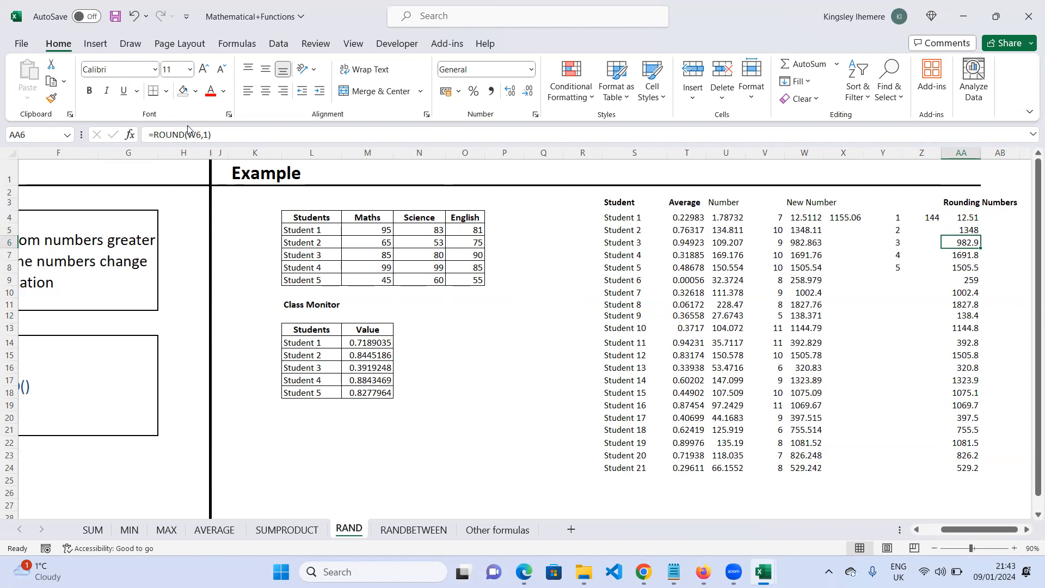
- Change the third student's ROUND formula to round to 0 digits
left_click(206, 135)
key("BackSpace")
type("0")
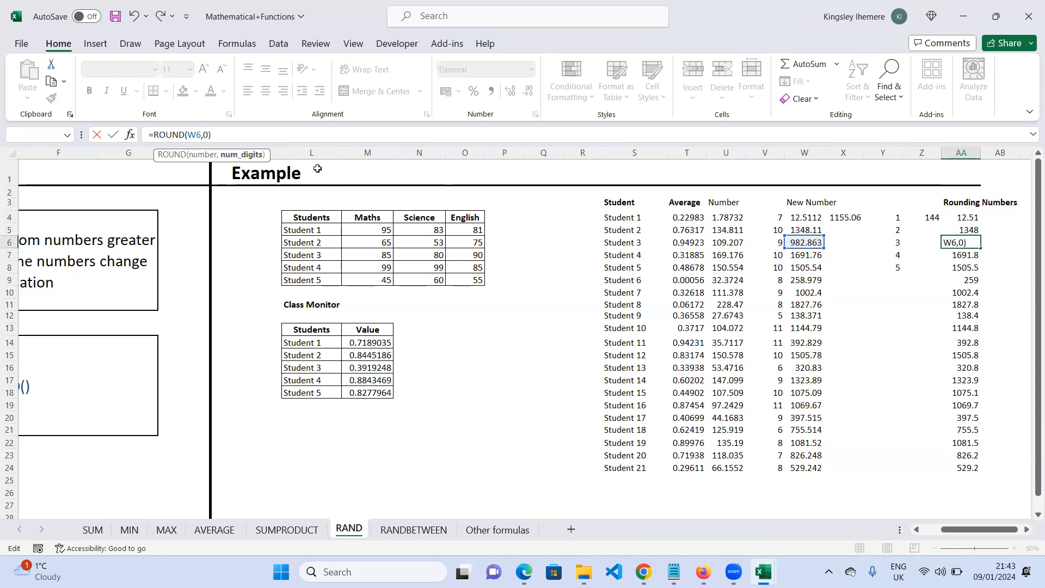
key("Return")
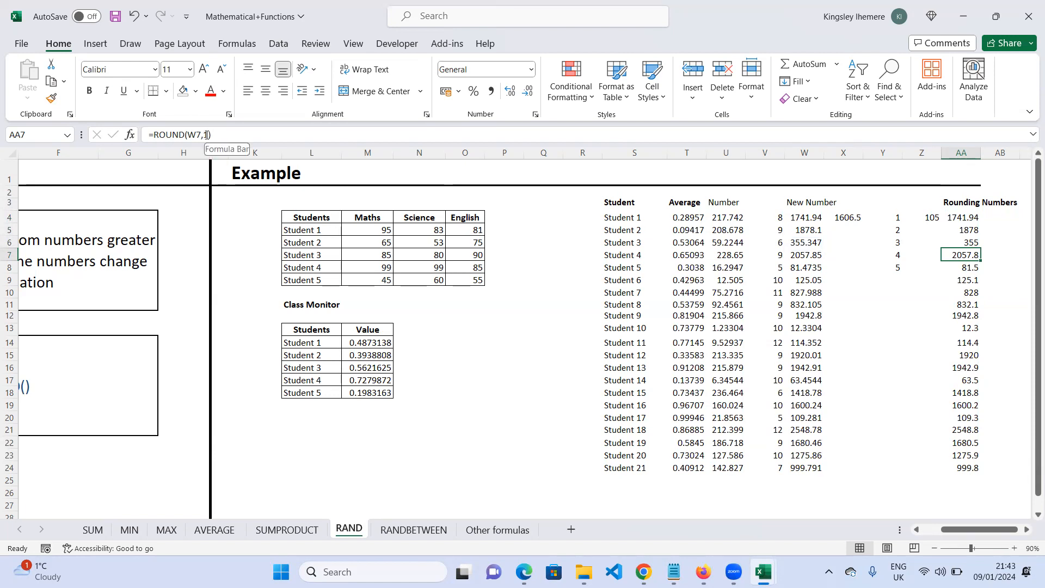
- Try referencing AA4 as the digits argument of the fourth student's ROUND formula, then set it back to 1
left_click(207, 134)
key("BackSpace")
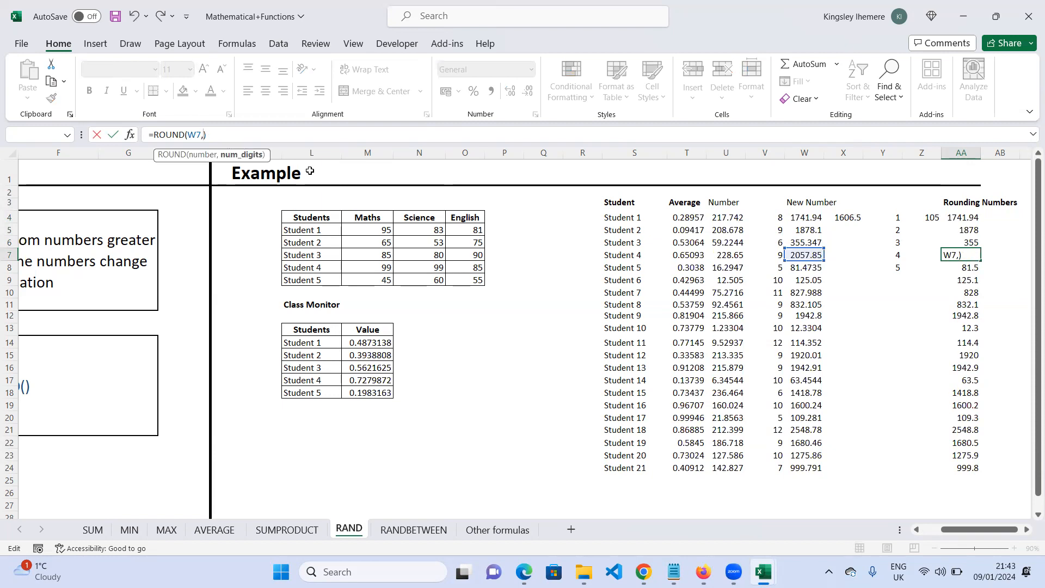
left_click(970, 217)
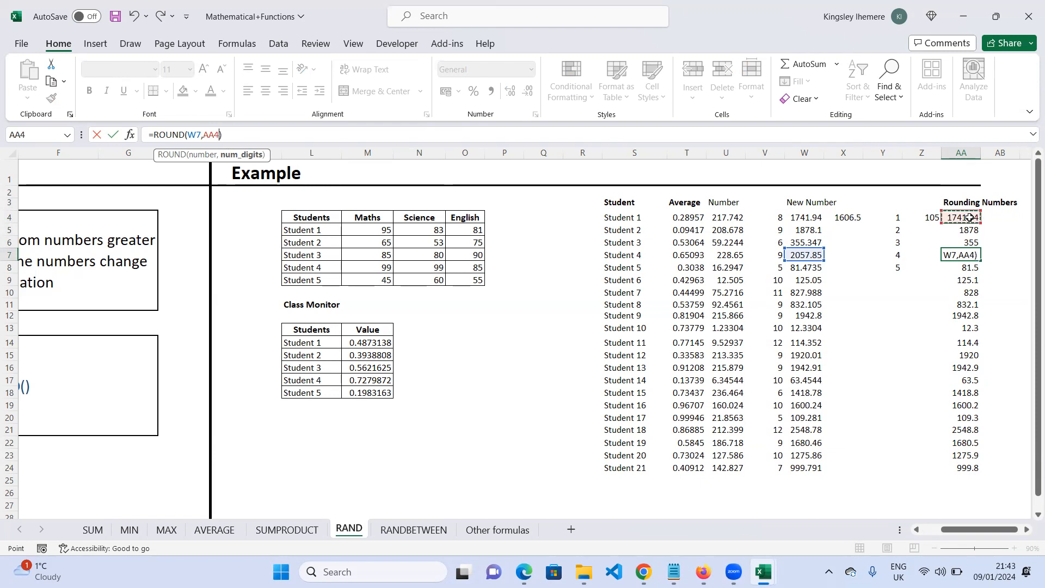
key("BackSpace")
key("BackSpace")
key("BackSpace")
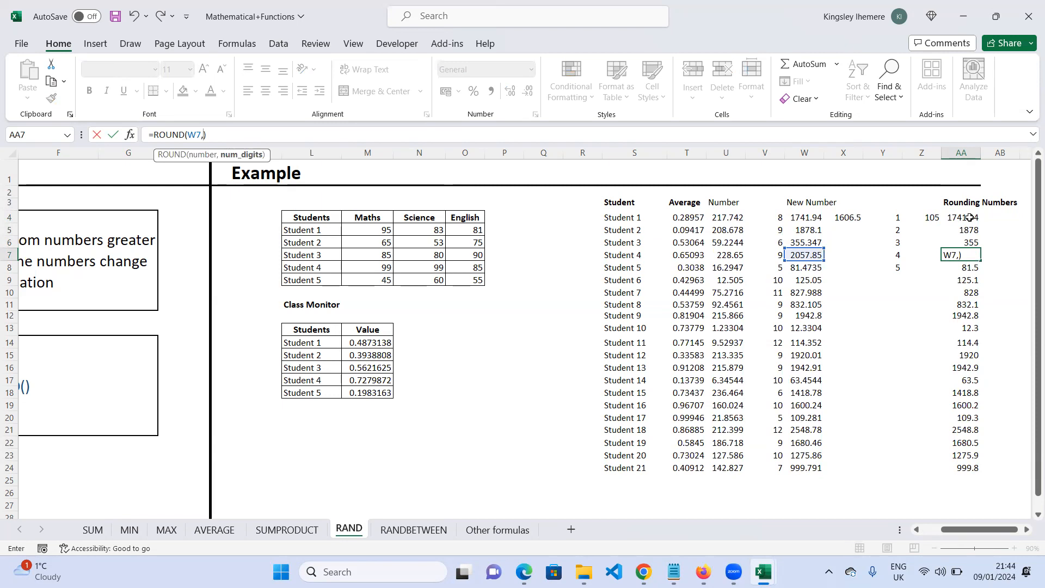
type("1")
key("Return")
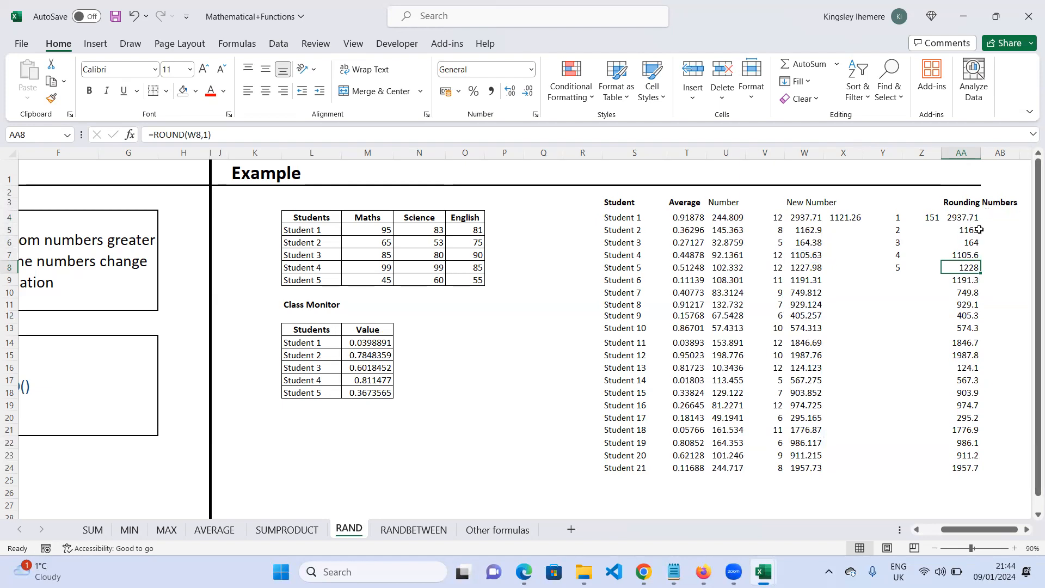
- Set the first student's ROUND formula back to 1 digit
left_click(974, 219)
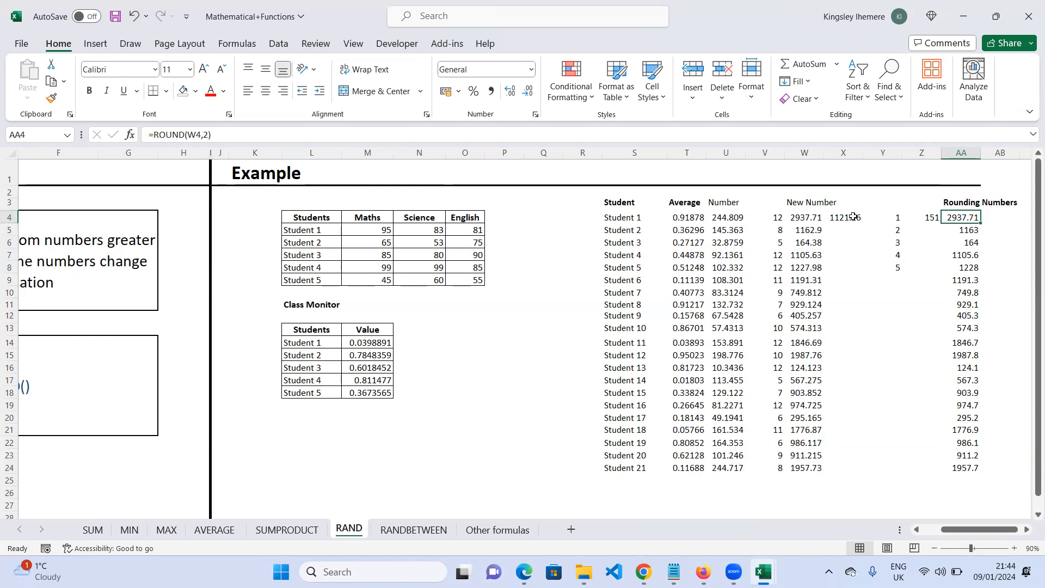
double_click(963, 218)
left_click(999, 218)
key("BackSpace")
type("1")
key("Return")
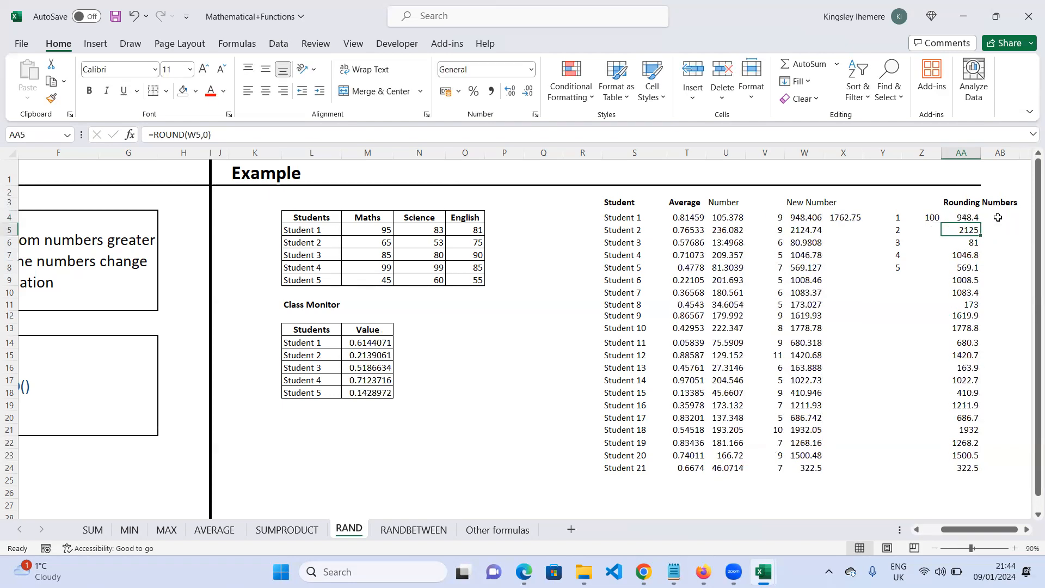
- Inspect the formulas in the Rounding Numbers, New Number, SUMPRODUCT, Number and RANDBETWEEN cells of the first row
left_click(974, 217)
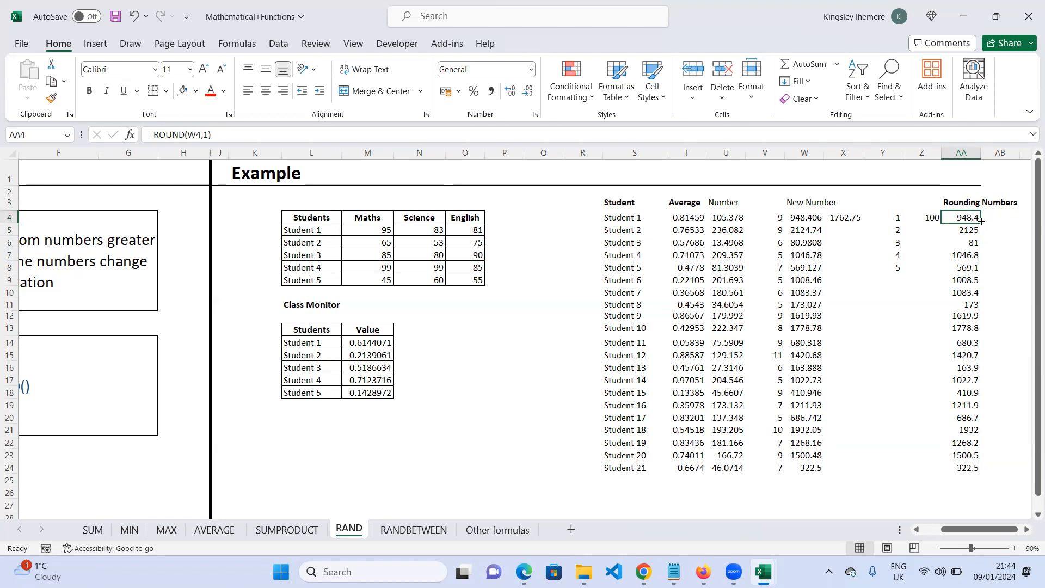
left_click(806, 218)
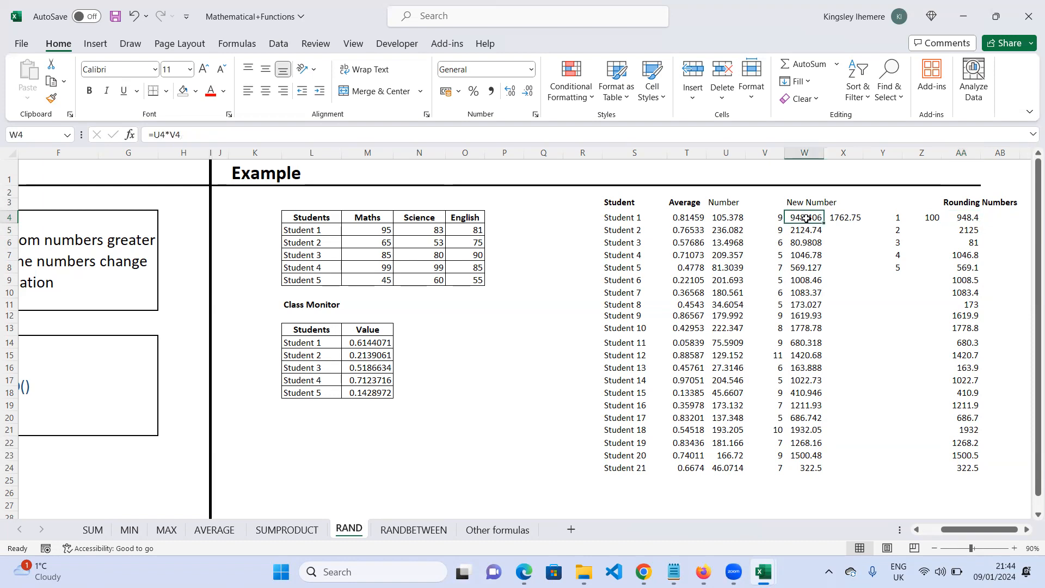
left_click(839, 217)
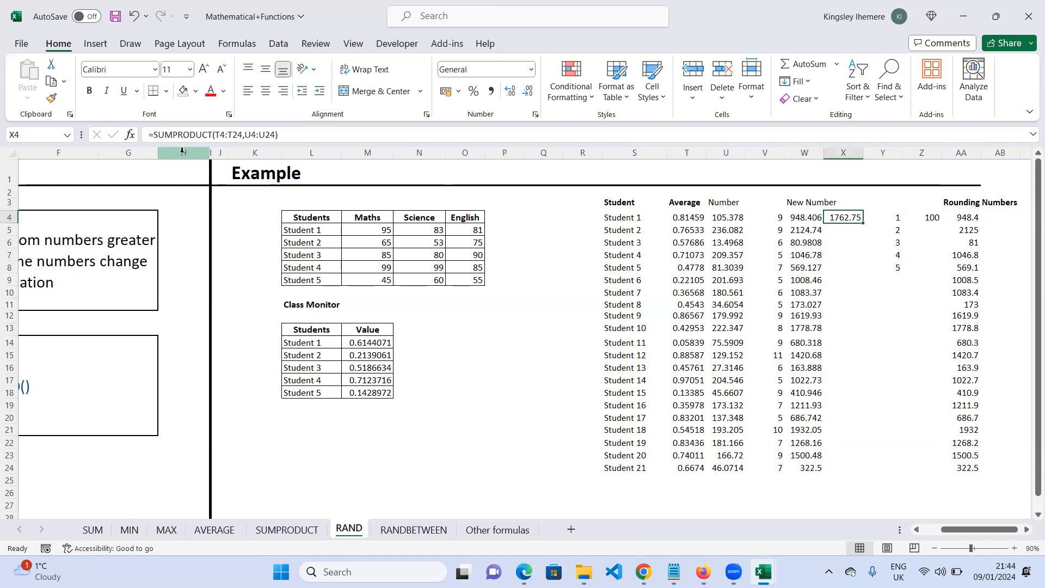
left_click(730, 216)
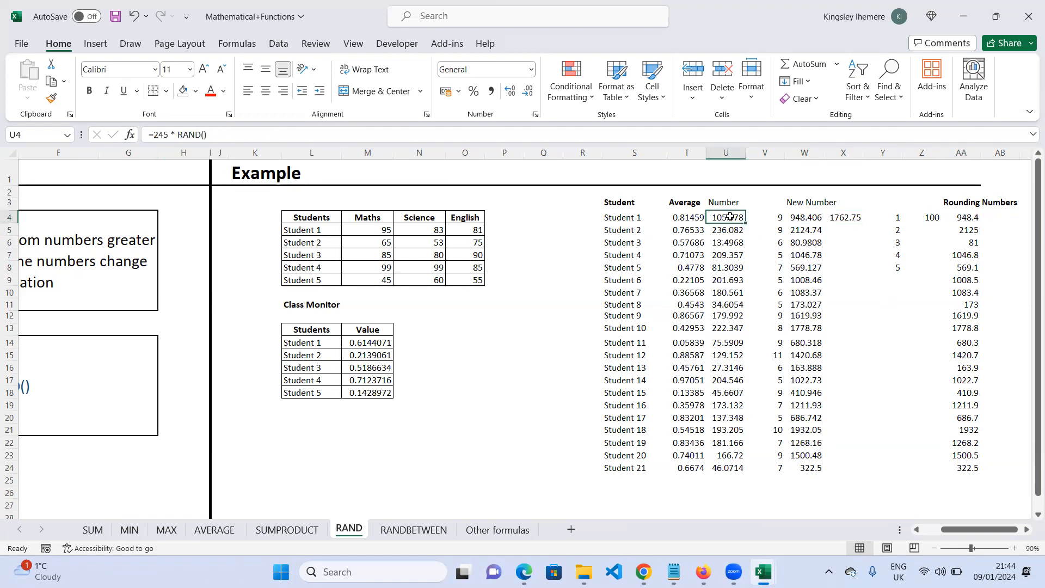
left_click(200, 134)
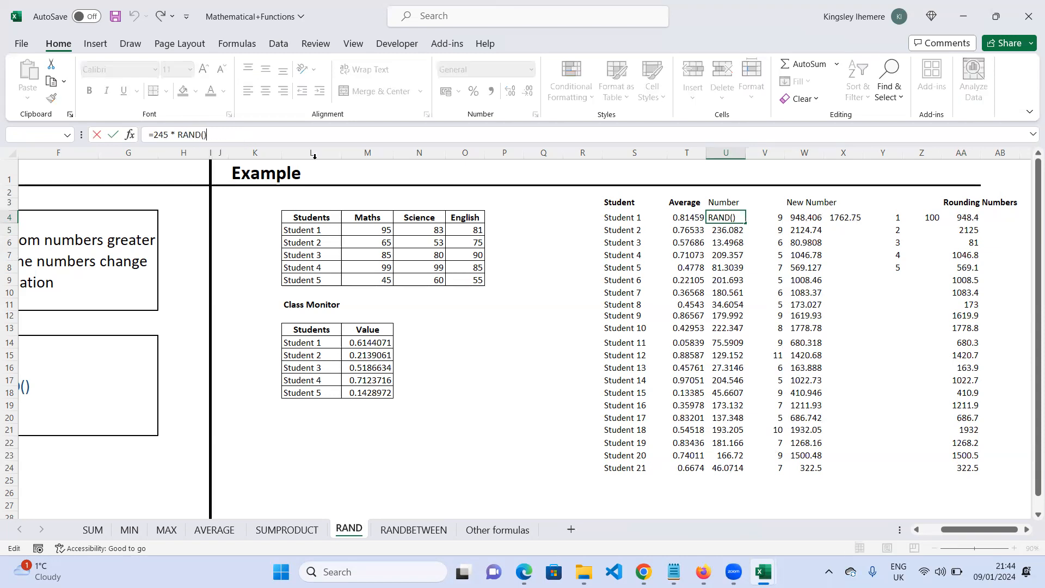
left_click(767, 218)
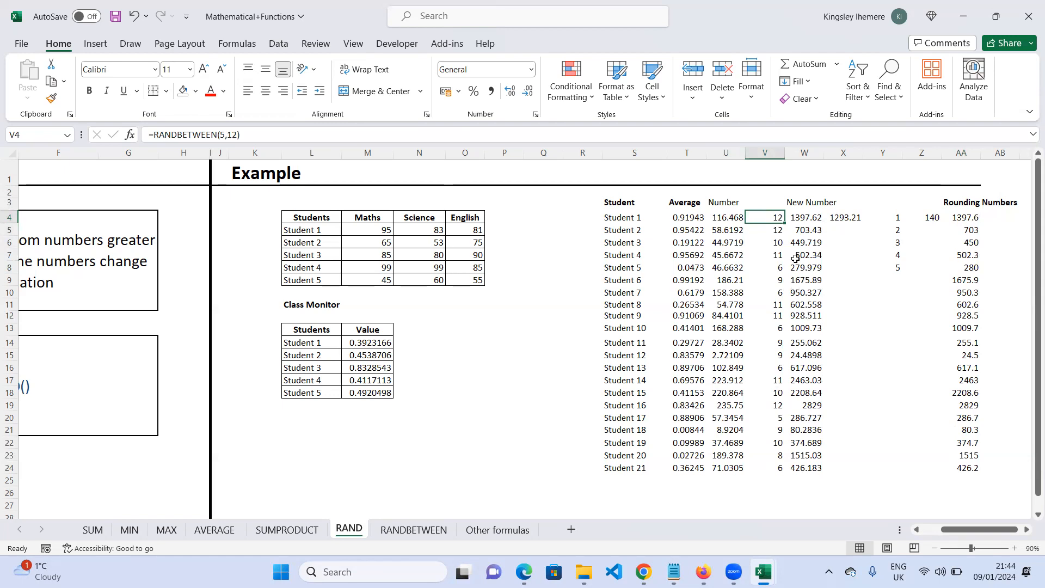
left_click(738, 295)
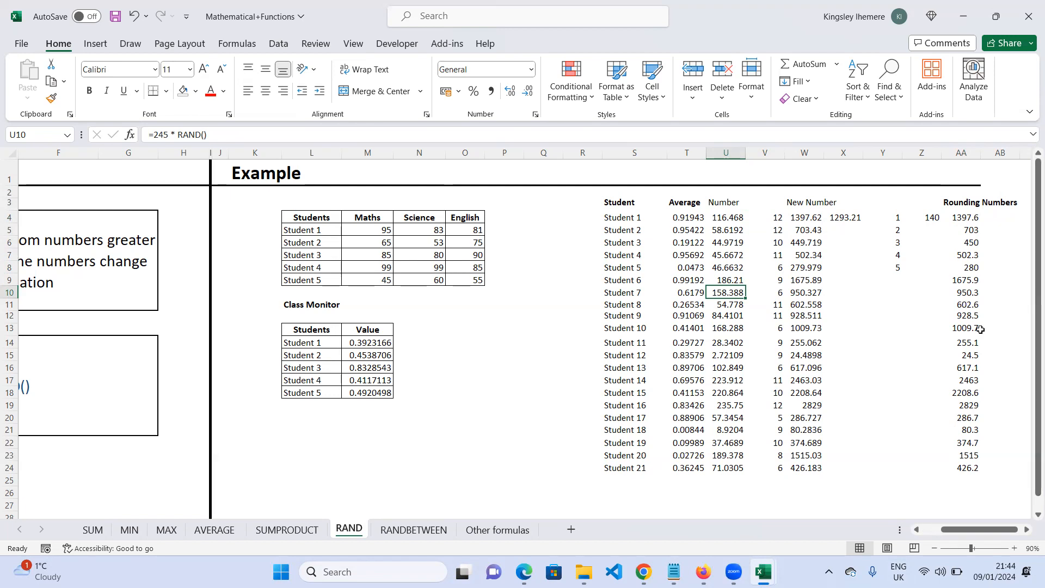
left_click(878, 220)
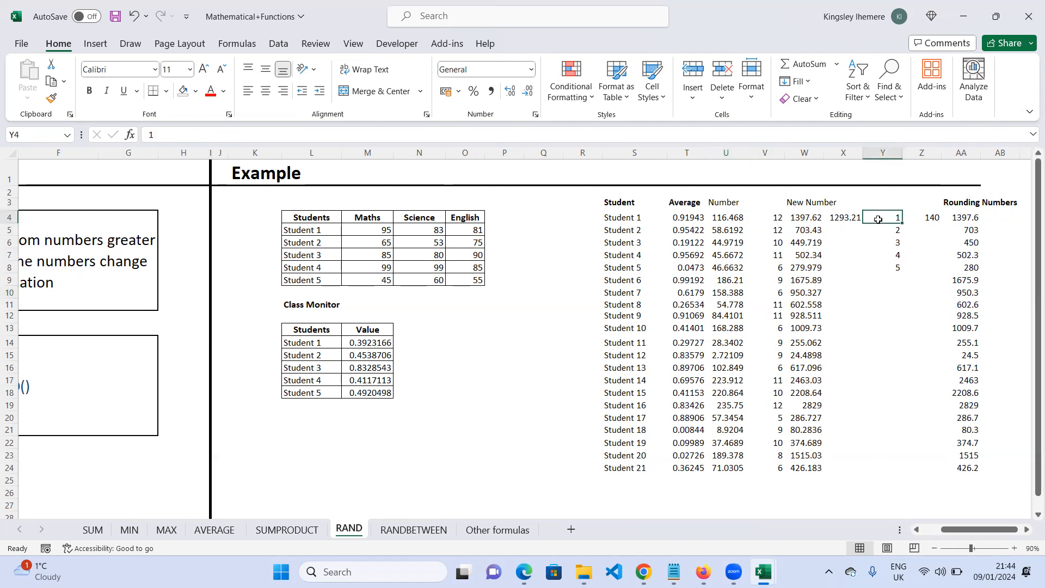
- In cell AC4, enter a ROUNDDOWN formula that rounds the first student's Number (U4) down to 2 digits
left_click(1028, 529)
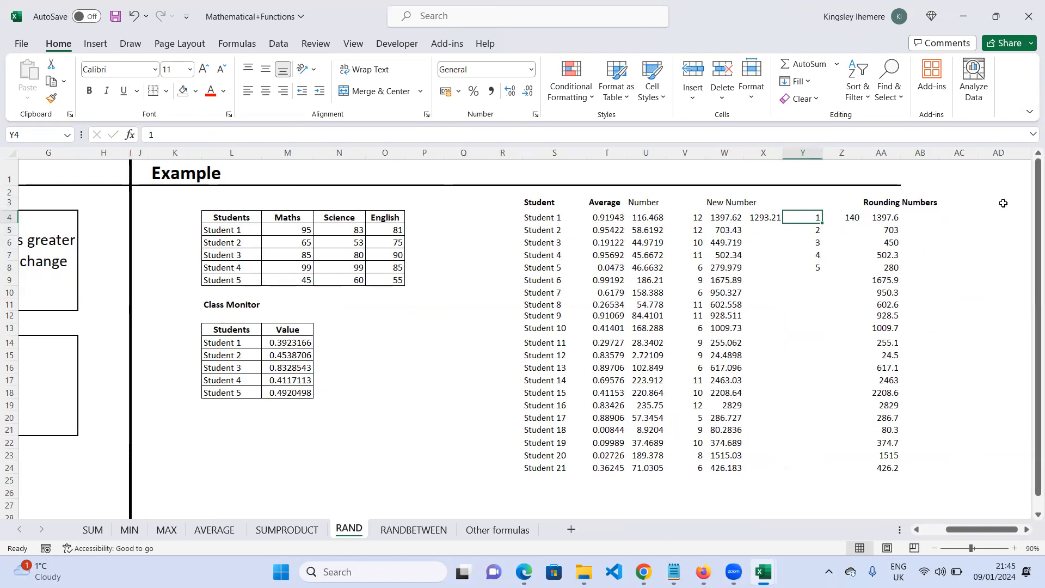
left_click(994, 203)
left_click(982, 218)
left_click(962, 219)
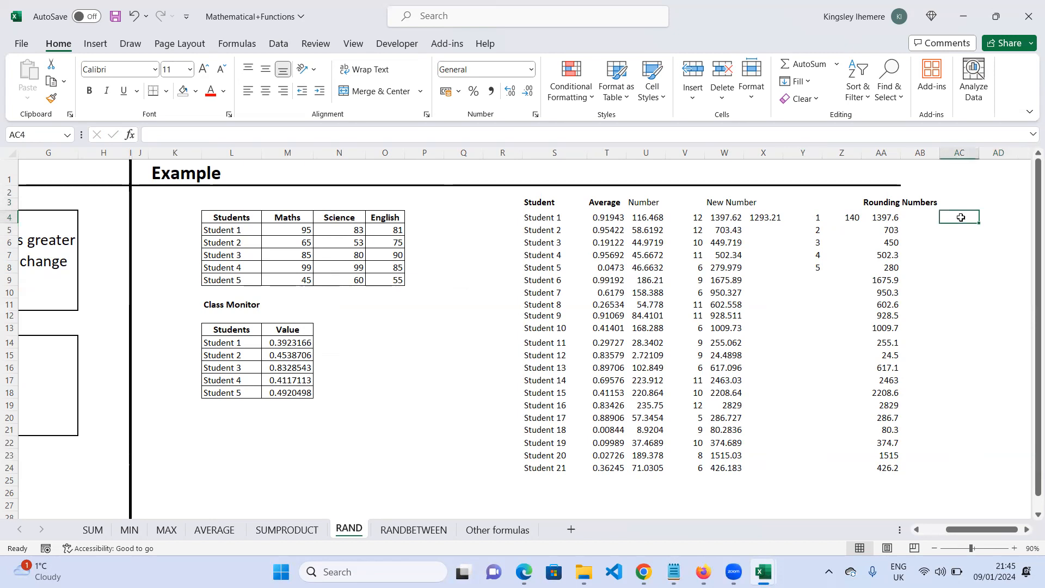
type("=rand")
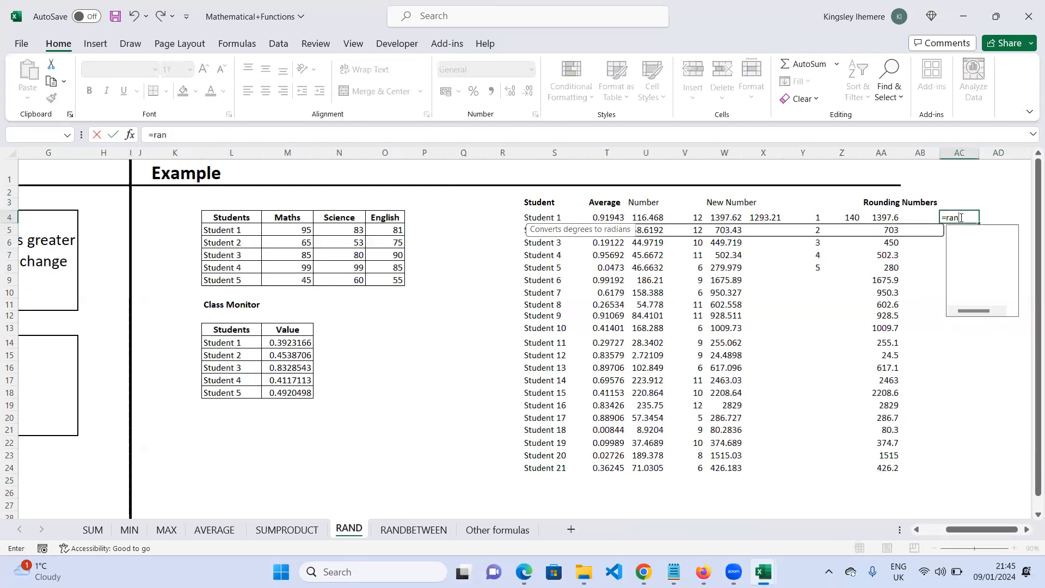
key("BackSpace")
key("BackSpace")
key("BackSpace")
type("ound")
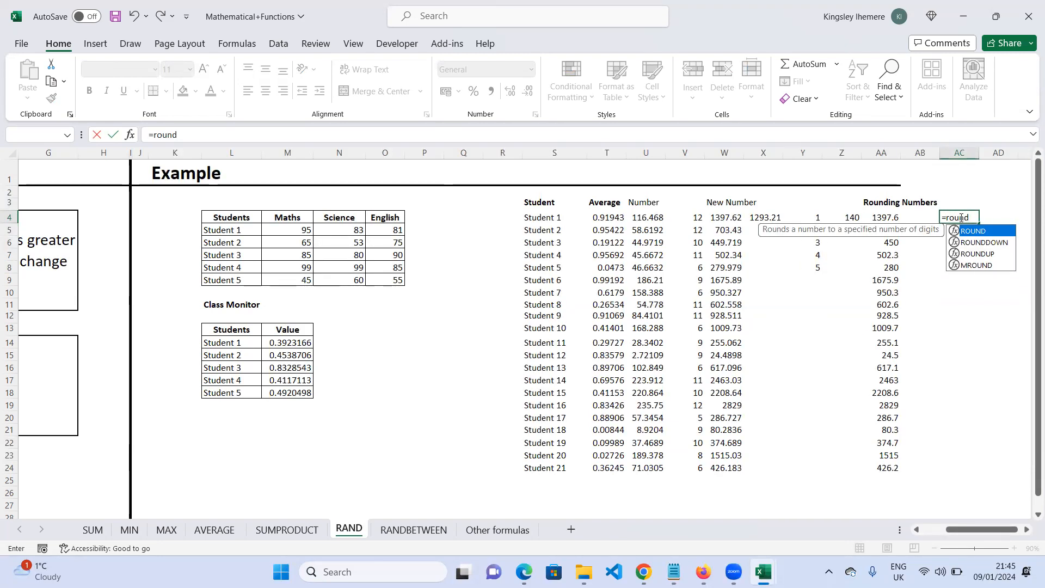
key("Down")
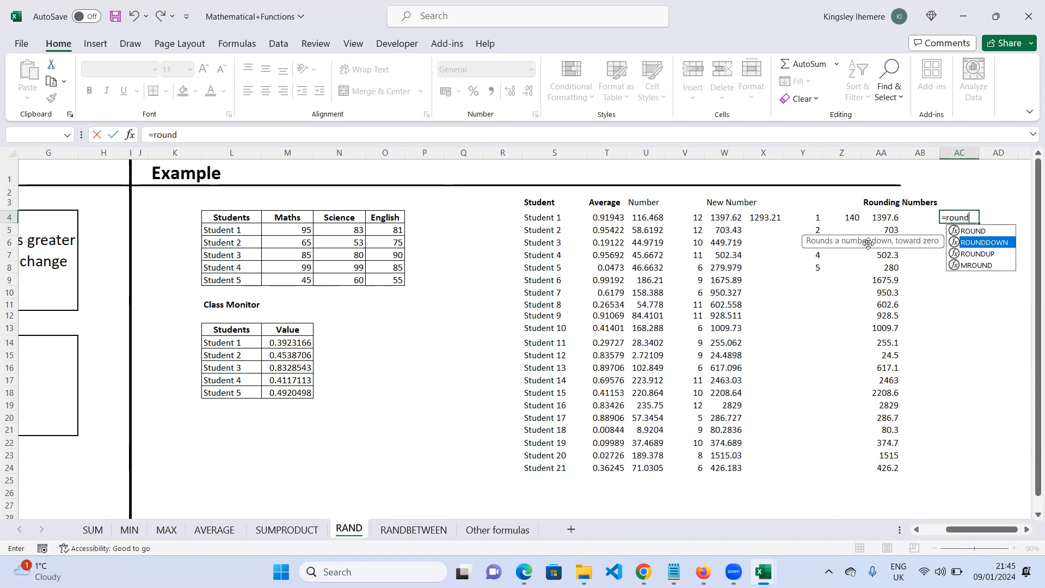
double_click(953, 241)
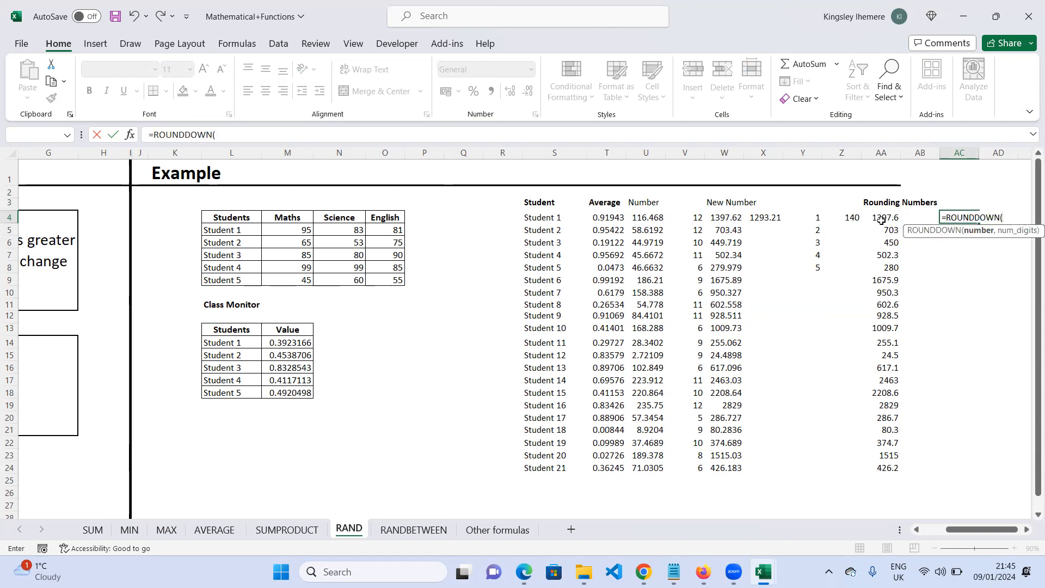
left_click(648, 219)
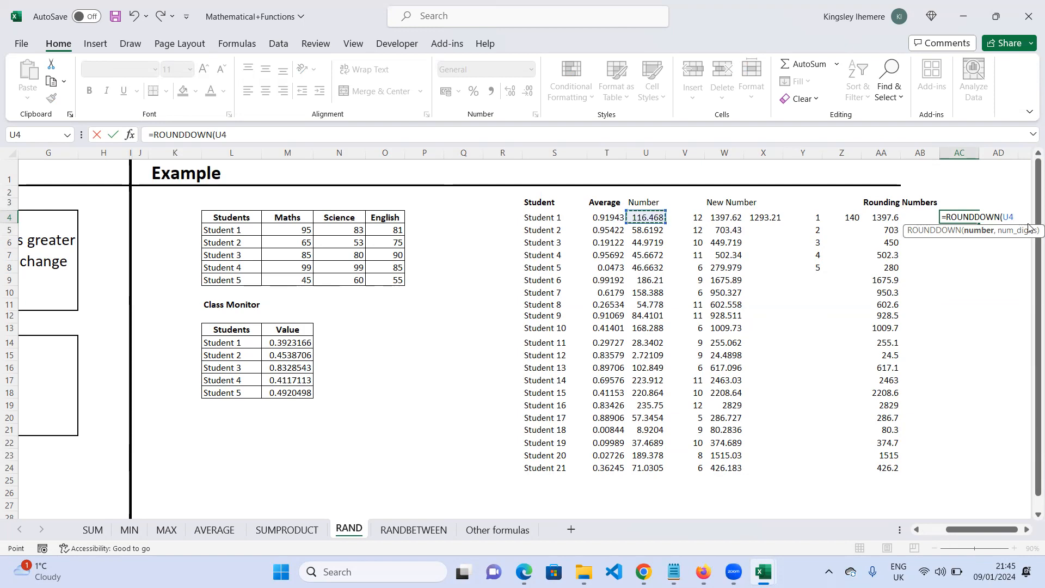
type(",")
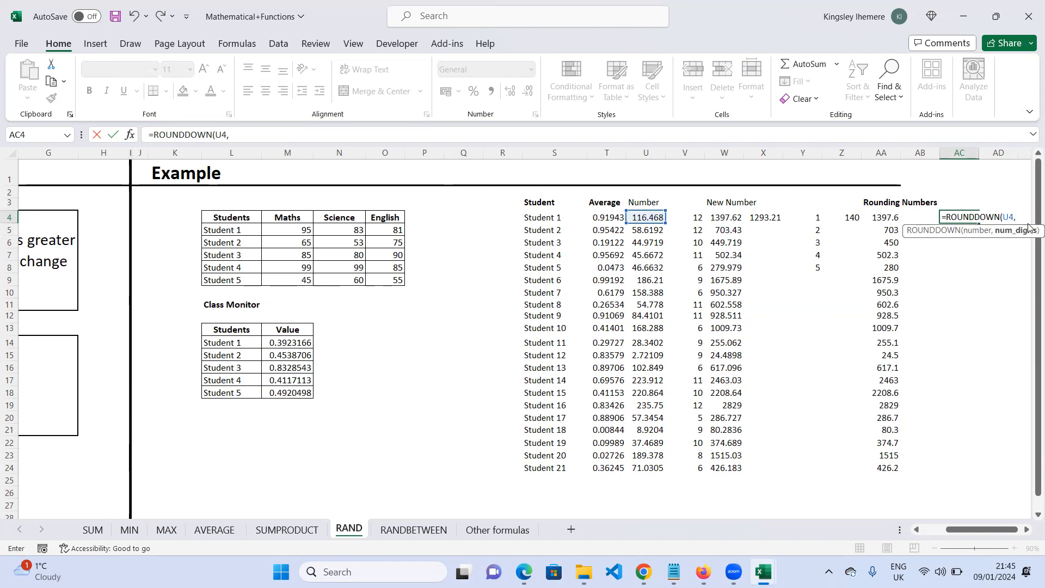
type("2)")
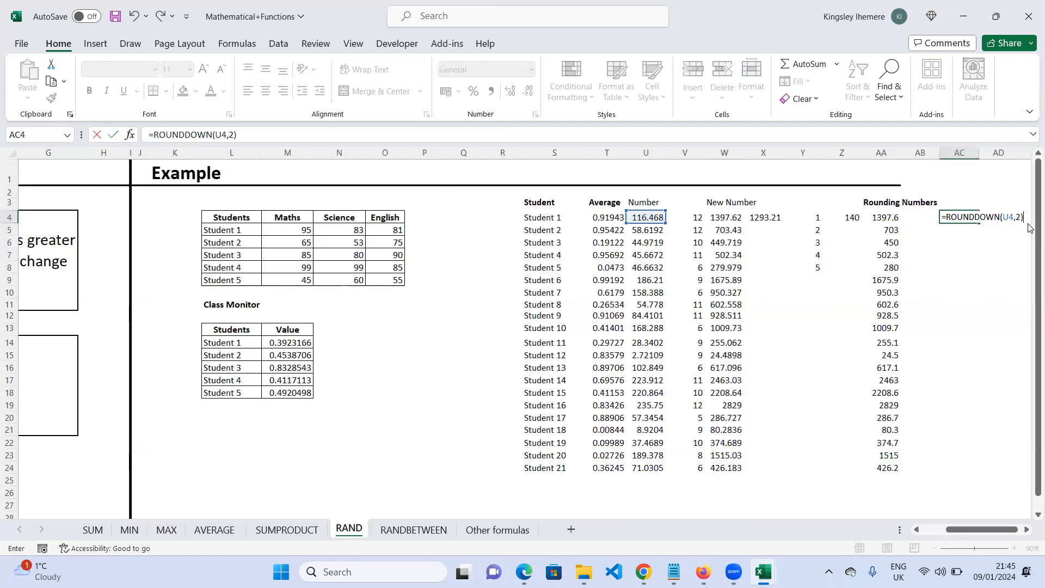
key("Return")
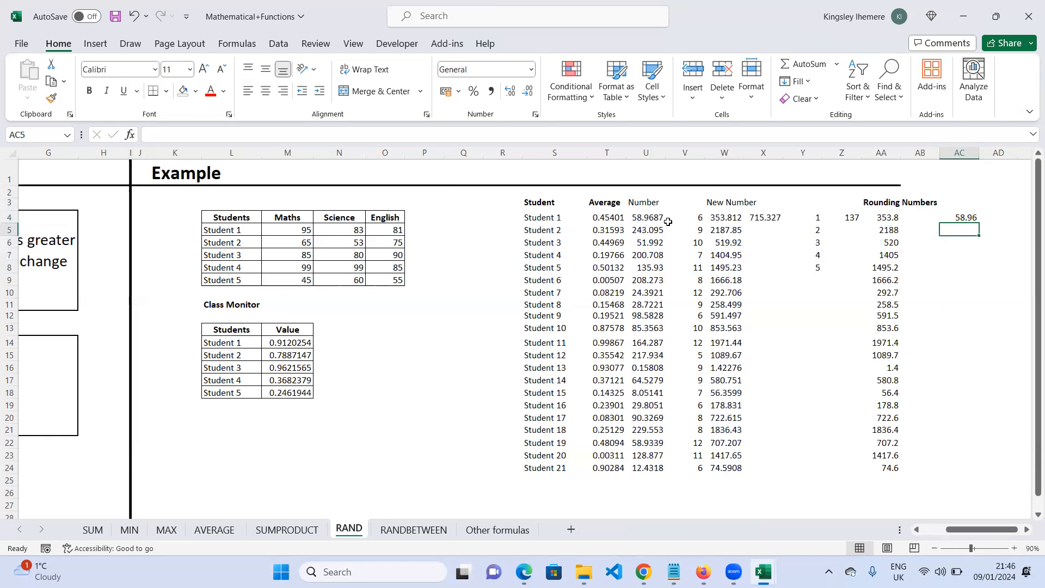
- Fill the ROUNDDOWN formula from AC4 down through AC24 for all students
left_click(964, 219)
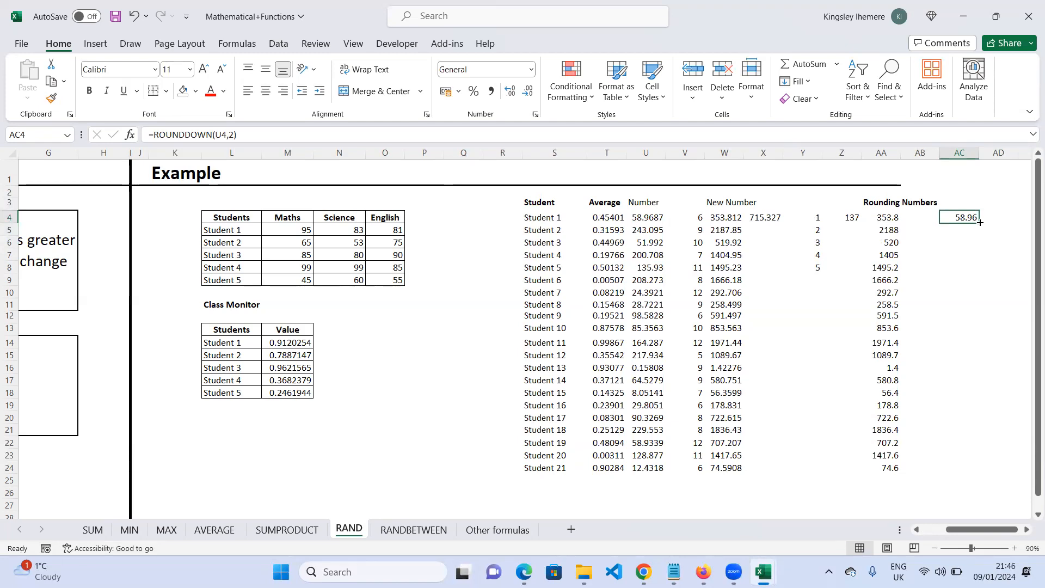
left_click_drag(979, 223, 974, 473)
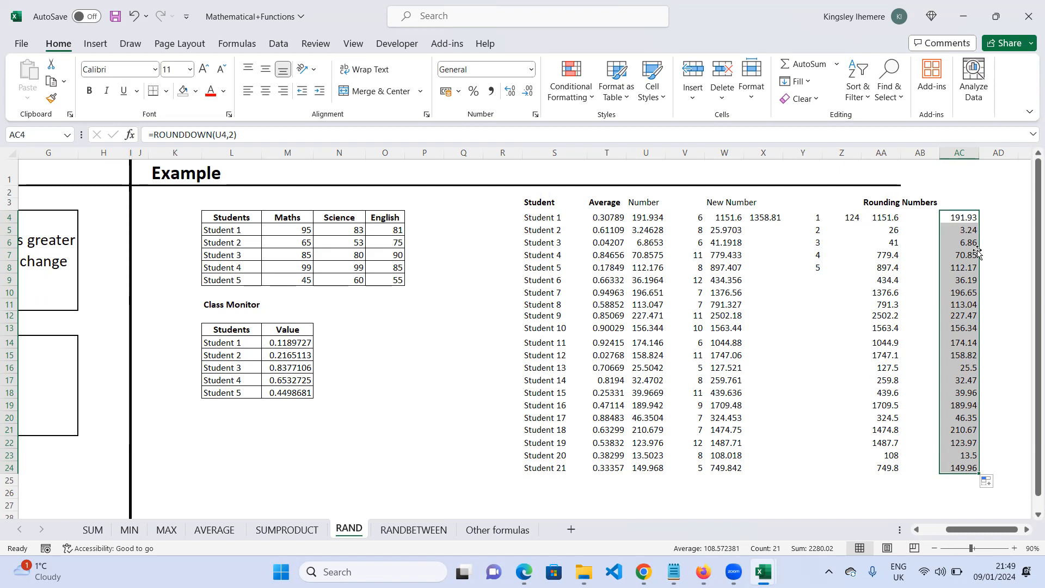
left_click(893, 15)
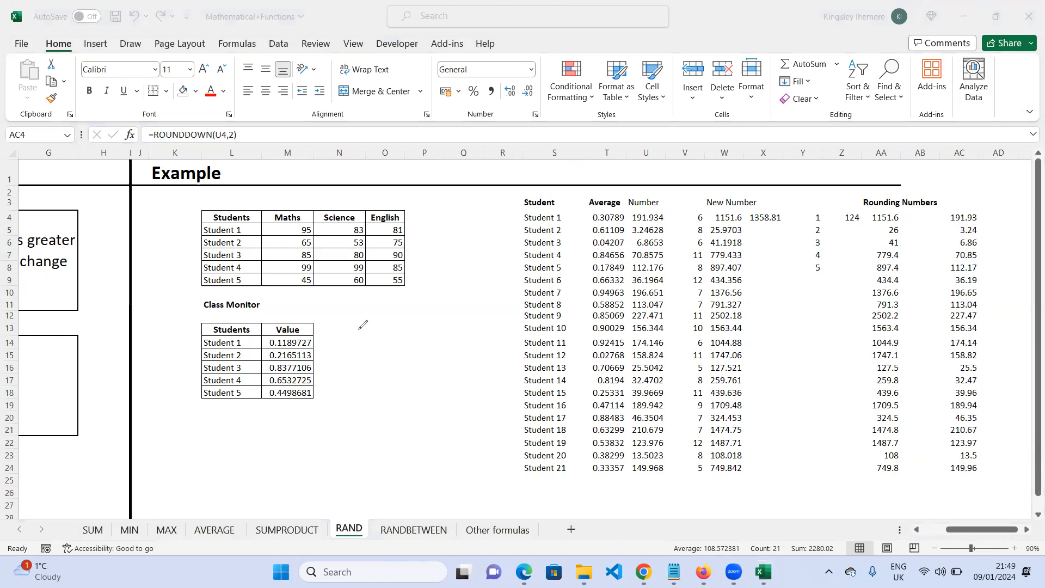
left_click_drag(355, 328, 352, 357)
mouse_move(388, 325)
left_mouse_down()
mouse_move(369, 335)
mouse_move(392, 333)
mouse_move(374, 325)
left_mouse_up()
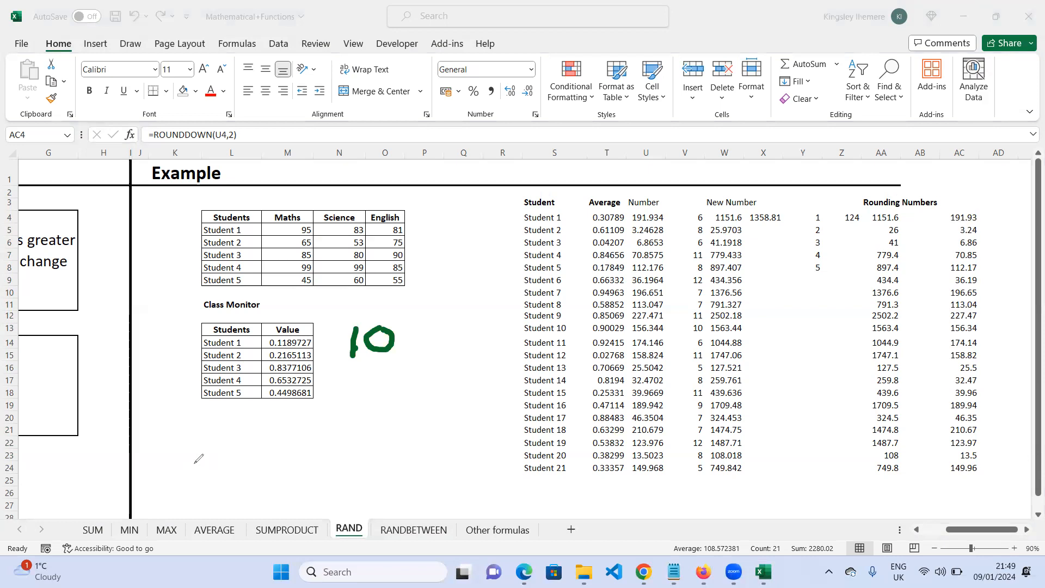
mouse_move(227, 458)
left_mouse_down()
mouse_move(210, 486)
mouse_move(256, 479)
mouse_move(244, 457)
mouse_move(264, 479)
mouse_move(281, 456)
mouse_move(296, 492)
mouse_move(297, 473)
mouse_move(317, 484)
mouse_move(335, 463)
mouse_move(326, 505)
mouse_move(314, 494)
left_mouse_up()
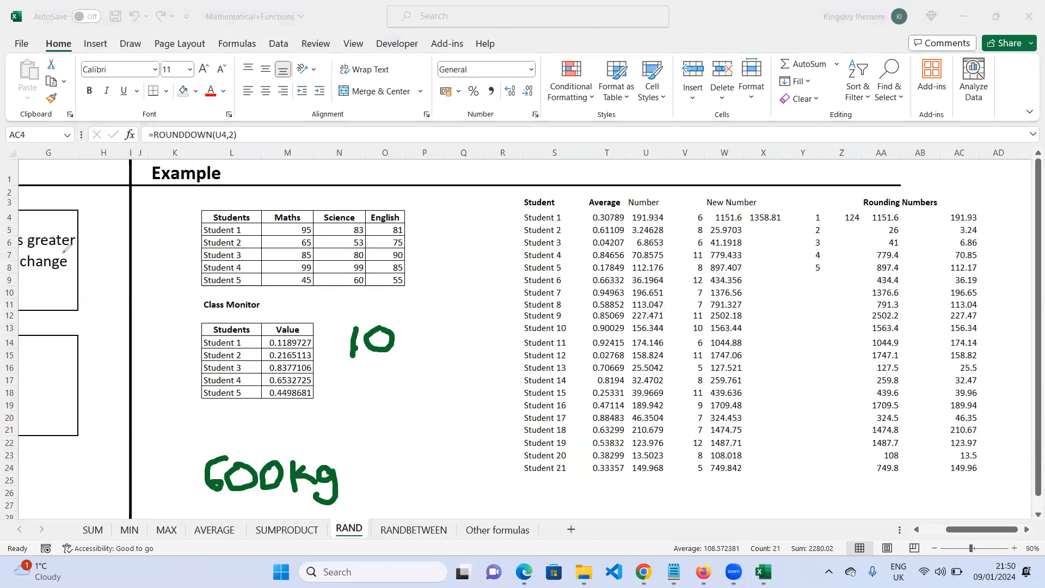
left_click(378, 348)
mouse_move(360, 325)
left_mouse_down()
mouse_move(341, 332)
mouse_move(357, 338)
left_mouse_up()
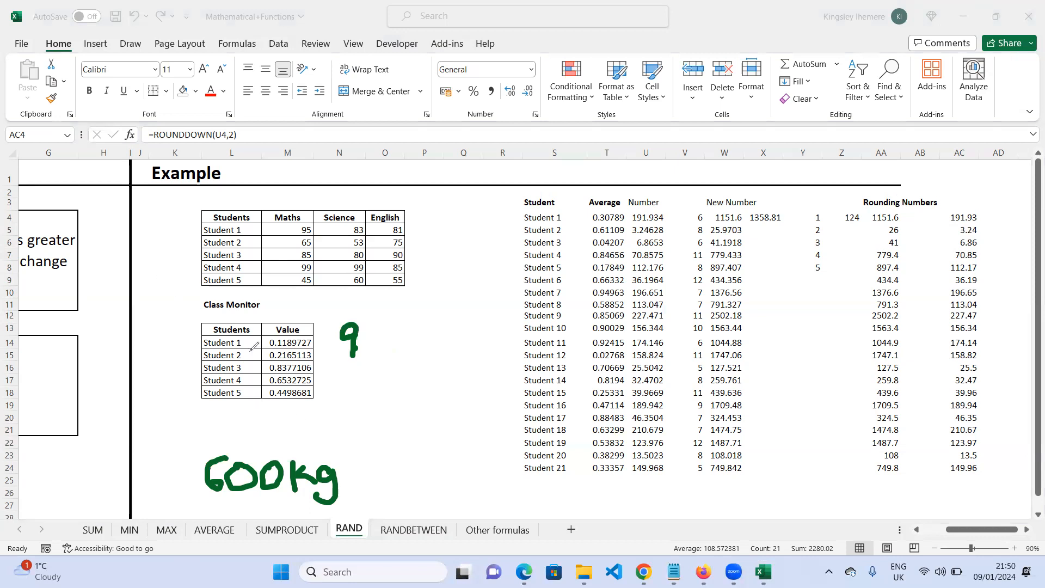
mouse_move(154, 274)
left_mouse_down()
mouse_move(146, 292)
mouse_move(191, 278)
left_mouse_up()
left_click_drag(136, 314, 217, 306)
mouse_move(184, 316)
left_mouse_down()
mouse_move(158, 324)
mouse_move(183, 353)
left_mouse_up()
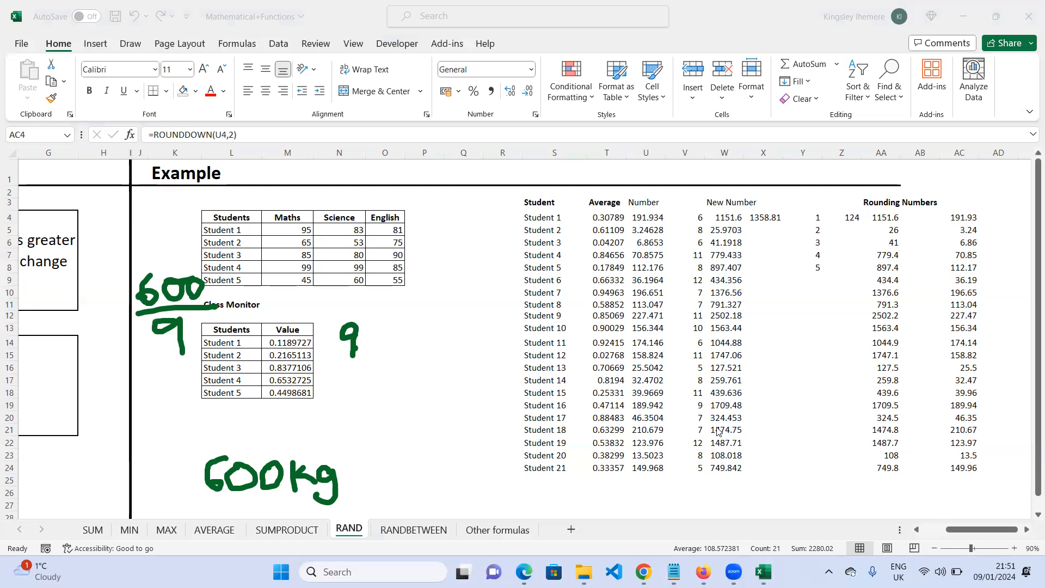
- Open Calculator and divide 600 by 9
key("XF86Calculator")
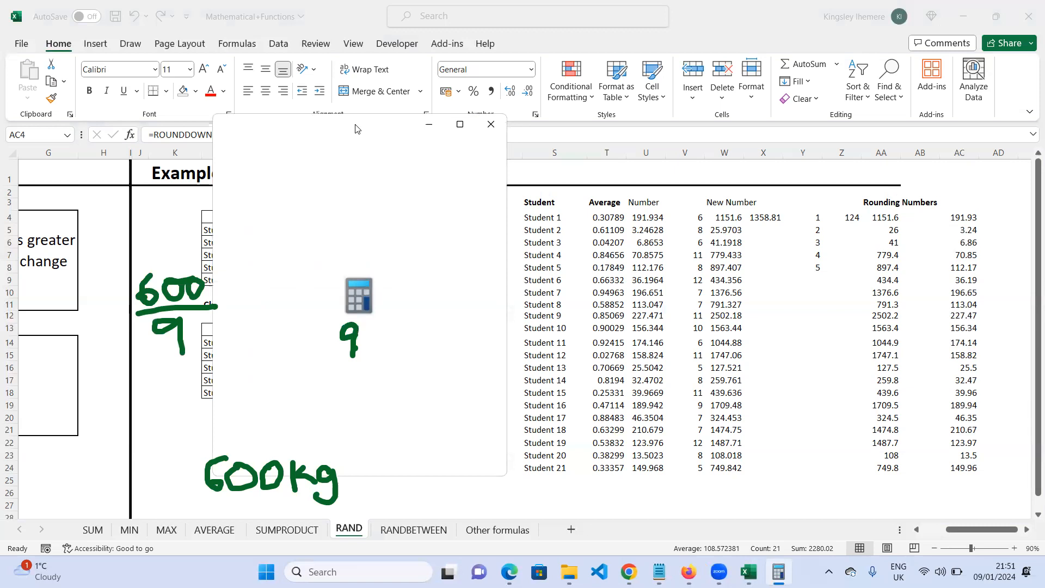
left_click(823, 408)
left_click(768, 459)
left_click(768, 459)
left_click(874, 359)
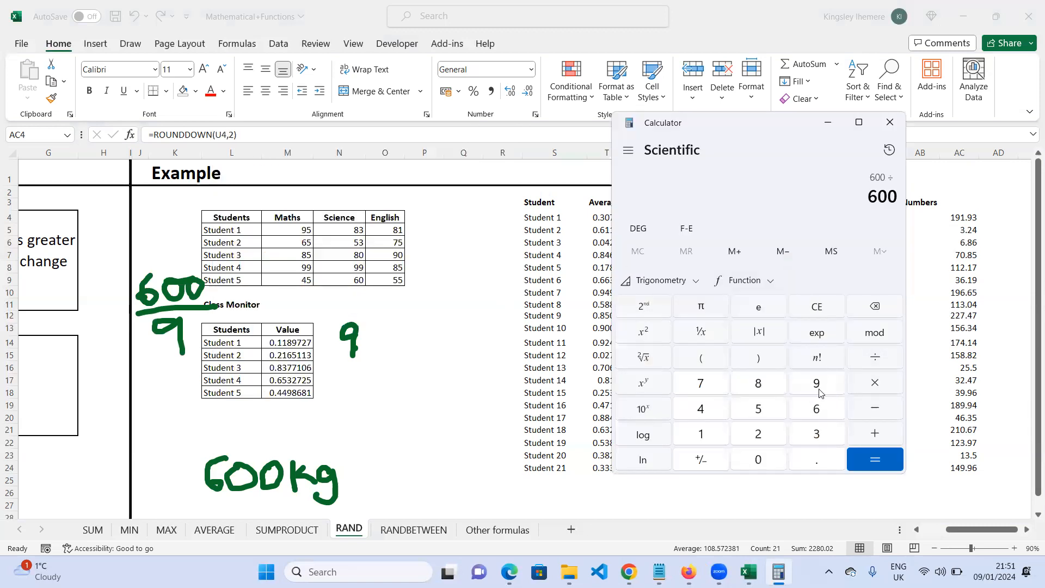
left_click(820, 392)
left_click(874, 463)
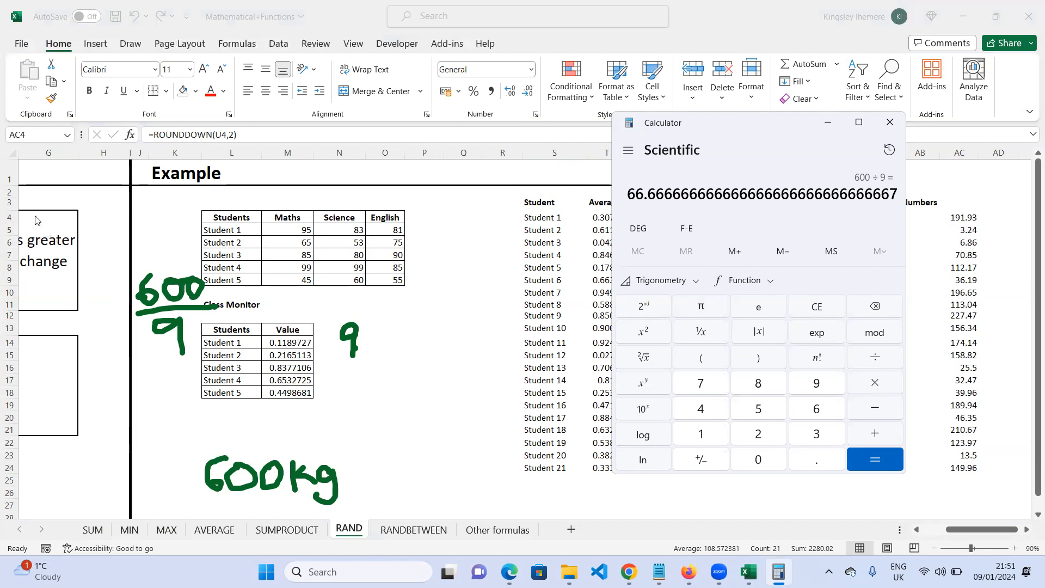
left_click(115, 84)
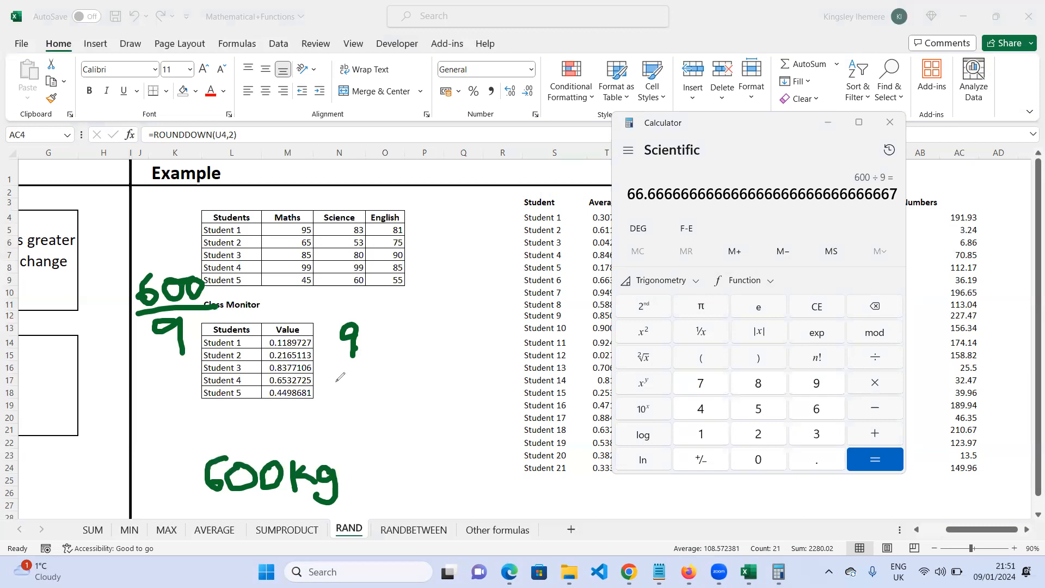
mouse_move(371, 337)
left_mouse_down()
mouse_move(396, 335)
mouse_move(397, 349)
mouse_move(429, 357)
mouse_move(410, 351)
mouse_move(512, 341)
mouse_move(499, 339)
left_mouse_up()
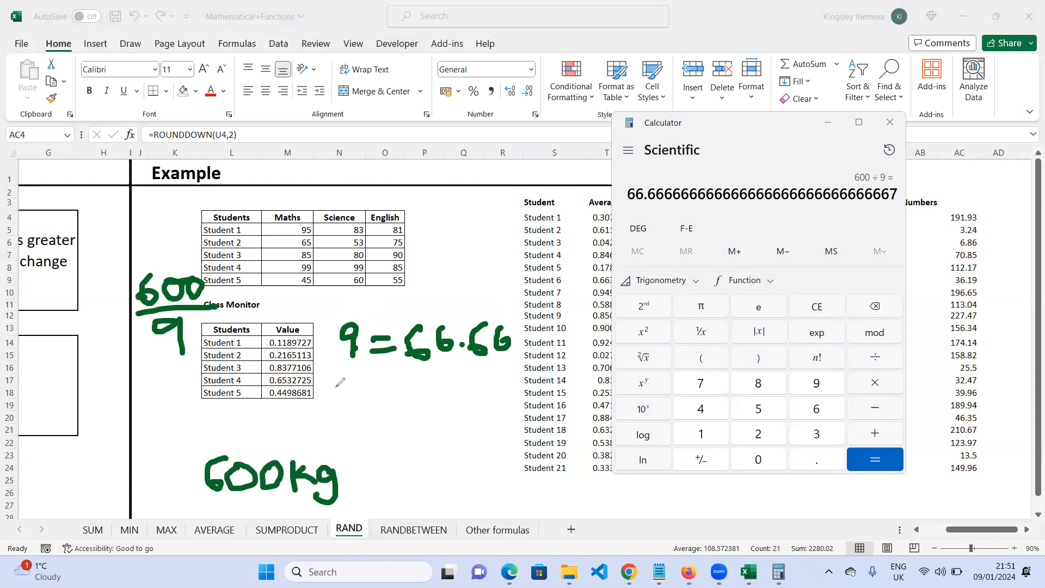
mouse_move(337, 377)
left_mouse_down()
mouse_move(324, 410)
mouse_move(375, 388)
mouse_move(376, 401)
mouse_move(388, 387)
mouse_move(414, 407)
mouse_move(420, 387)
mouse_move(414, 414)
mouse_move(445, 384)
mouse_move(434, 410)
mouse_move(465, 406)
mouse_move(454, 415)
left_mouse_up()
left_click(436, 391)
mouse_move(496, 388)
left_mouse_down()
mouse_move(484, 403)
mouse_move(547, 403)
left_mouse_up()
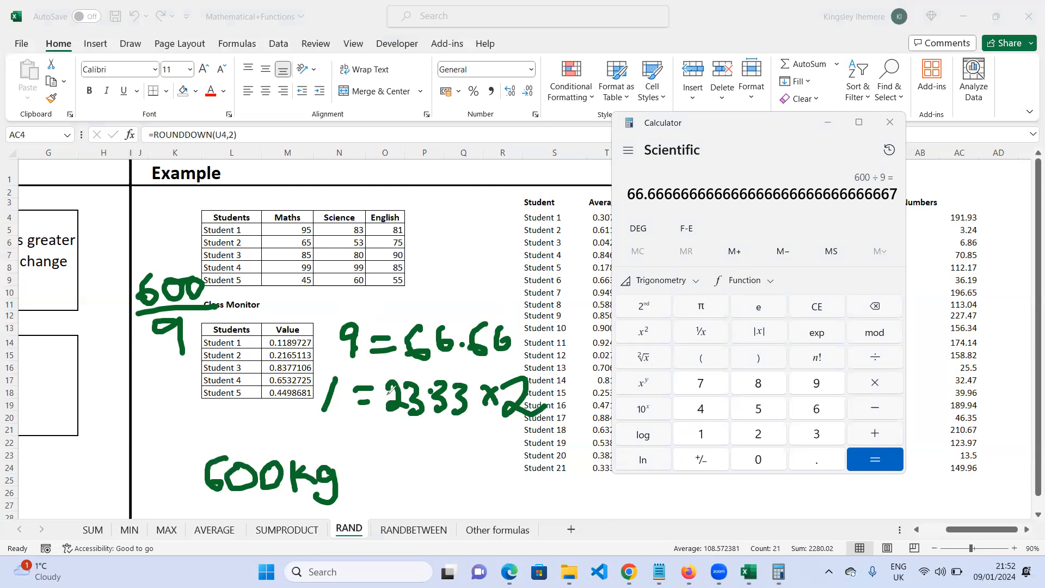
left_click_drag(403, 401, 395, 419)
mouse_move(459, 482)
left_mouse_down()
mouse_move(473, 512)
mouse_move(513, 516)
left_mouse_up()
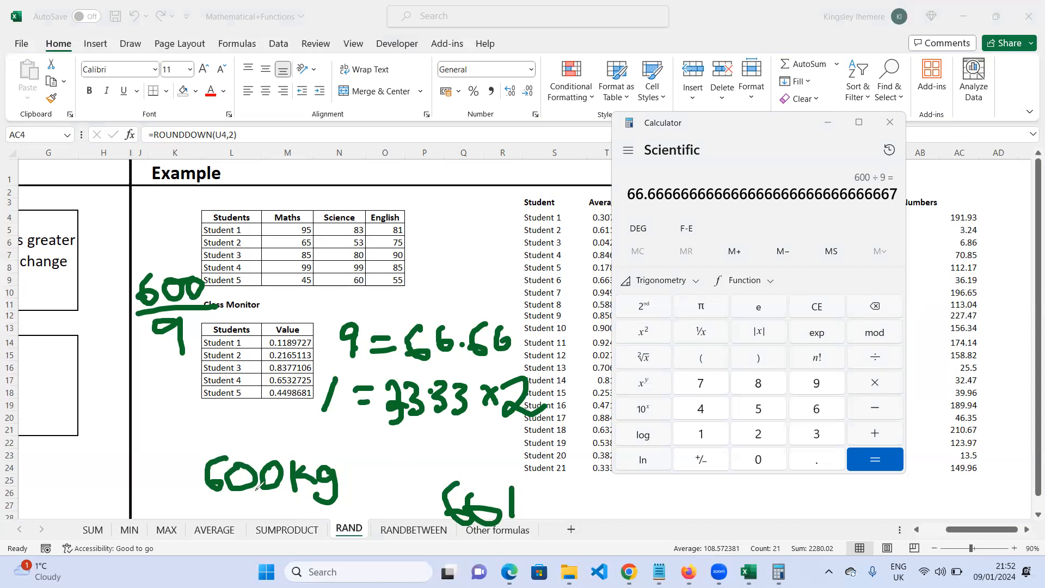
mouse_move(484, 243)
left_mouse_down()
mouse_move(475, 344)
mouse_move(450, 359)
mouse_move(430, 426)
mouse_move(480, 389)
mouse_move(520, 315)
mouse_move(512, 254)
mouse_move(484, 246)
left_mouse_up()
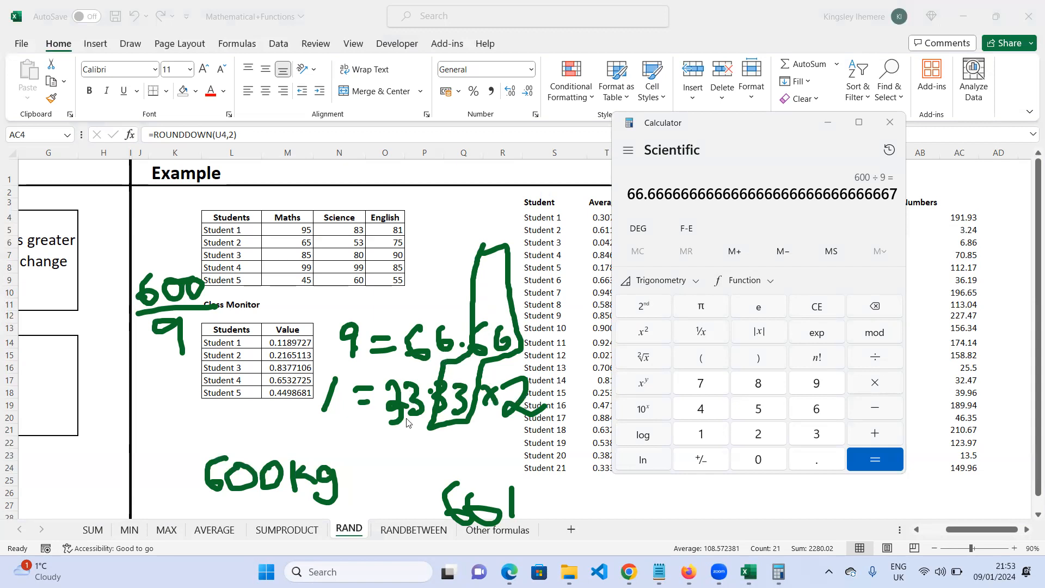
- Clear the calculator and multiply 66 by 9
mouse_move(778, 571)
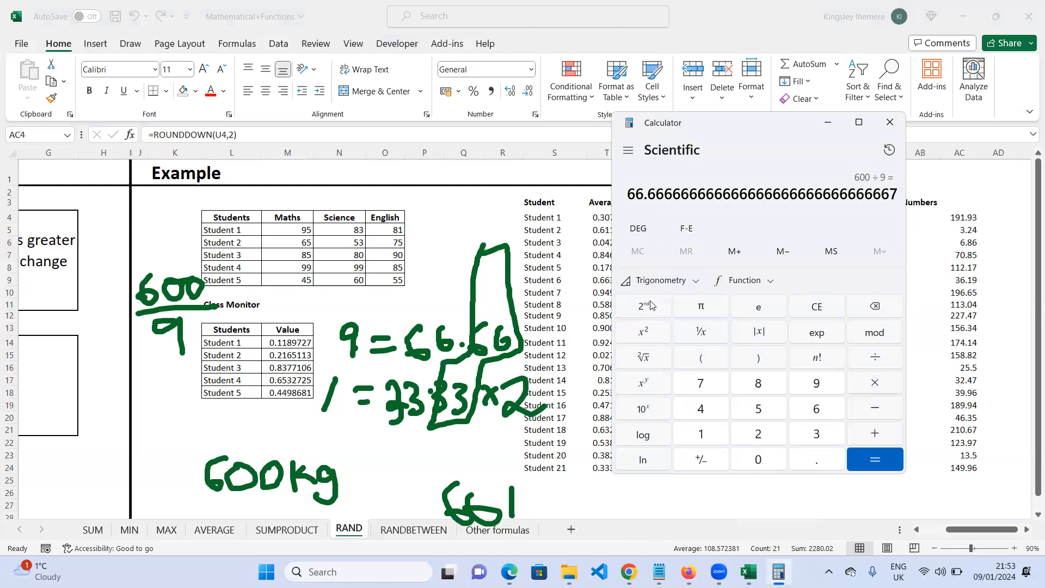
left_click(816, 306)
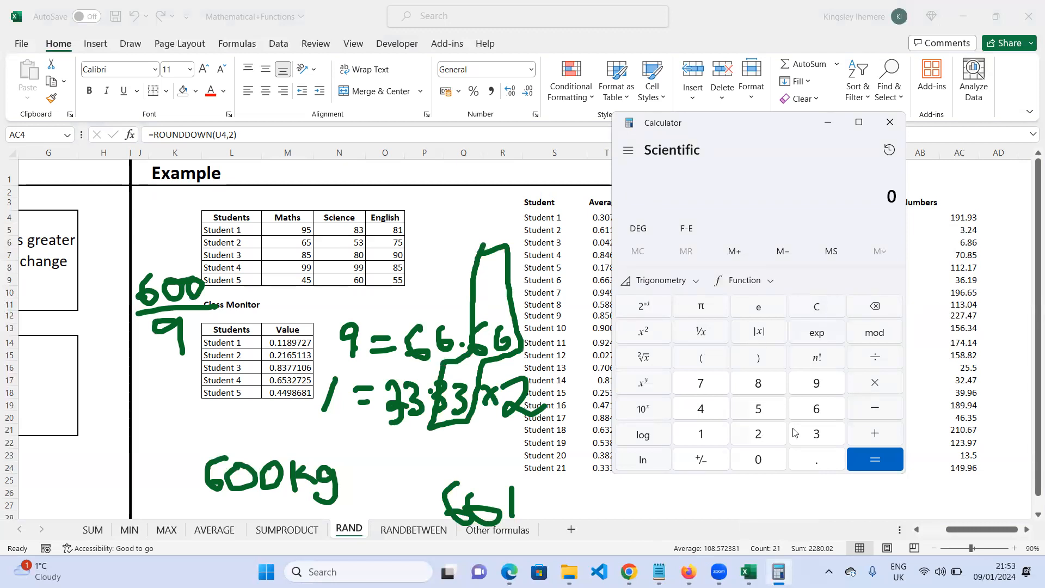
left_click(813, 412)
left_click(813, 413)
left_click(817, 385)
left_click(875, 459)
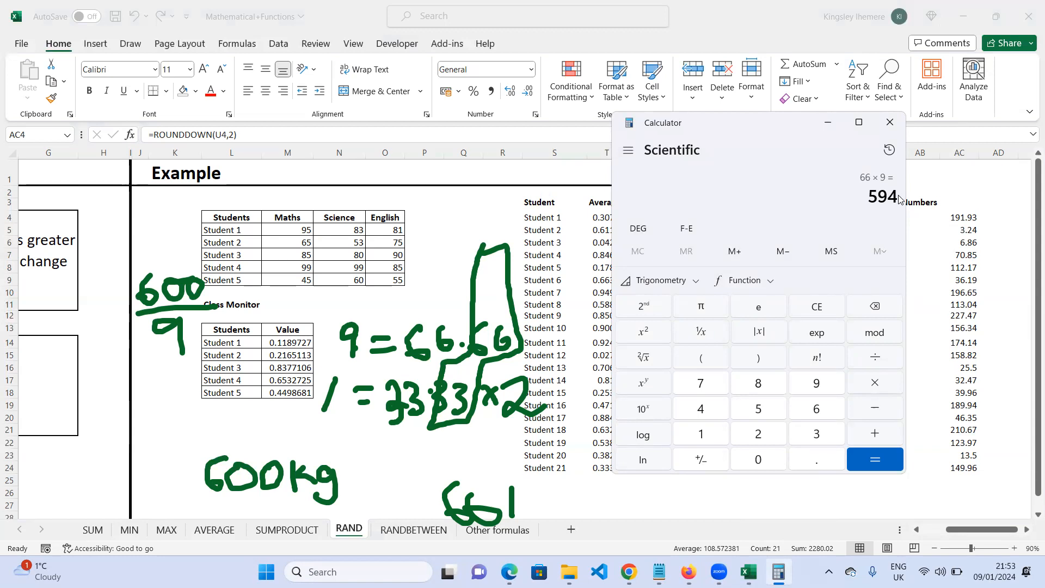
left_click_drag(898, 195, 854, 194)
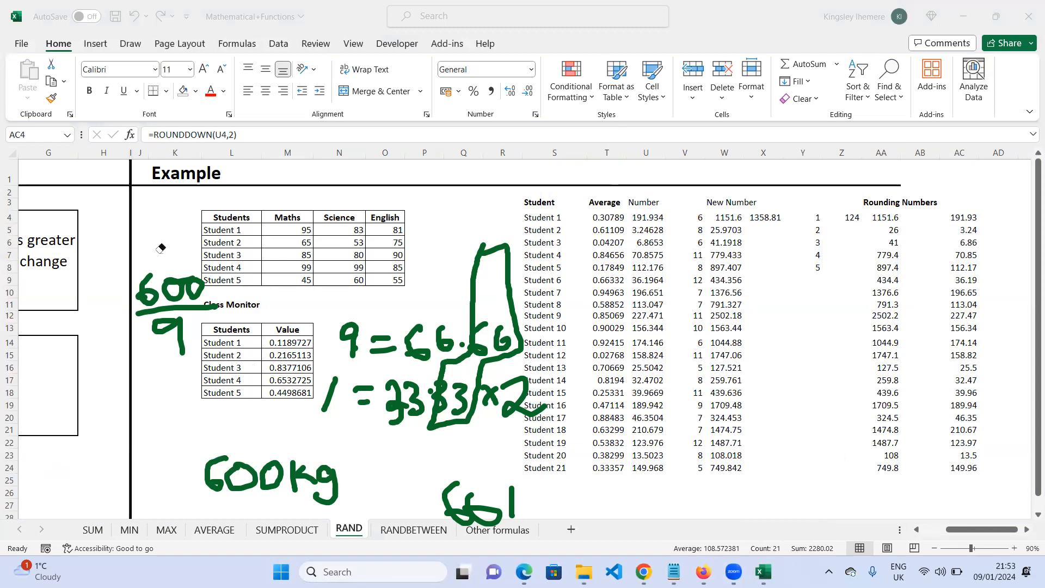
left_click_drag(138, 302, 195, 268)
mouse_move(213, 422)
left_mouse_down()
mouse_move(250, 489)
mouse_move(302, 482)
left_mouse_up()
left_click_drag(443, 514, 559, 501)
mouse_move(564, 360)
left_mouse_down()
mouse_move(446, 400)
mouse_move(322, 391)
mouse_move(426, 418)
mouse_move(514, 334)
mouse_move(351, 318)
mouse_move(345, 350)
left_mouse_up()
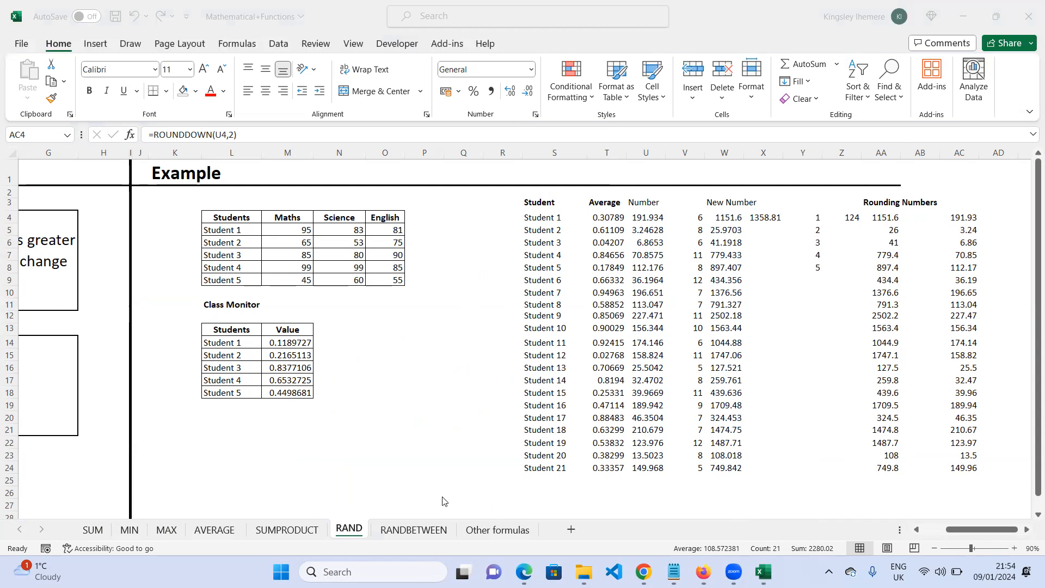
- Open the Other formulas sheet and select the ABS item in the list of functions
left_click(501, 535)
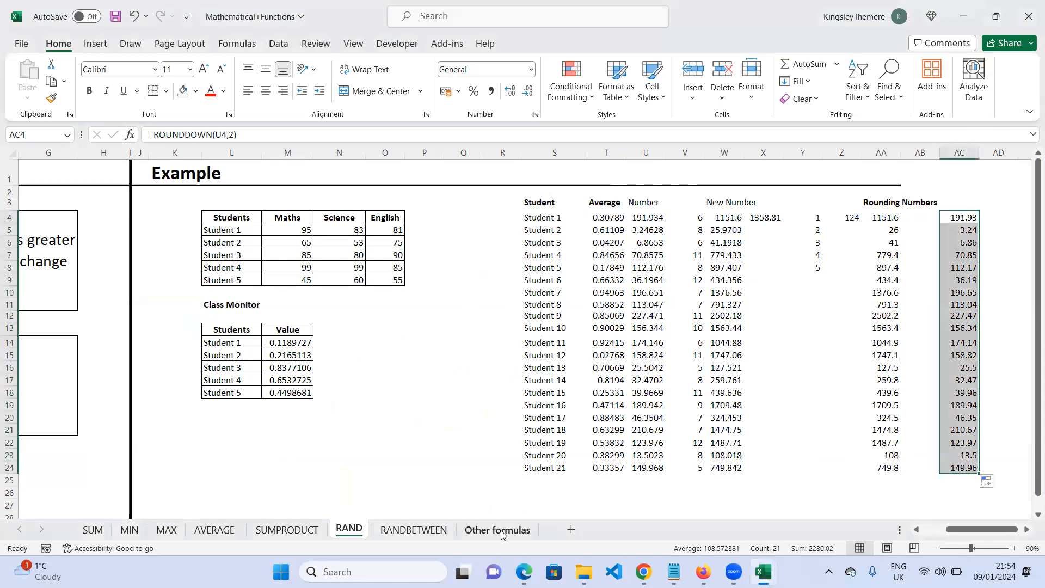
left_click(497, 530)
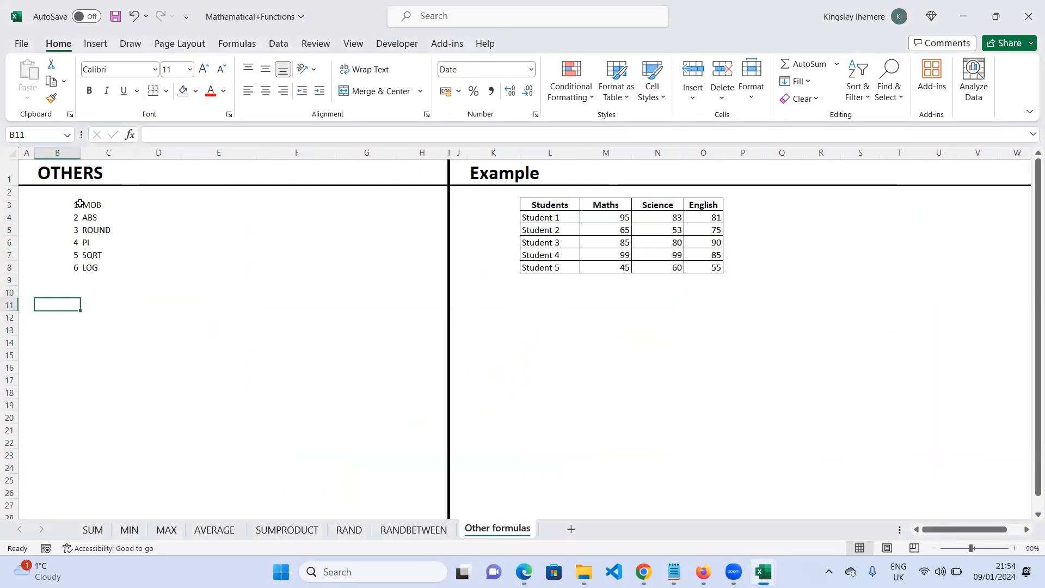
left_click(91, 218)
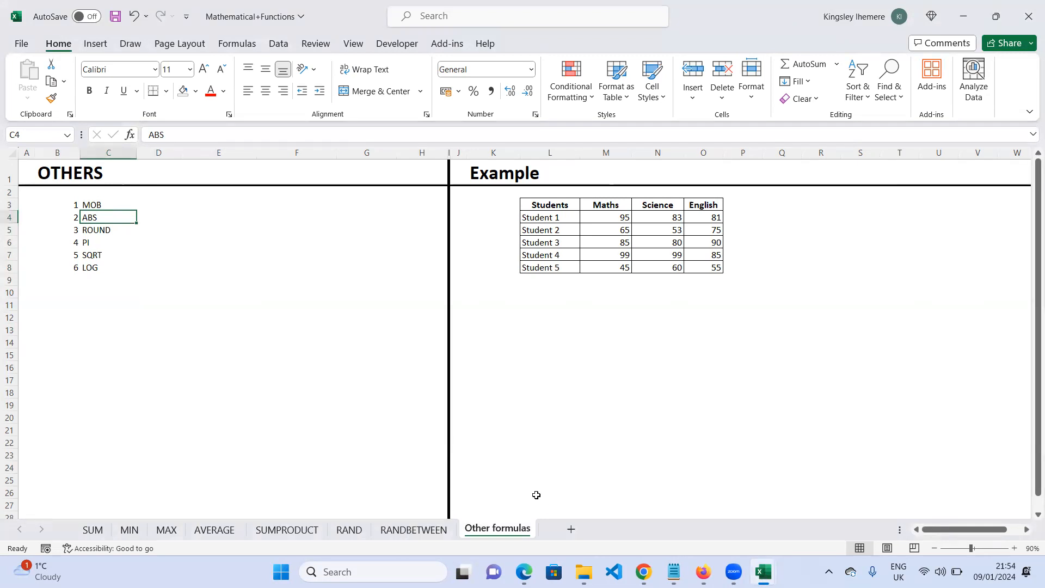
- In cell Q4, enter a formula subtracting the first student's Maths score (M4) from Science (N4)
left_click(773, 216)
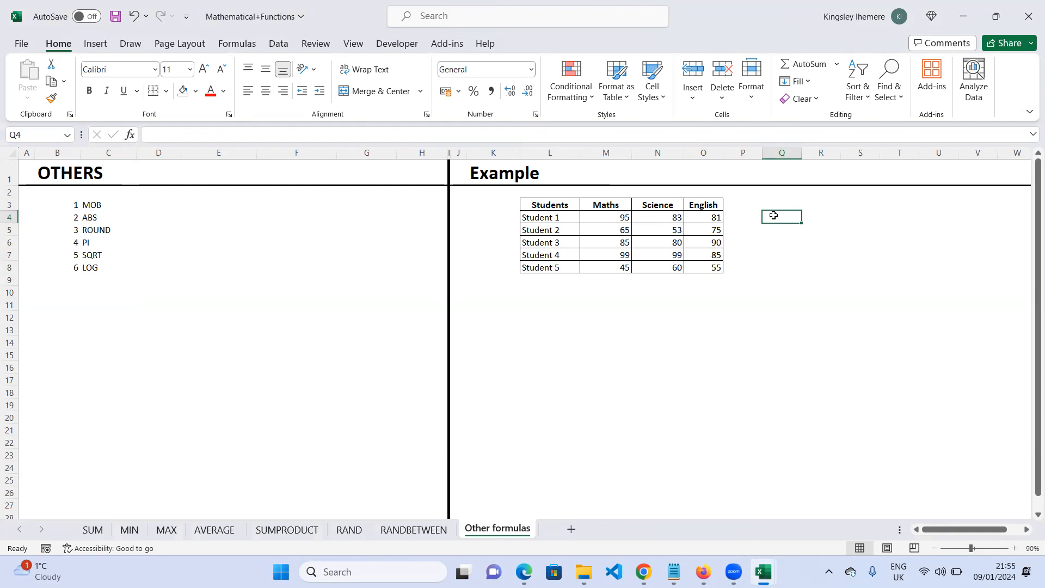
type("=")
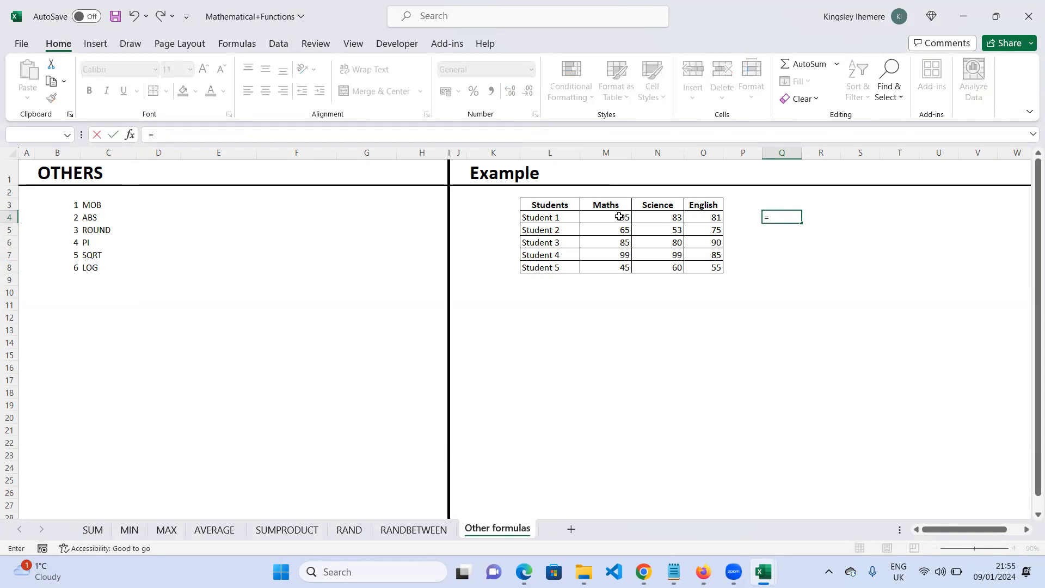
left_click(670, 217)
type("-")
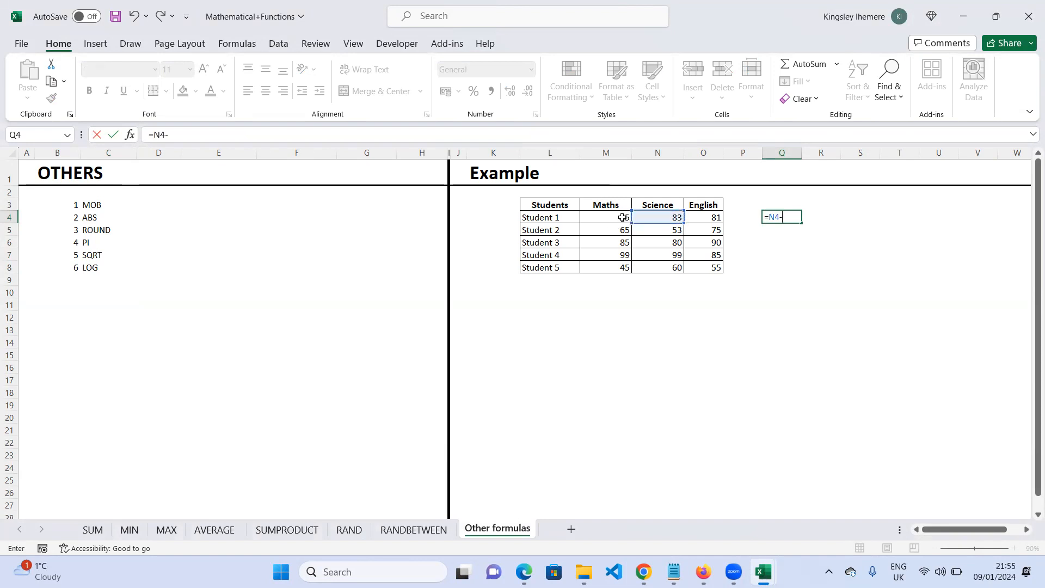
key("BackSpace")
key("BackSpace")
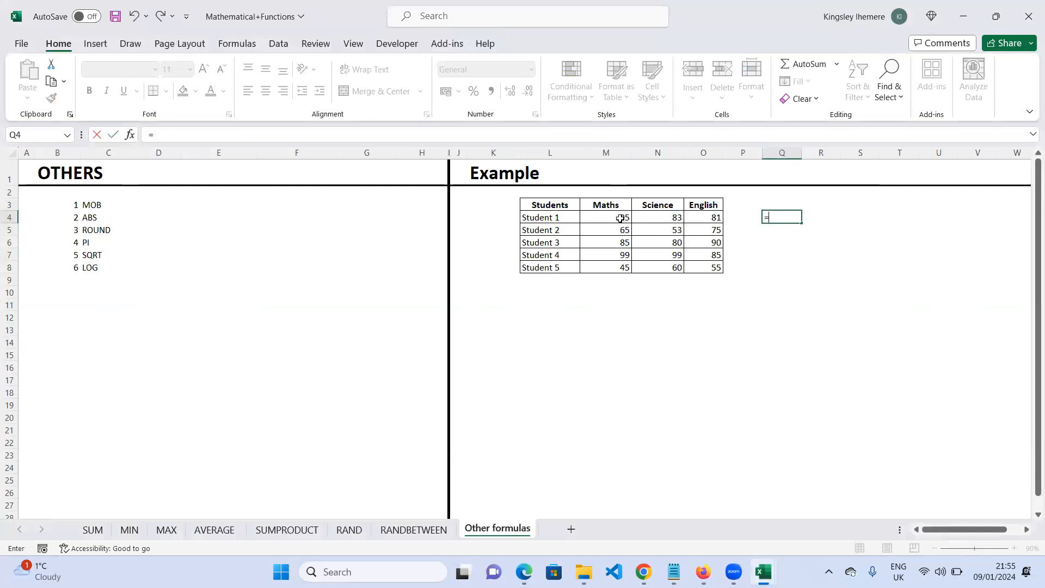
type("su")
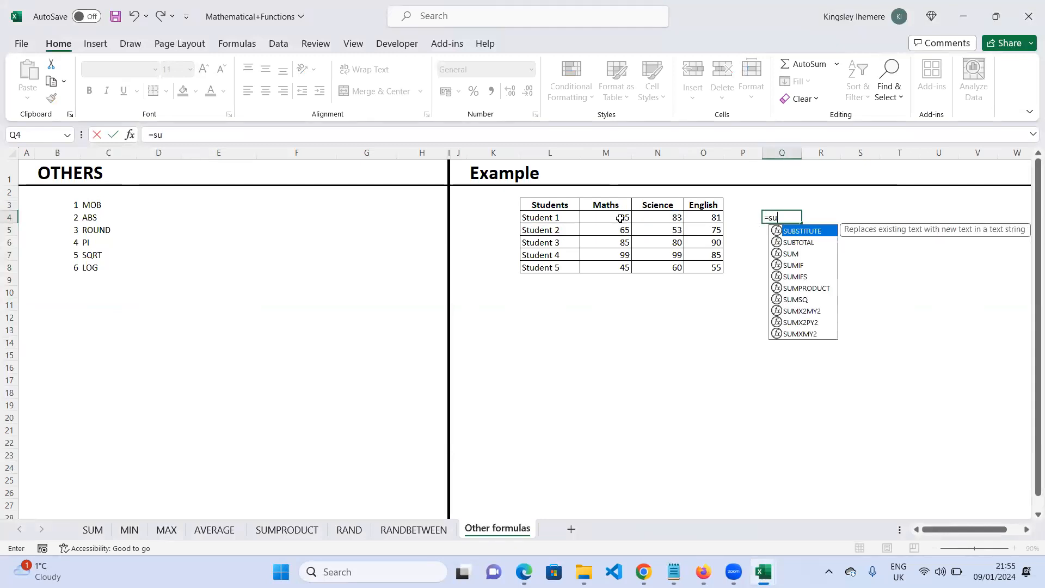
type("b")
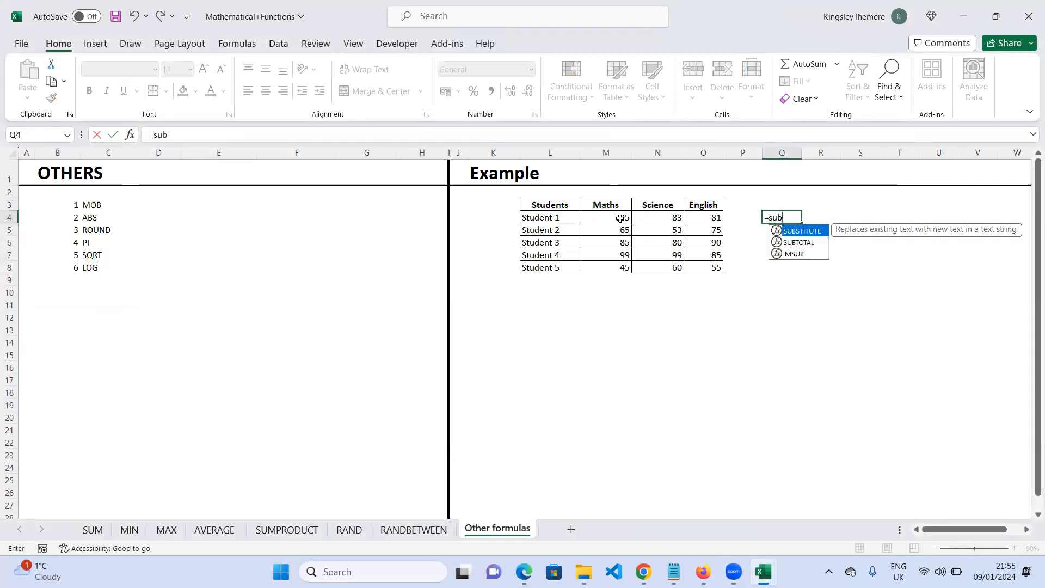
key("BackSpace")
key("BackSpace")
key("BackSpace")
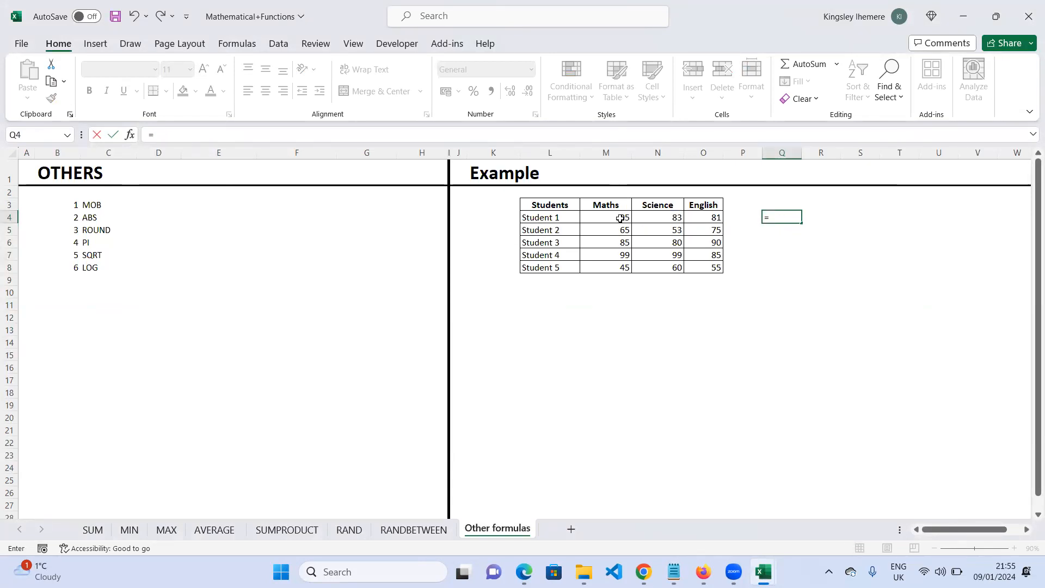
left_click(667, 218)
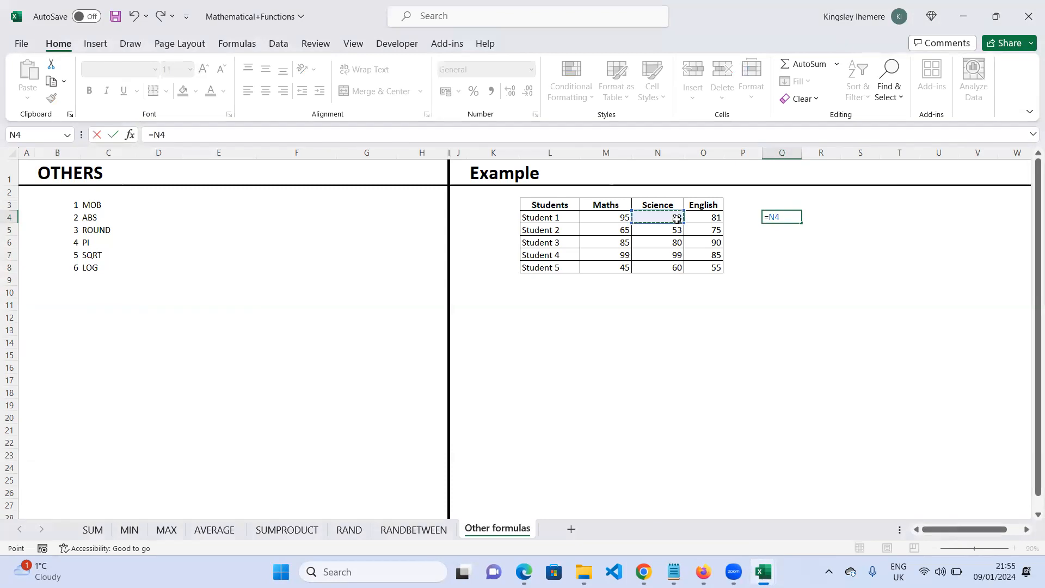
type("-")
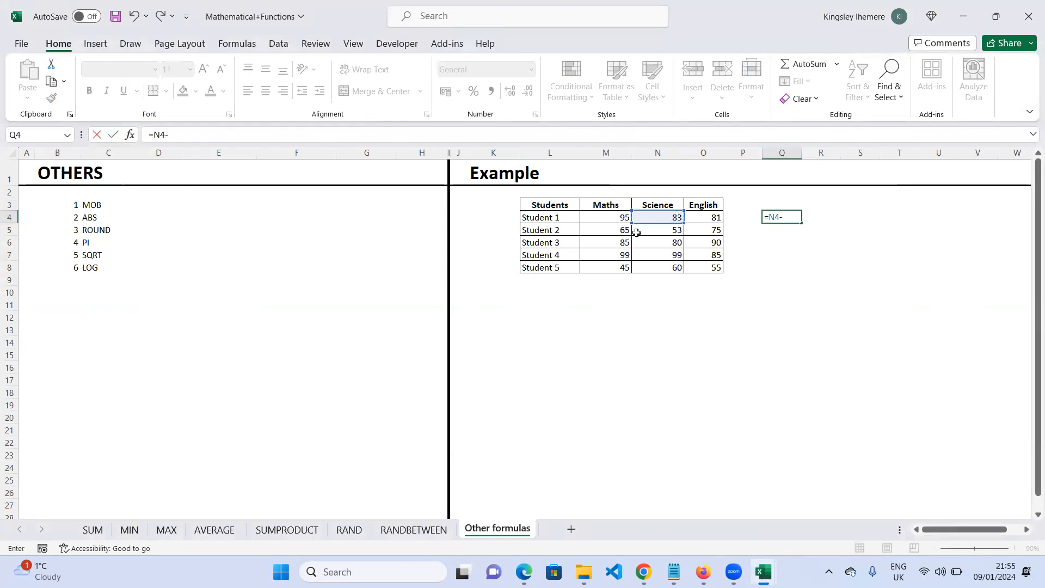
left_click(619, 220)
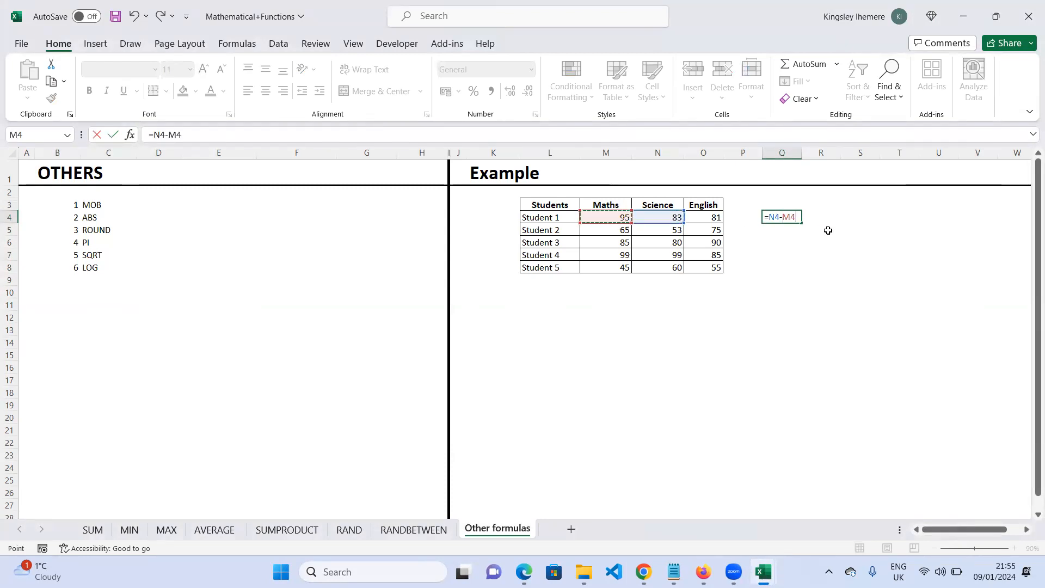
key("Return")
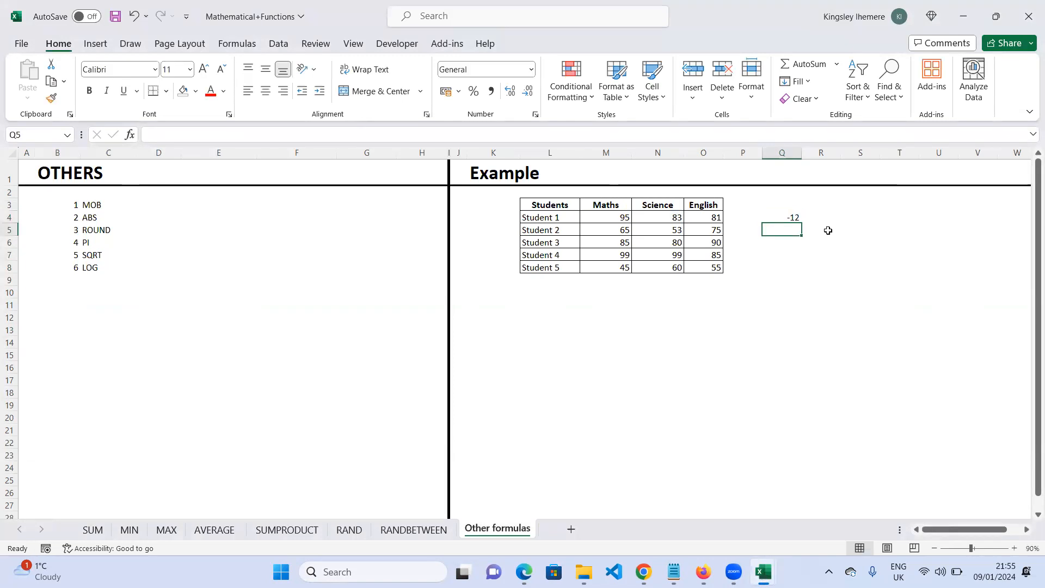
- Fill the subtraction formula from Q4 down through Q8 for all five students
left_click(796, 217)
left_click_drag(801, 223, 804, 273)
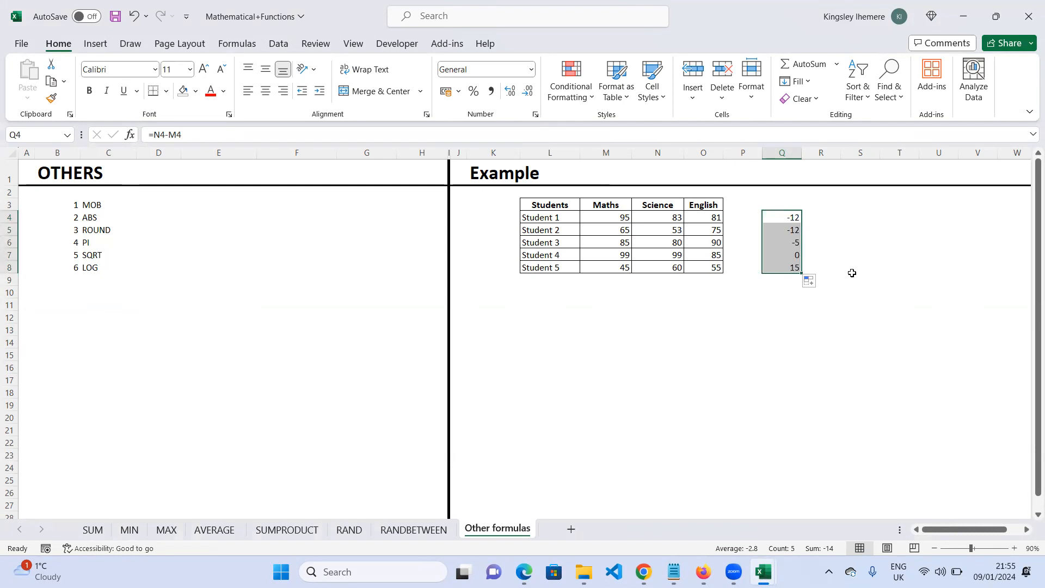
- In cell R4, enter an ABS formula returning the absolute value of Science minus Maths (N4-M4)
left_click(830, 214)
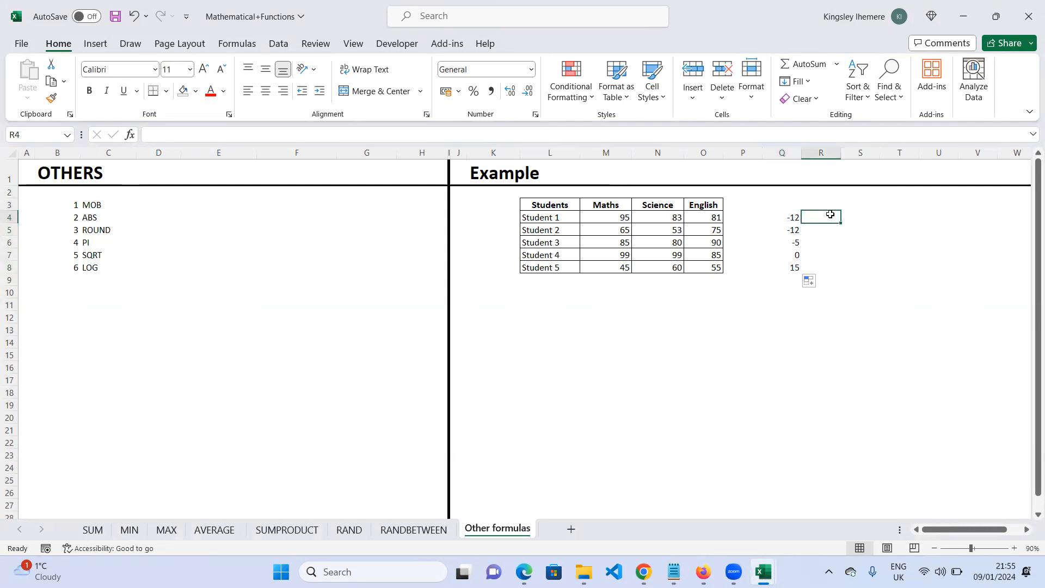
type("=")
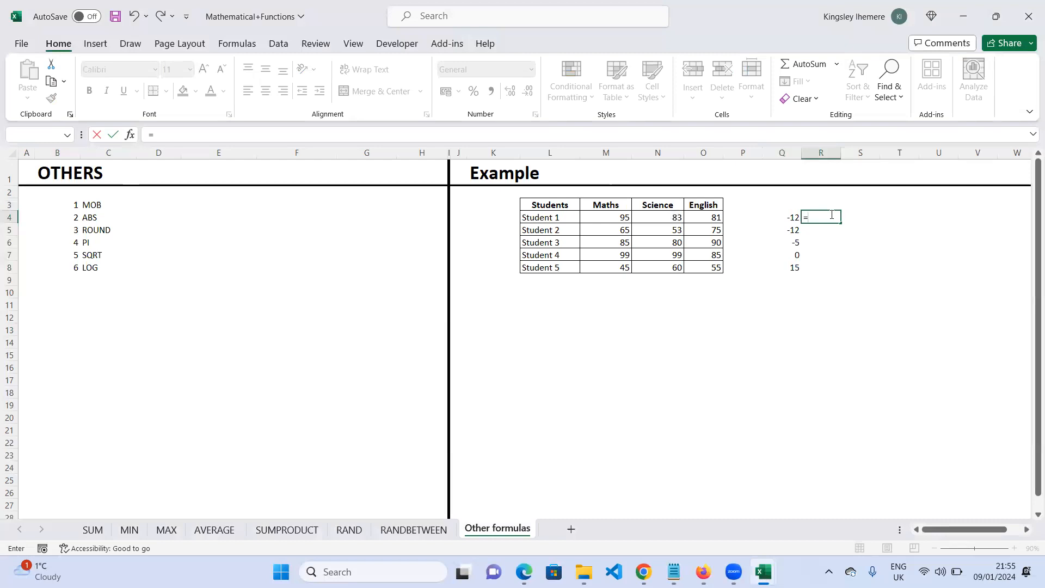
type("ab")
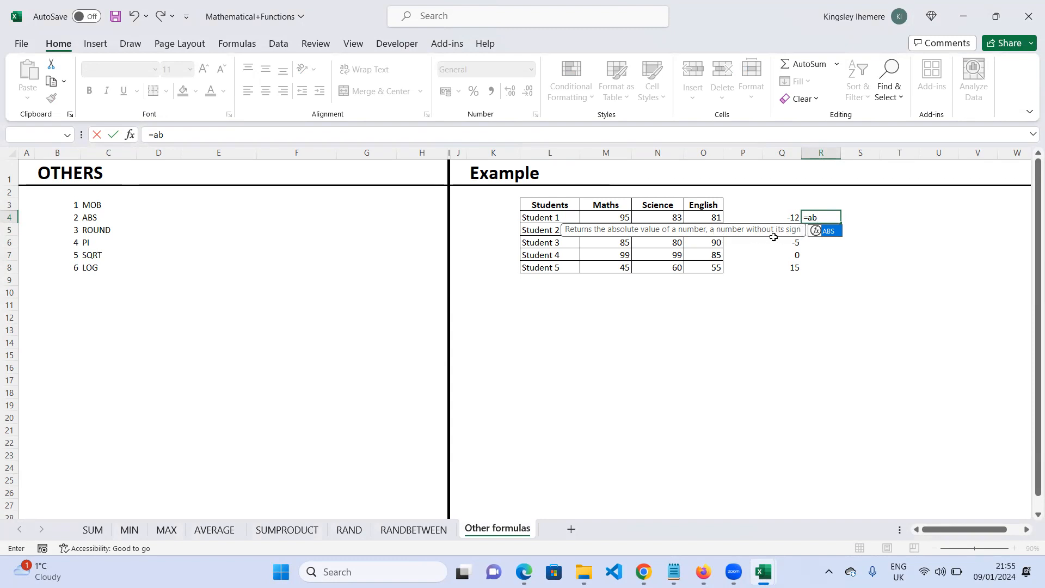
double_click(808, 233)
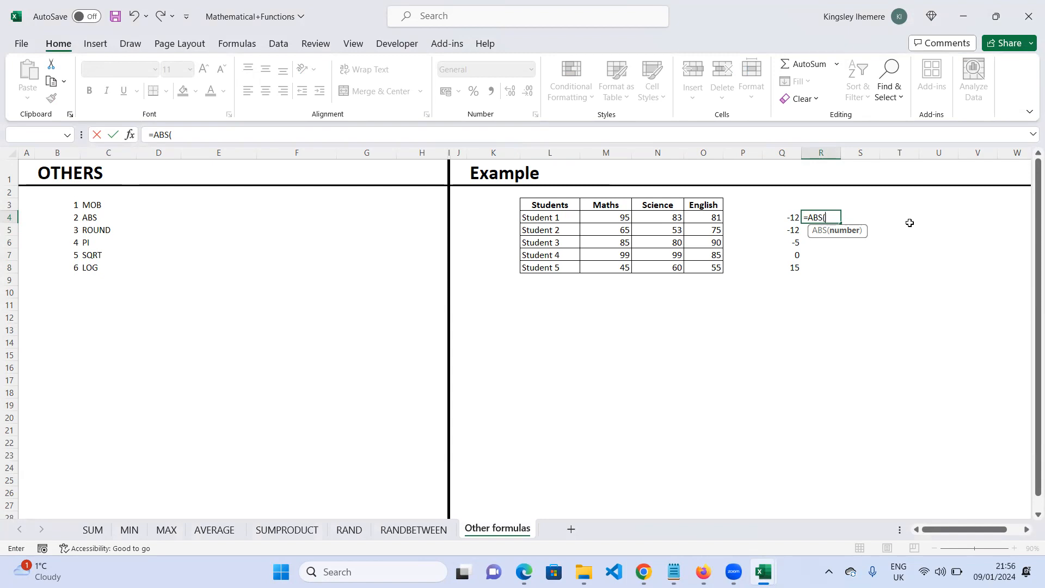
left_click(677, 218)
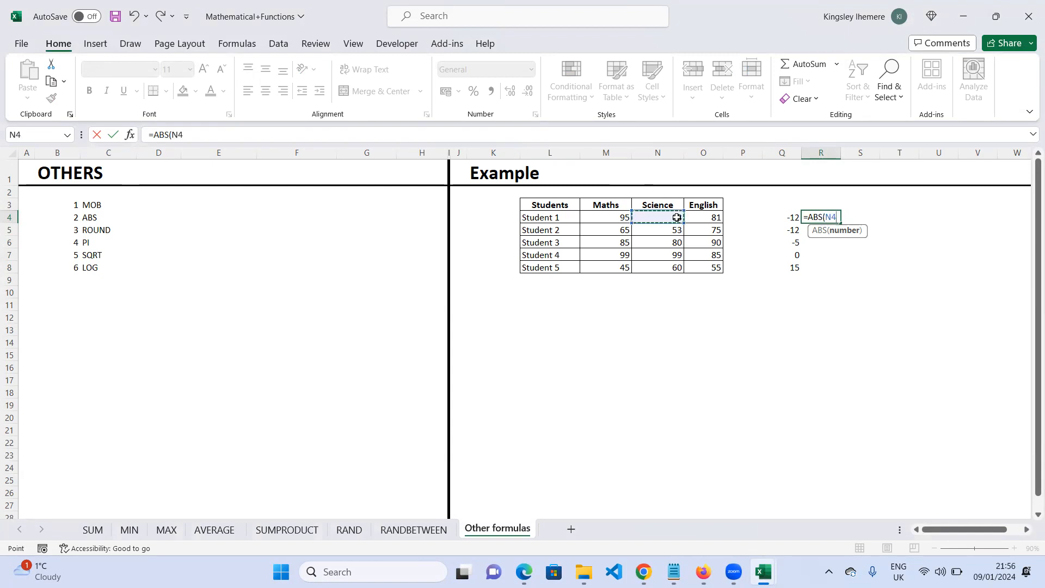
type("-")
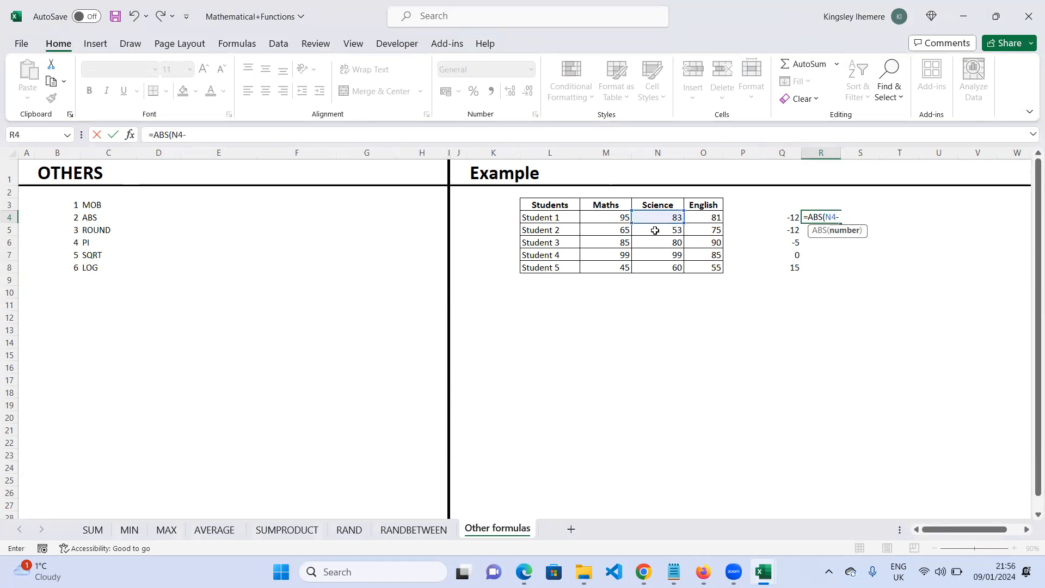
left_click(603, 219)
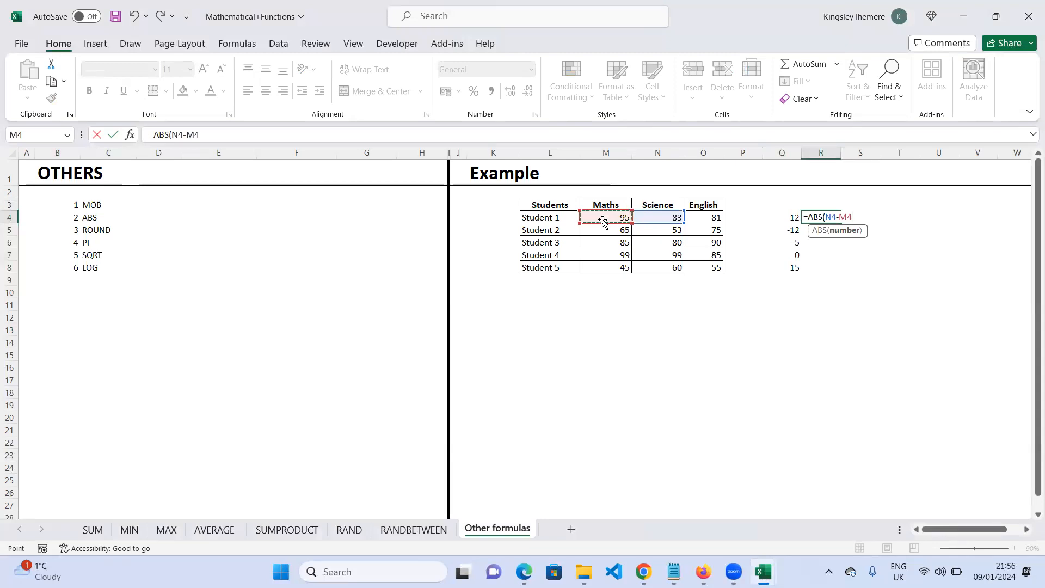
type(")")
key("Return")
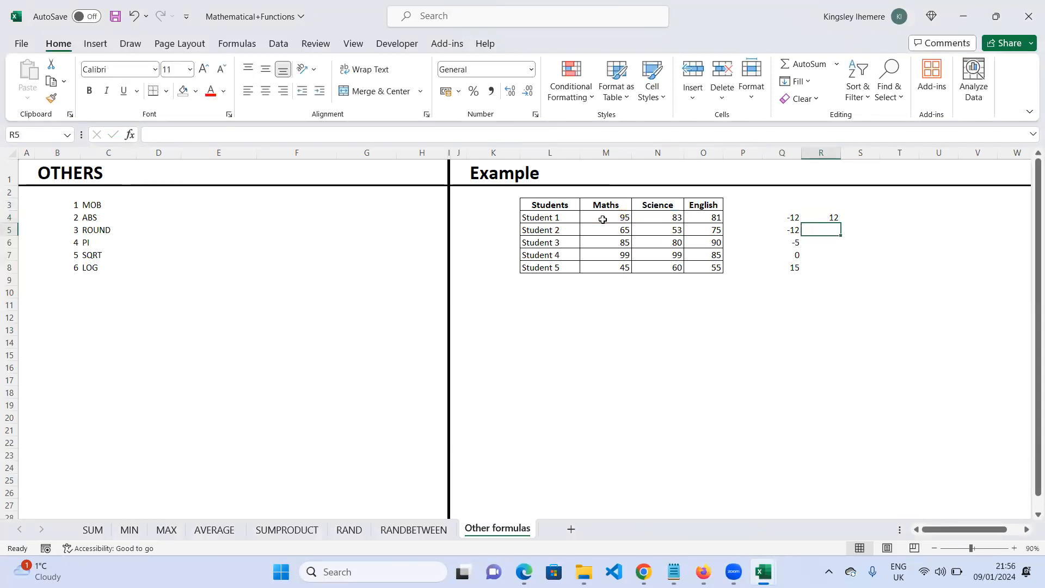
- Fill the ABS formula from R4 down through R8 and compare it with the plain subtraction formula in Q4
left_click(816, 217)
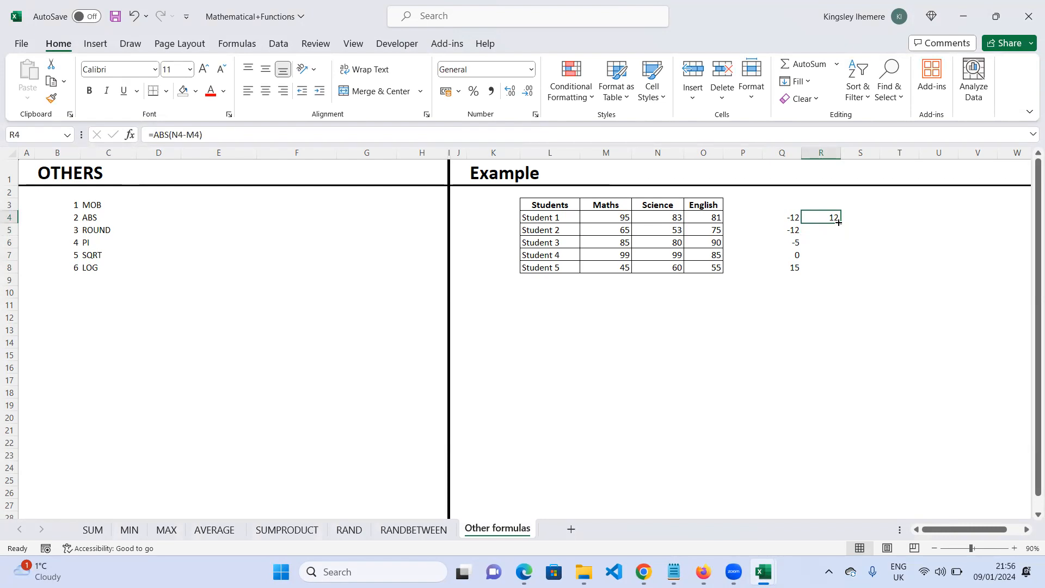
left_click_drag(841, 223, 838, 270)
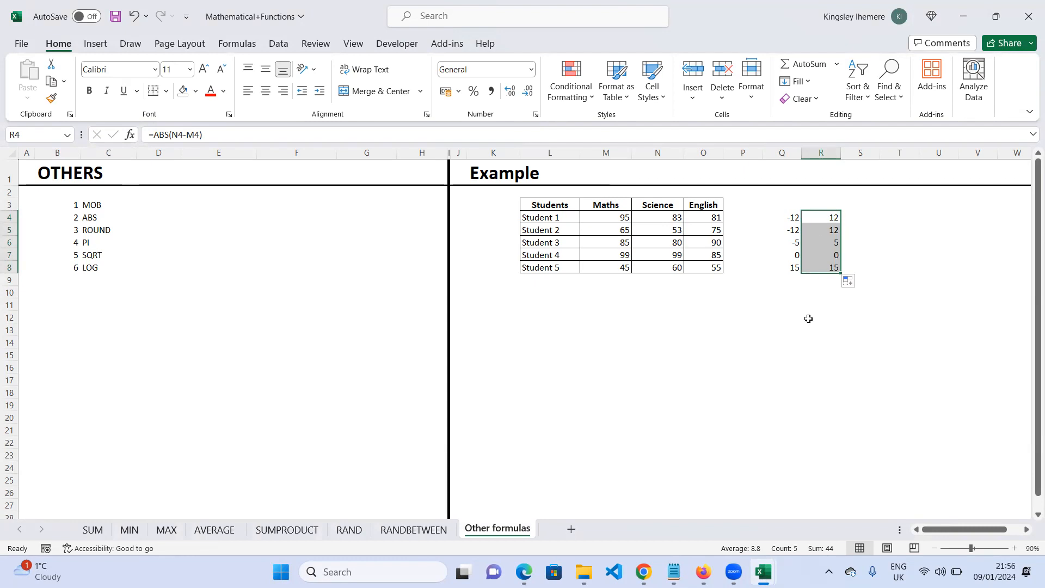
left_click(833, 218)
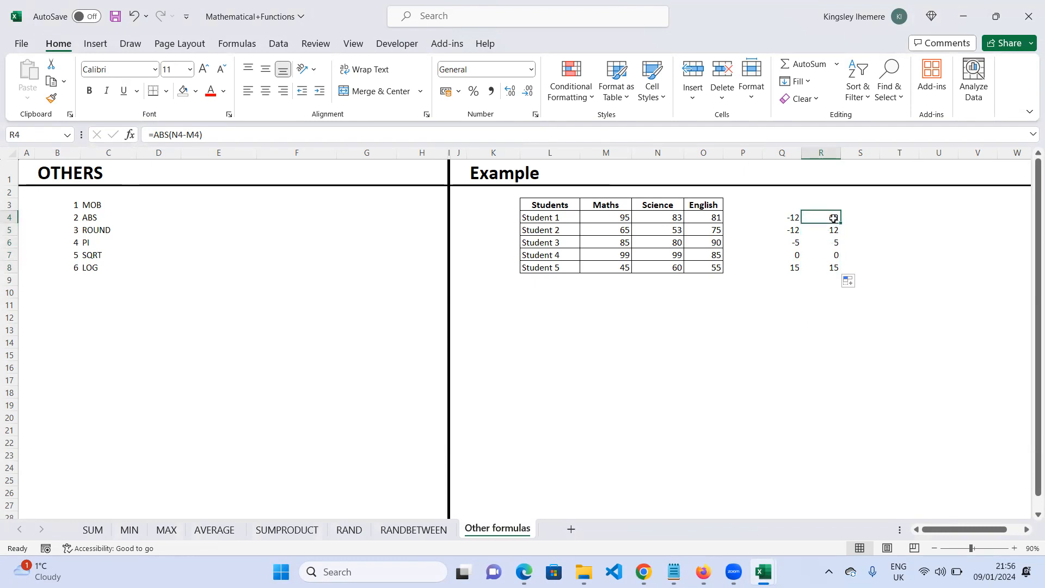
left_click(785, 217)
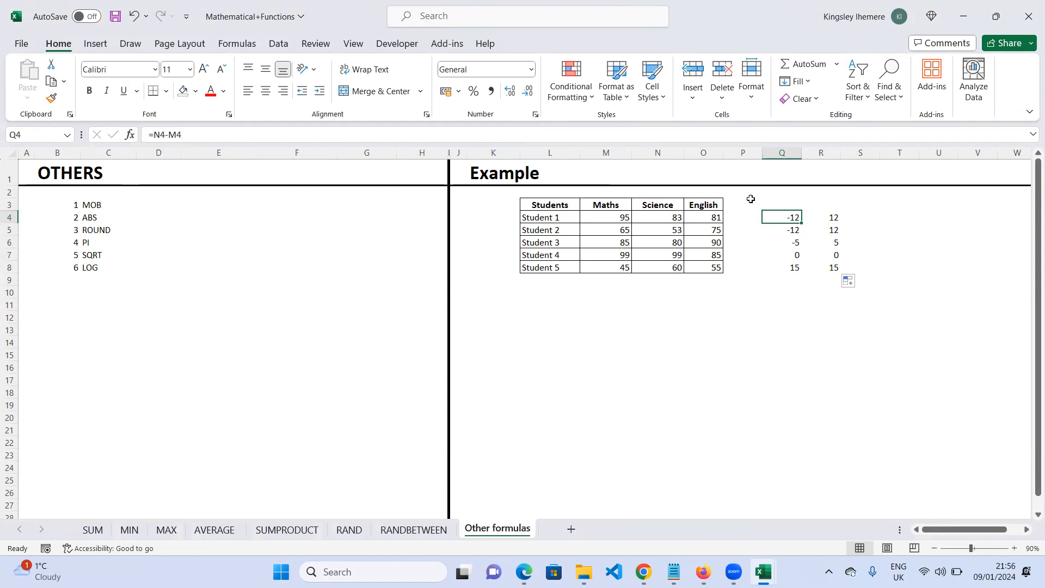
left_click(835, 219)
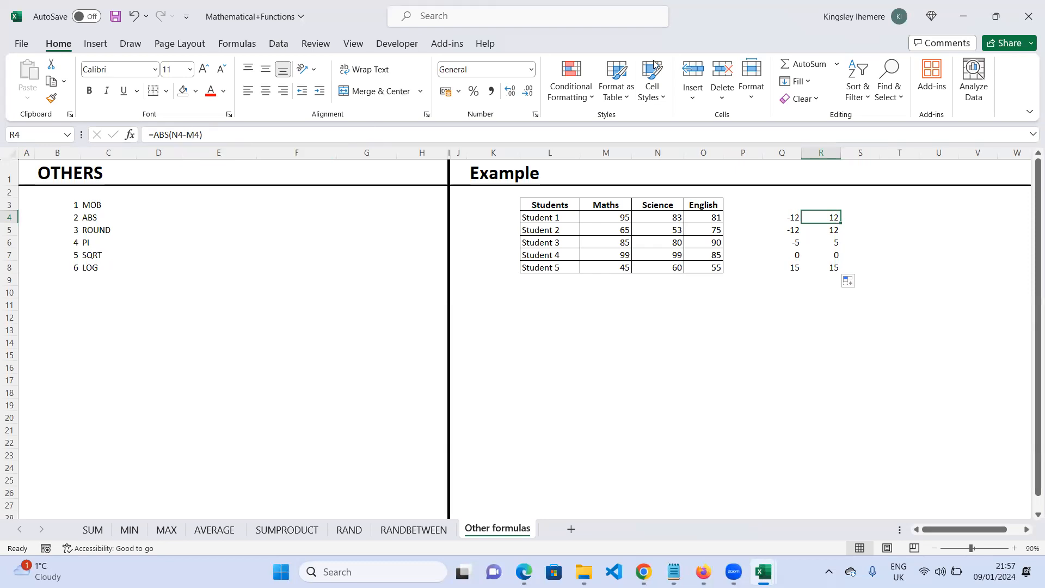
left_click_drag(234, 400, 229, 443)
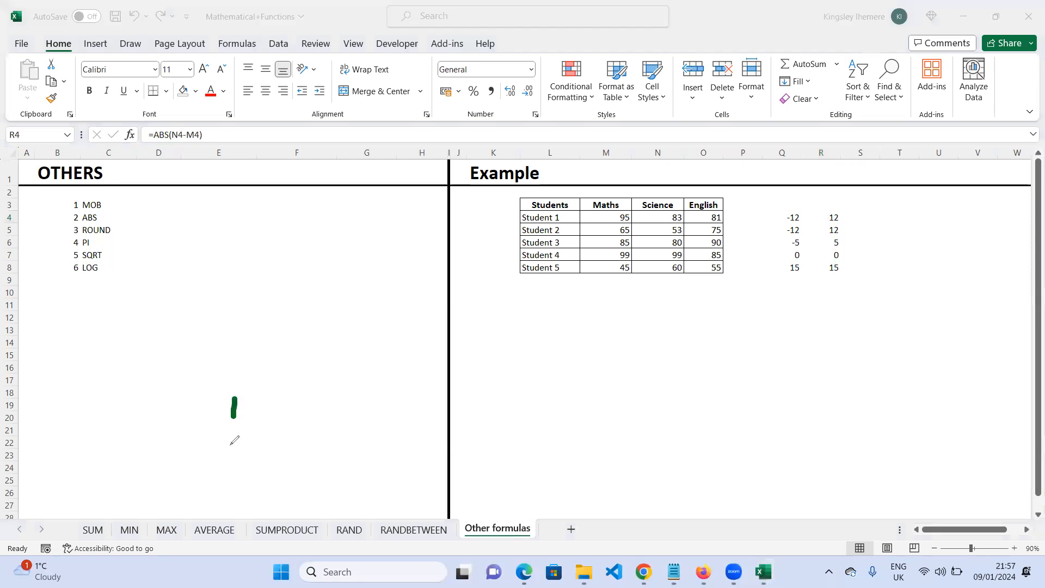
mouse_move(236, 397)
left_mouse_down()
mouse_move(261, 430)
mouse_move(229, 441)
left_mouse_up()
mouse_move(282, 400)
left_mouse_down()
mouse_move(283, 436)
mouse_move(305, 430)
mouse_move(322, 445)
left_mouse_up()
left_click(337, 404)
mouse_move(337, 403)
left_mouse_down()
mouse_move(361, 445)
mouse_move(353, 429)
mouse_move(396, 436)
left_mouse_up()
left_click_drag(403, 404, 404, 445)
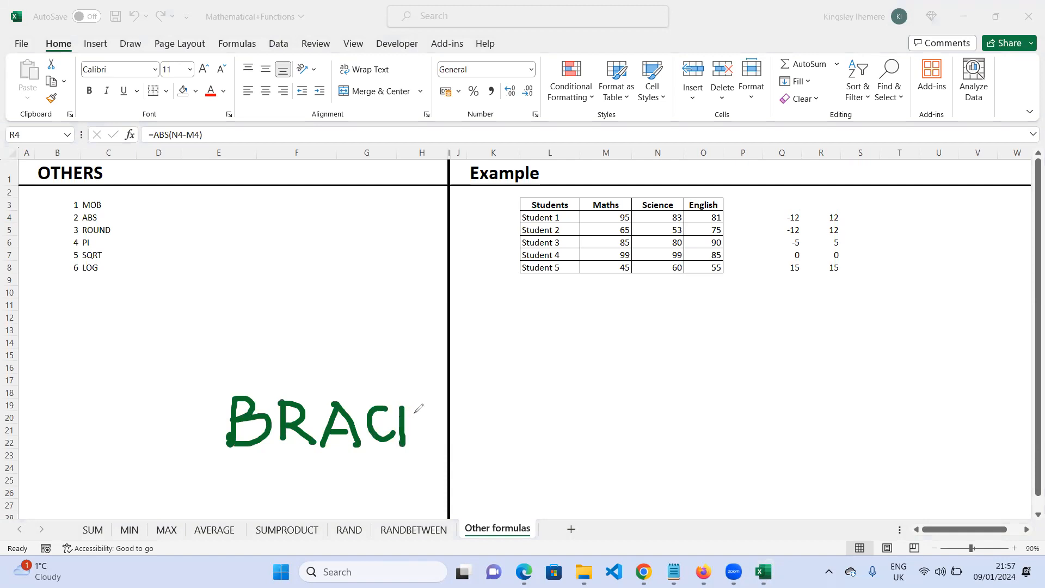
key("ctrl+z")
key("ctrl+z")
key("ctrl+z")
key("ctrl+z")
key("ctrl+z")
key("ctrl+z")
key("ctrl+z")
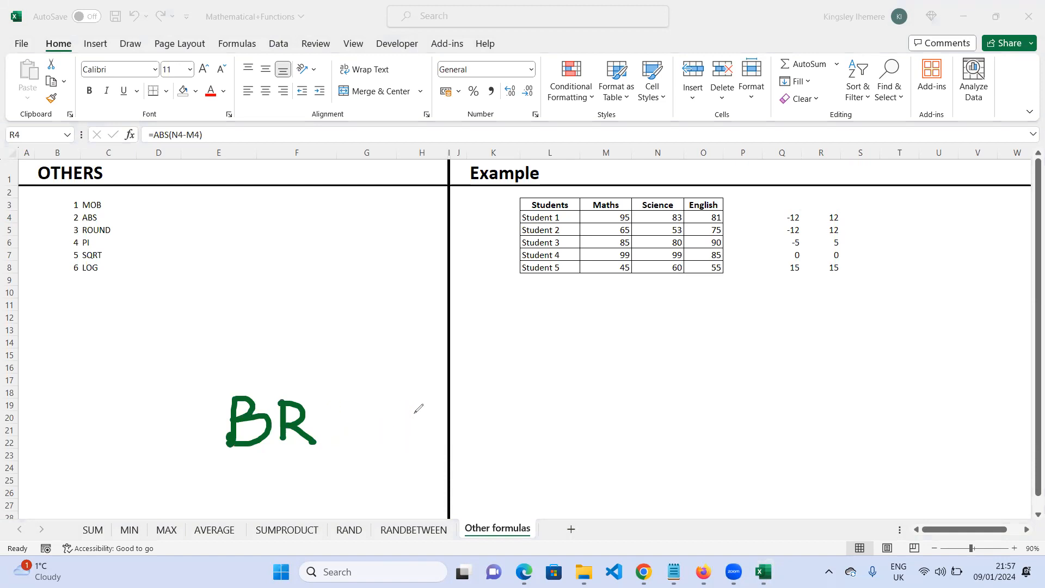
mouse_move(304, 401)
left_mouse_down()
mouse_move(337, 433)
mouse_move(366, 415)
mouse_move(336, 433)
left_mouse_up()
mouse_move(377, 403)
left_mouse_down()
mouse_move(379, 440)
mouse_move(410, 396)
mouse_move(418, 438)
mouse_move(430, 401)
mouse_move(449, 436)
mouse_move(458, 415)
mouse_move(456, 437)
left_mouse_up()
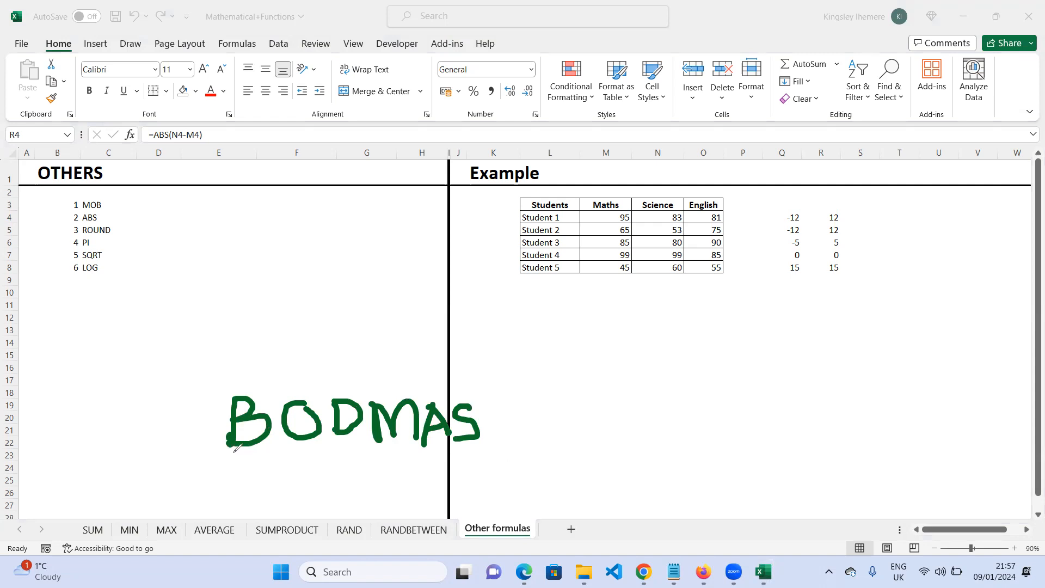
left_click_drag(212, 458, 270, 451)
mouse_move(246, 395)
left_mouse_down()
mouse_move(220, 202)
mouse_move(202, 154)
mouse_move(193, 166)
mouse_move(229, 154)
left_mouse_up()
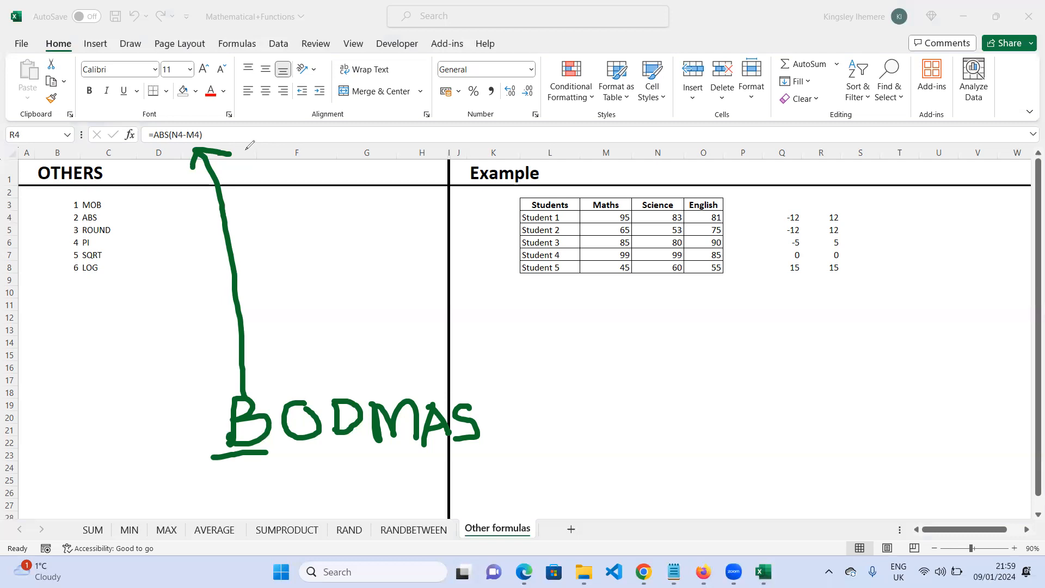
left_click(44, 227)
left_click_drag(210, 136, 191, 198)
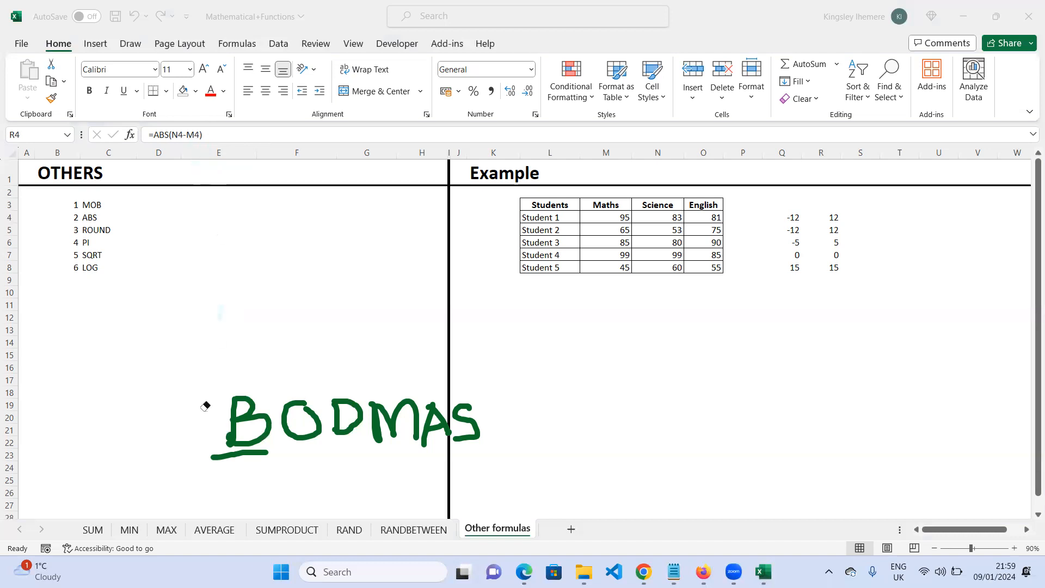
mouse_move(260, 456)
left_mouse_down()
mouse_move(224, 437)
mouse_move(285, 418)
mouse_move(476, 419)
mouse_move(435, 424)
mouse_move(415, 403)
left_mouse_up()
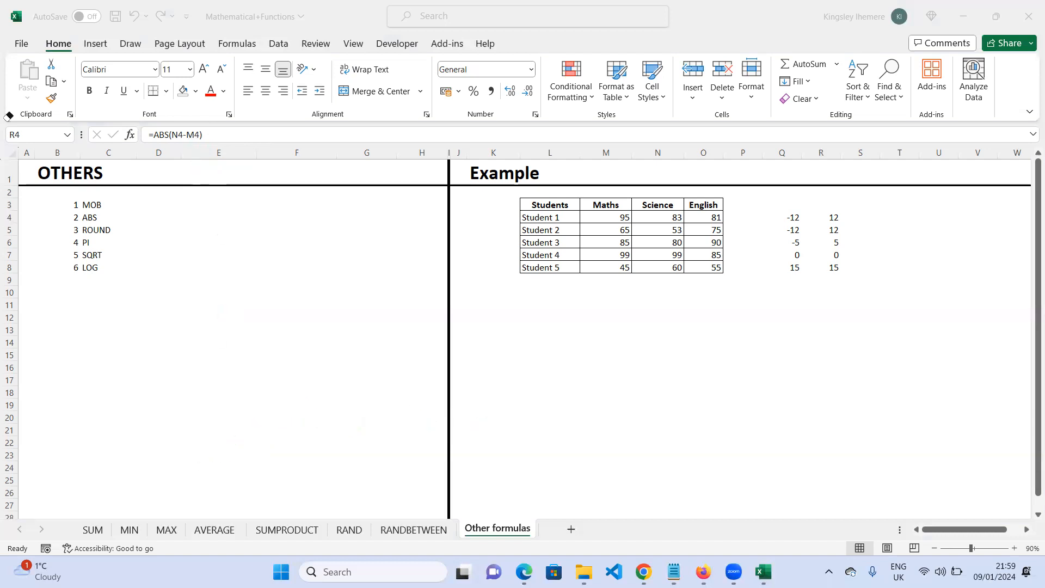
left_click(8, 497)
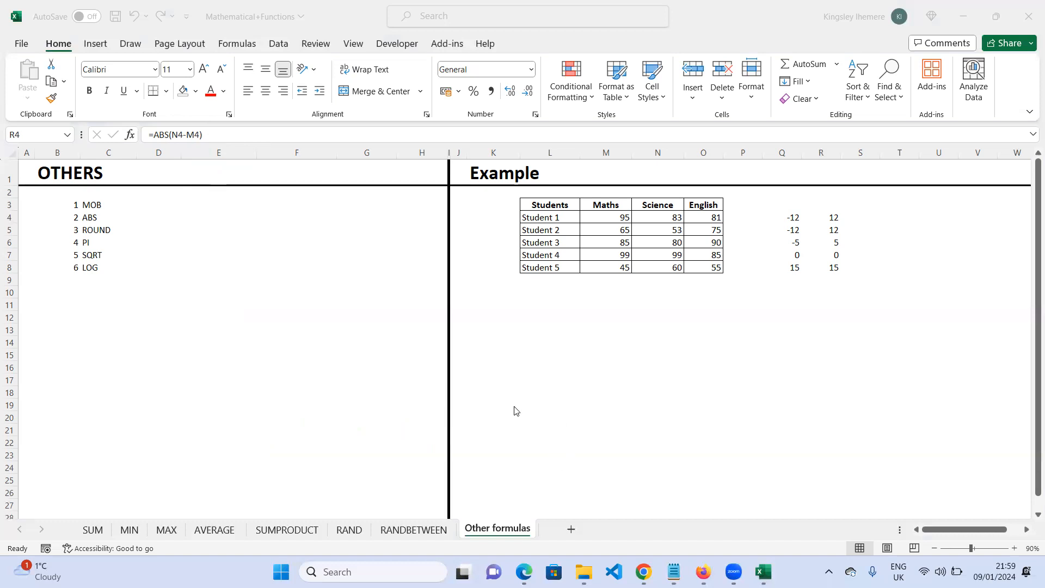